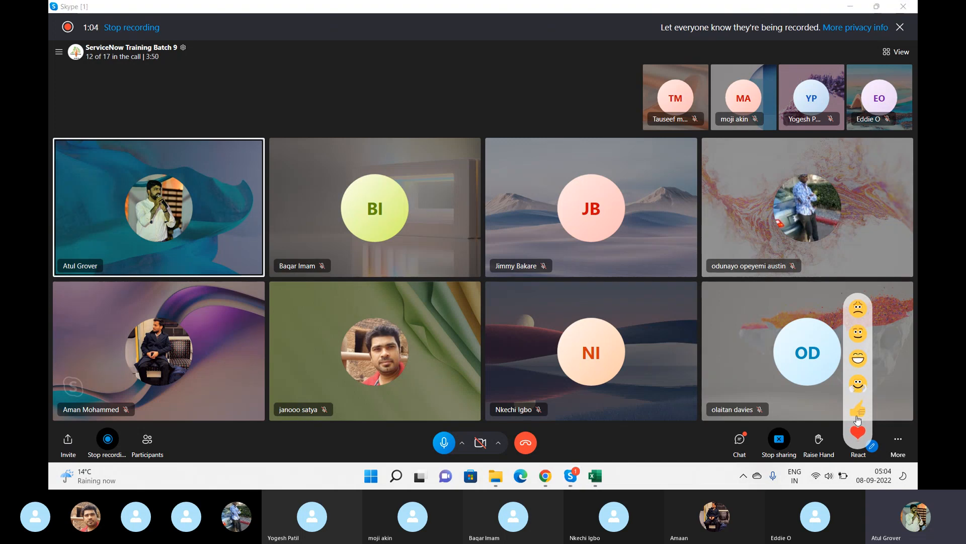
{"action": "left_click", "coordinate": [857, 453]}
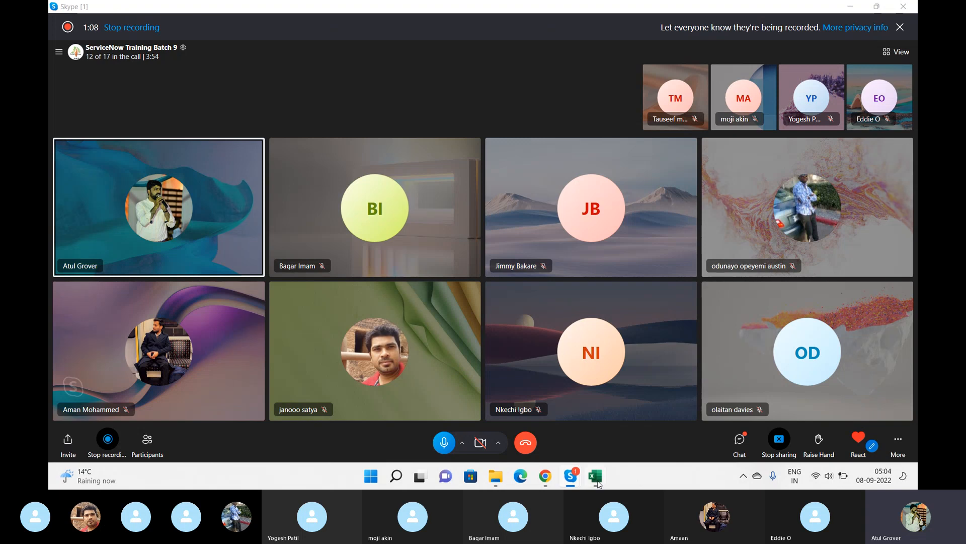
{"action": "left_click", "coordinate": [545, 476]}
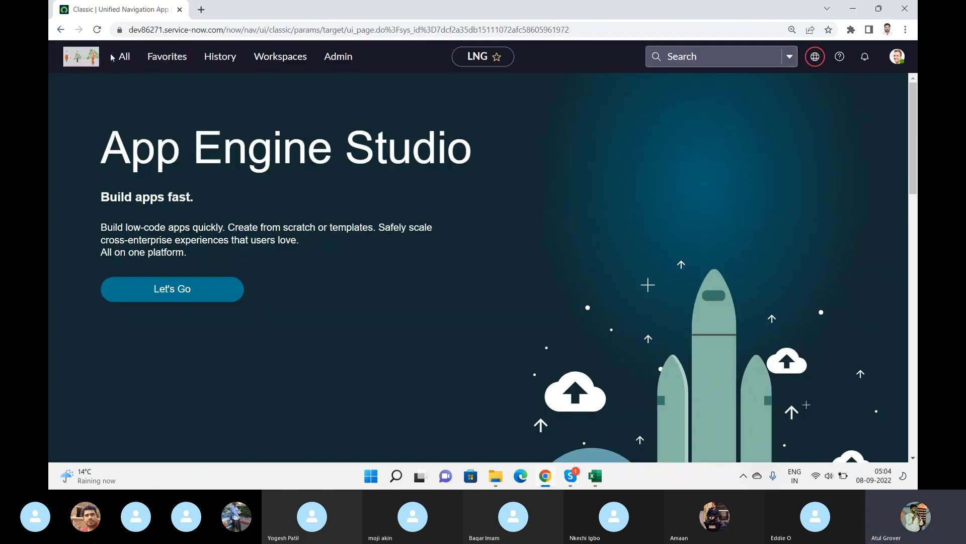
Open Flow Designer by filtering the application navigator for flow.
{"action": "left_click", "coordinate": [121, 61]}
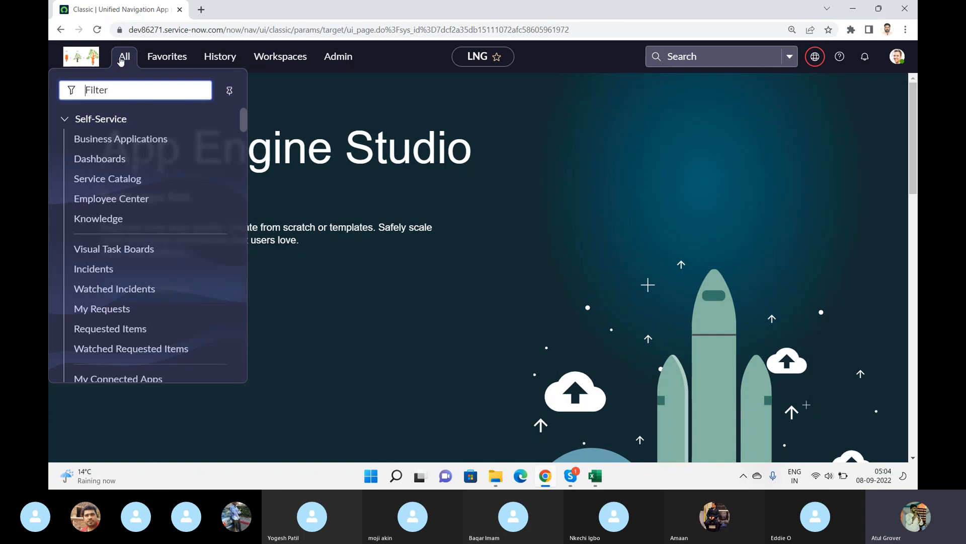
{"action": "type", "text": "flow"}
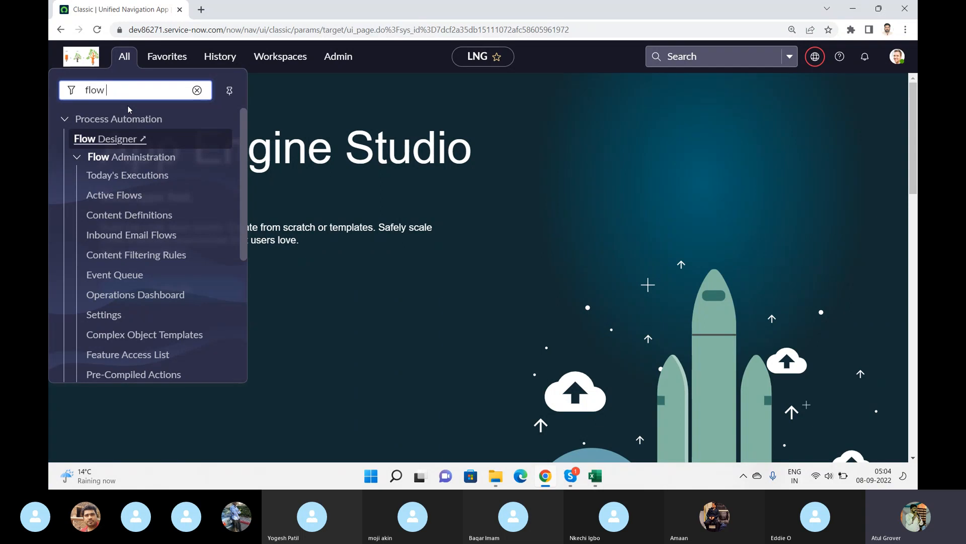
{"action": "key", "text": "alt+Tab"}
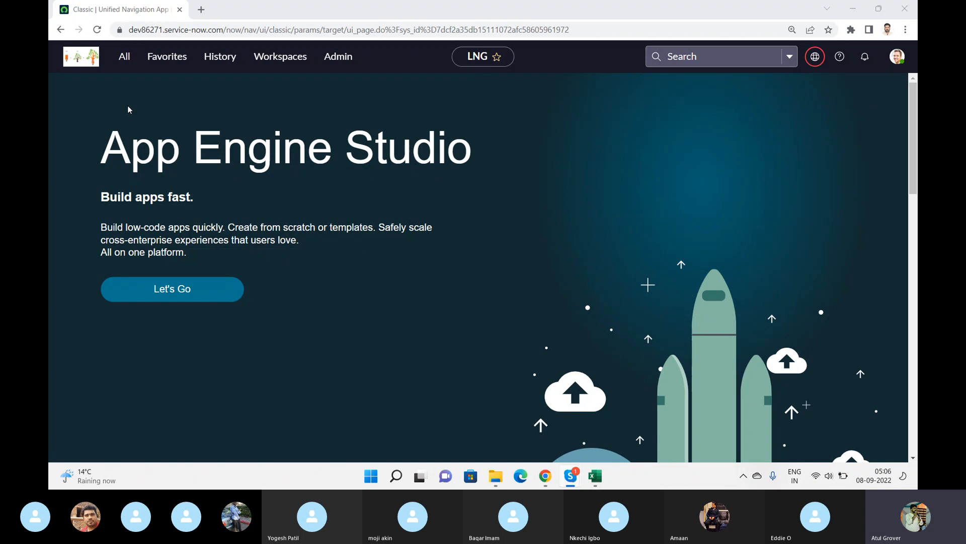
{"action": "key", "text": "alt+Tab"}
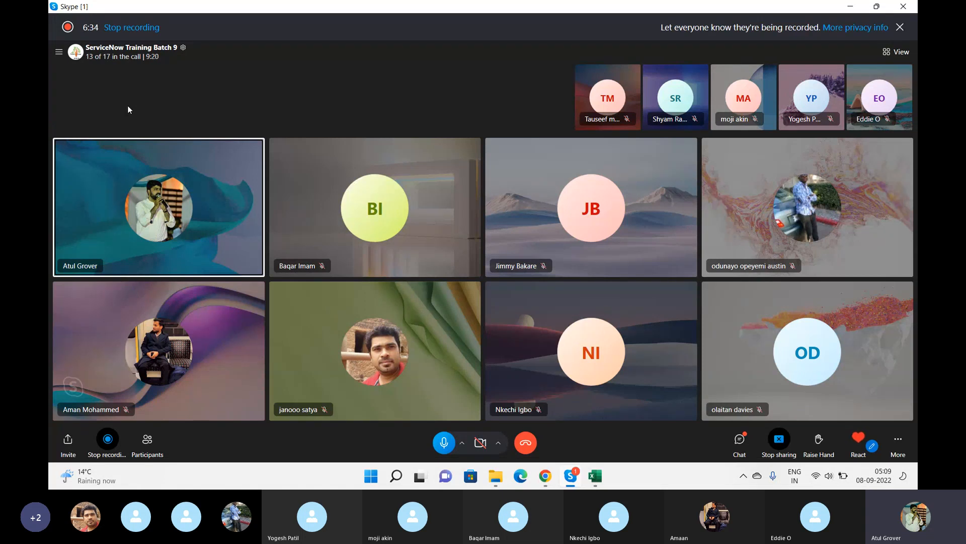
{"action": "left_click", "coordinate": [546, 475]}
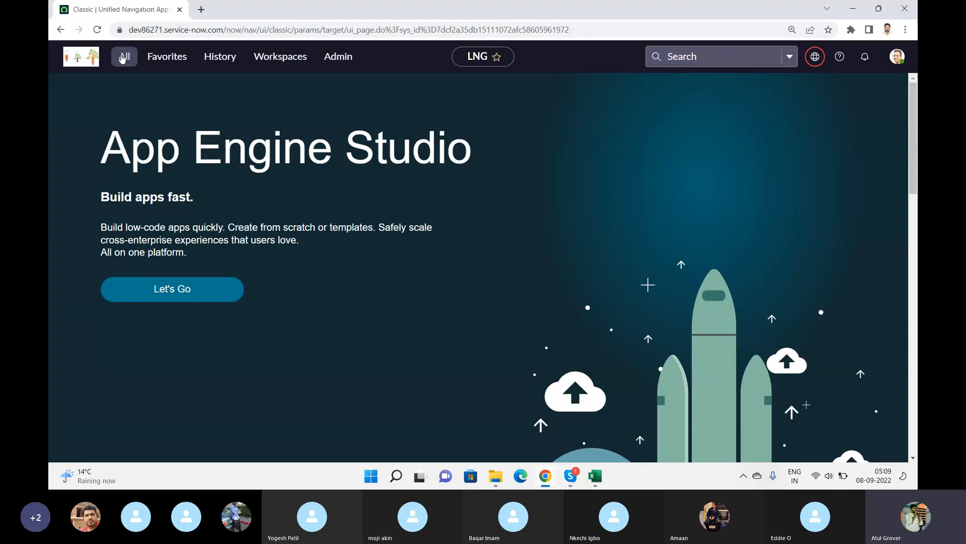
{"action": "left_click", "coordinate": [122, 56]}
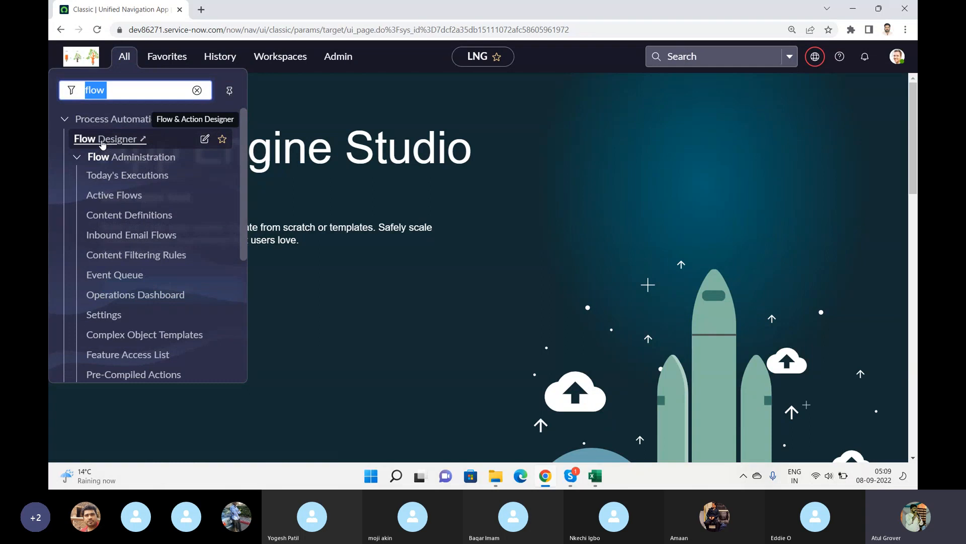
{"action": "left_click", "coordinate": [102, 140]}
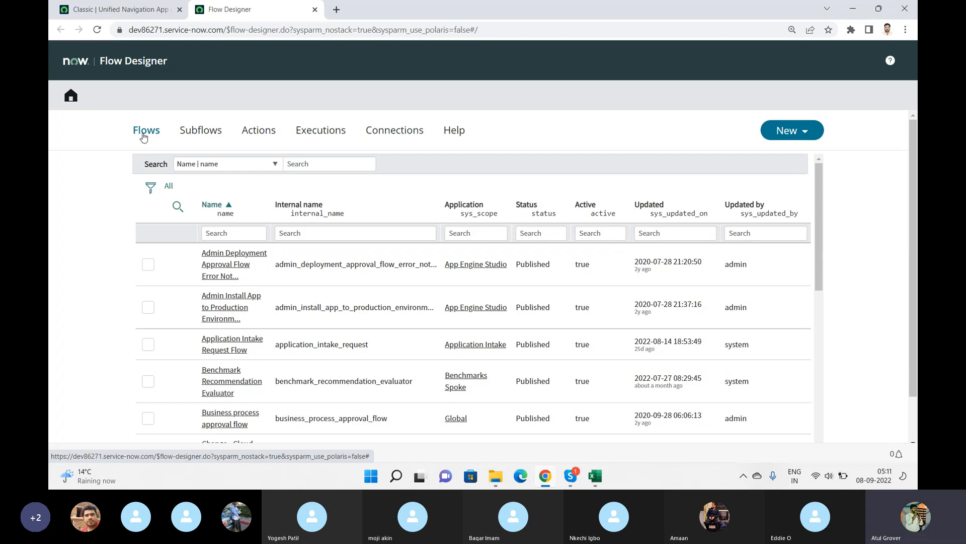
Filter the flows list to names containing request.
{"action": "left_click", "coordinate": [202, 131]}
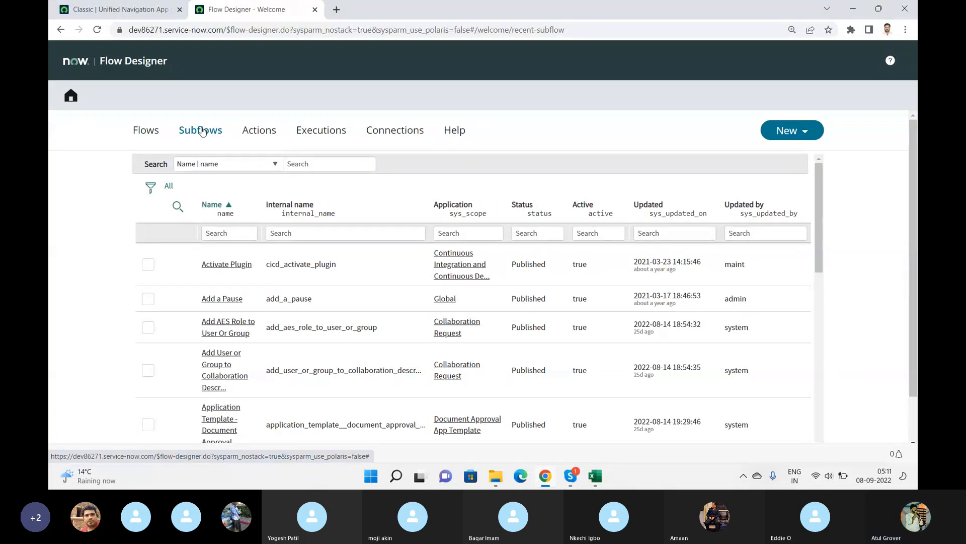
{"action": "left_click", "coordinate": [146, 130]}
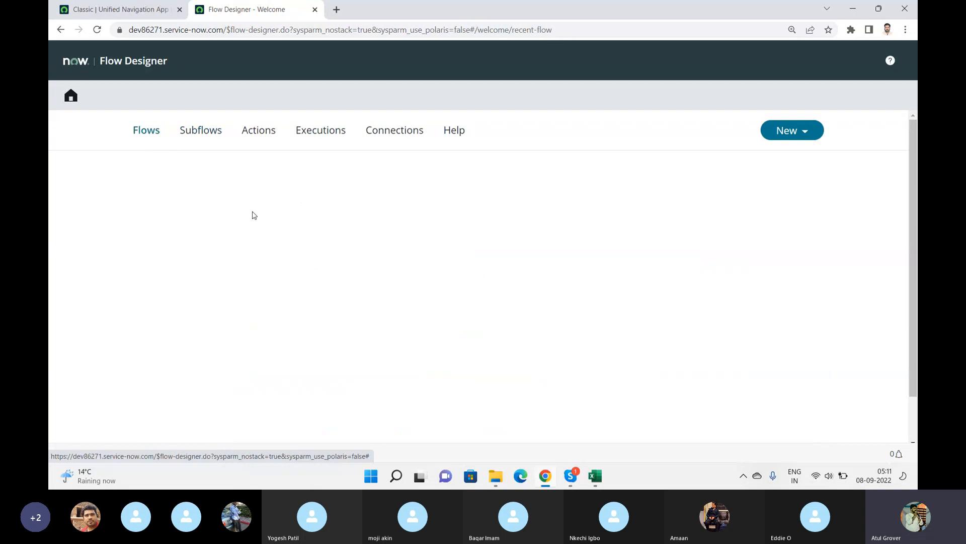
{"action": "left_click", "coordinate": [238, 232]}
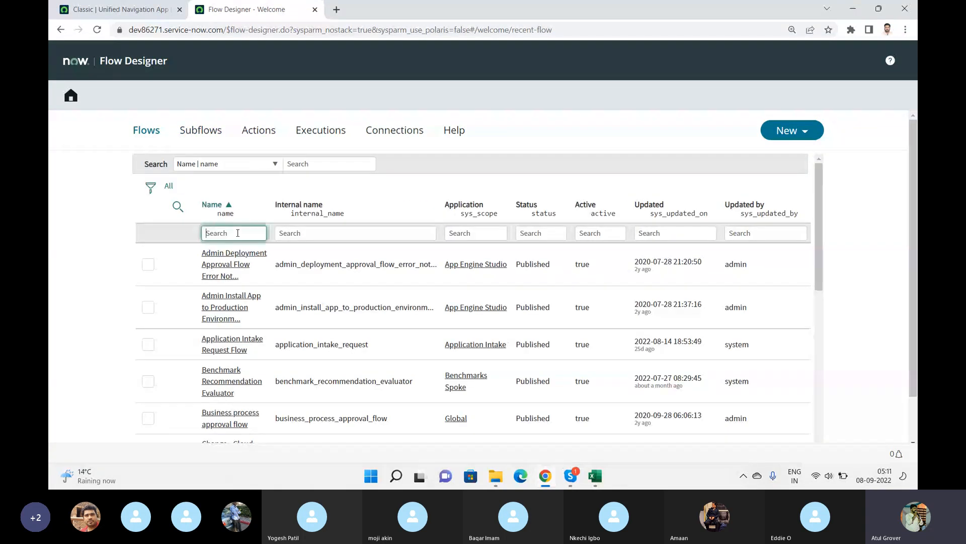
{"action": "type", "text": "*reqiest"}
{"action": "key", "text": "BackSpace"}
{"action": "key", "text": "BackSpace"}
{"action": "key", "text": "BackSpace"}
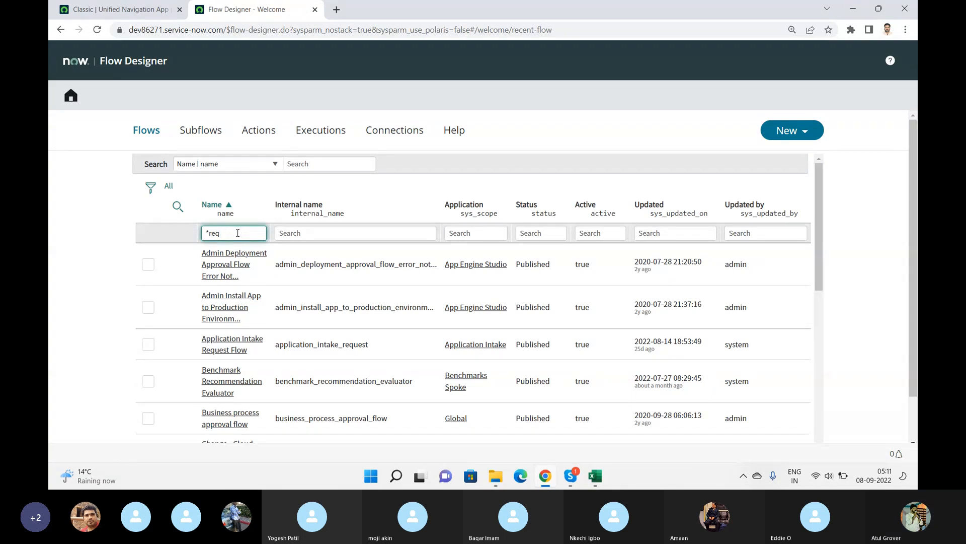
{"action": "type", "text": "uest"}
{"action": "key", "text": "Return"}
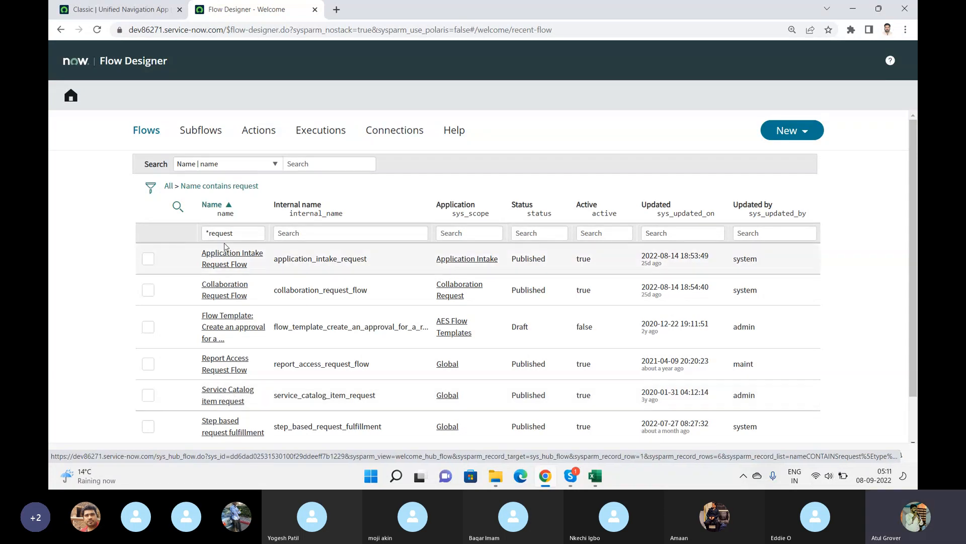
Switch to subflows and filter the list to names containing manager.
{"action": "left_click", "coordinate": [204, 131]}
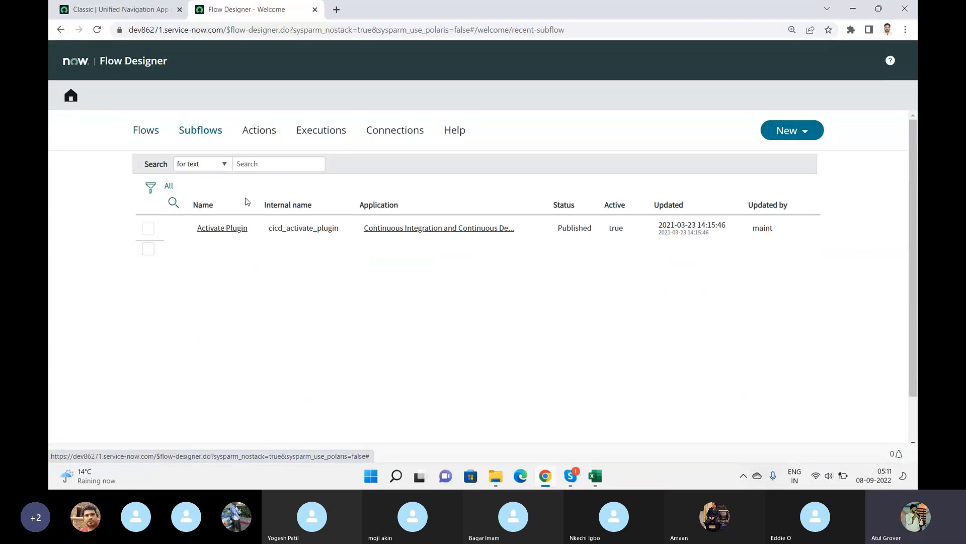
{"action": "left_click", "coordinate": [221, 234]}
{"action": "type", "text": "*m"}
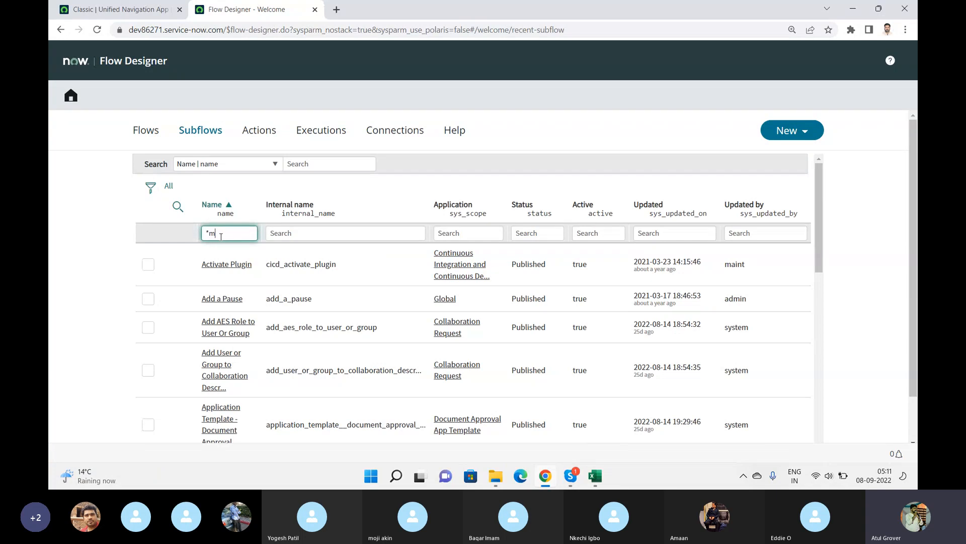
{"action": "type", "text": "anager"}
{"action": "key", "text": "Return"}
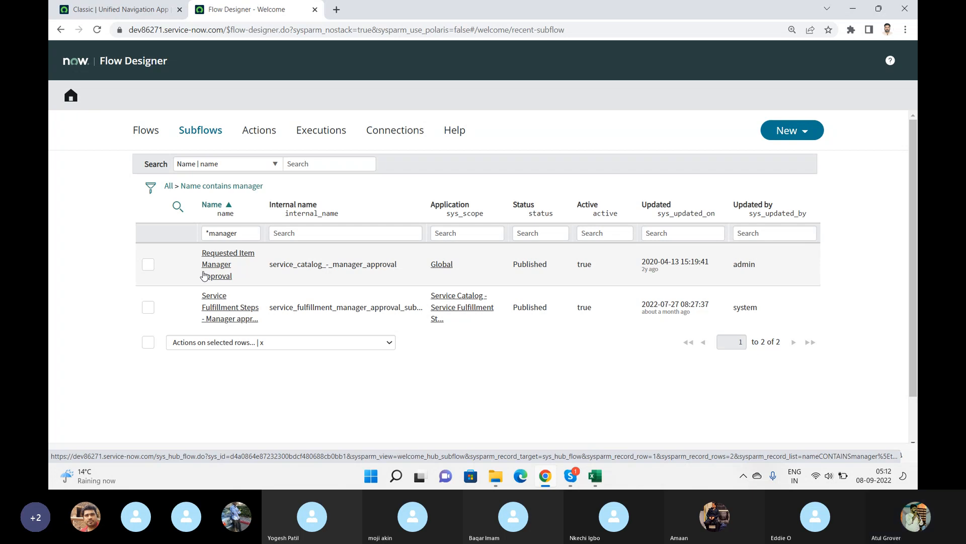
Browse the Actions, Executions and Connections lists, then return to the Flows list.
{"action": "left_click", "coordinate": [256, 133]}
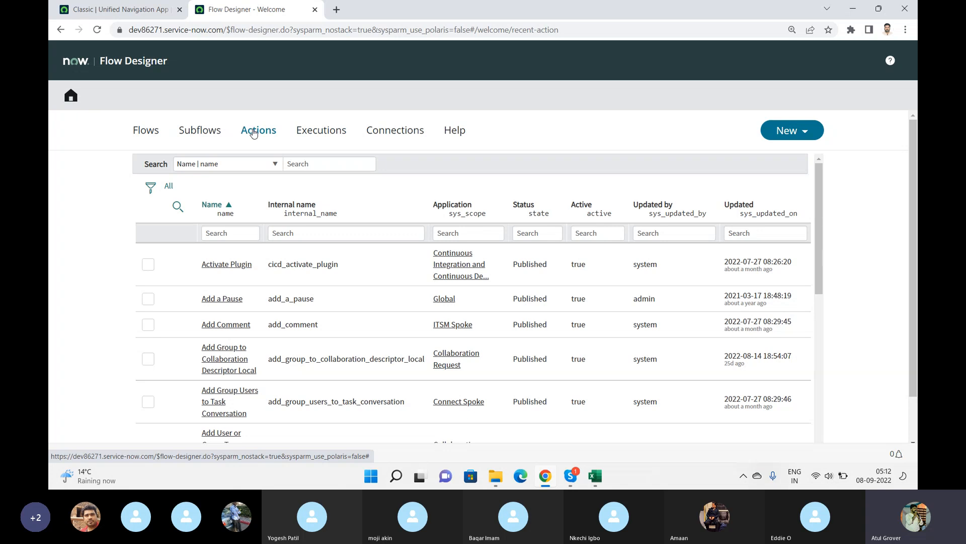
{"action": "left_click", "coordinate": [326, 134]}
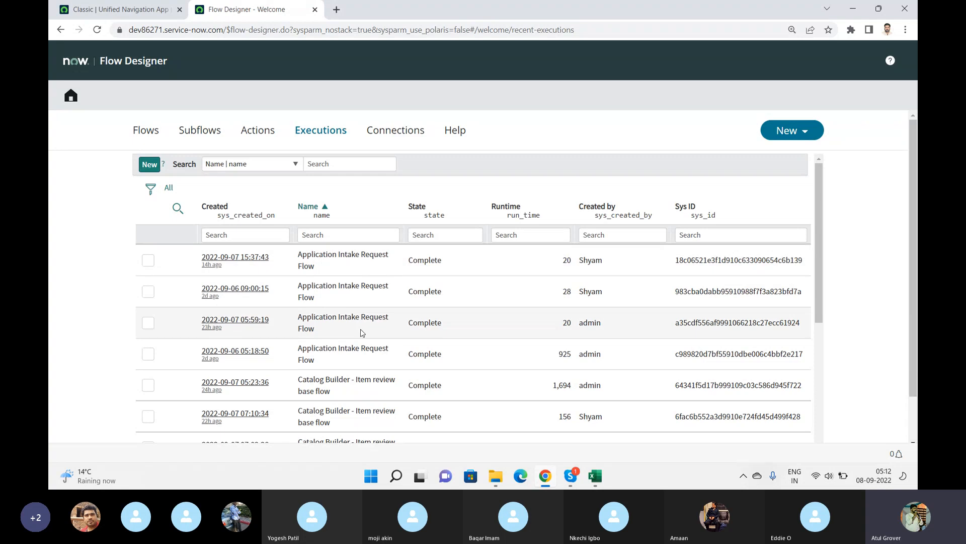
{"action": "left_click", "coordinate": [401, 131]}
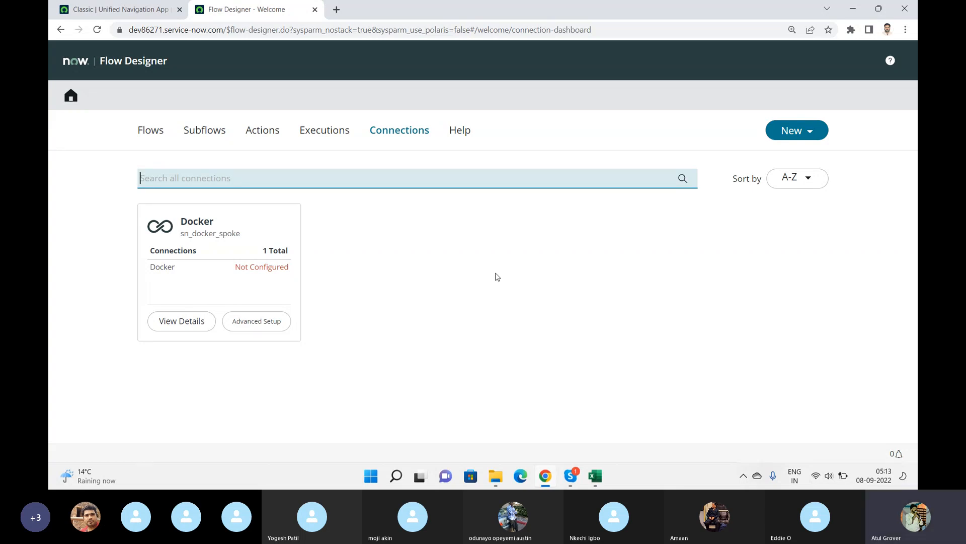
{"action": "left_click", "coordinate": [154, 134]}
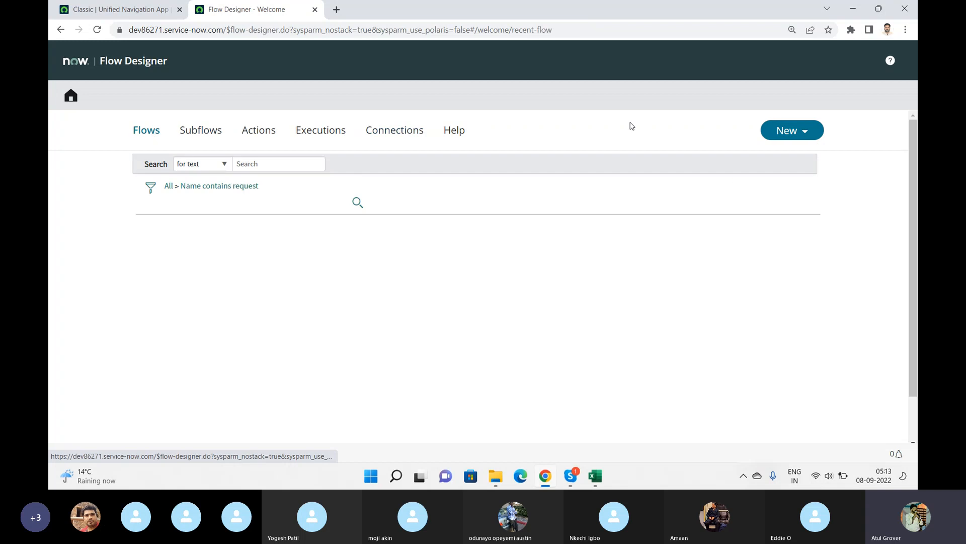
Start a new flow named Training LNG with Protection set to None and review the Run As choices.
{"action": "left_click", "coordinate": [799, 132]}
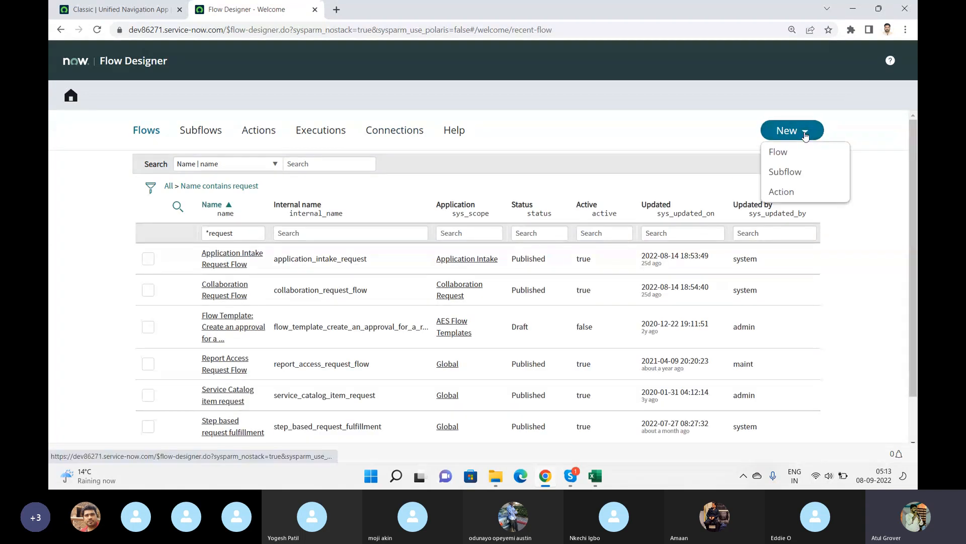
{"action": "left_click", "coordinate": [789, 152]}
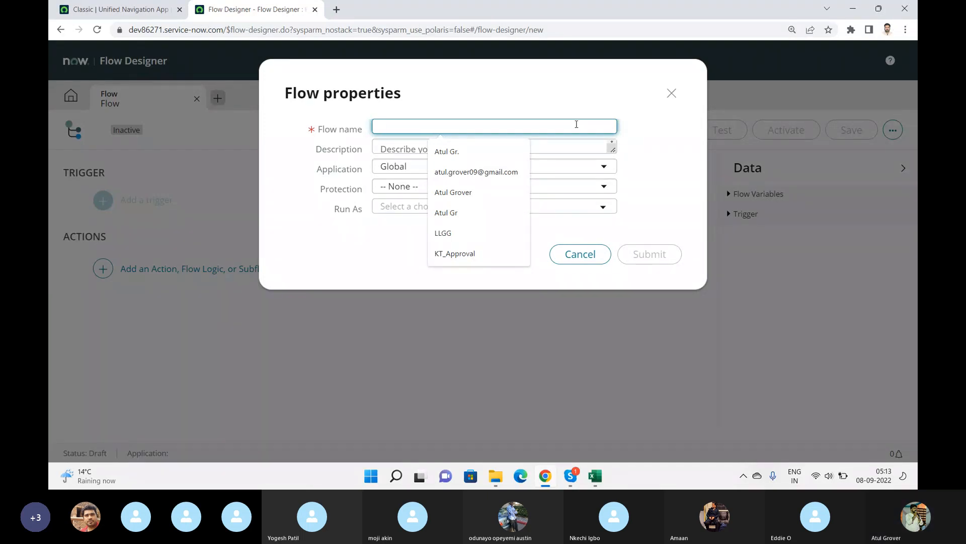
{"action": "type", "text": "Tra"}
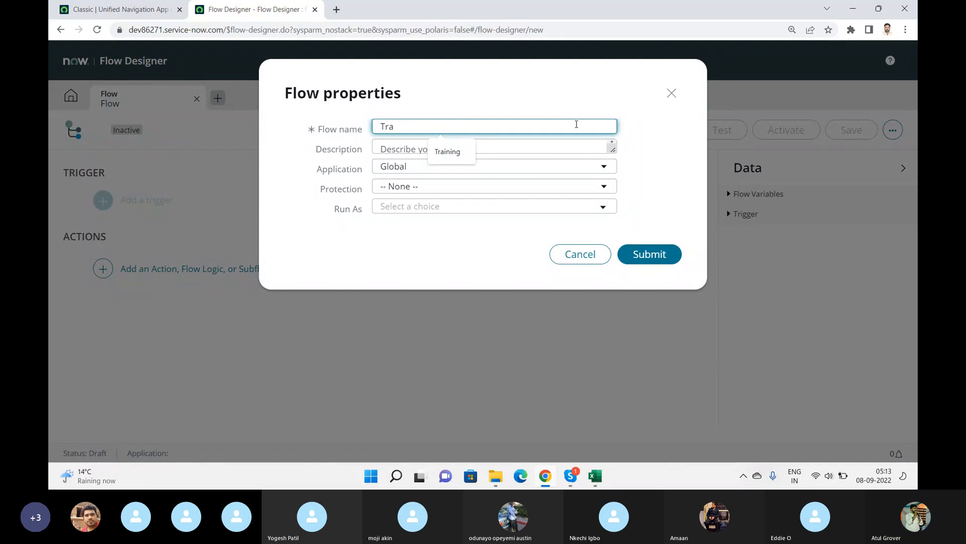
{"action": "type", "text": "inig"}
{"action": "key", "text": "BackSpace"}
{"action": "key", "text": "BackSpace"}
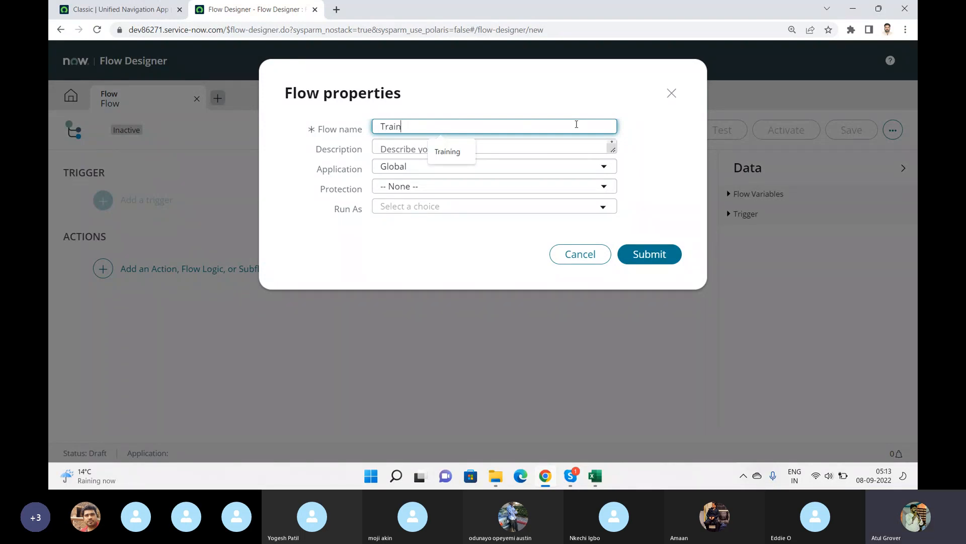
{"action": "type", "text": "ng LNG"}
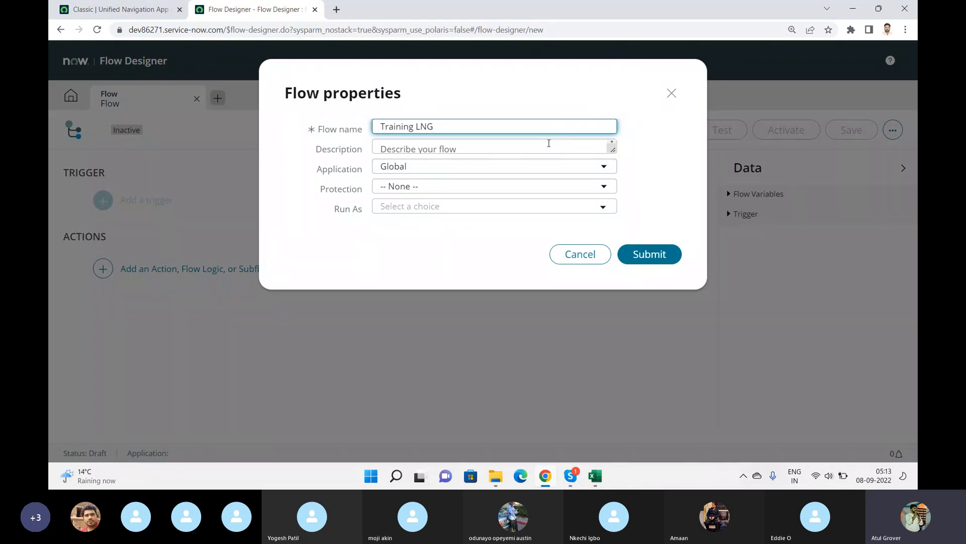
{"action": "left_click", "coordinate": [509, 189]}
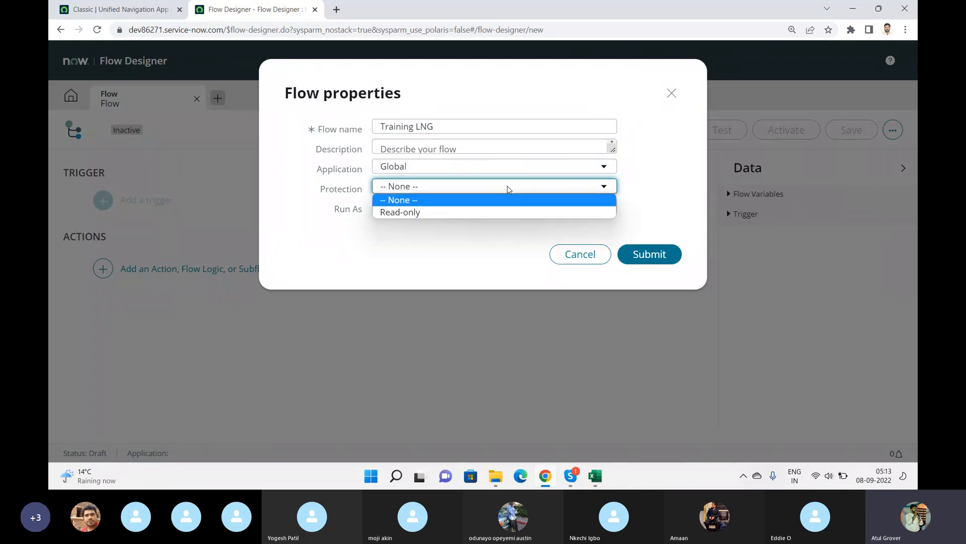
{"action": "left_click", "coordinate": [463, 201]}
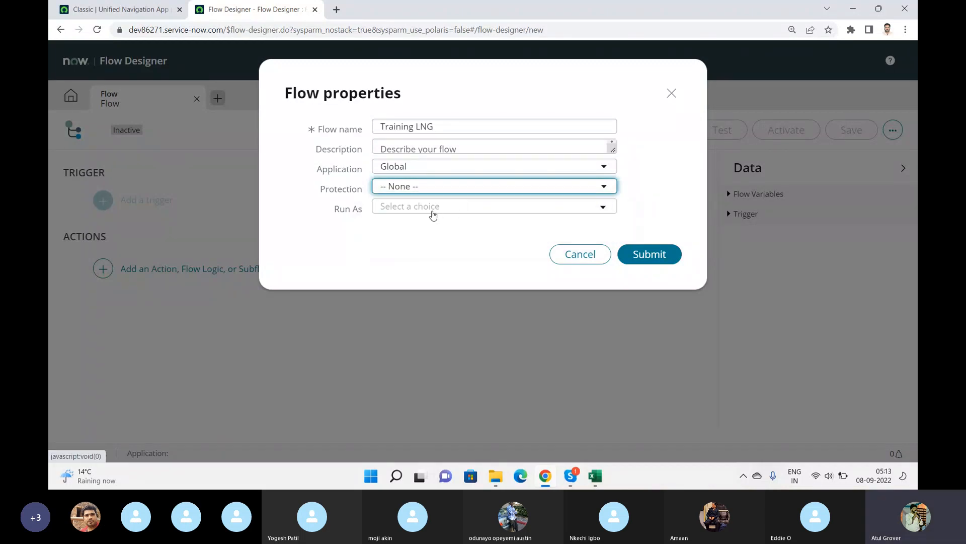
{"action": "left_click", "coordinate": [432, 210]}
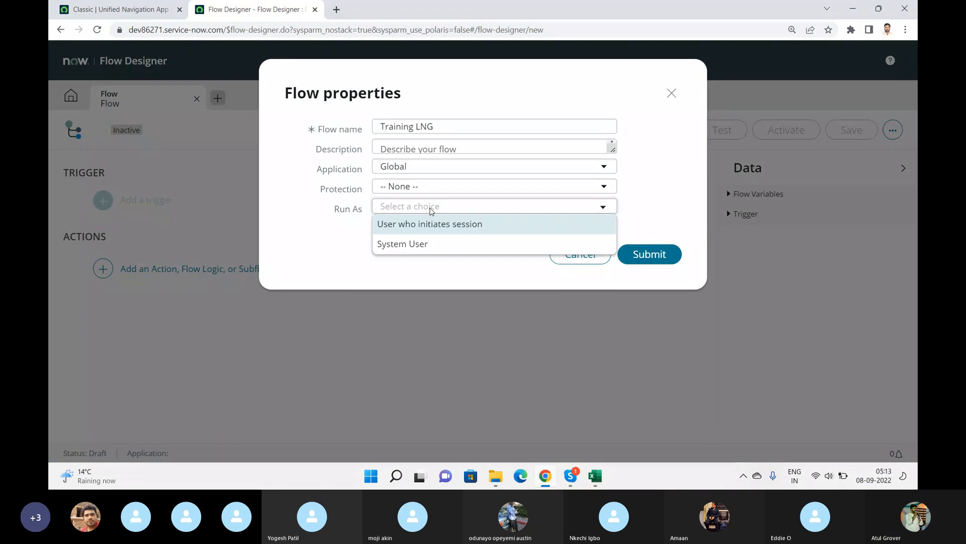
Open Workflow Editor from the navigator filtered for workflow and start a new workflow.
{"action": "left_click", "coordinate": [336, 9]}
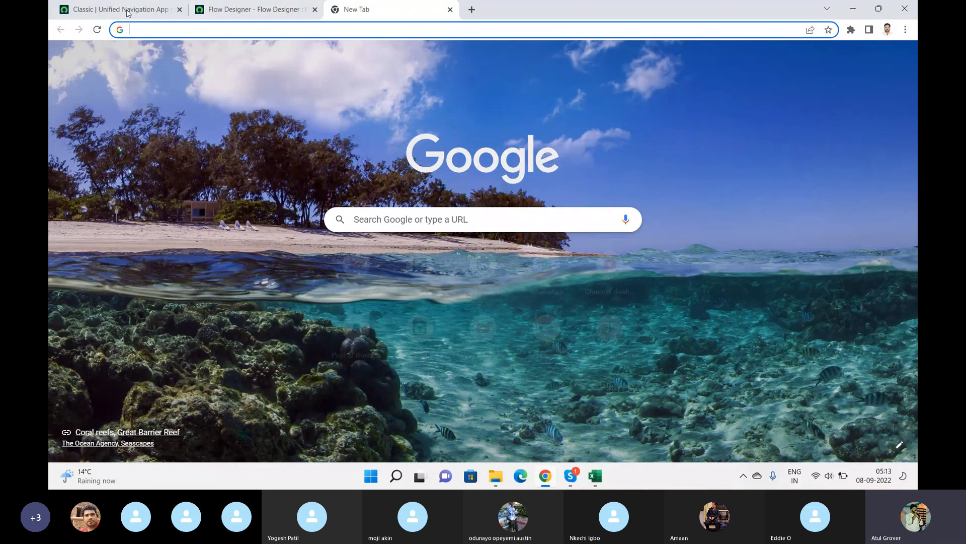
{"action": "left_click", "coordinate": [127, 13]}
{"action": "left_click", "coordinate": [124, 57]}
{"action": "type", "text": "wor"}
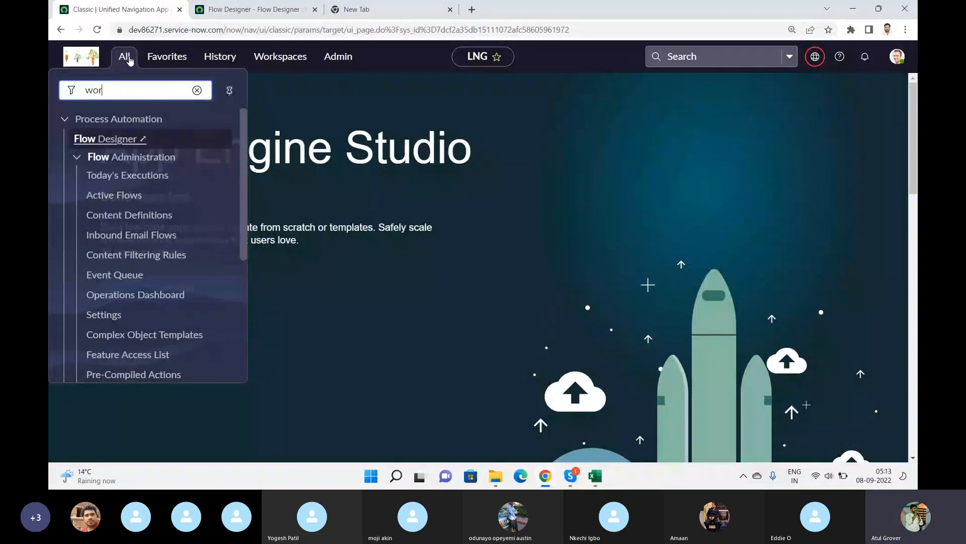
{"action": "type", "text": "kflo"}
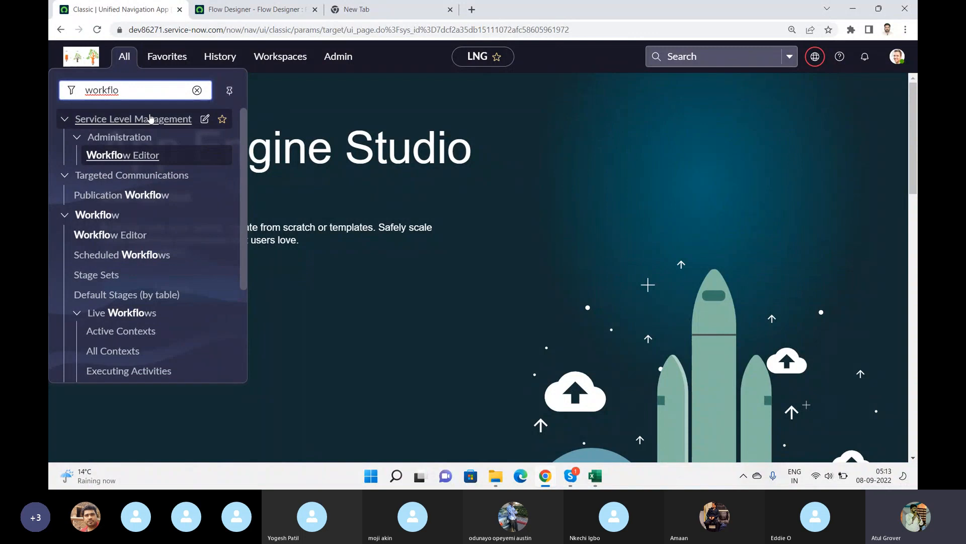
{"action": "type", "text": "w"}
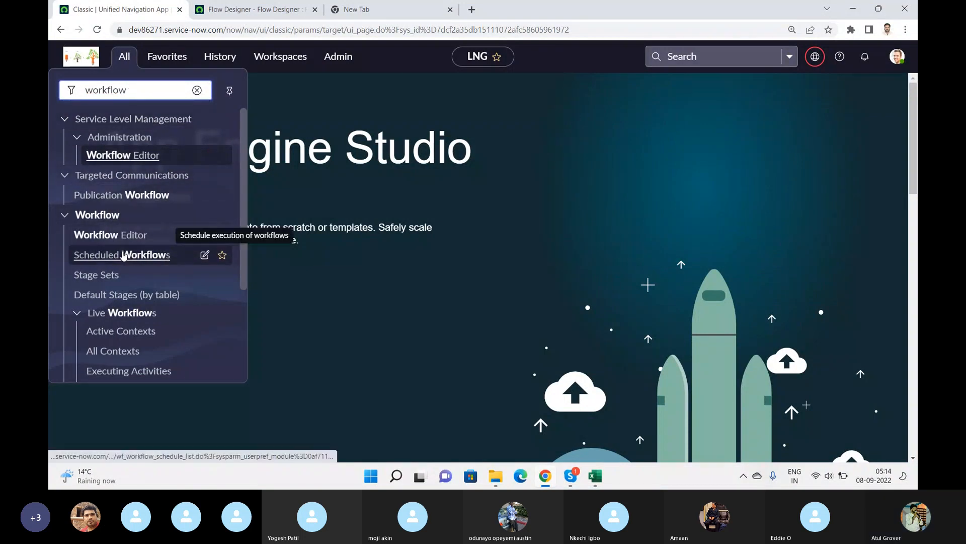
{"action": "left_click", "coordinate": [96, 236]}
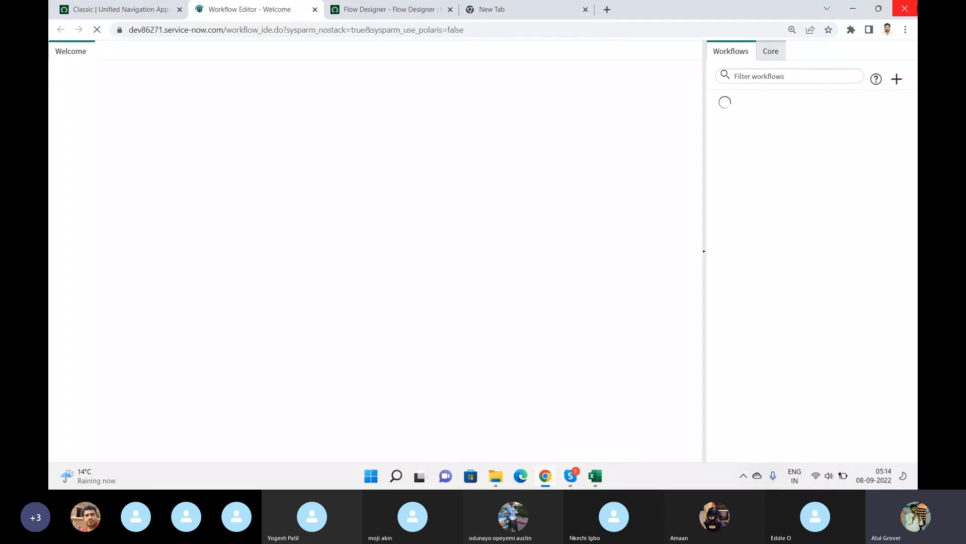
{"action": "left_click", "coordinate": [897, 79]}
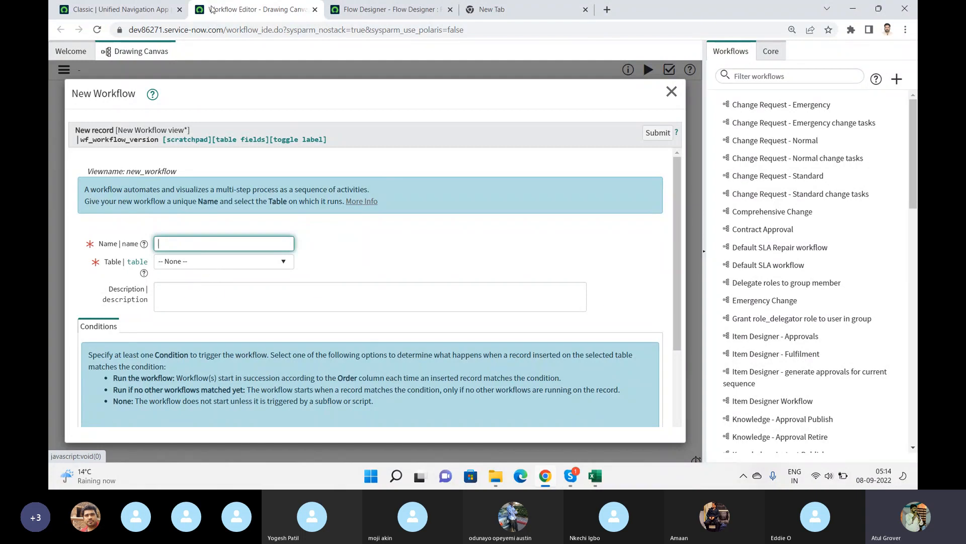
Review the If condition matches choices in the New Workflow form for comparison with the flow properties.
{"action": "left_click", "coordinate": [373, 10]}
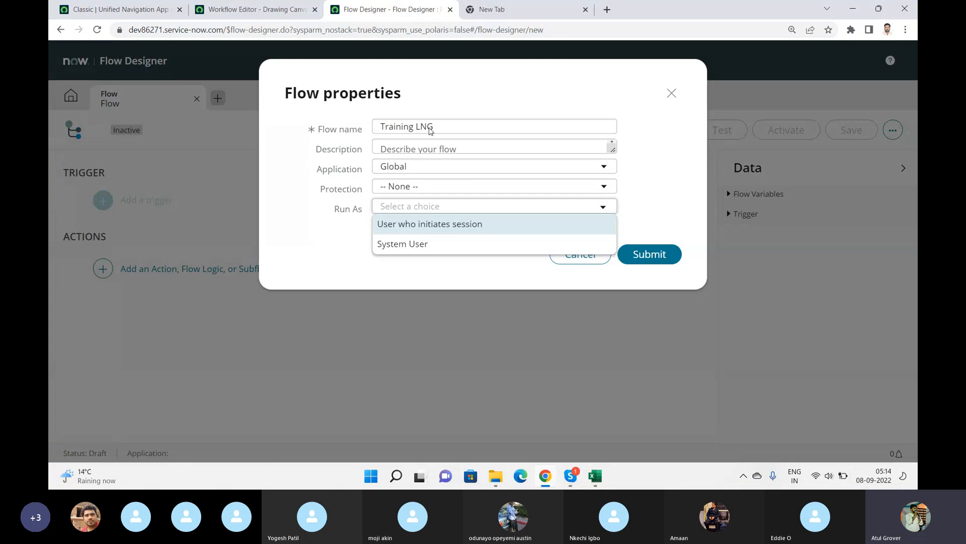
{"action": "left_click", "coordinate": [264, 8]}
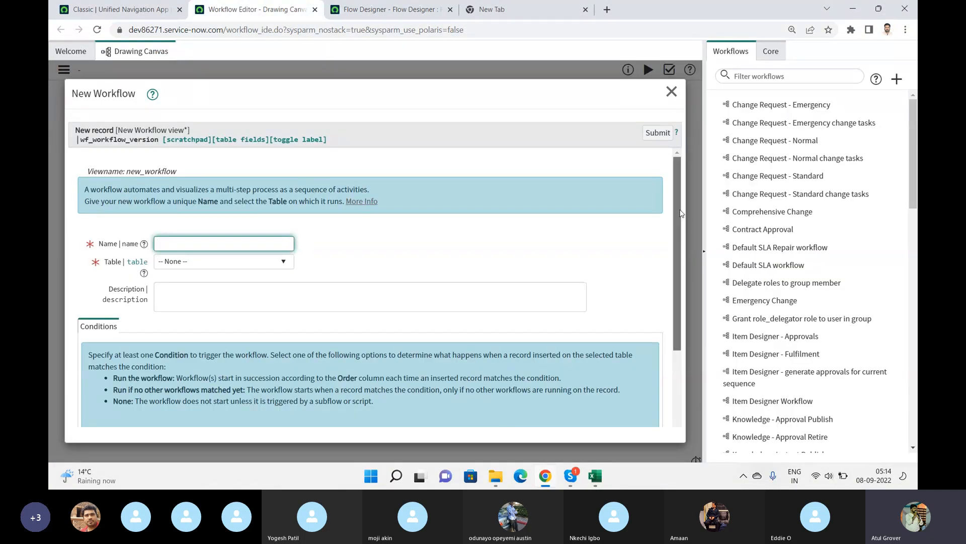
{"action": "scroll", "coordinate": [436, 317], "scroll_direction": "down", "scroll_amount": 3}
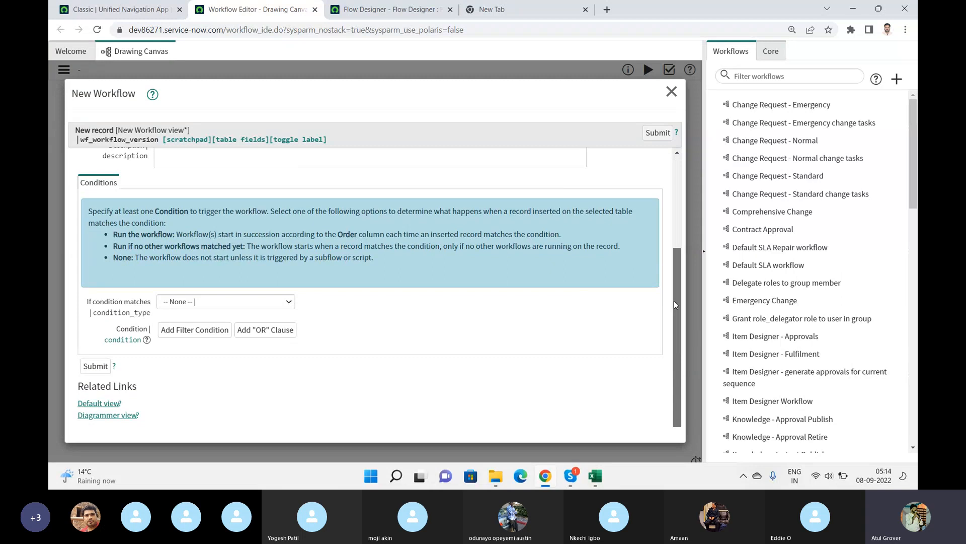
{"action": "left_click", "coordinate": [232, 301]}
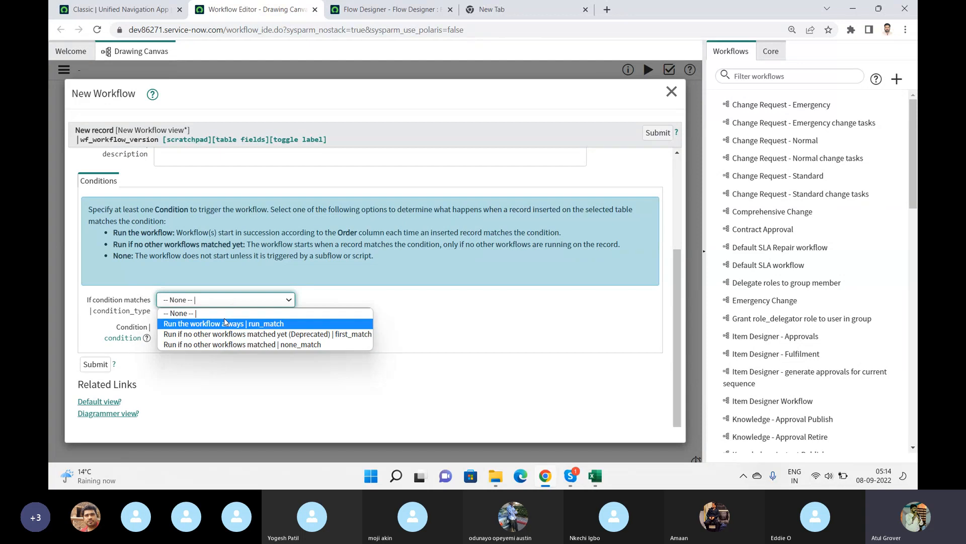
{"action": "left_click", "coordinate": [376, 11]}
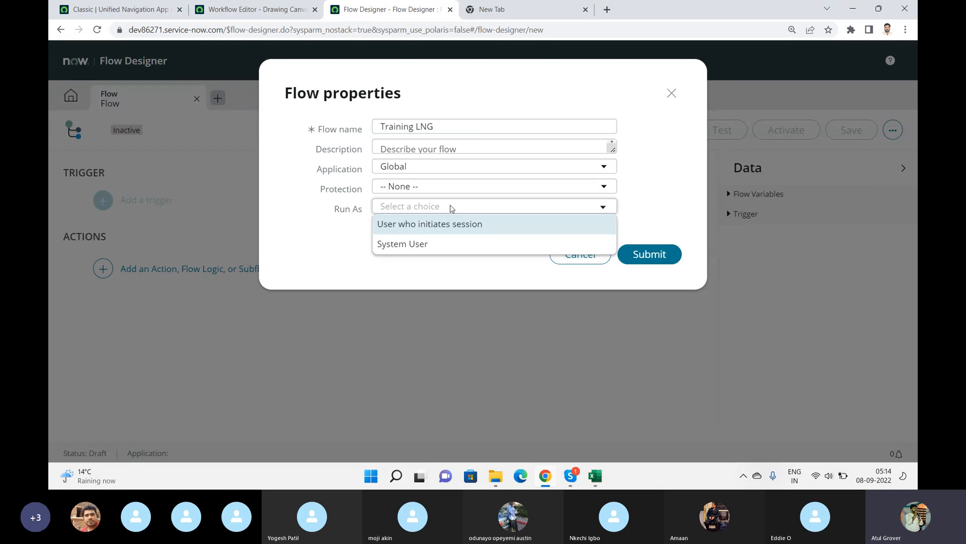
Submit the Training LNG flow properties with Run As set to User who initiates session, then skip the welcome tour.
{"action": "left_click", "coordinate": [436, 230]}
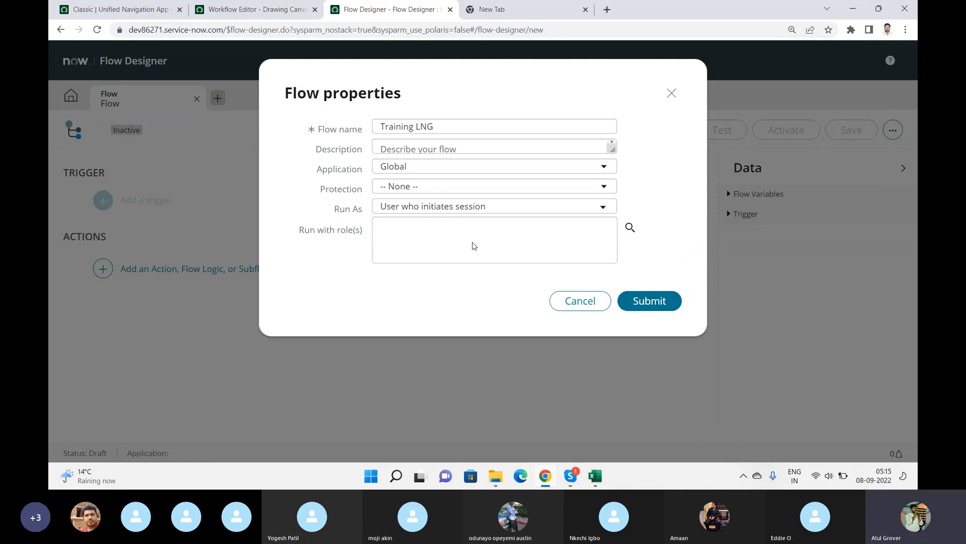
{"action": "left_click", "coordinate": [641, 305]}
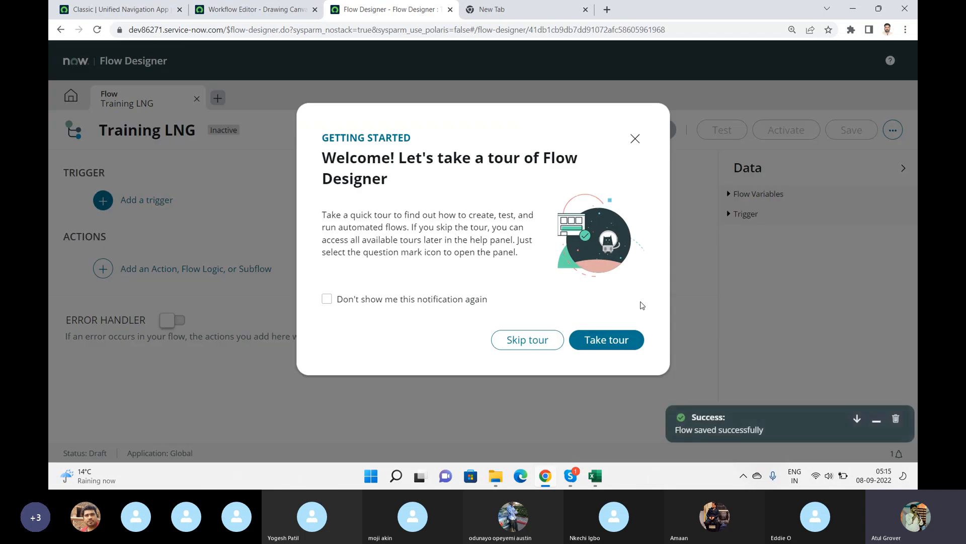
{"action": "left_click", "coordinate": [535, 342]}
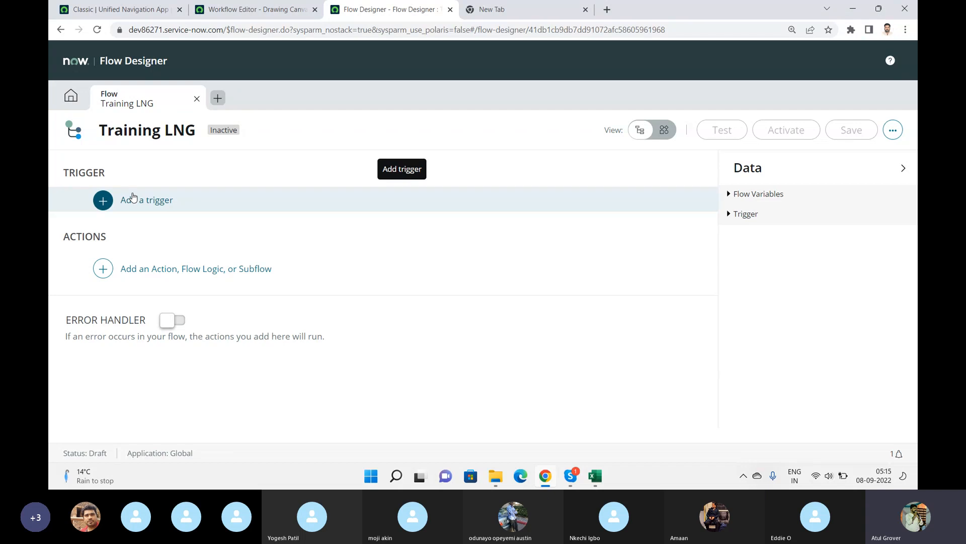
Start adding a trigger to the flow and search the trigger list for ser.
{"action": "left_click", "coordinate": [132, 196]}
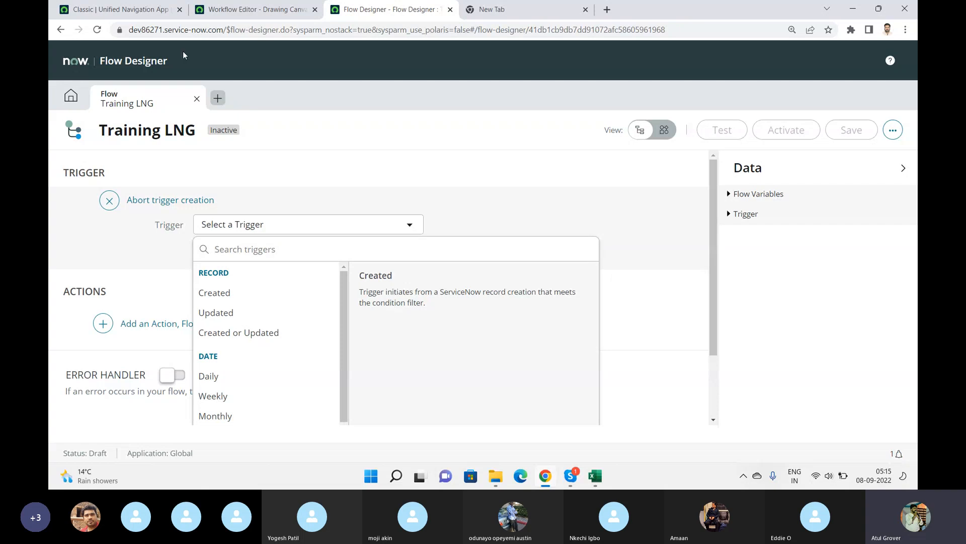
{"action": "left_click", "coordinate": [256, 14]}
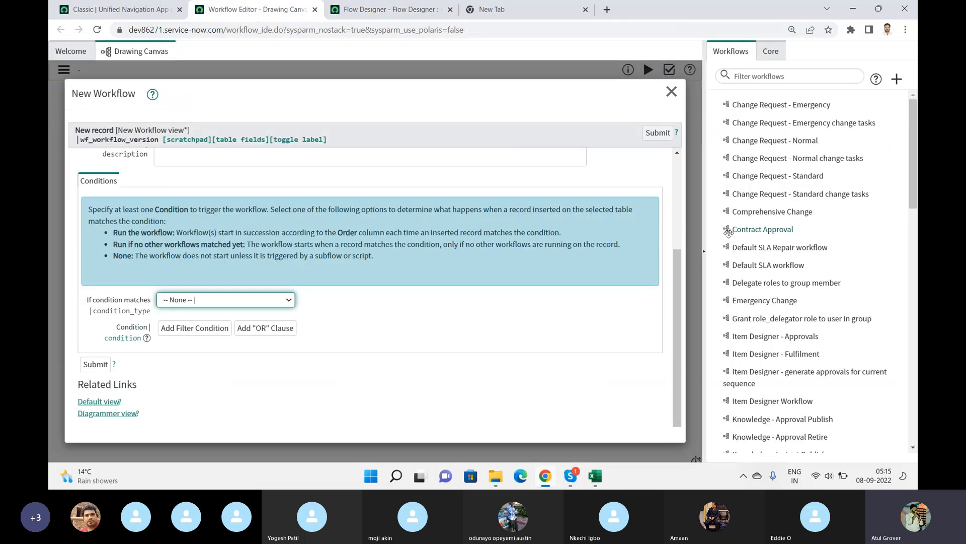
{"action": "left_click", "coordinate": [678, 166]}
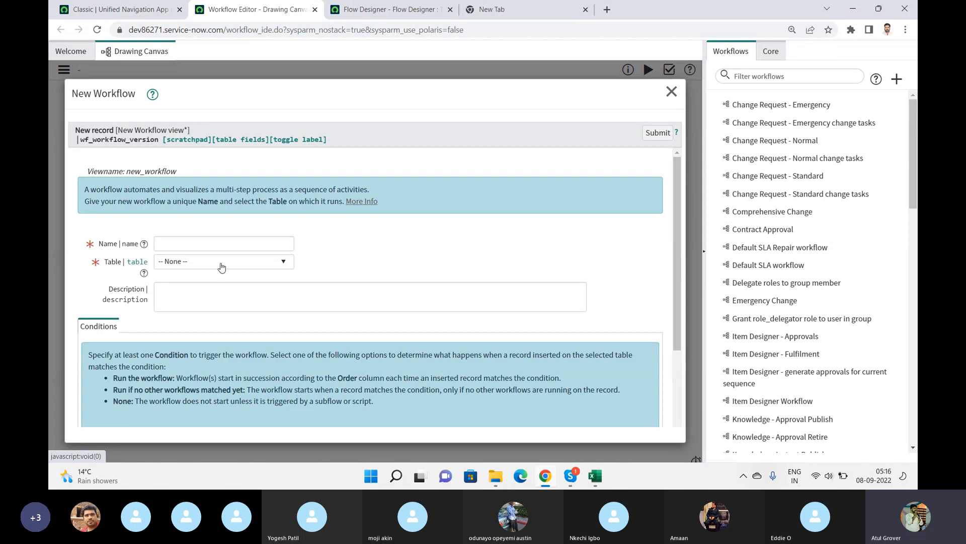
{"action": "left_click", "coordinate": [401, 14]}
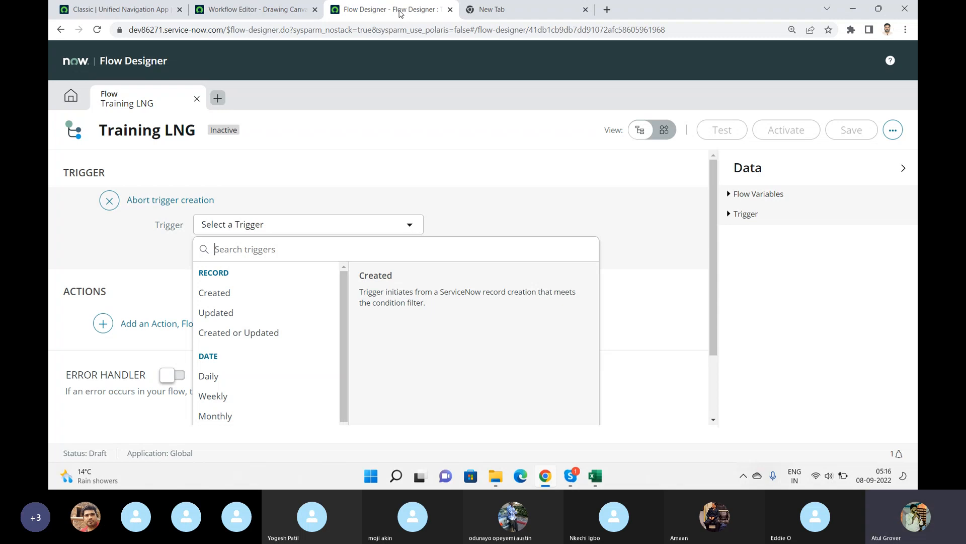
{"action": "type", "text": "ser"}
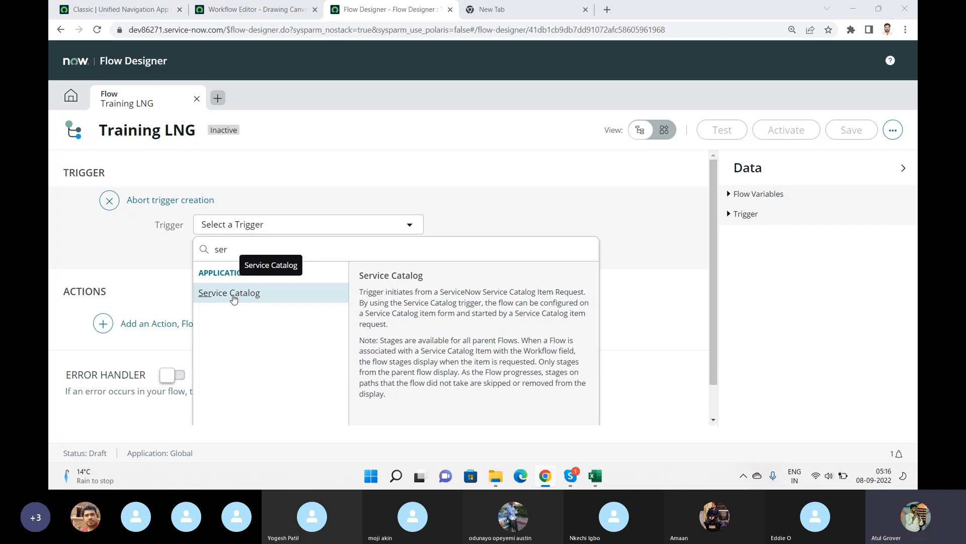
{"action": "key", "text": "alt+Tab"}
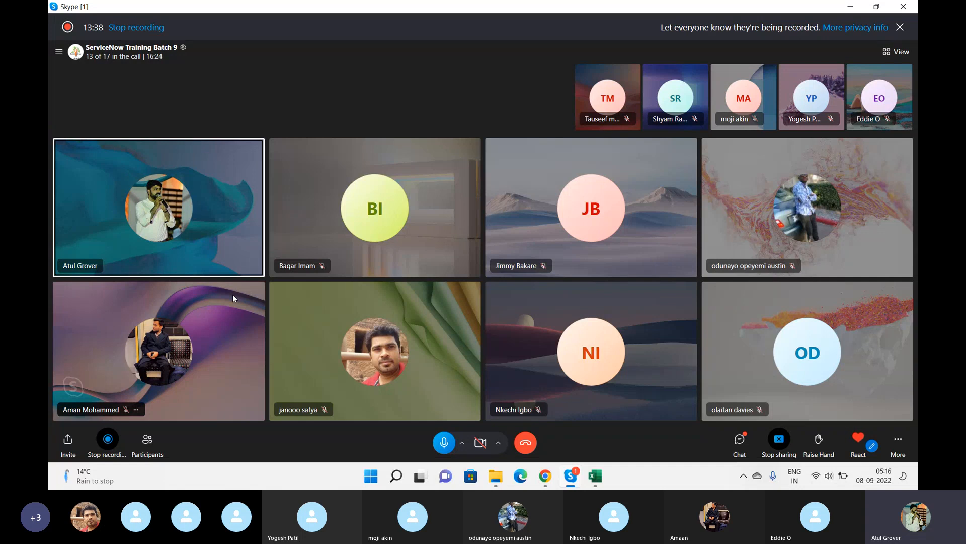
{"action": "key", "text": "alt+Tab"}
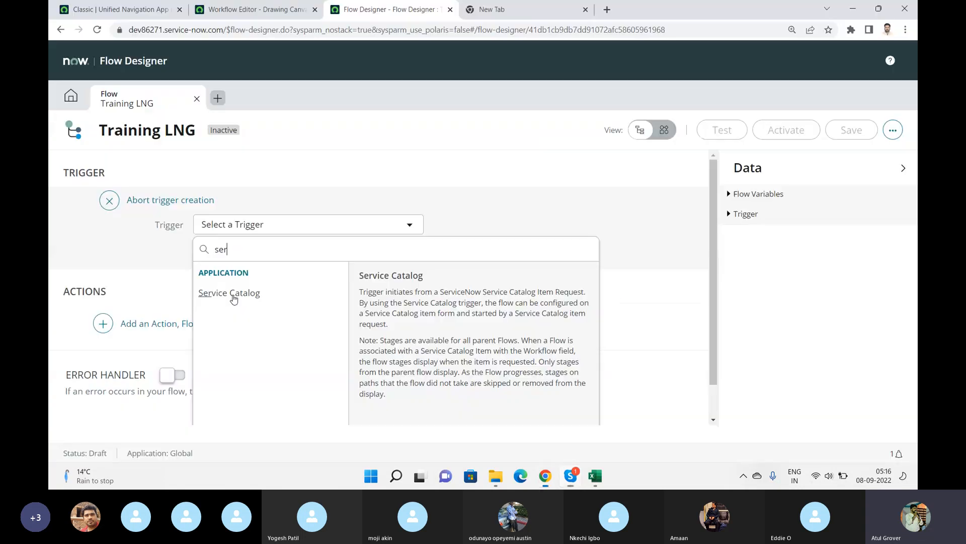
Open the instance's Service Portal at the /lng path in a new tab and browse its catalog by categories.
{"action": "left_click", "coordinate": [482, 10]}
{"action": "type", "text": "de"}
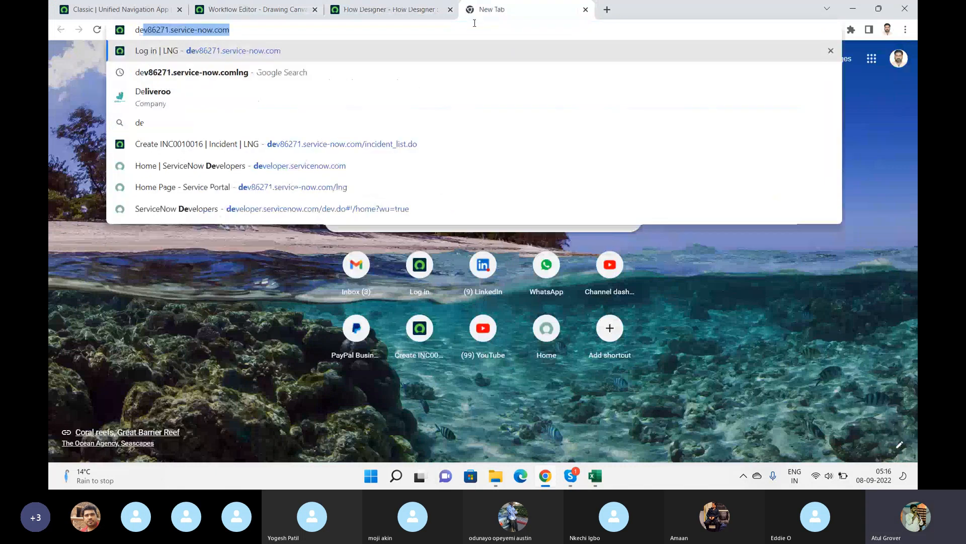
{"action": "key", "text": "Right"}
{"action": "type", "text": "/sp"}
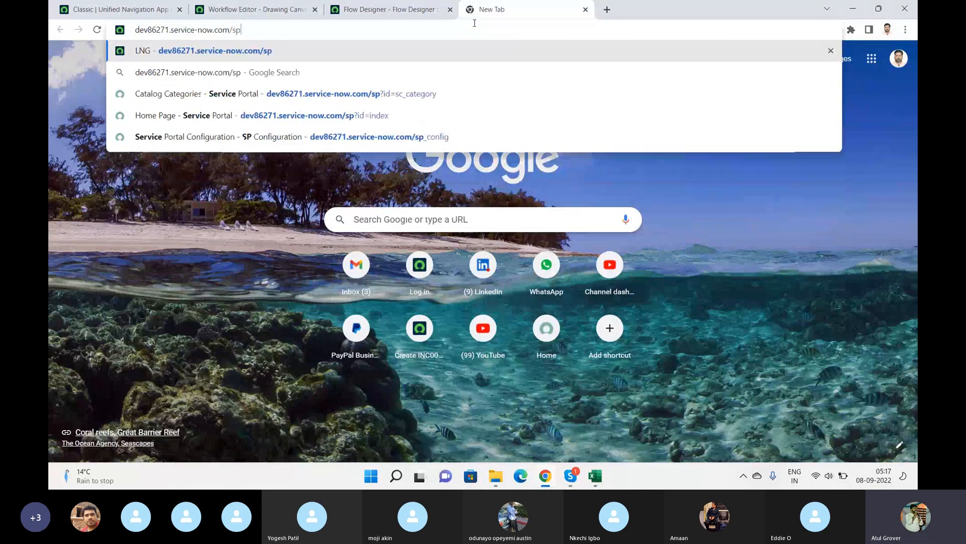
{"action": "key", "text": "Return"}
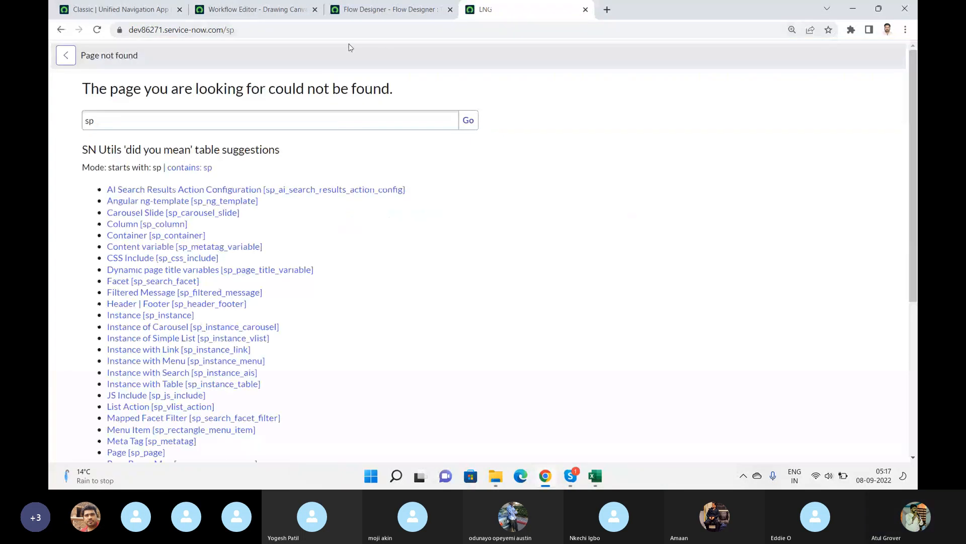
{"action": "left_click", "coordinate": [354, 31]}
{"action": "left_click", "coordinate": [354, 32]}
{"action": "key", "text": "BackSpace"}
{"action": "key", "text": "BackSpace"}
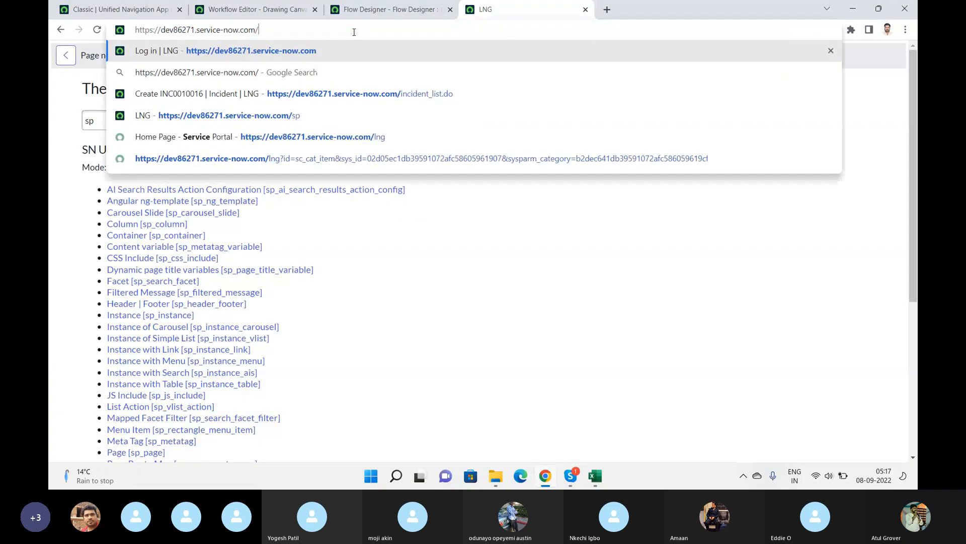
{"action": "type", "text": "lng"}
{"action": "key", "text": "Return"}
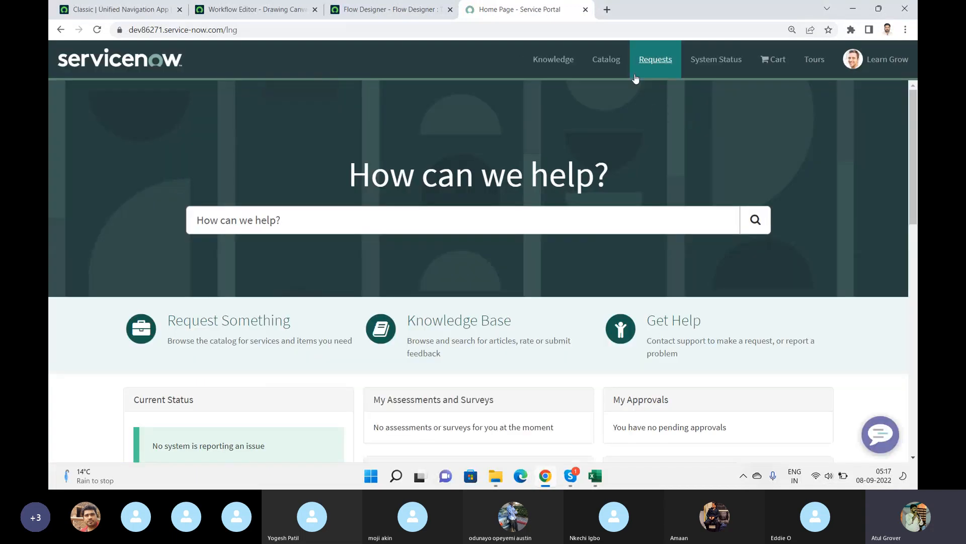
{"action": "left_click", "coordinate": [606, 62]}
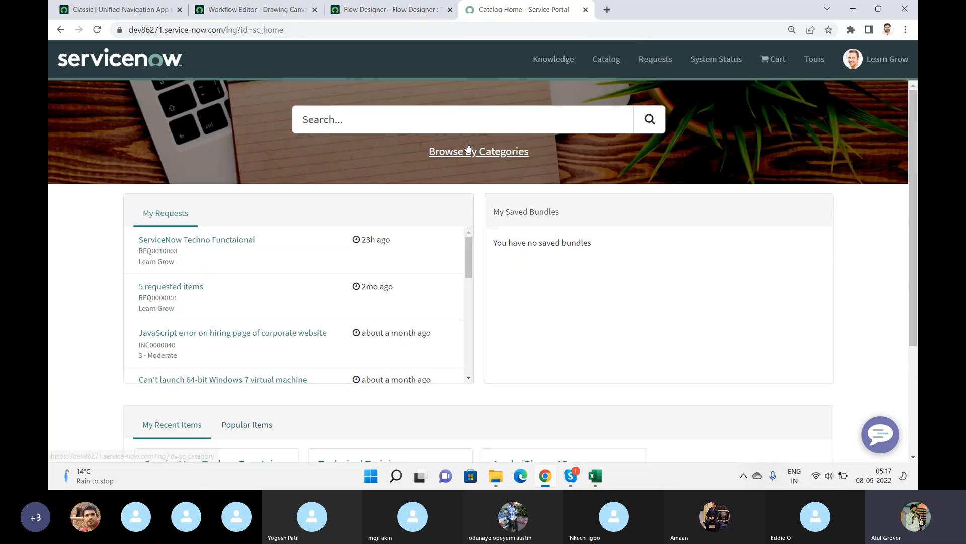
{"action": "left_click", "coordinate": [476, 152]}
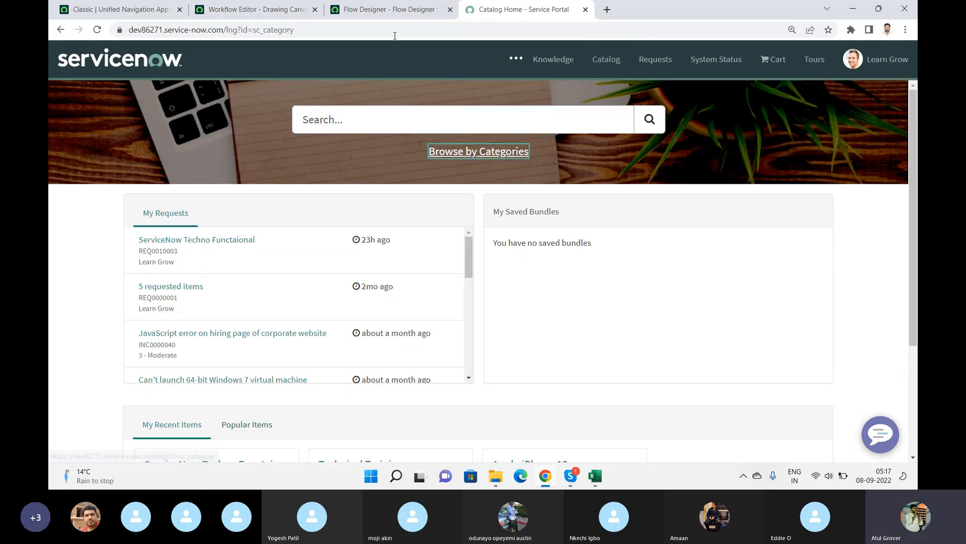
Choose Service Catalog as the flow trigger and expand its Advanced Options.
{"action": "left_click", "coordinate": [385, 17]}
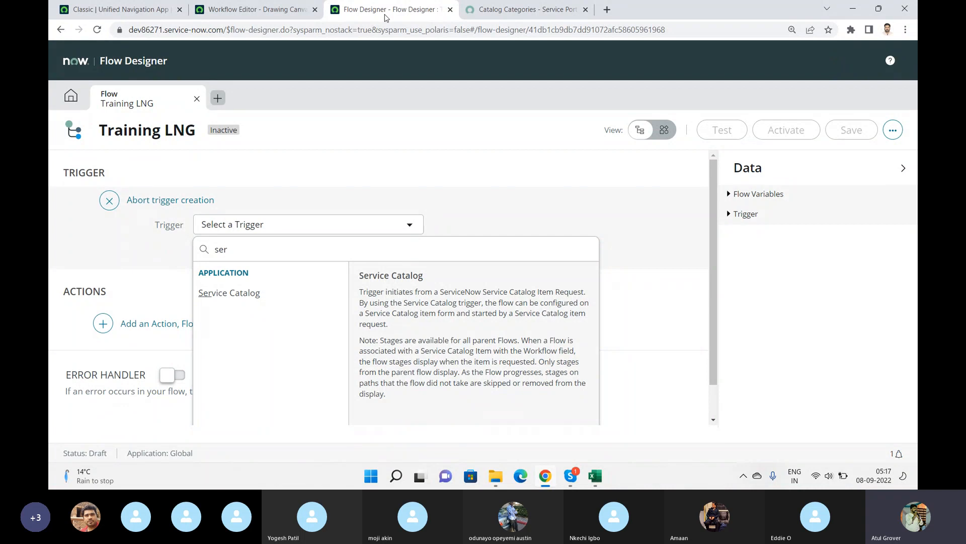
{"action": "left_click", "coordinate": [236, 298]}
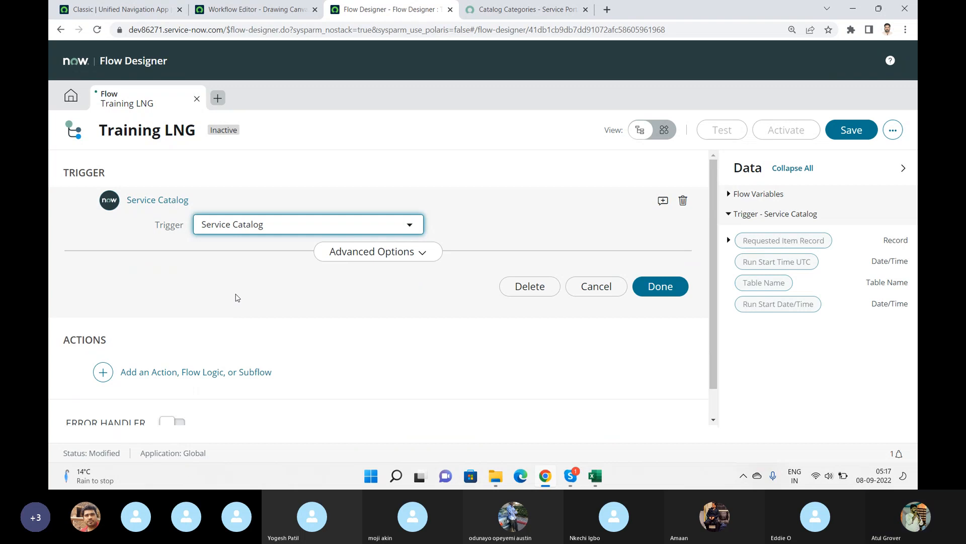
{"action": "left_click", "coordinate": [414, 256]}
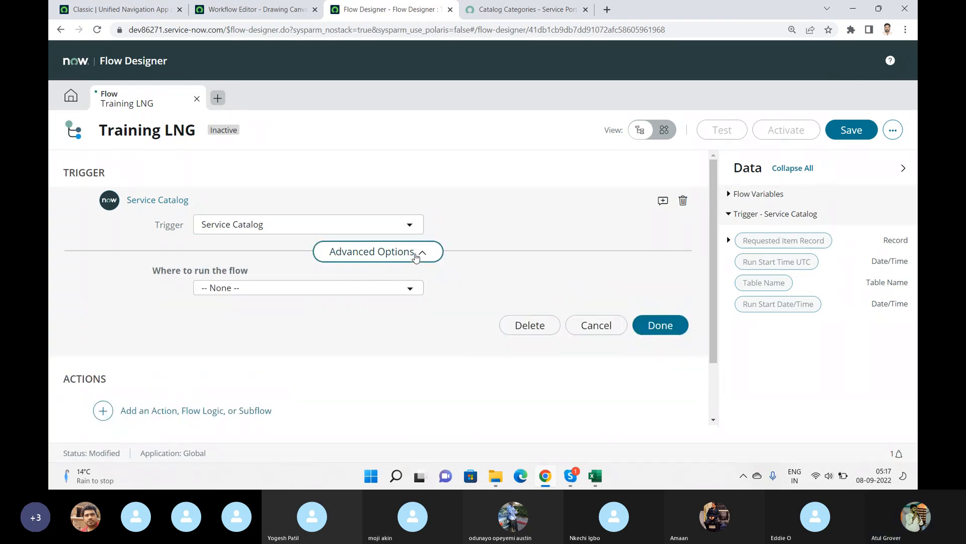
Compare the workflow's If condition matches options in the New Workflow form.
{"action": "left_click", "coordinate": [285, 9]}
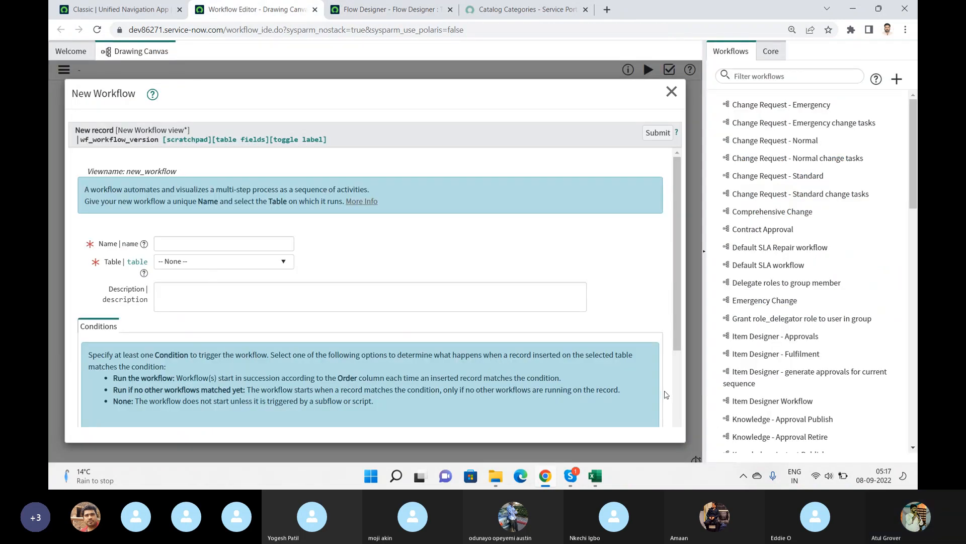
{"action": "scroll", "coordinate": [304, 341], "scroll_direction": "down", "scroll_amount": 3}
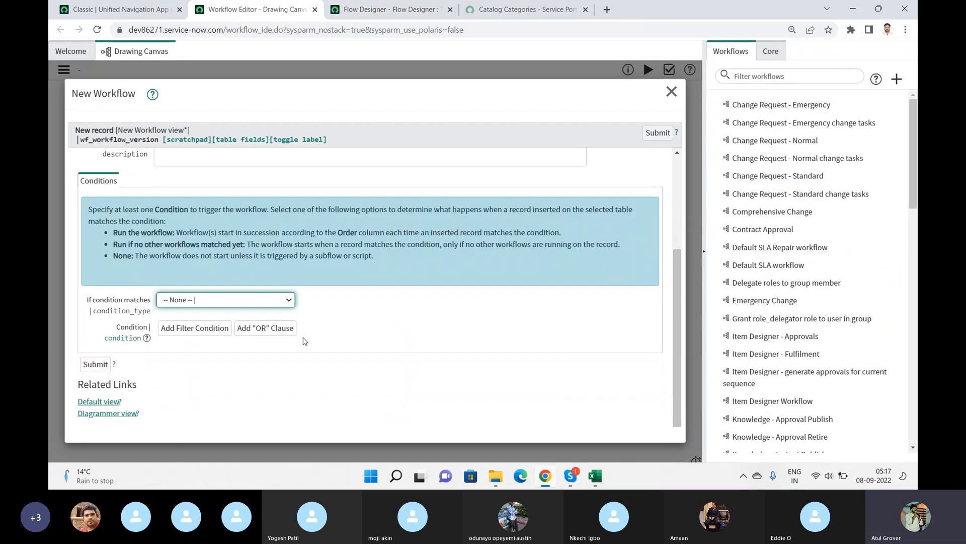
{"action": "left_click", "coordinate": [220, 299]}
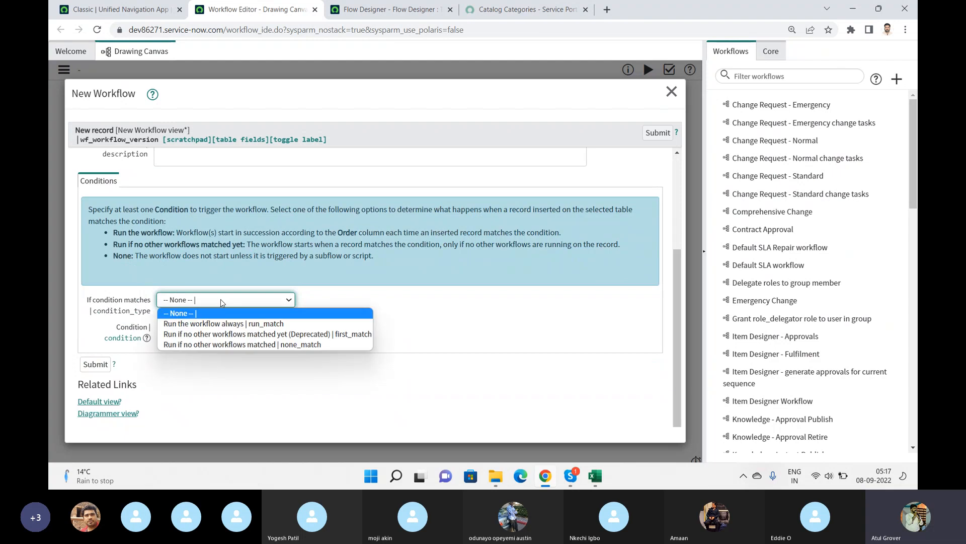
Set Where to run the flow to Run flow in background (default) and finish the trigger.
{"action": "left_click", "coordinate": [382, 9]}
{"action": "left_click", "coordinate": [302, 289]}
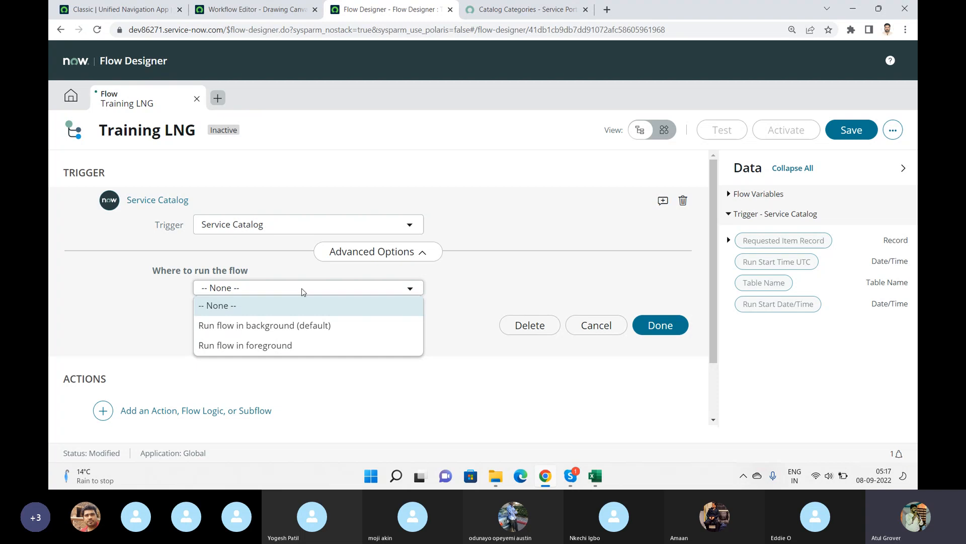
{"action": "left_click", "coordinate": [266, 325]}
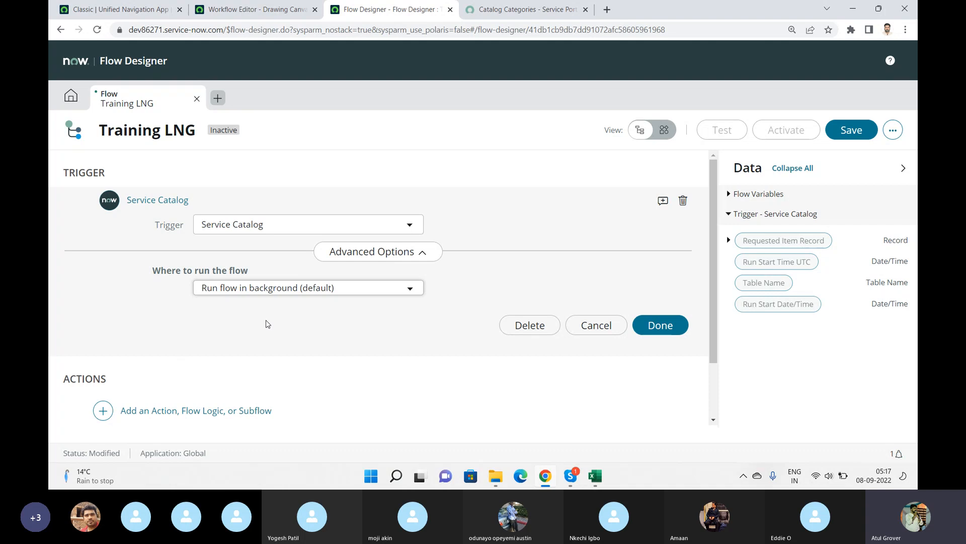
{"action": "left_click", "coordinate": [670, 328]}
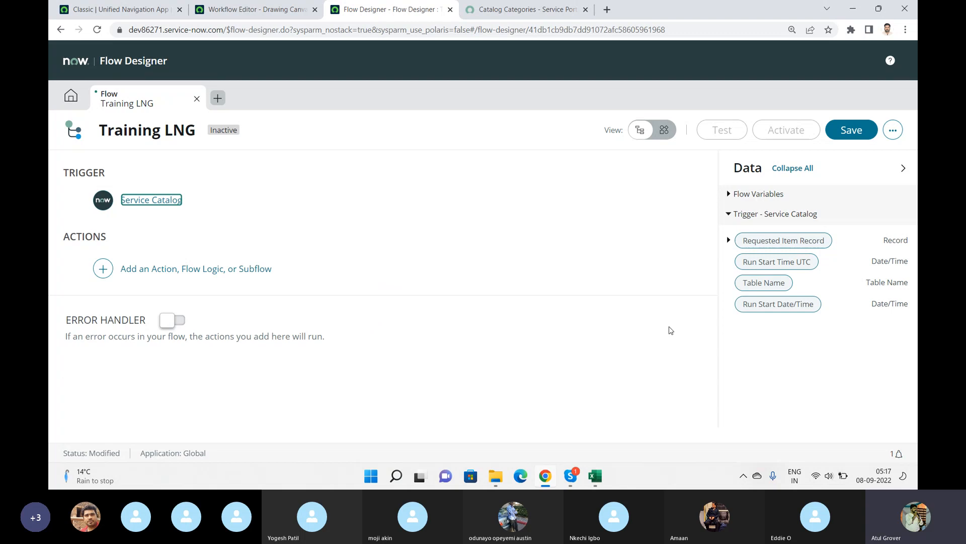
{"action": "left_click", "coordinate": [257, 9]}
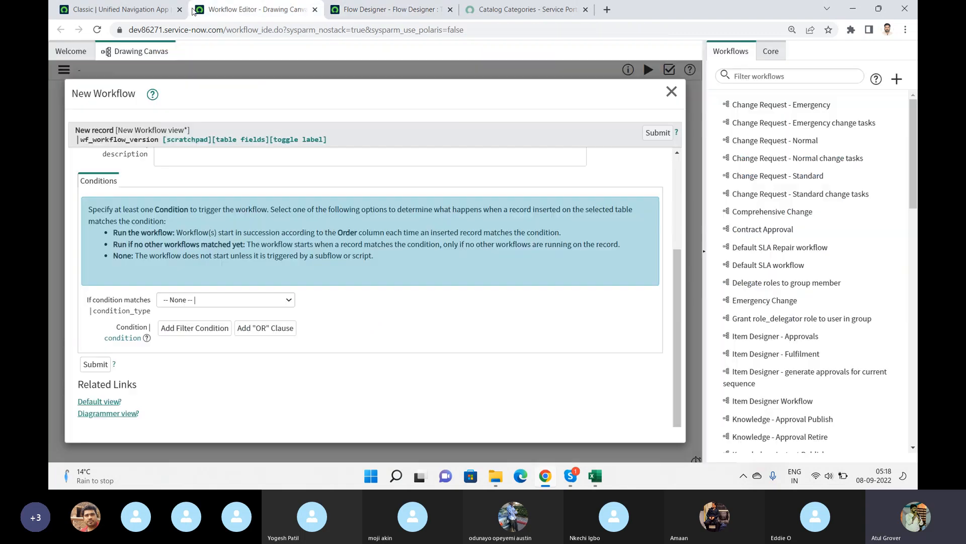
{"action": "scroll", "coordinate": [206, 284], "scroll_direction": "up", "scroll_amount": 5}
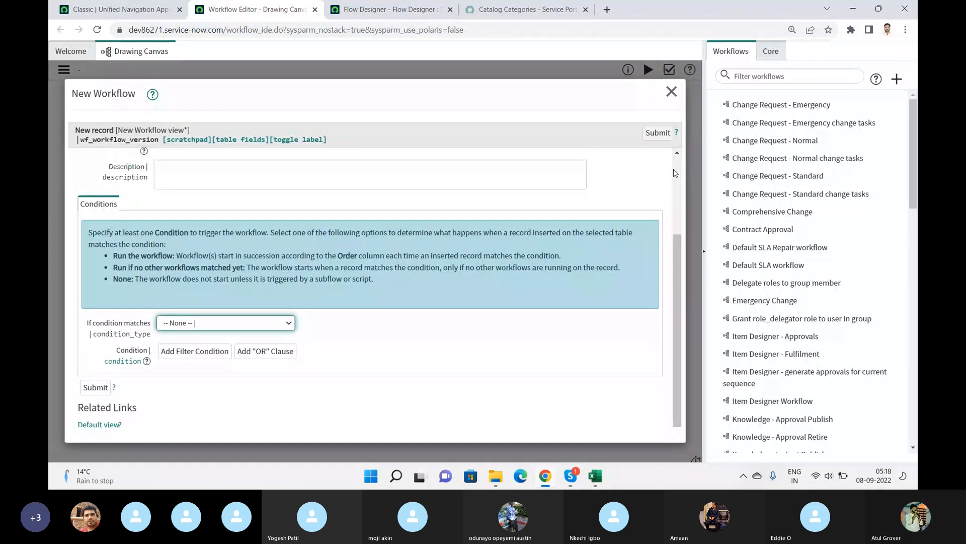
{"action": "left_click", "coordinate": [374, 6]}
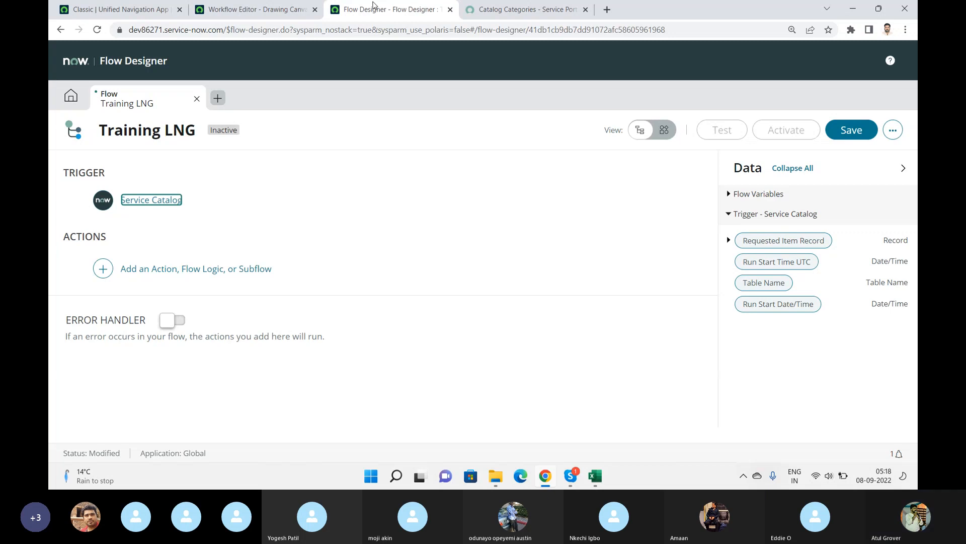
{"action": "key", "text": "alt+Tab"}
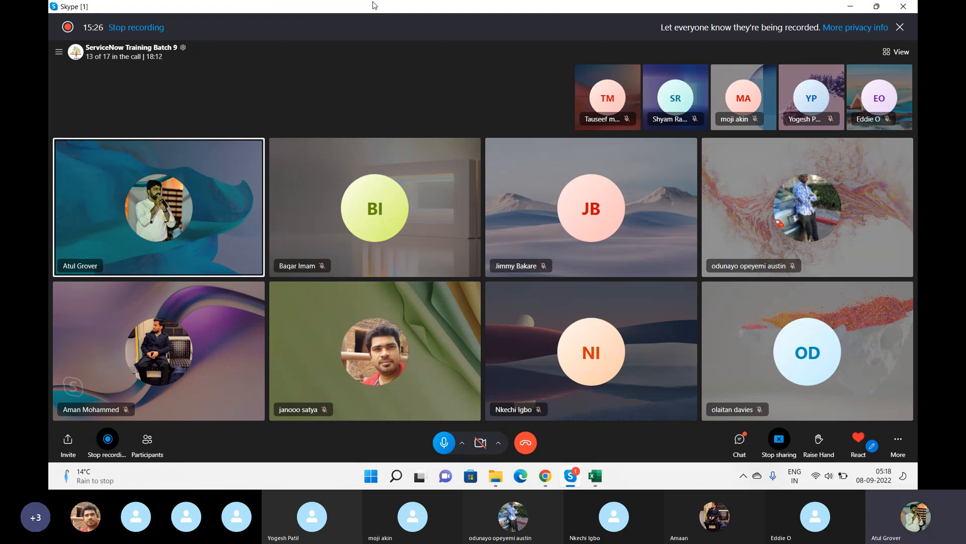
Browse the list of available actions that can be added to the Training LNG flow.
{"action": "left_click", "coordinate": [554, 476]}
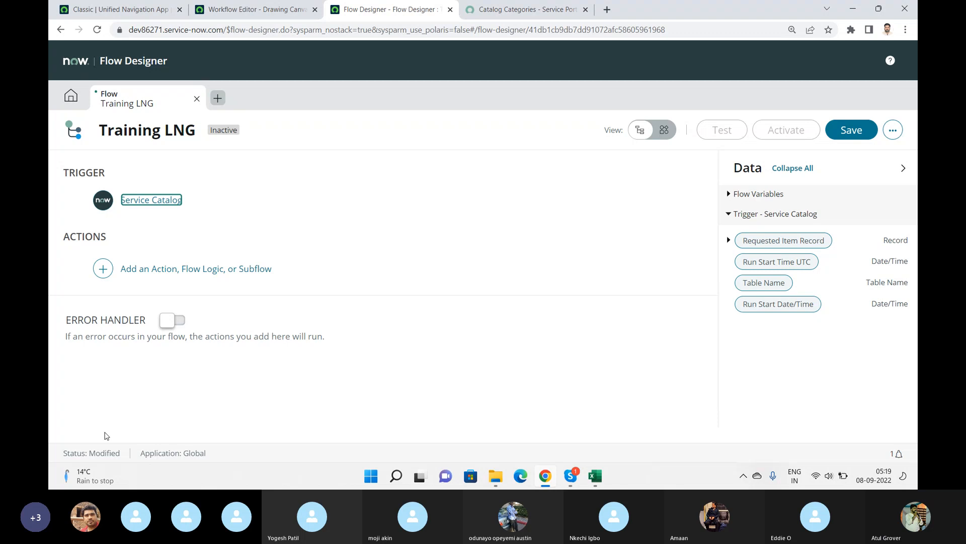
{"action": "left_click", "coordinate": [104, 273]}
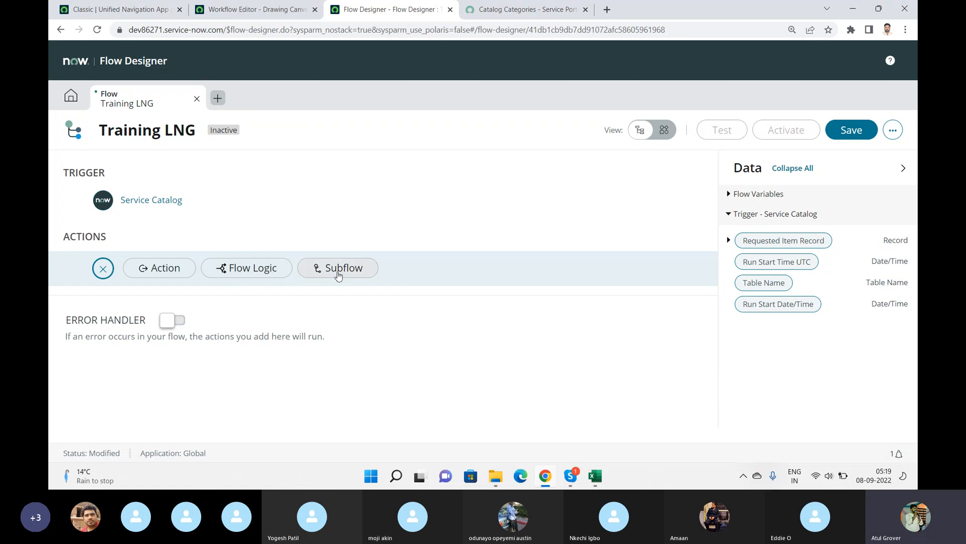
{"action": "left_click", "coordinate": [169, 274]}
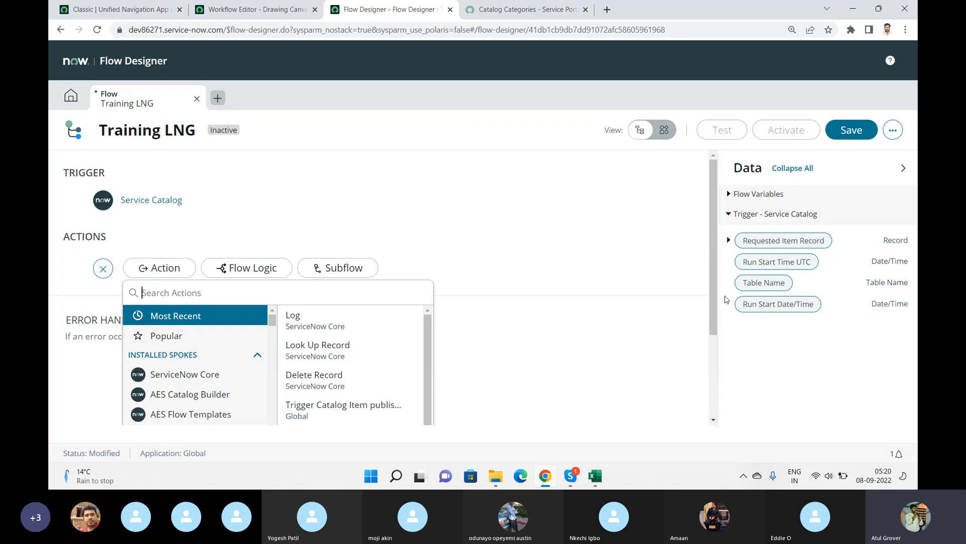
{"action": "left_click", "coordinate": [908, 172]}
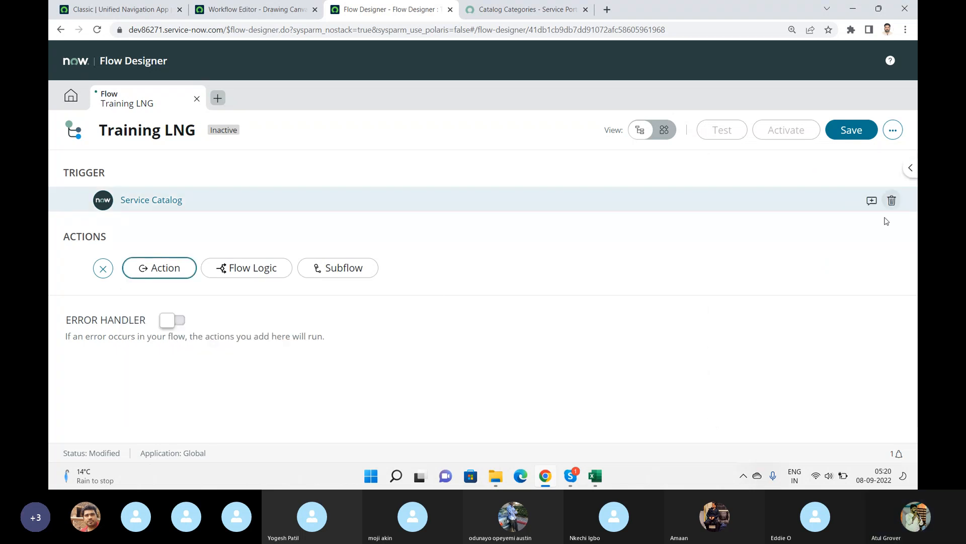
{"action": "left_click", "coordinate": [175, 275]}
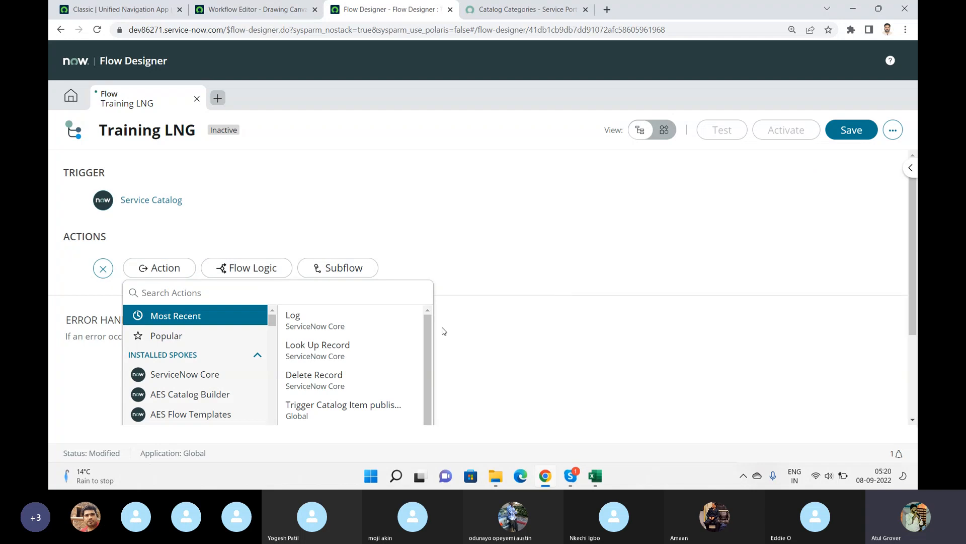
{"action": "left_click_drag", "start_coordinate": [426, 325], "coordinate": [426, 385]}
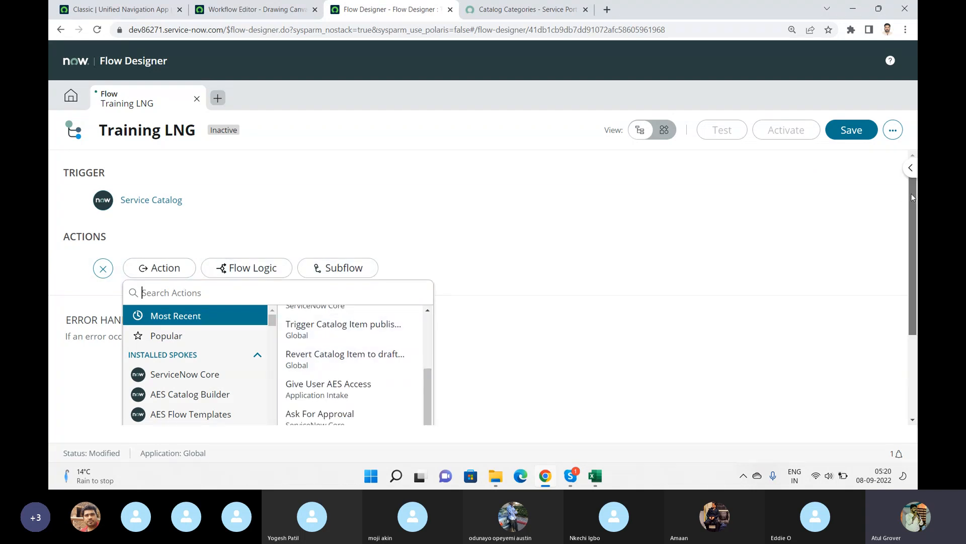
{"action": "left_click_drag", "start_coordinate": [911, 193], "coordinate": [916, 277]}
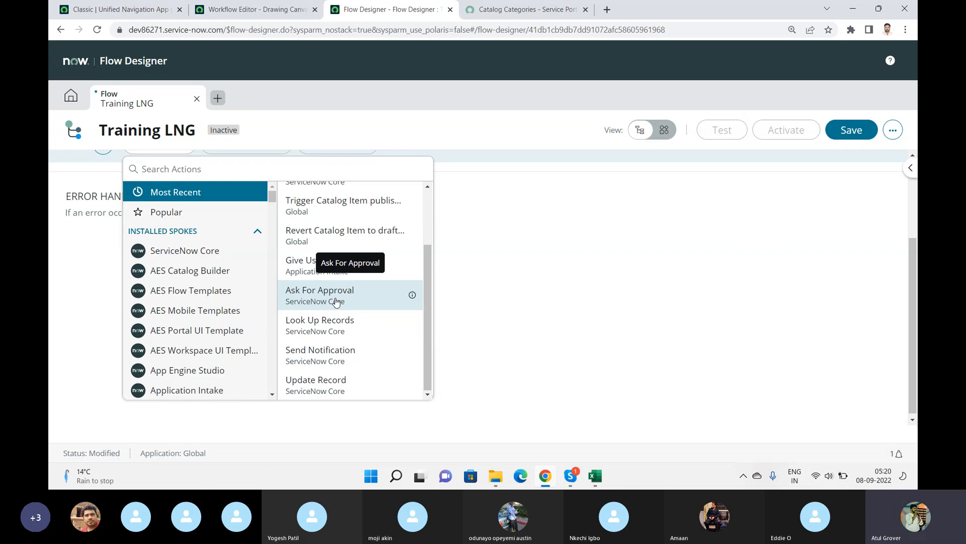
{"action": "left_click", "coordinate": [557, 279]}
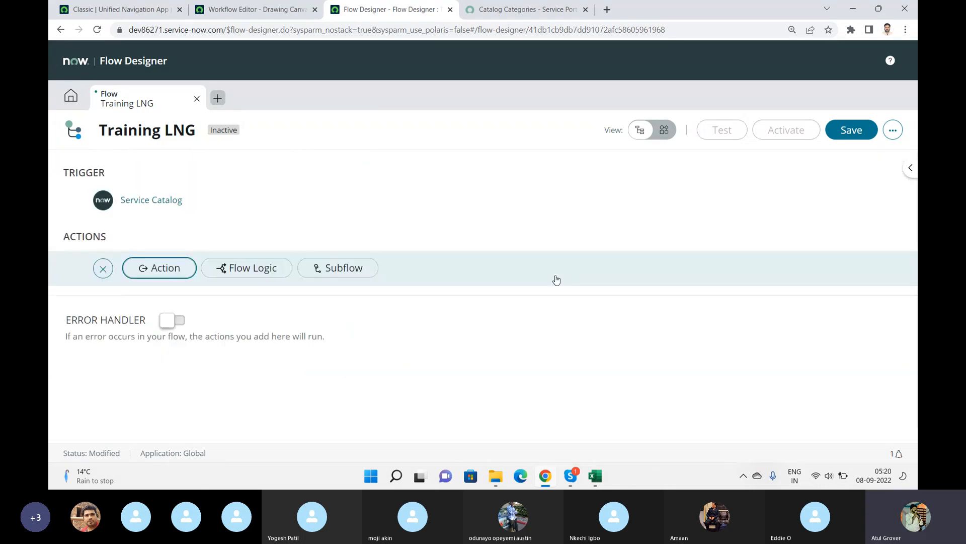
Add the Service Fulfillment Steps - Manager approval subflow found by searching mana, then delete it.
{"action": "left_click", "coordinate": [321, 269]}
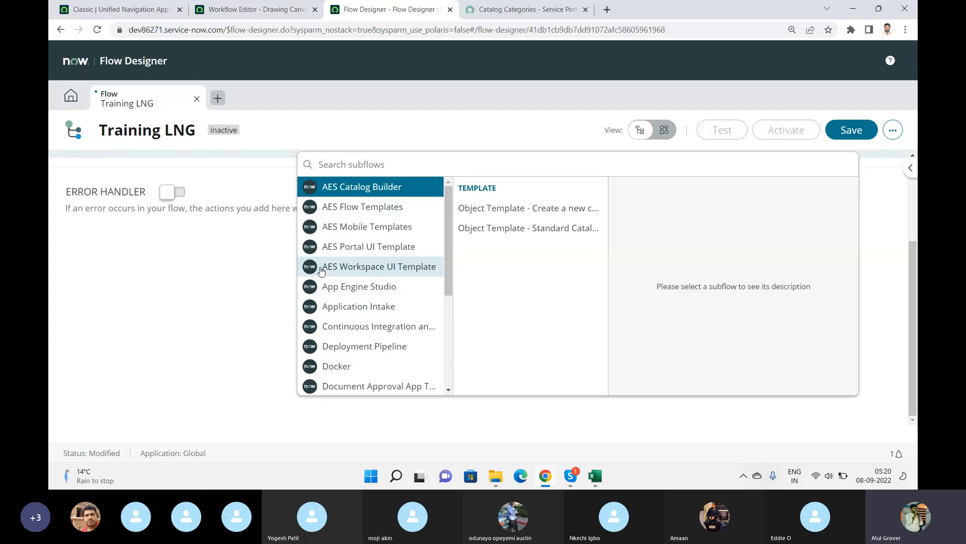
{"action": "type", "text": "mana"}
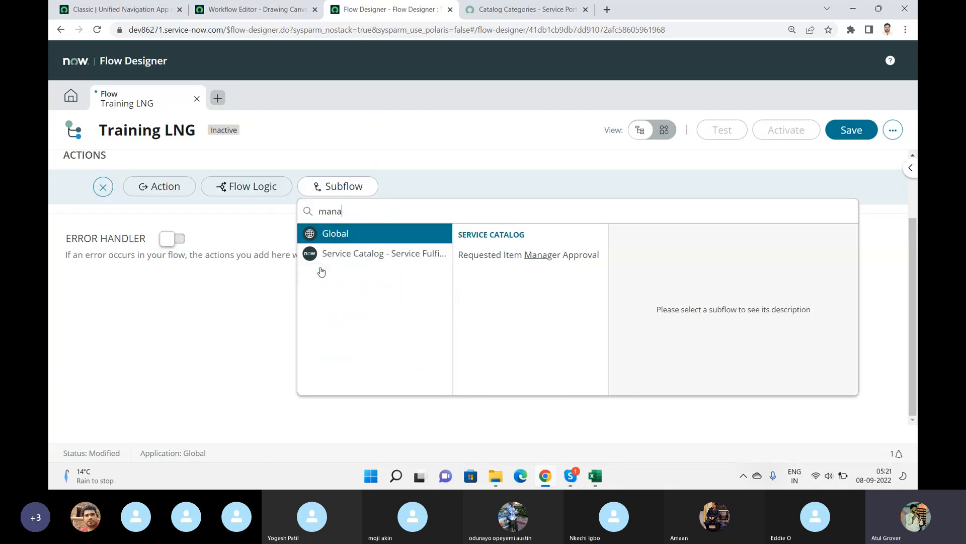
{"action": "left_click", "coordinate": [361, 255]}
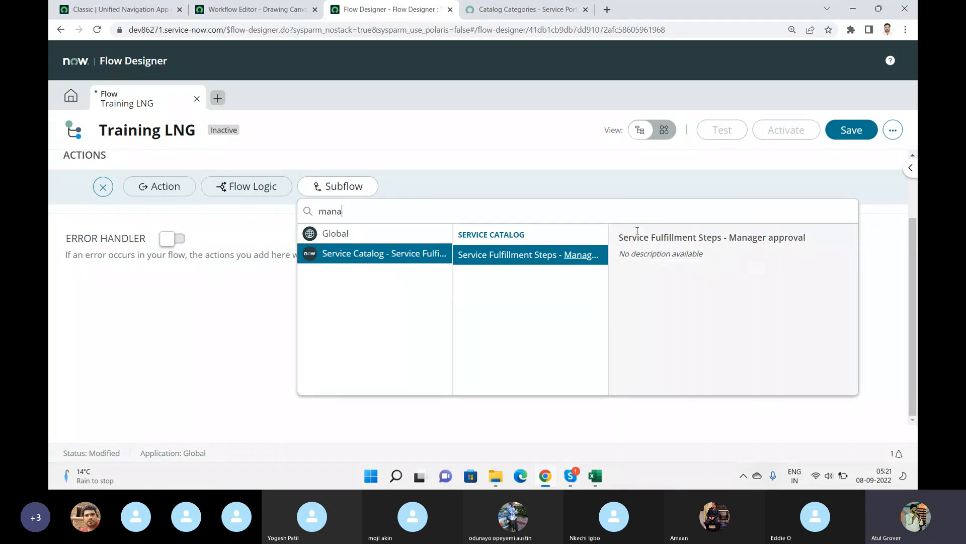
{"action": "left_click", "coordinate": [326, 233]}
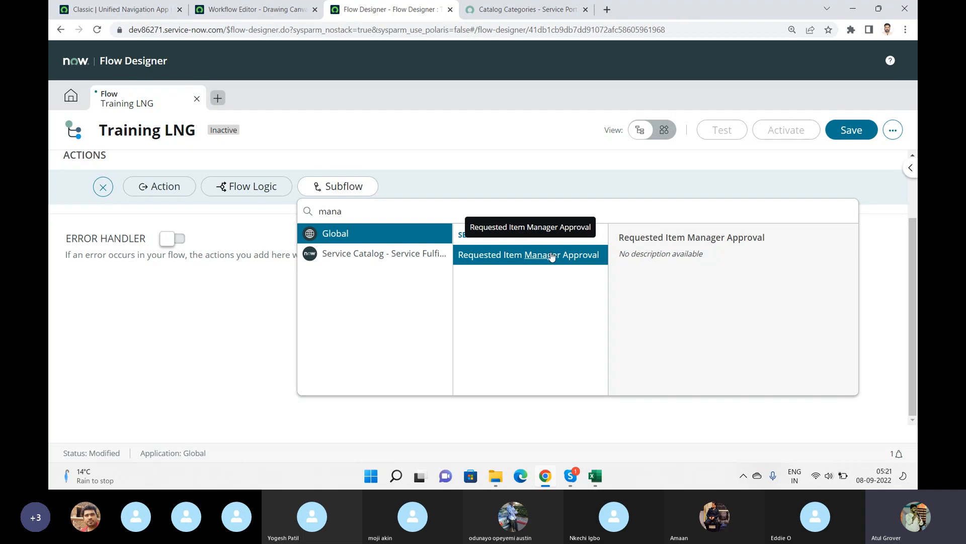
{"action": "left_click", "coordinate": [390, 253]}
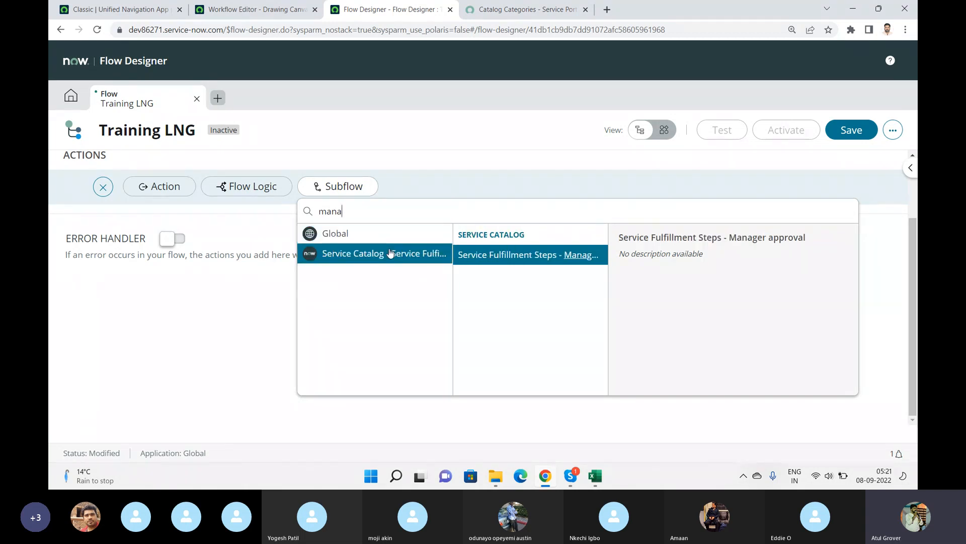
{"action": "left_click", "coordinate": [544, 258]}
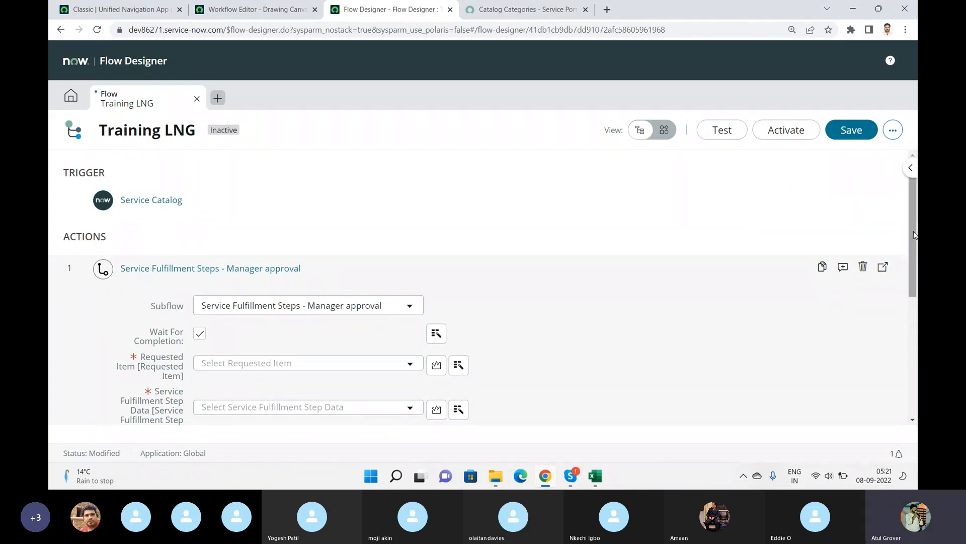
{"action": "mouse_move", "coordinate": [914, 231]}
{"action": "left_mouse_down"}
{"action": "mouse_move", "coordinate": [916, 278]}
{"action": "mouse_move", "coordinate": [913, 242]}
{"action": "left_mouse_up"}
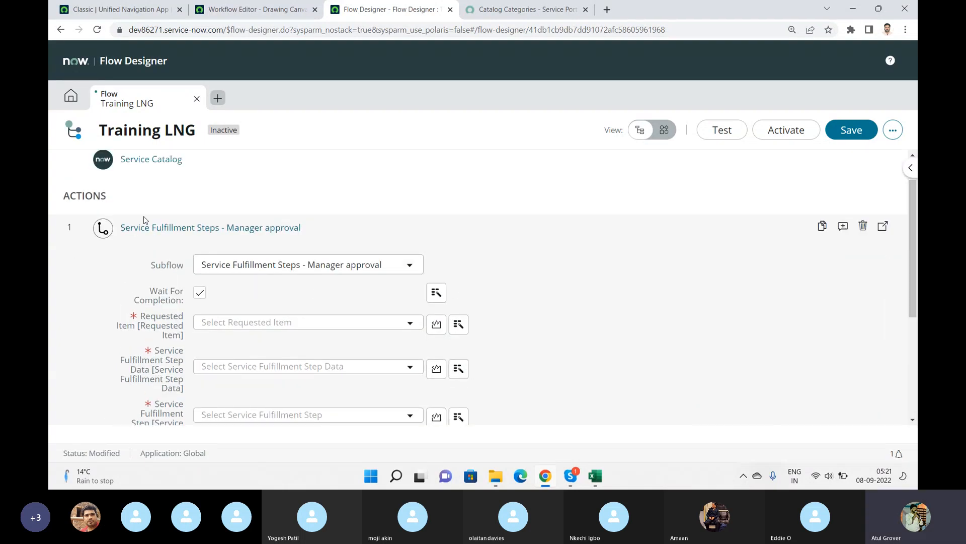
{"action": "left_click", "coordinate": [863, 226]}
{"action": "left_click", "coordinate": [607, 222]}
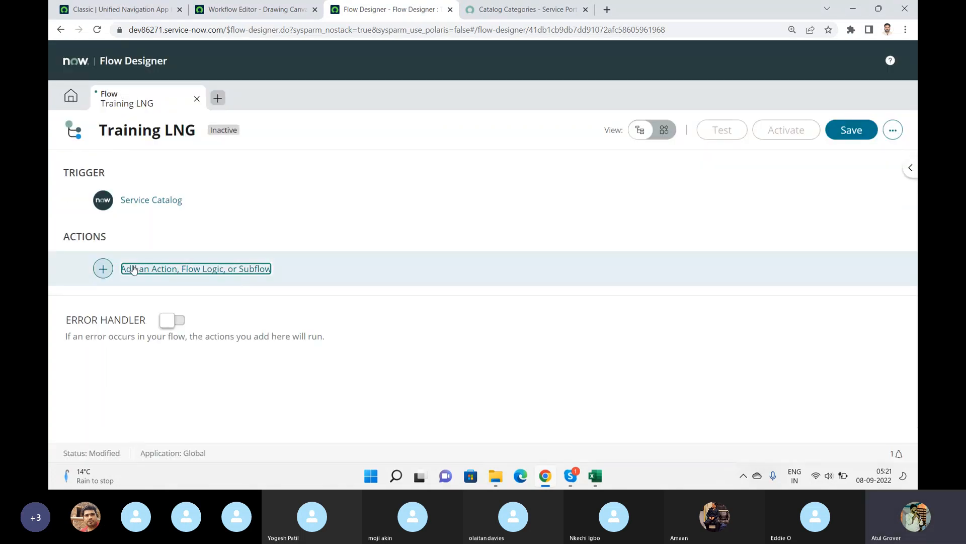
Add the Requested Item Manager Approval subflow from the Global scope, found by searching mana.
{"action": "left_click", "coordinate": [103, 268]}
{"action": "left_click", "coordinate": [323, 276]}
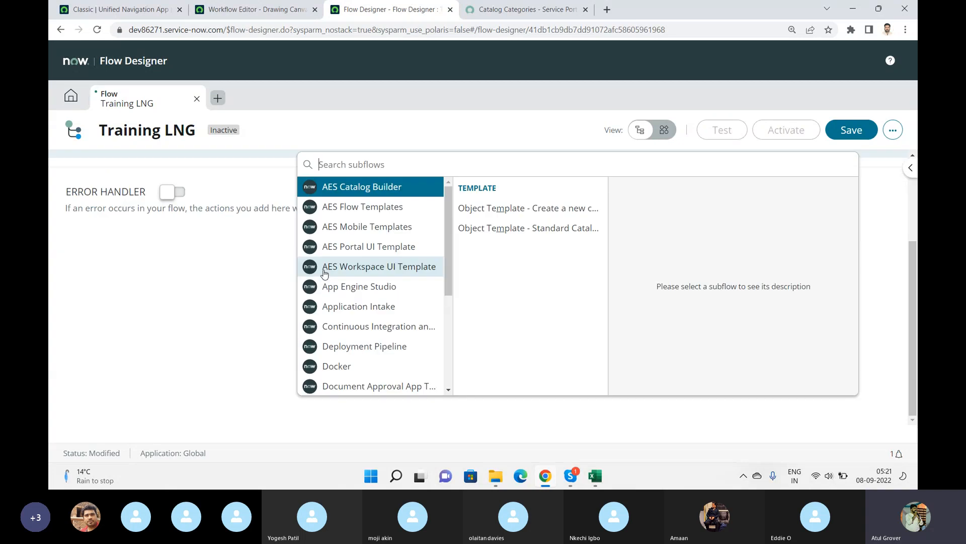
{"action": "type", "text": "mana"}
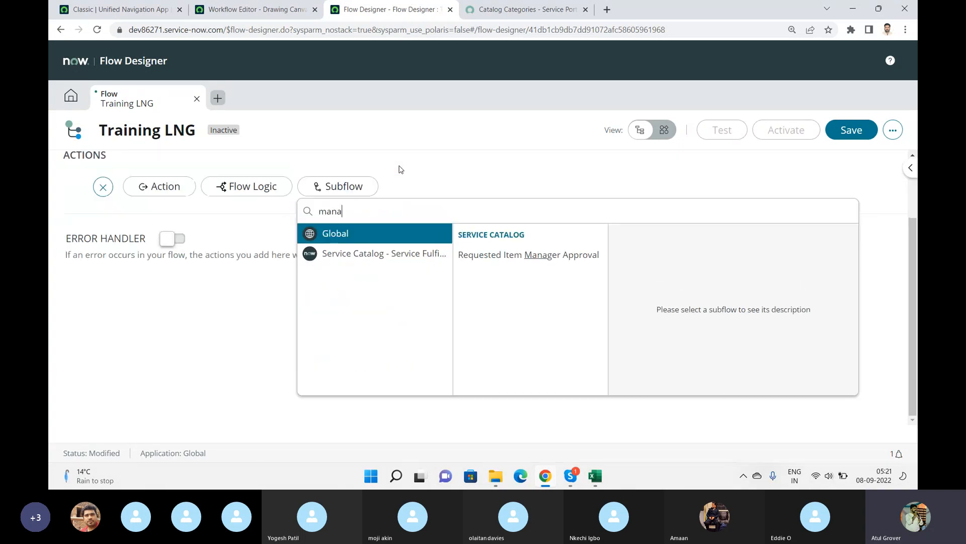
{"action": "left_click", "coordinate": [501, 256]}
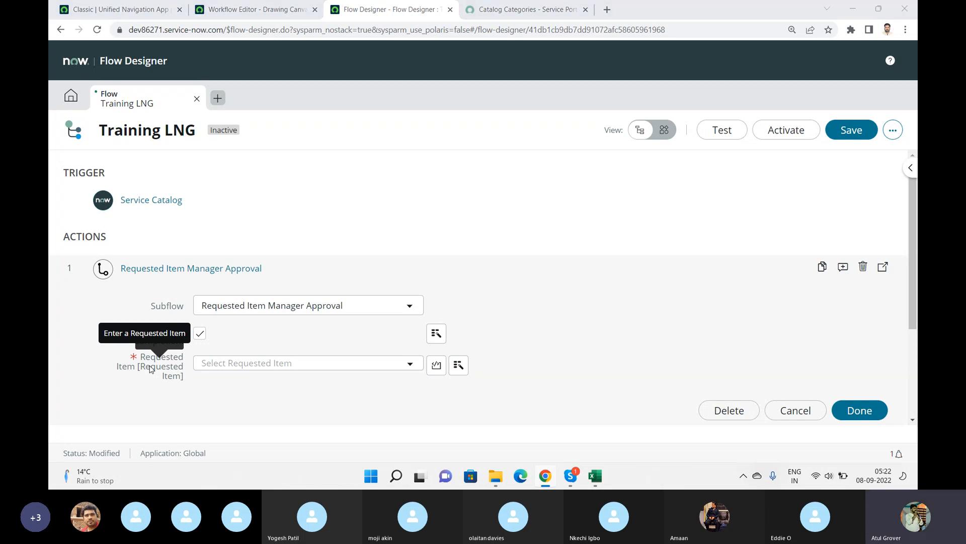
Set the subflow's Requested Item input to the trigger's Requested Item Record data pill.
{"action": "key", "text": "alt+Tab"}
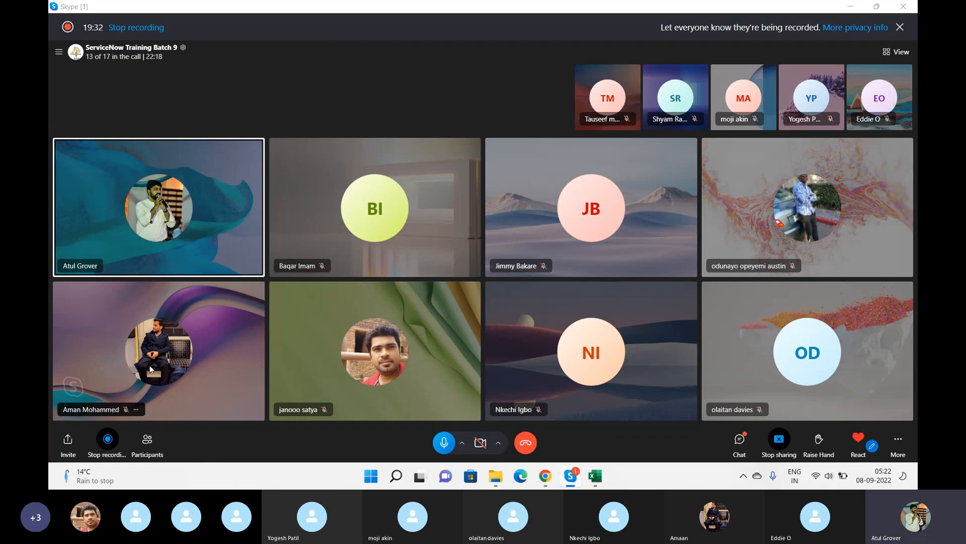
{"action": "key", "text": "alt+Tab"}
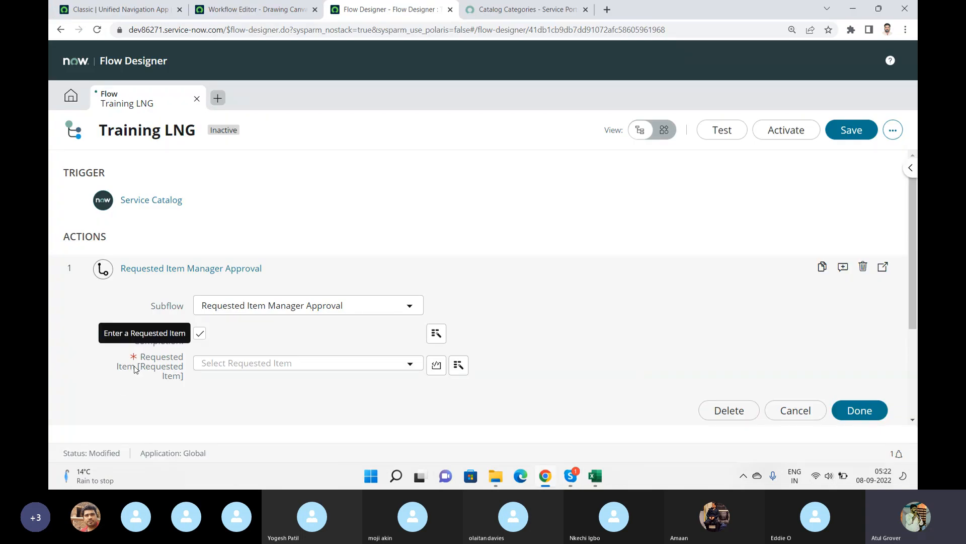
{"action": "left_click", "coordinate": [458, 365]}
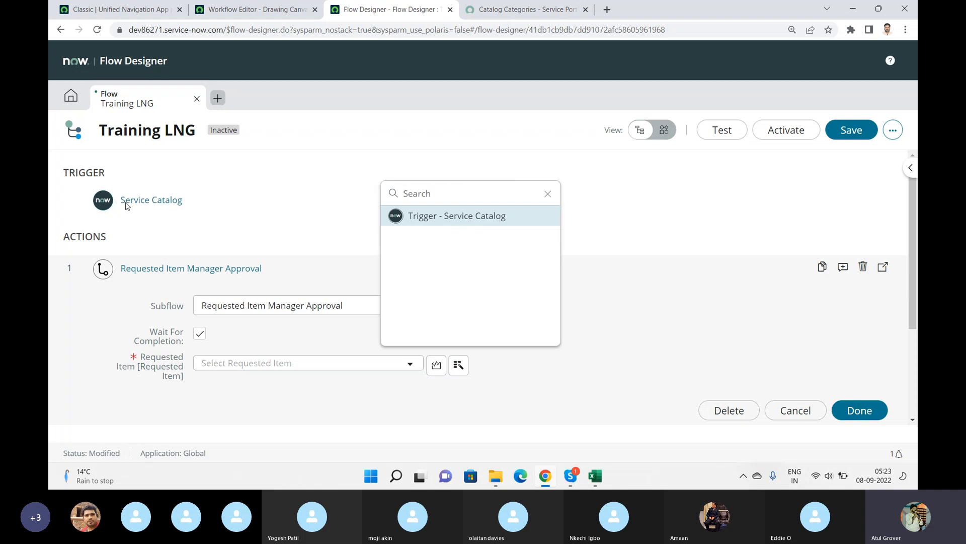
{"action": "left_click", "coordinate": [473, 217]}
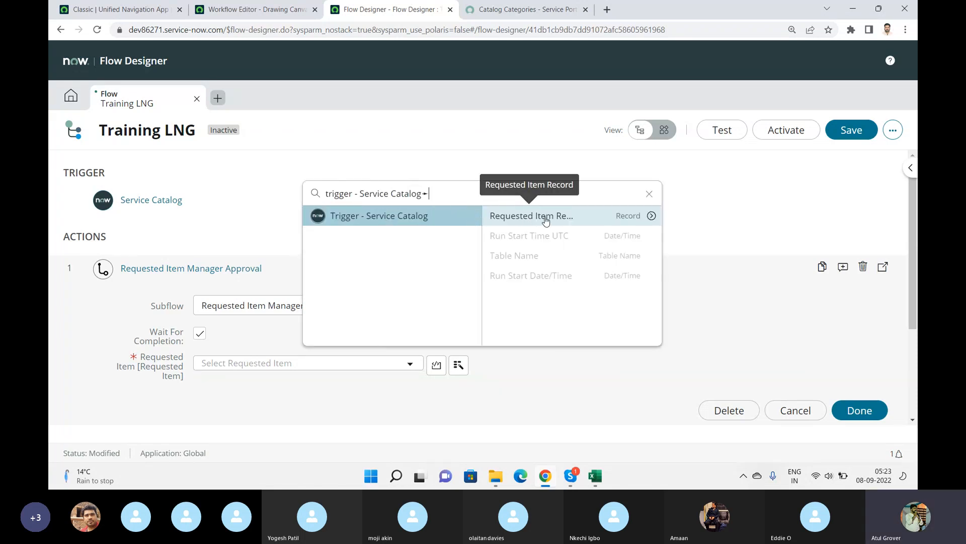
{"action": "left_click", "coordinate": [546, 216]}
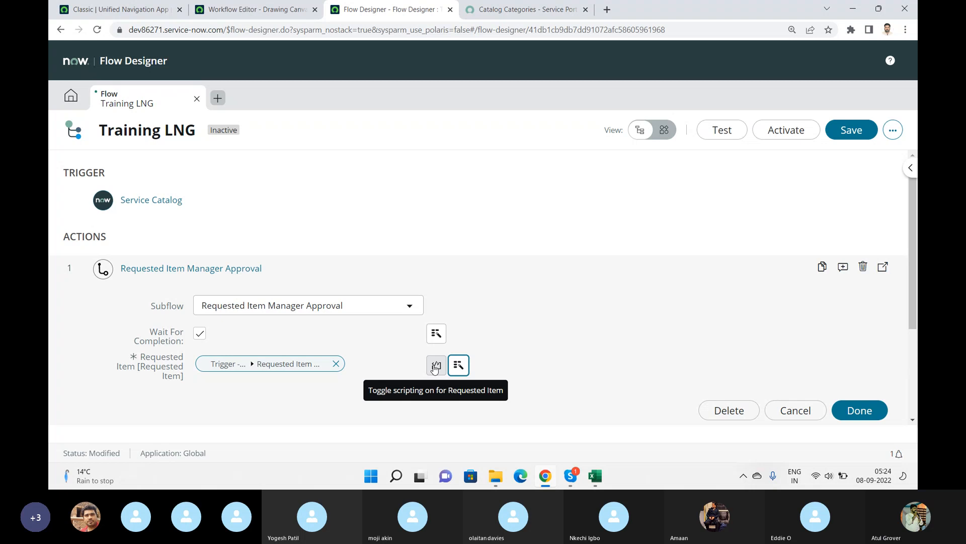
Open the existing Service Catalog item request flow and review its approval actions for reference.
{"action": "key", "text": "alt+Tab"}
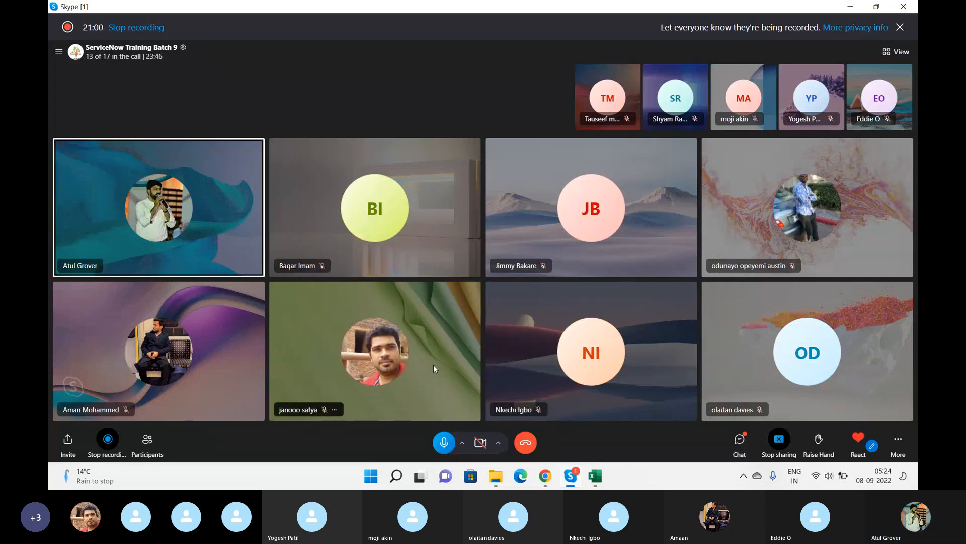
{"action": "key", "text": "alt+Tab"}
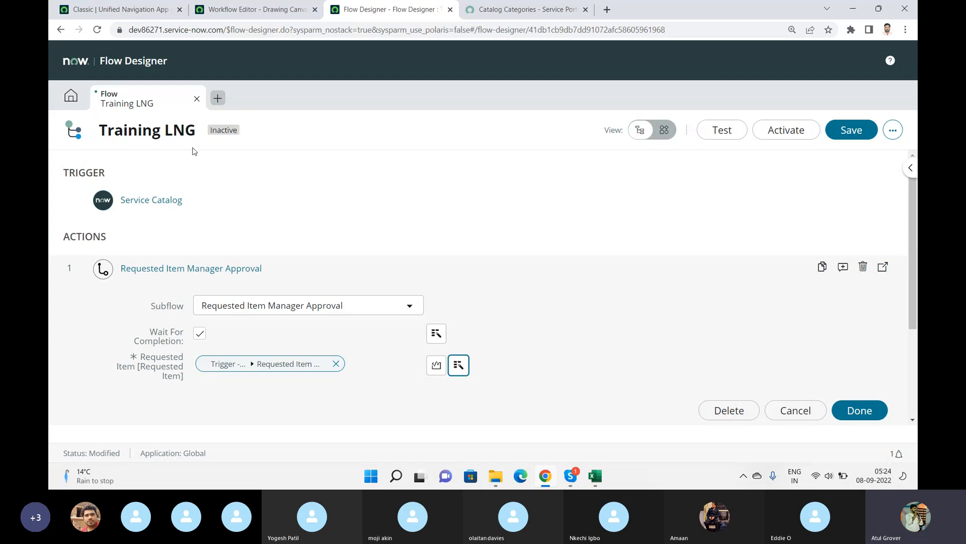
{"action": "left_click", "coordinate": [70, 100]}
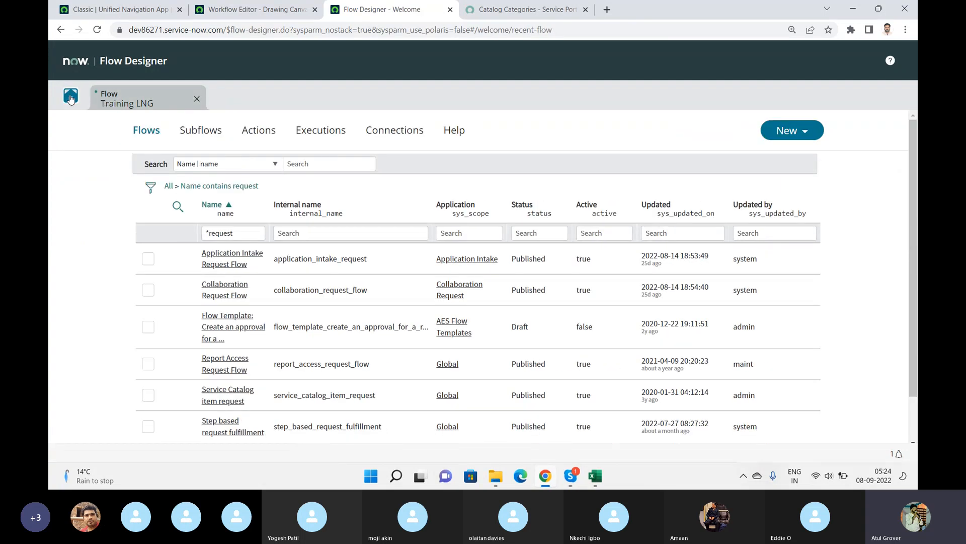
{"action": "left_click", "coordinate": [229, 391]}
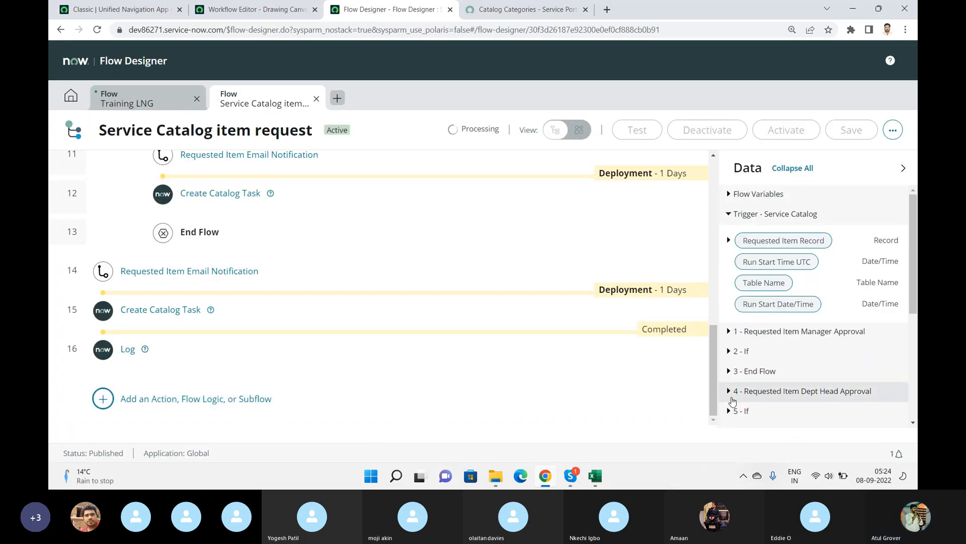
{"action": "left_click_drag", "start_coordinate": [716, 392], "coordinate": [733, 239]}
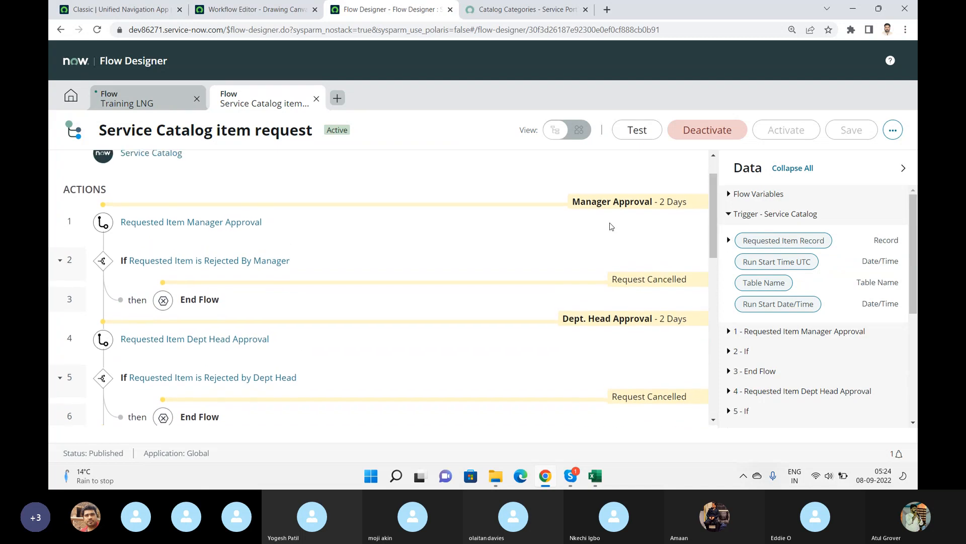
{"action": "left_click", "coordinate": [147, 104]}
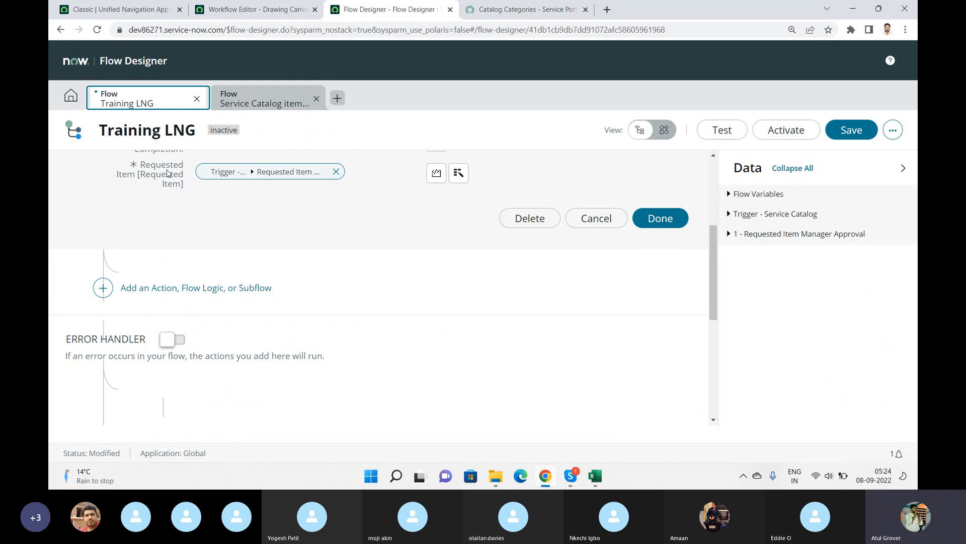
Close the subflow's configuration and collapse the Data panel.
{"action": "left_click", "coordinate": [655, 227]}
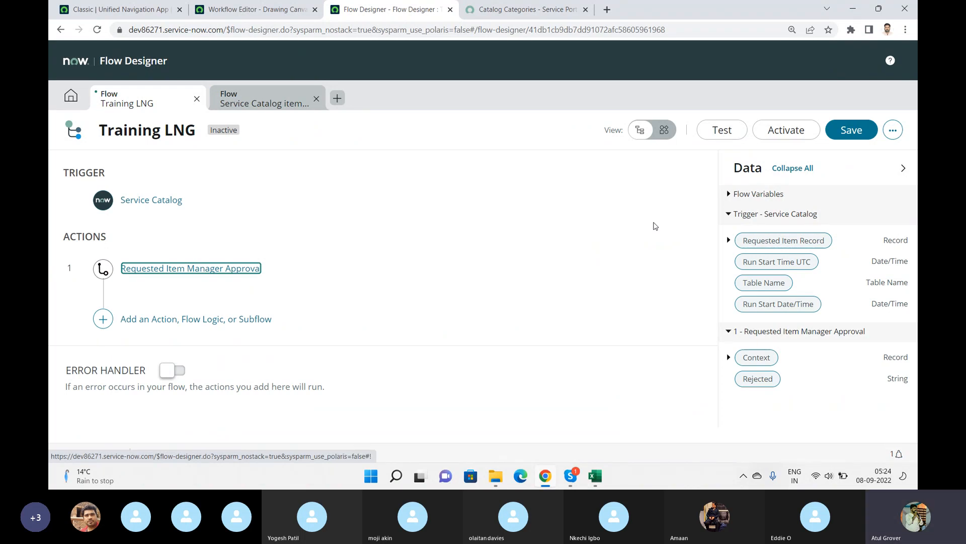
{"action": "left_click", "coordinate": [903, 169]}
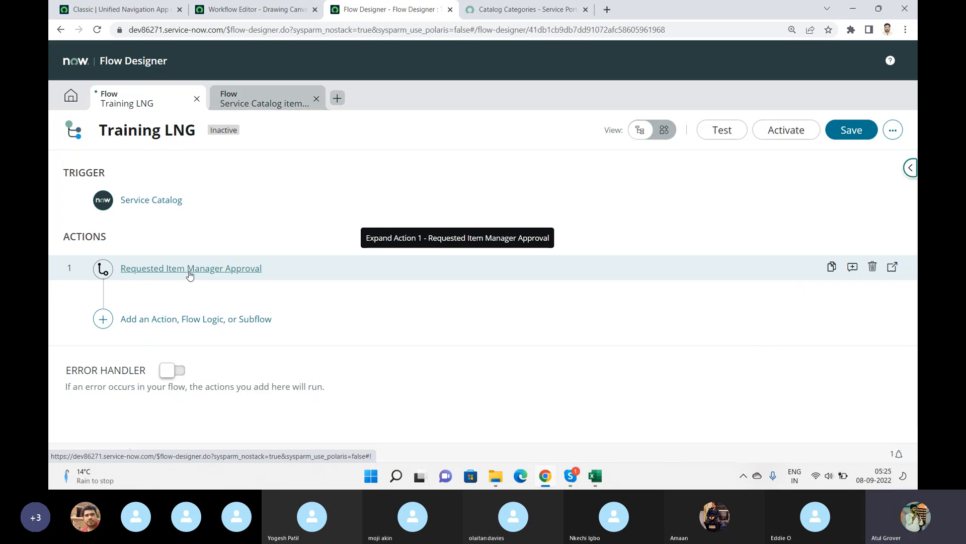
{"action": "left_click", "coordinate": [131, 321]}
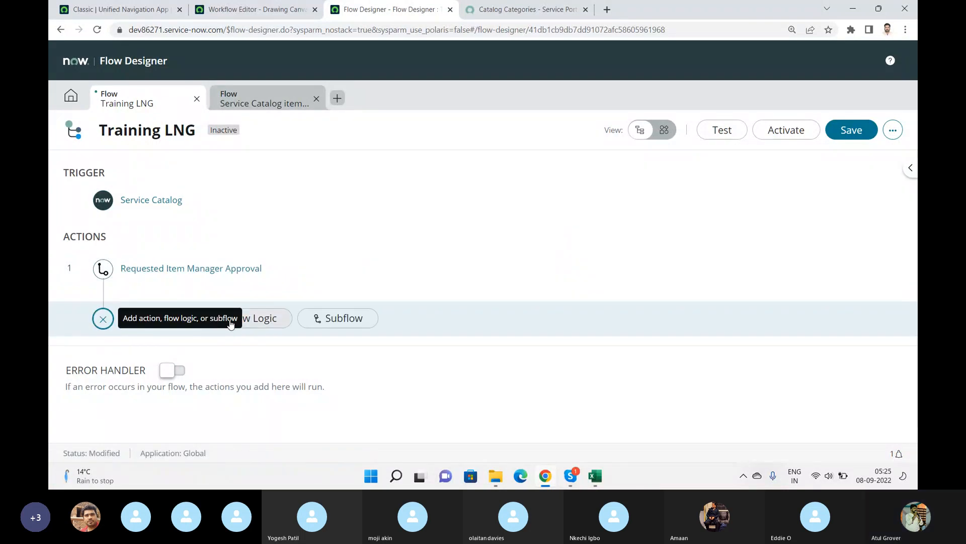
{"action": "left_click", "coordinate": [267, 324]}
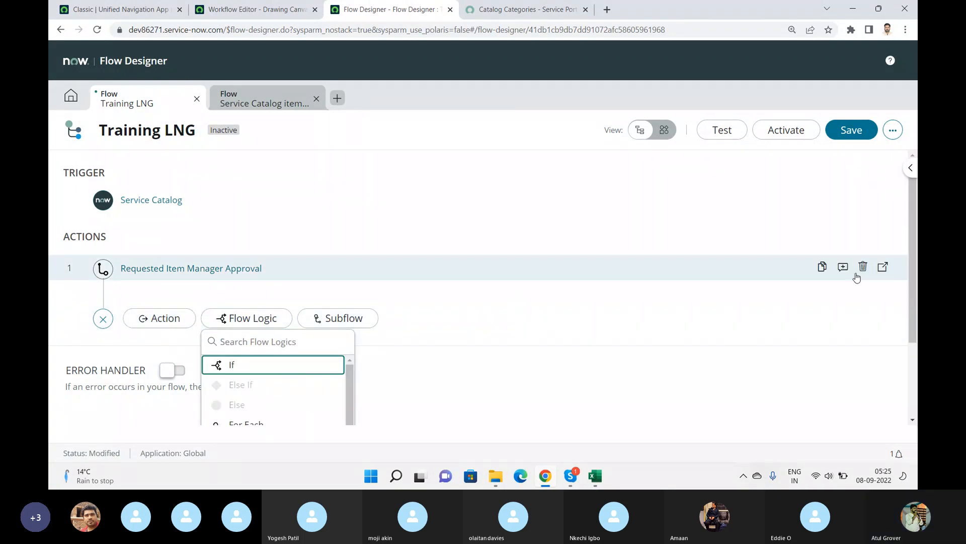
{"action": "left_click_drag", "start_coordinate": [914, 227], "coordinate": [910, 326]}
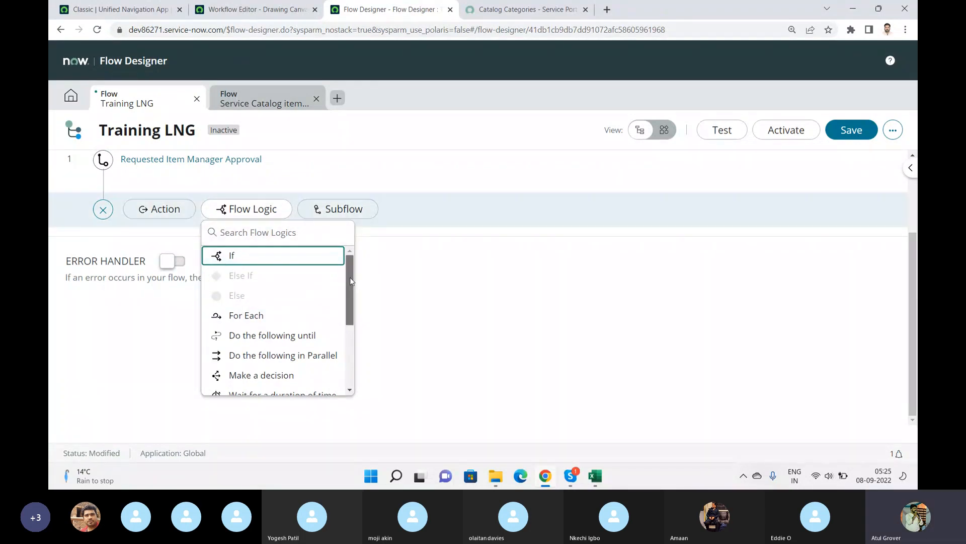
{"action": "mouse_move", "coordinate": [349, 277]}
{"action": "left_mouse_down"}
{"action": "mouse_move", "coordinate": [348, 356]}
{"action": "mouse_move", "coordinate": [356, 265]}
{"action": "left_mouse_up"}
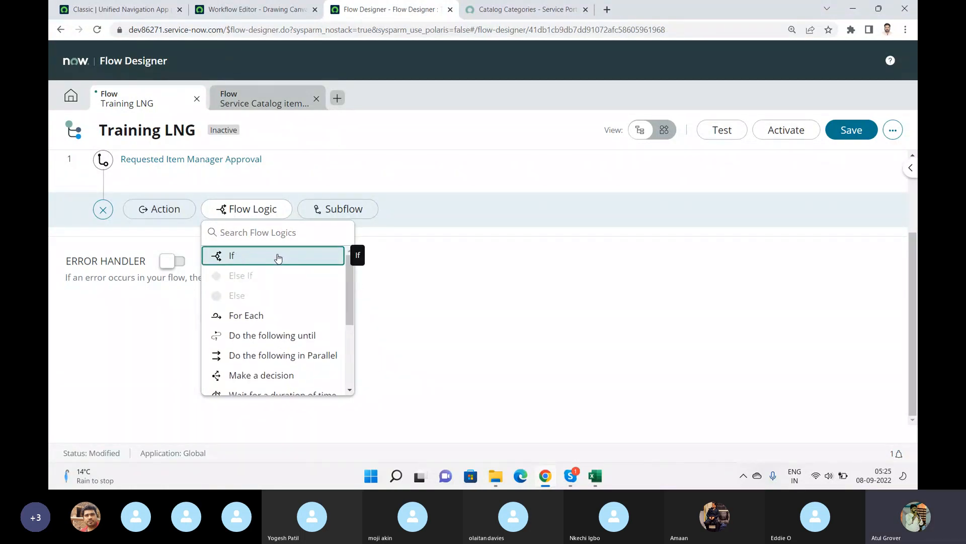
Review the If steps following the manager approval in the Service Catalog item request flow.
{"action": "left_click", "coordinate": [250, 99]}
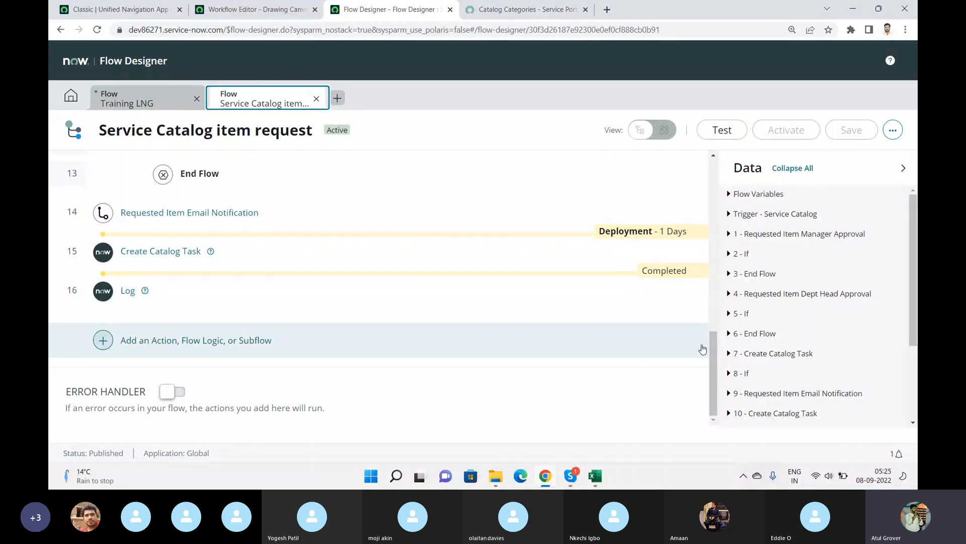
{"action": "left_click_drag", "start_coordinate": [713, 348], "coordinate": [713, 201]}
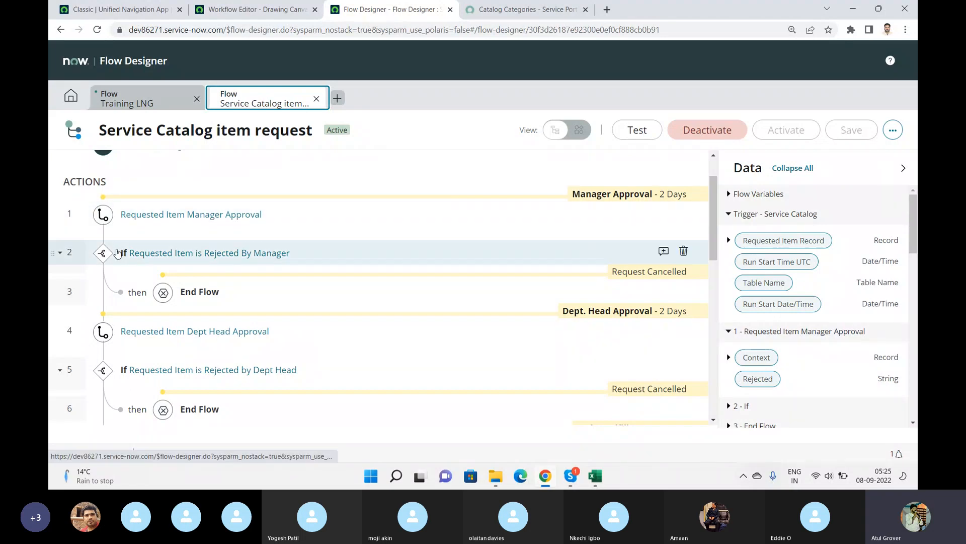
{"action": "left_click", "coordinate": [137, 98]}
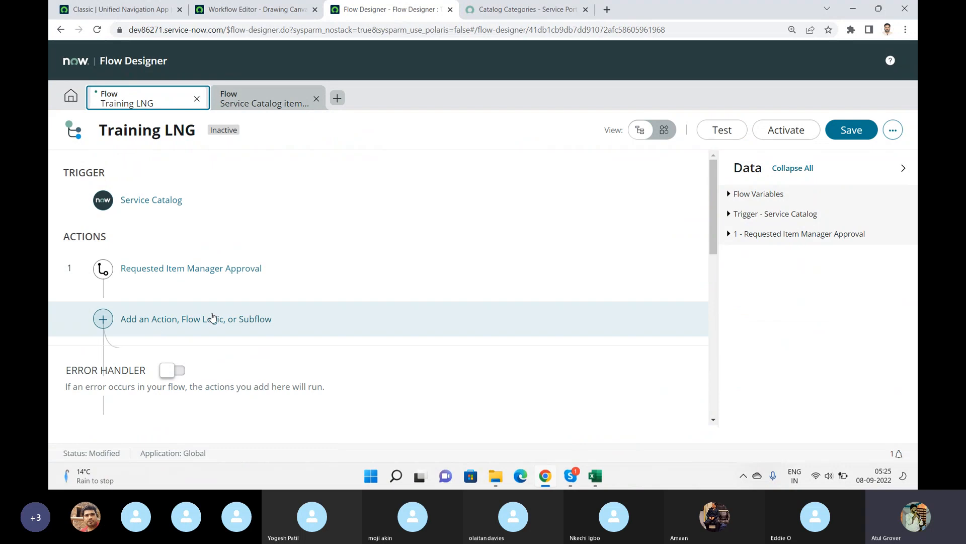
Add an If flow logic after the manager approval subflow with the condition label Approval Check.
{"action": "left_click", "coordinate": [134, 319]}
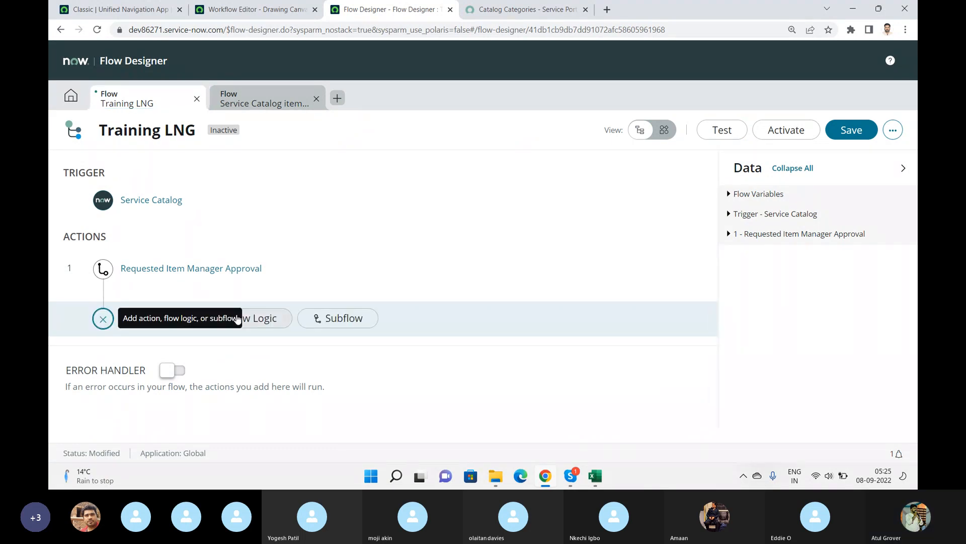
{"action": "left_click", "coordinate": [236, 319]}
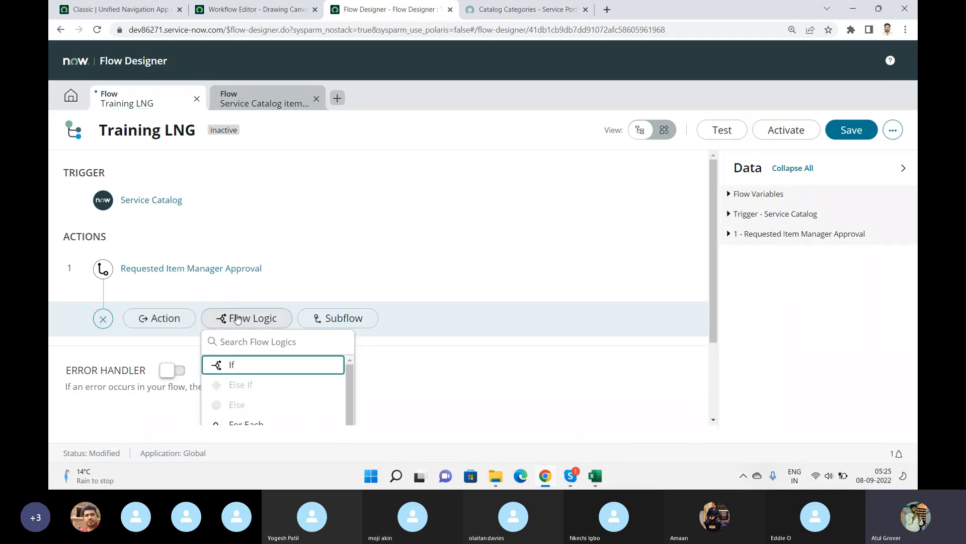
{"action": "left_click", "coordinate": [240, 366]}
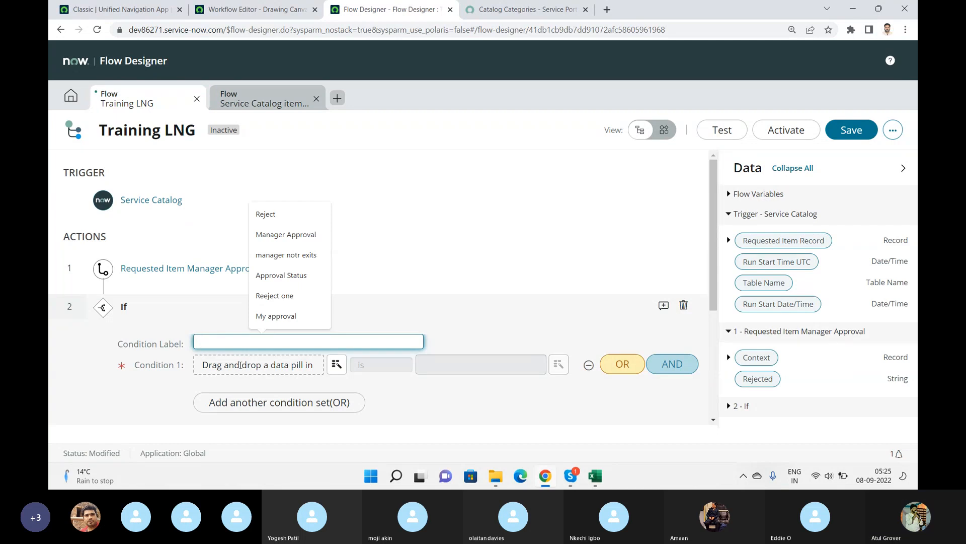
{"action": "type", "text": "A"}
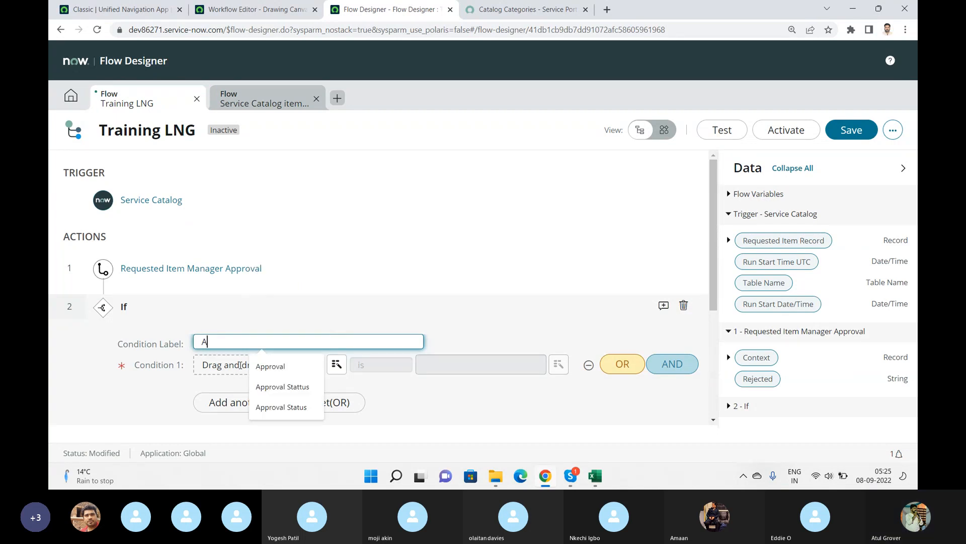
{"action": "type", "text": "pproval Check"}
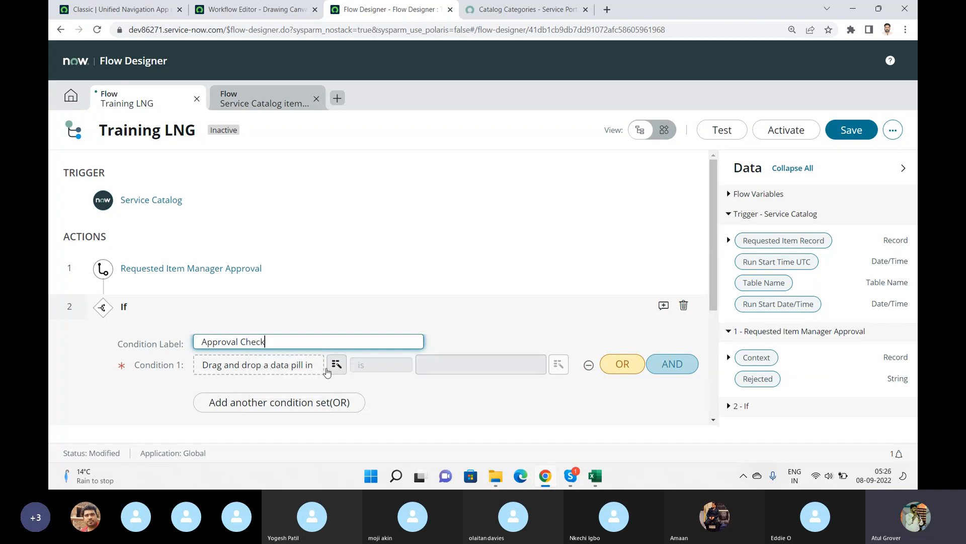
Set Condition 1's first operand to the Rejected data pill of the Requested Item Manager Approval step.
{"action": "left_click", "coordinate": [284, 366]}
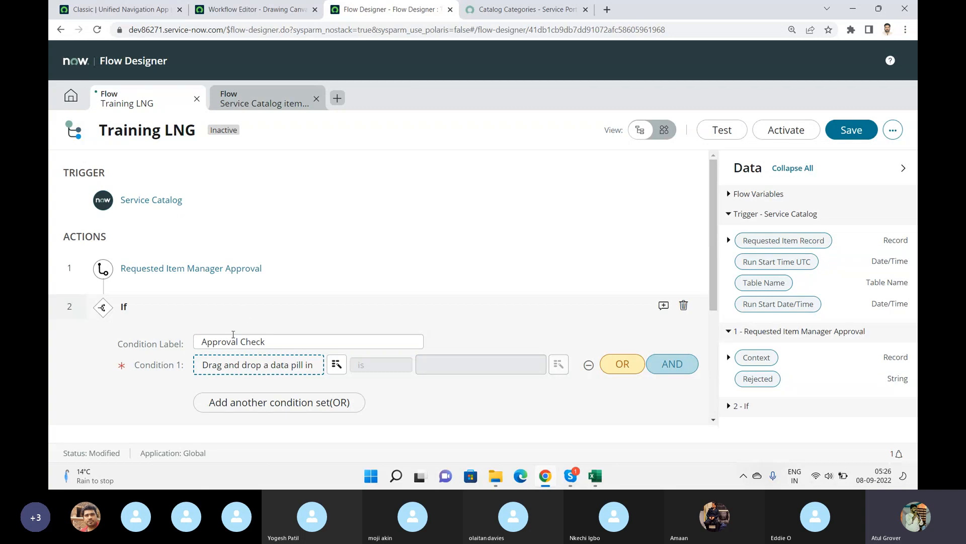
{"action": "left_click", "coordinate": [337, 364]}
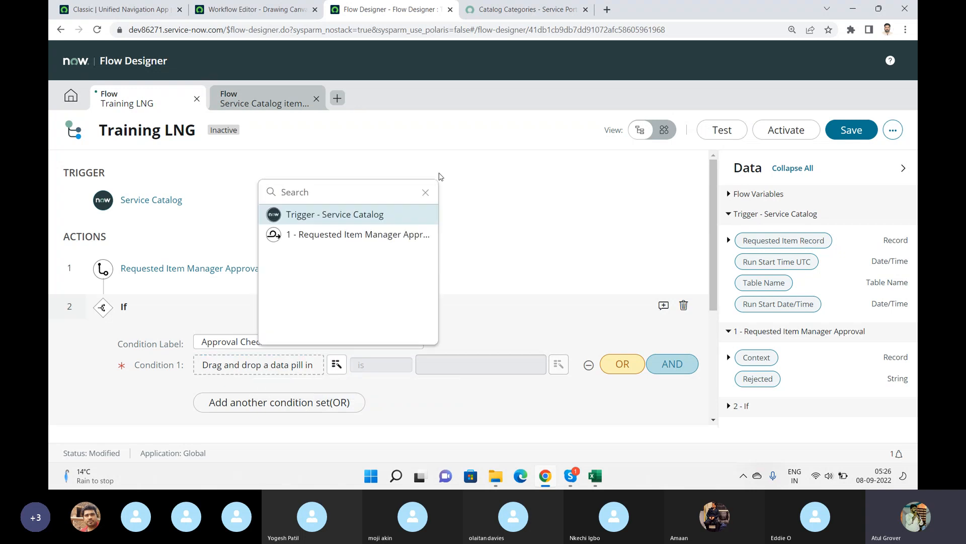
{"action": "left_click", "coordinate": [375, 235]}
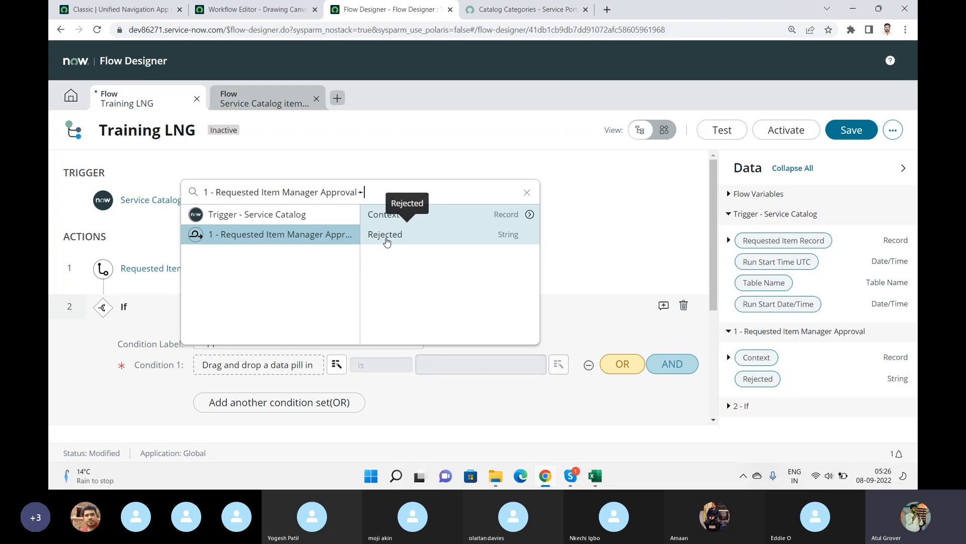
{"action": "left_click", "coordinate": [385, 236]}
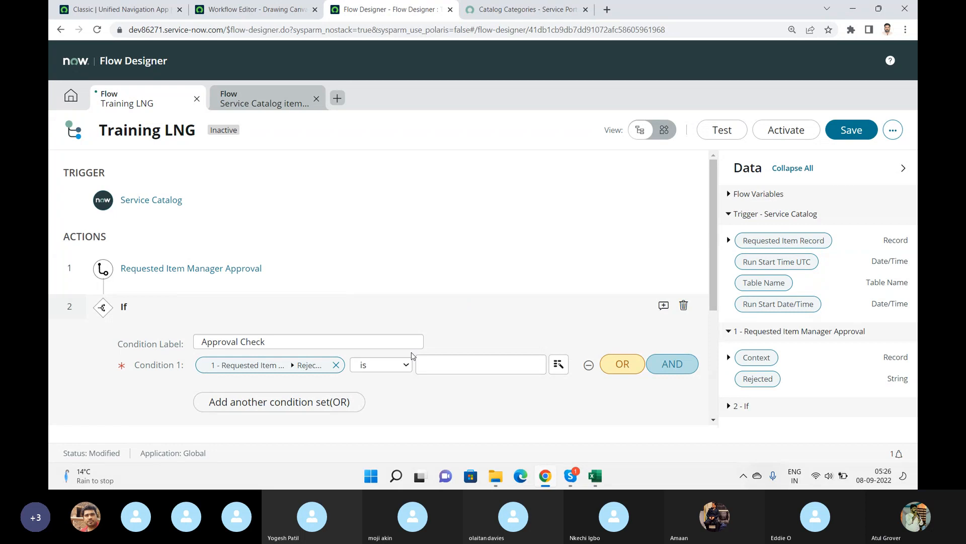
{"action": "left_click", "coordinate": [407, 366]}
{"action": "left_click", "coordinate": [407, 368]}
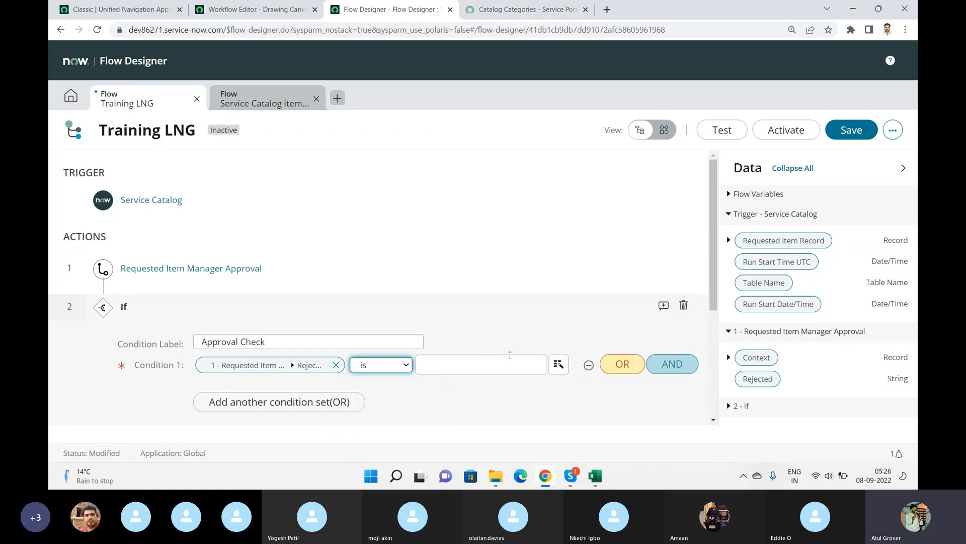
Set Condition 1's comparison value to the same Rejected data pill of the manager approval step.
{"action": "left_click", "coordinate": [559, 364]}
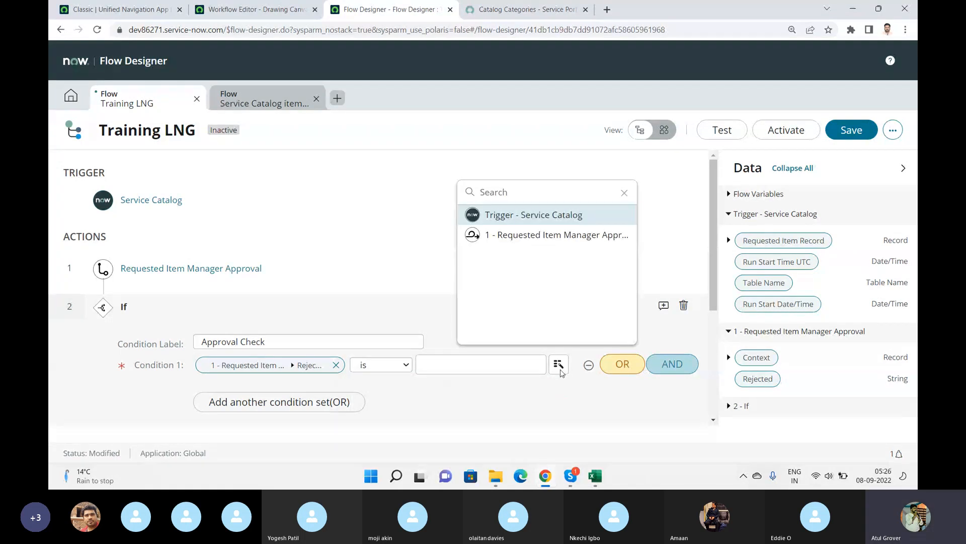
{"action": "left_click", "coordinate": [547, 235]}
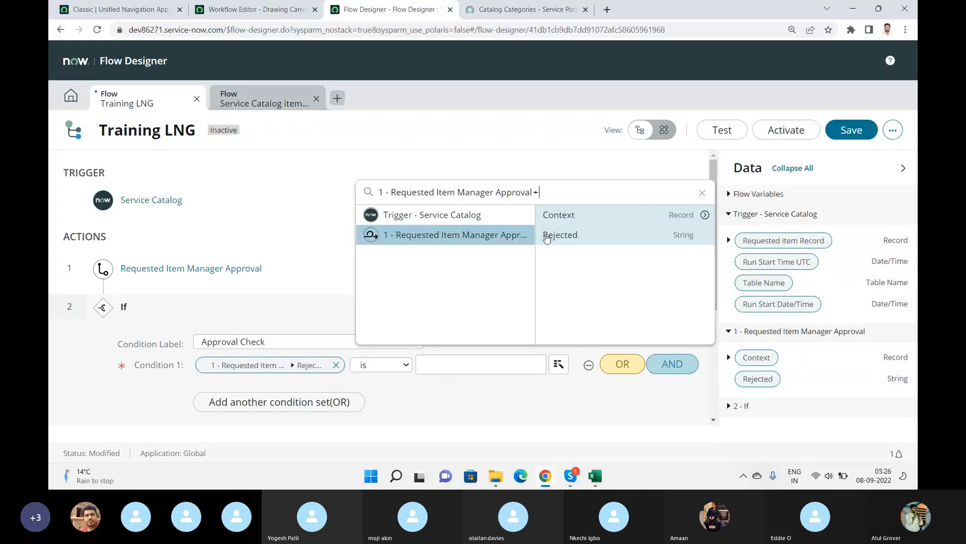
{"action": "left_click", "coordinate": [577, 240]}
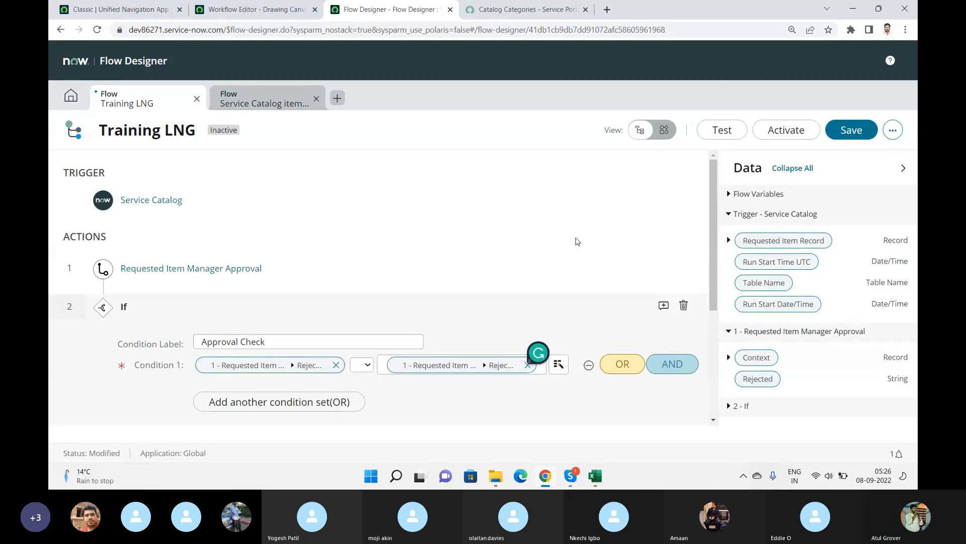
{"action": "left_click", "coordinate": [370, 365]}
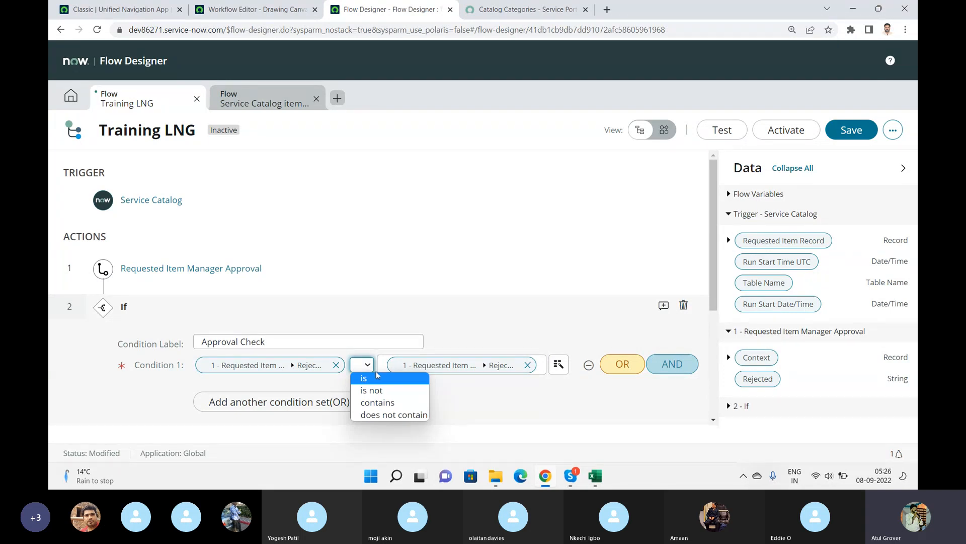
{"action": "left_click", "coordinate": [554, 313]}
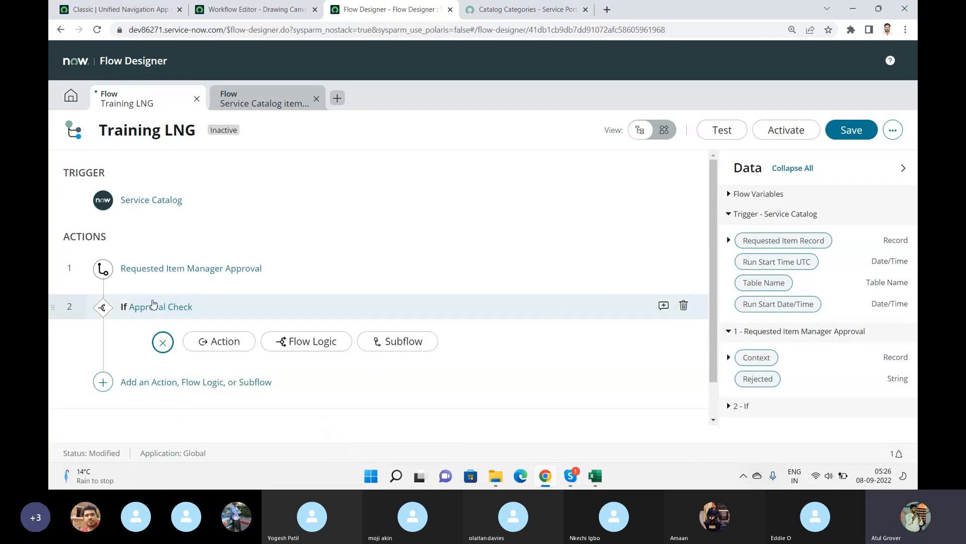
Open the reference flow's Requested Item is Rejected By Manager condition to examine its settings.
{"action": "left_click", "coordinate": [272, 97]}
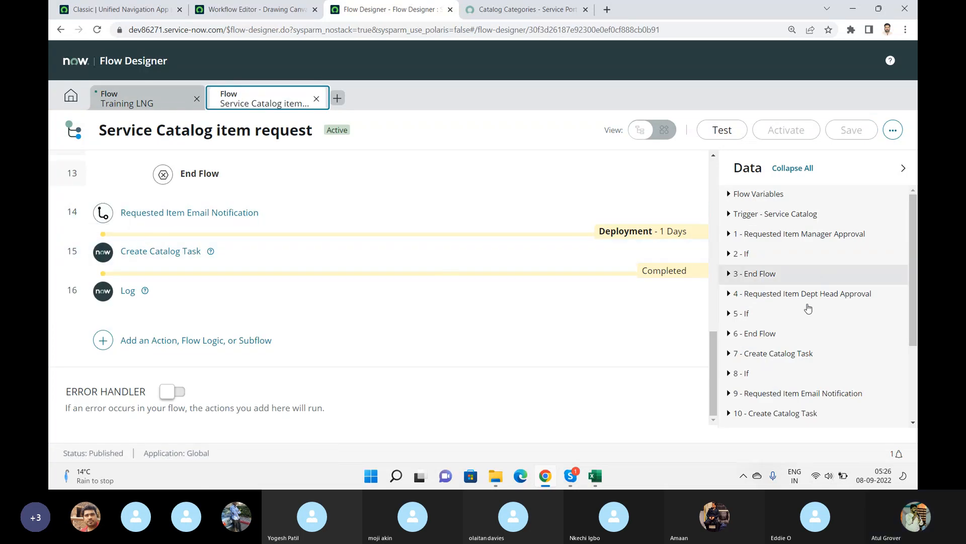
{"action": "left_click_drag", "start_coordinate": [715, 364], "coordinate": [713, 237]}
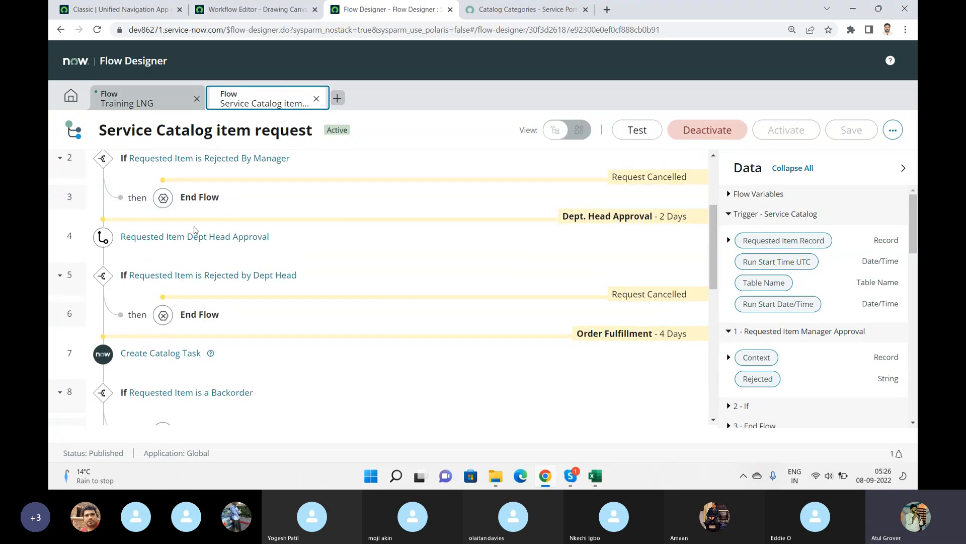
{"action": "left_click", "coordinate": [220, 160]}
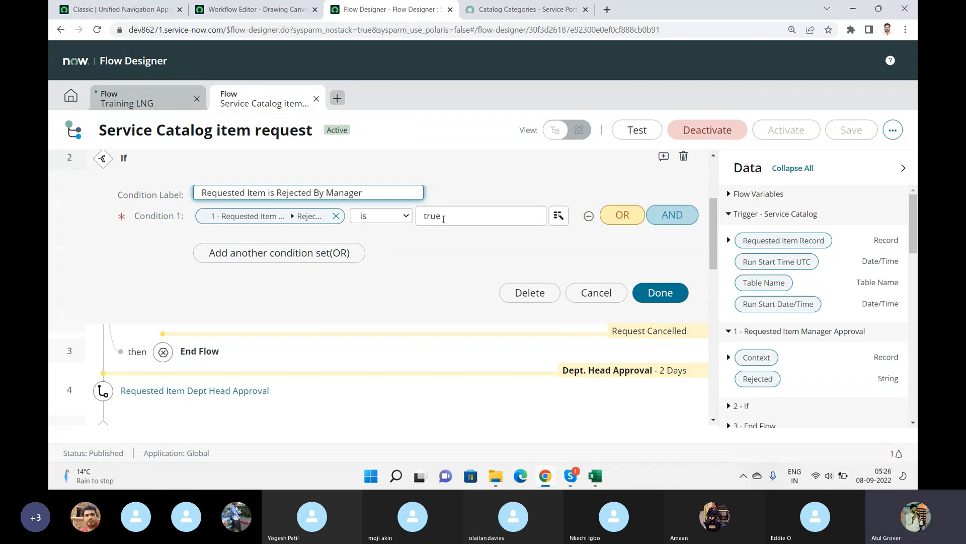
Return to the Training LNG flow, open the Approval Check If and remove its existing Condition 1 row.
{"action": "left_click", "coordinate": [204, 86]}
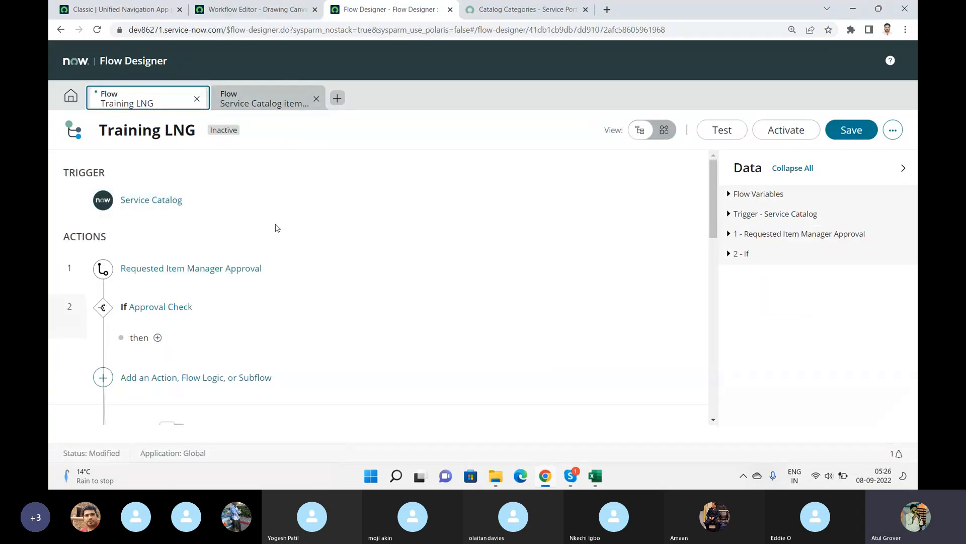
{"action": "scroll", "coordinate": [712, 177], "scroll_direction": "down", "scroll_amount": 1}
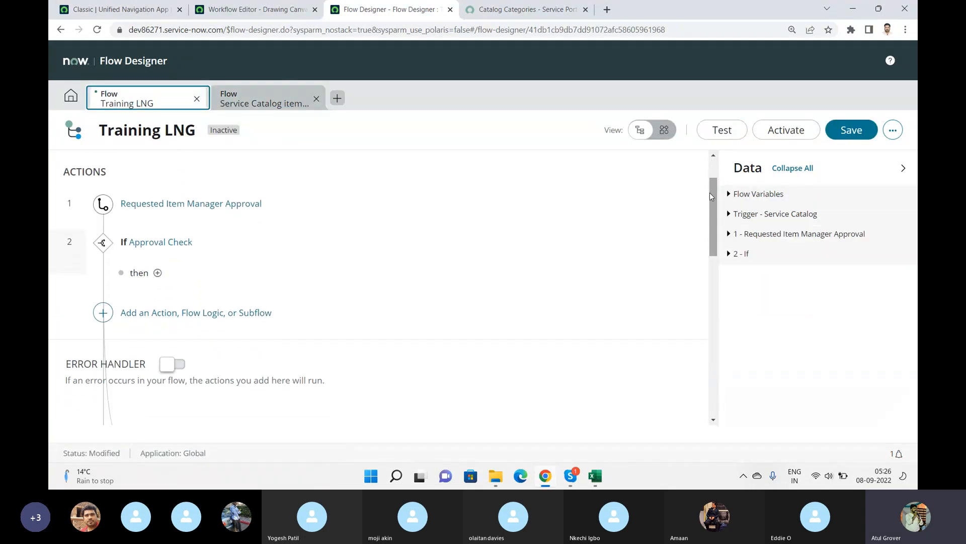
{"action": "left_click", "coordinate": [144, 246]}
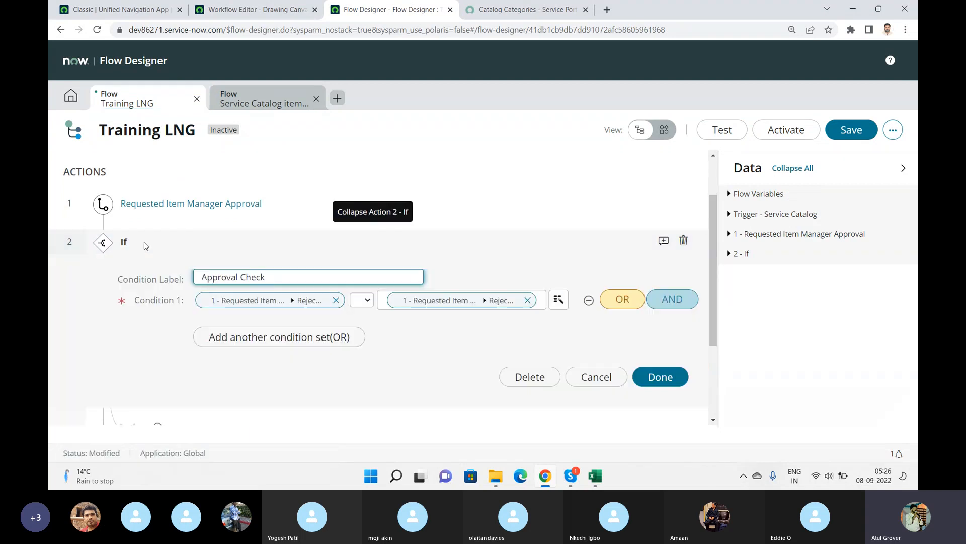
{"action": "left_click", "coordinate": [256, 301]}
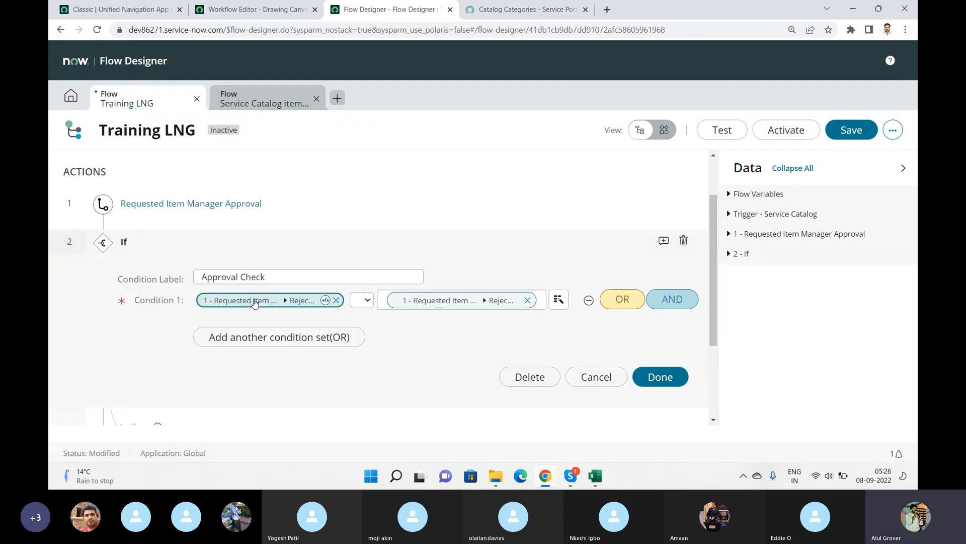
{"action": "left_click", "coordinate": [336, 300]}
{"action": "left_click", "coordinate": [332, 301]}
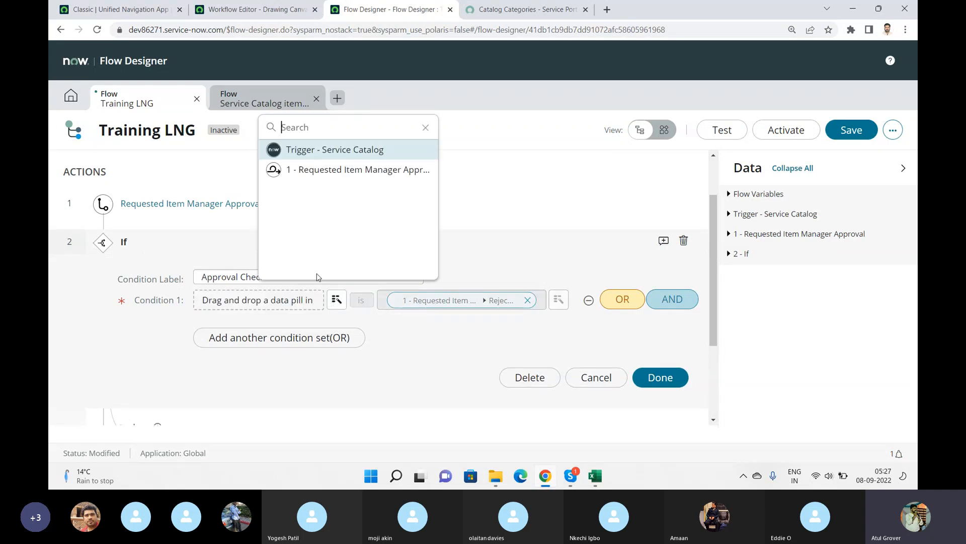
{"action": "left_click", "coordinate": [318, 172]}
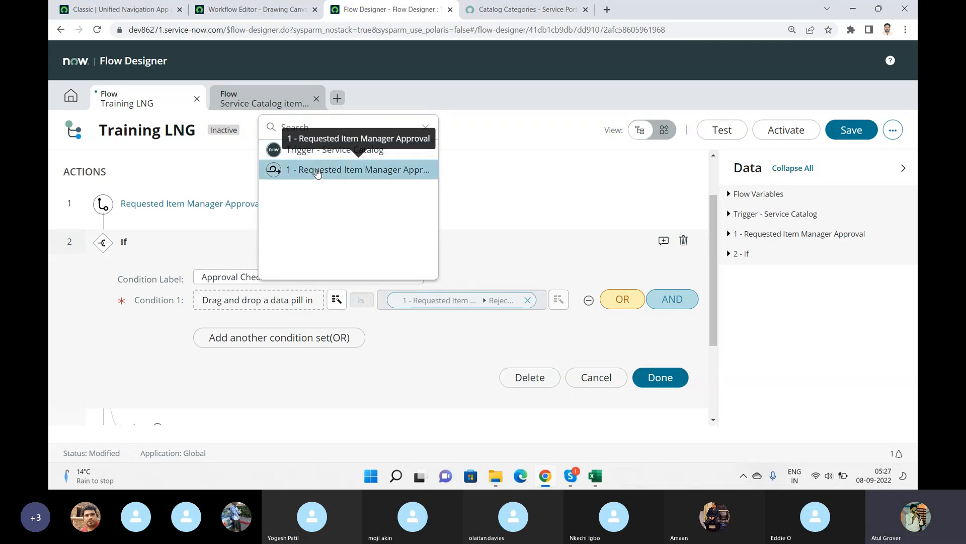
{"action": "left_click", "coordinate": [384, 169]}
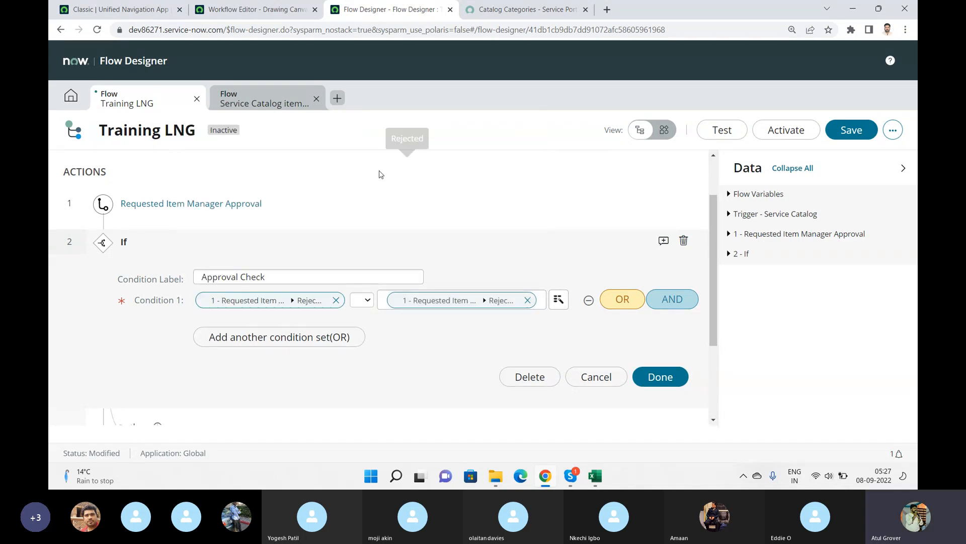
{"action": "left_click", "coordinate": [359, 301]}
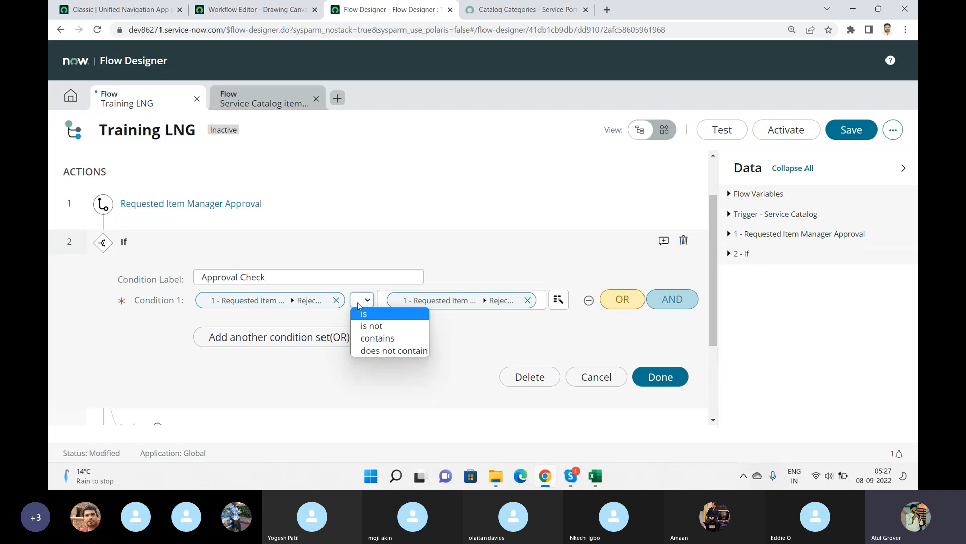
{"action": "left_click", "coordinate": [358, 302]}
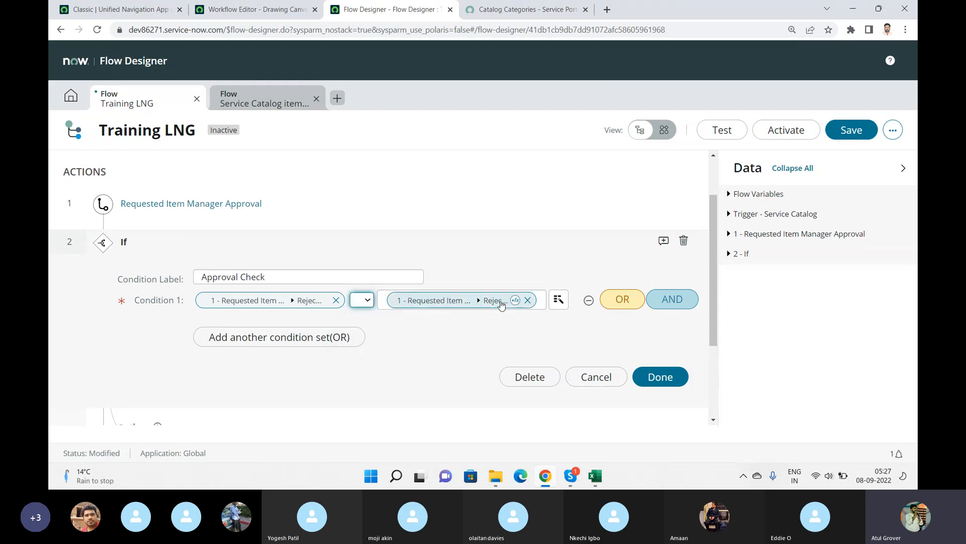
{"action": "left_click", "coordinate": [588, 301]}
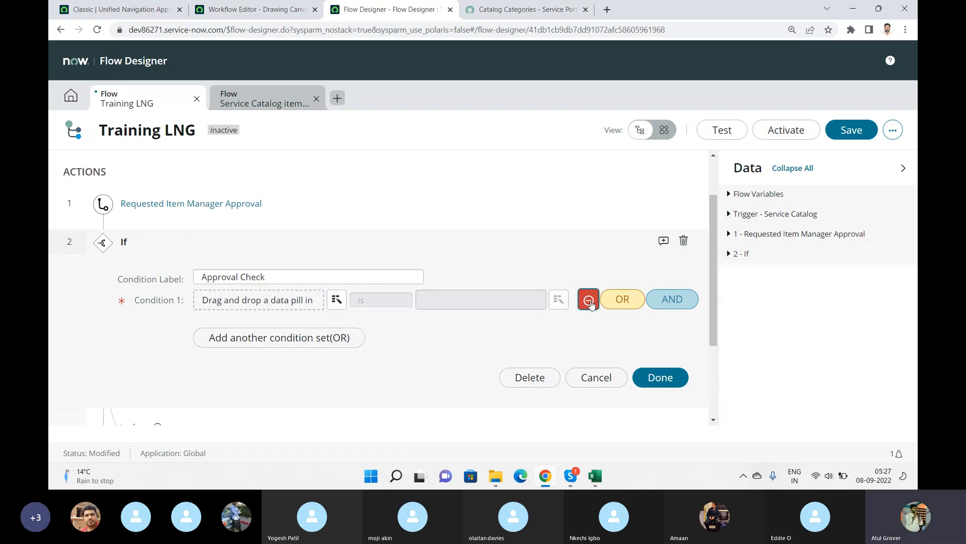
Set Condition 1 to the manager approval step's Rejected pill is True, then collapse the If.
{"action": "left_click", "coordinate": [337, 300]}
{"action": "left_click", "coordinate": [350, 171]}
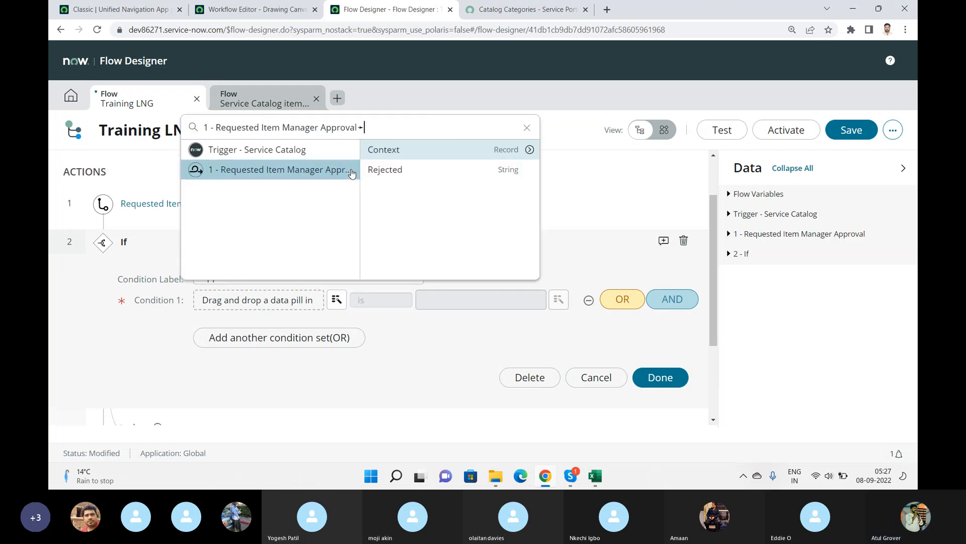
{"action": "left_click", "coordinate": [384, 171]}
{"action": "left_click", "coordinate": [476, 303]}
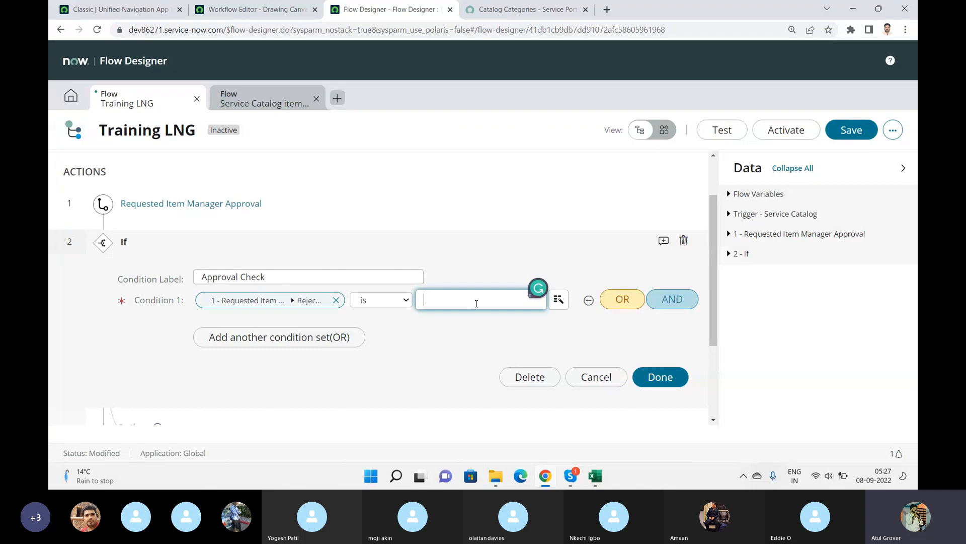
{"action": "type", "text": "True"}
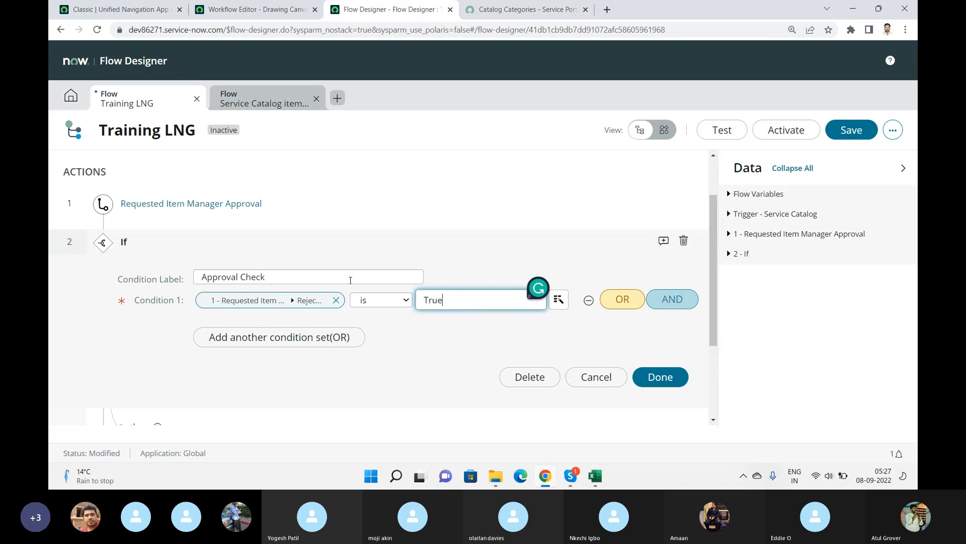
{"action": "left_click", "coordinate": [414, 351]}
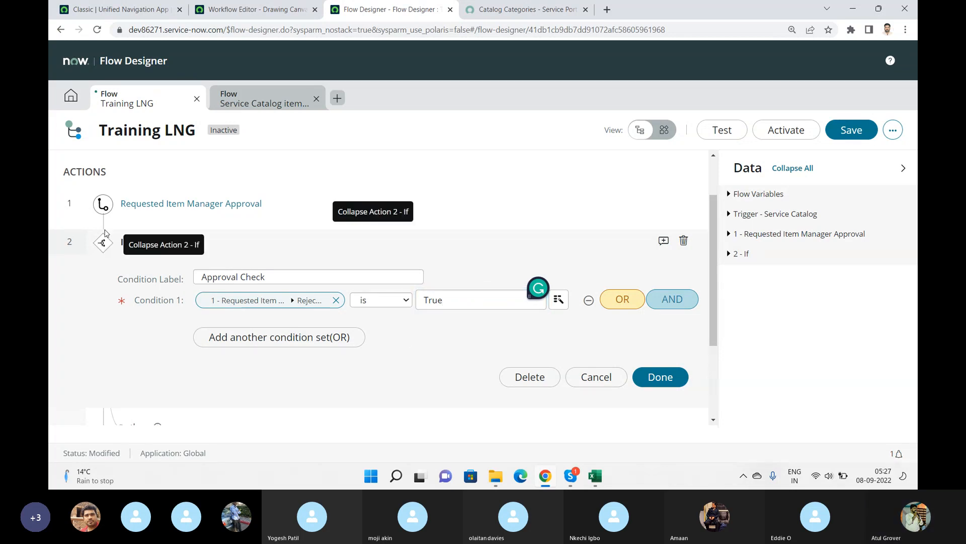
{"action": "left_click", "coordinate": [102, 246]}
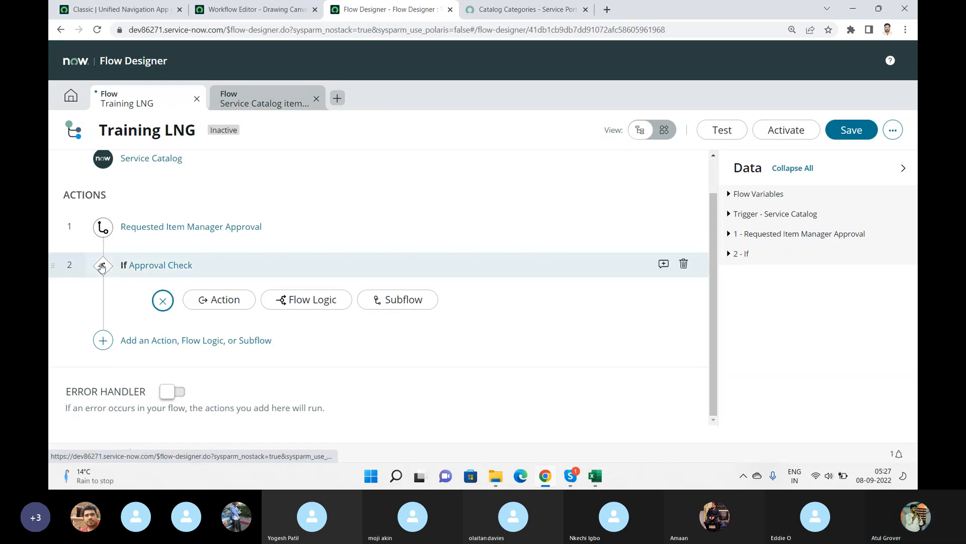
Add an End Flow flow logic inside the Approval Check If's then branch.
{"action": "left_click", "coordinate": [227, 299]}
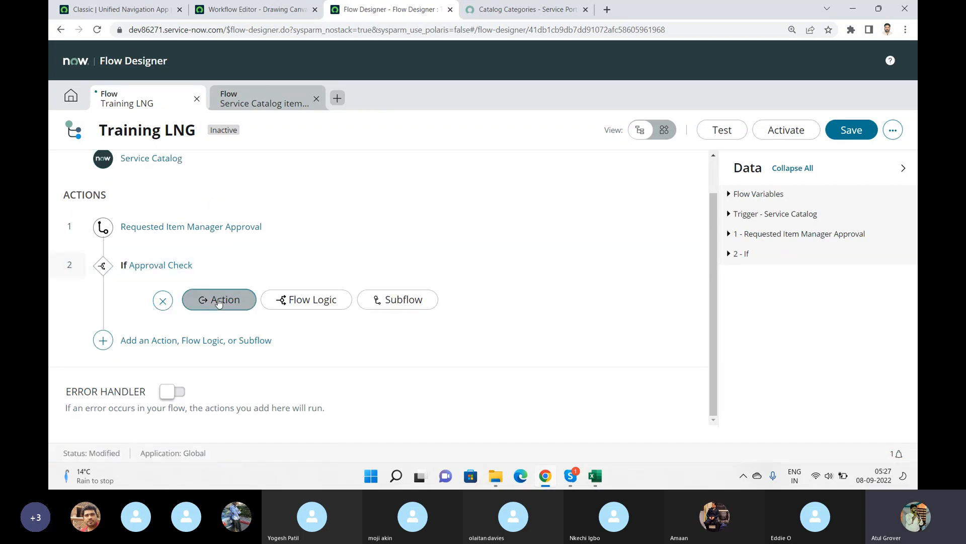
{"action": "left_click", "coordinate": [306, 301]}
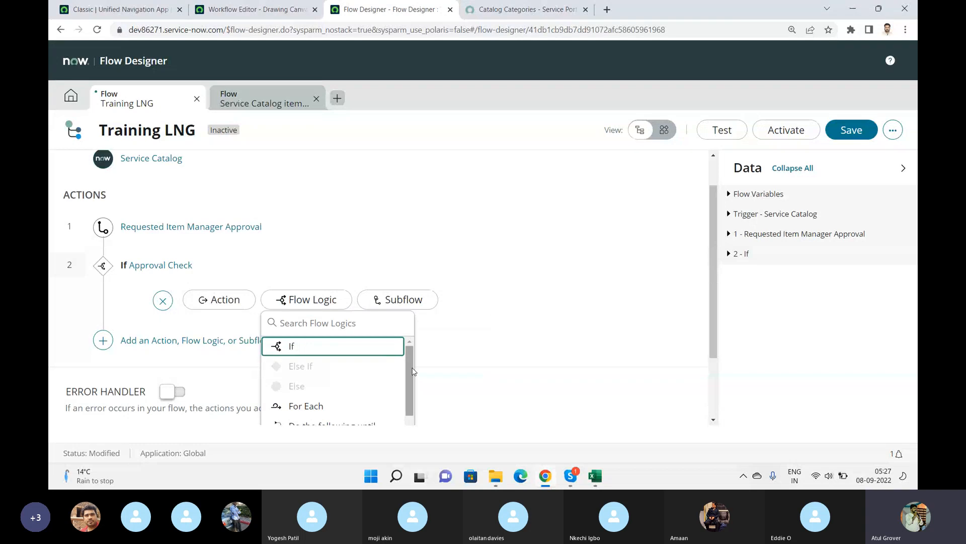
{"action": "left_click_drag", "start_coordinate": [409, 364], "coordinate": [412, 403]}
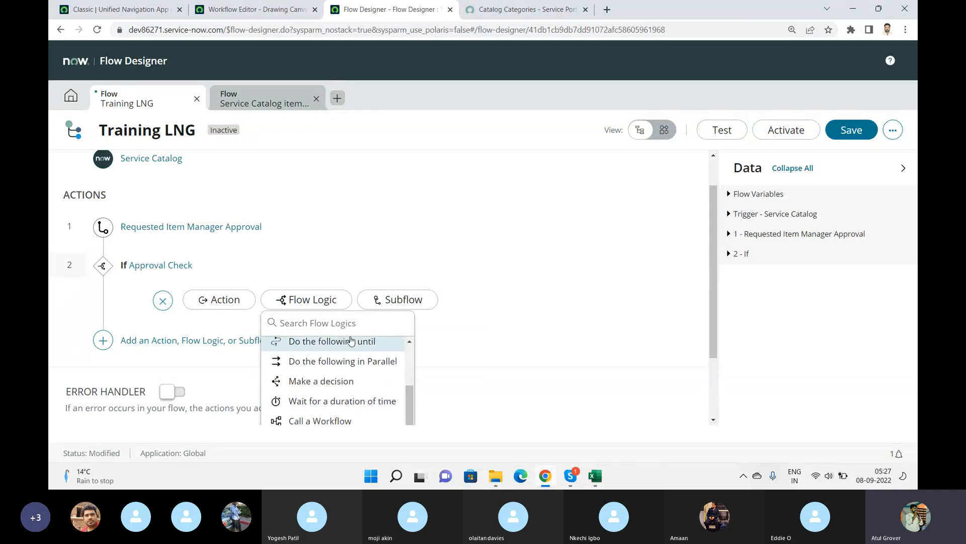
{"action": "type", "text": "end"}
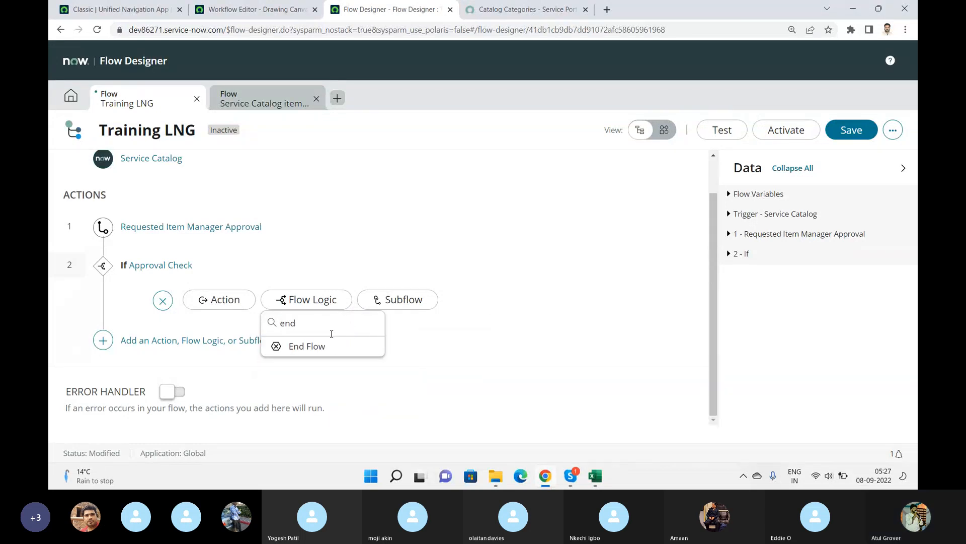
{"action": "left_click", "coordinate": [313, 347]}
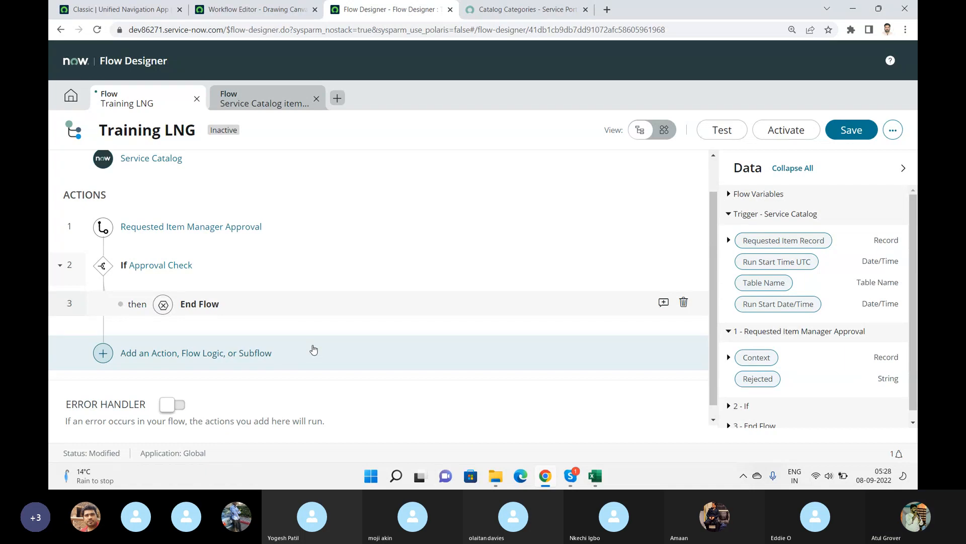
{"action": "key", "text": "alt+Tab"}
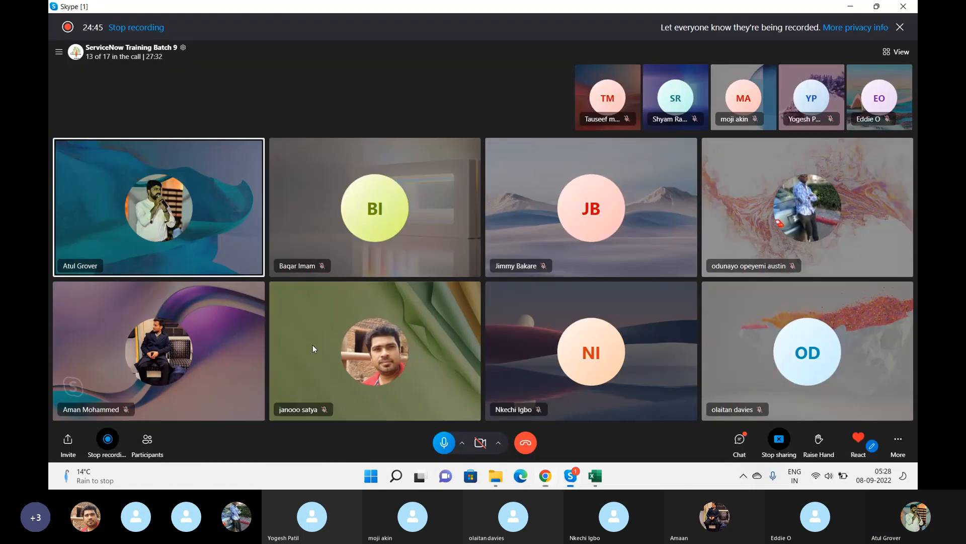
{"action": "mouse_move", "coordinate": [312, 345]}
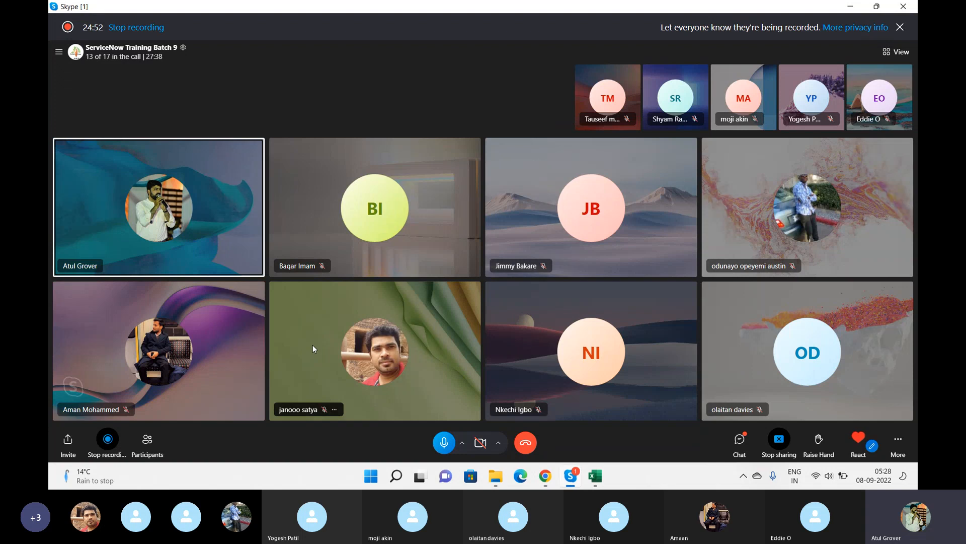
{"action": "key", "text": "alt+Tab"}
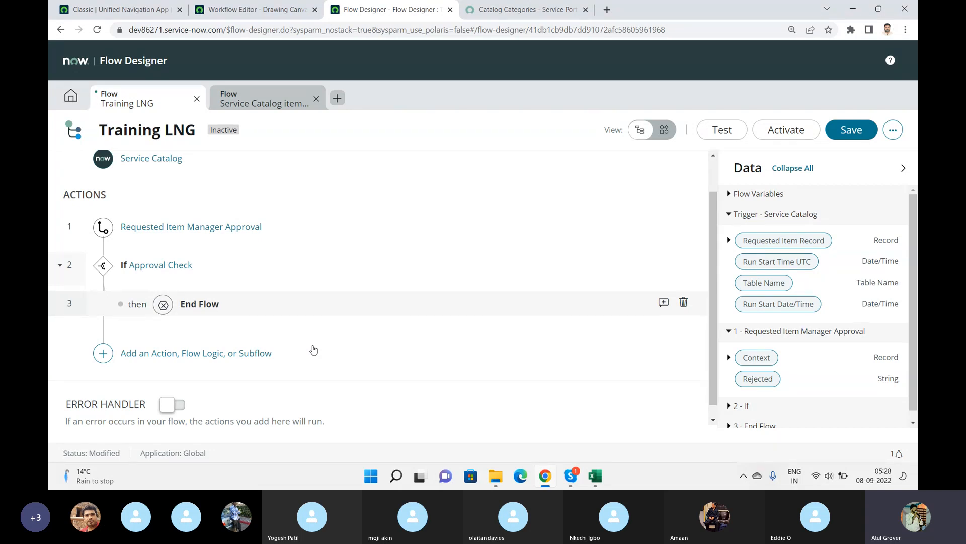
Add an Ask For Approval action after the Approval Check If block.
{"action": "left_click", "coordinate": [139, 353]}
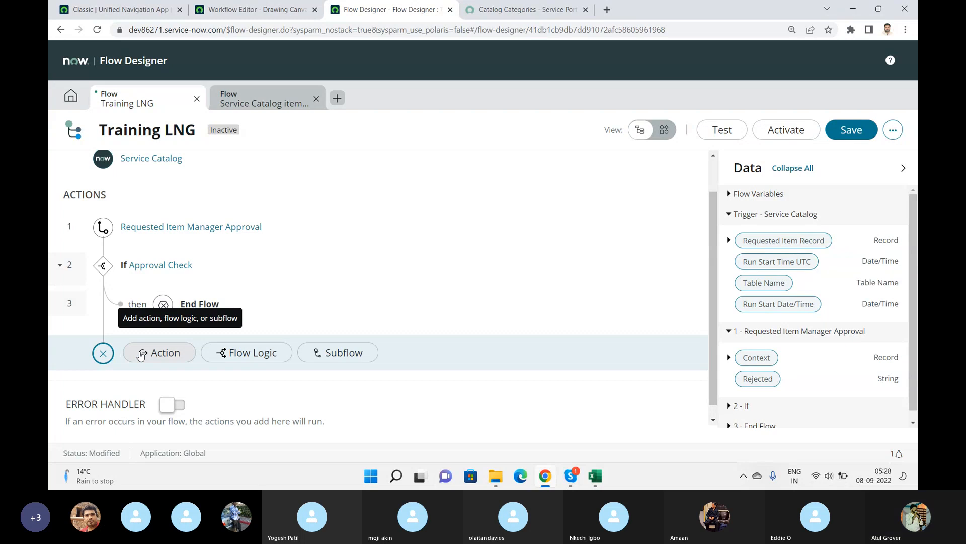
{"action": "left_click", "coordinate": [221, 355]}
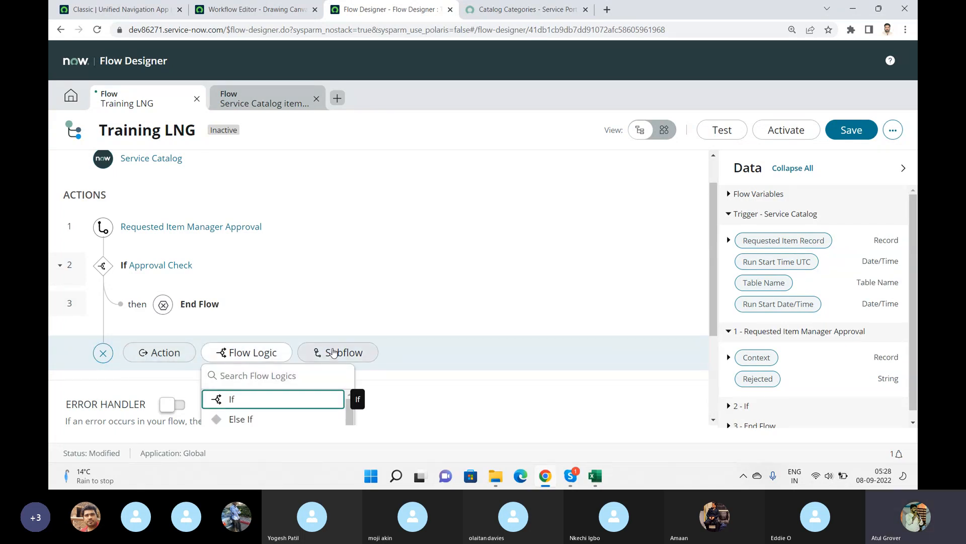
{"action": "left_click", "coordinate": [152, 354]}
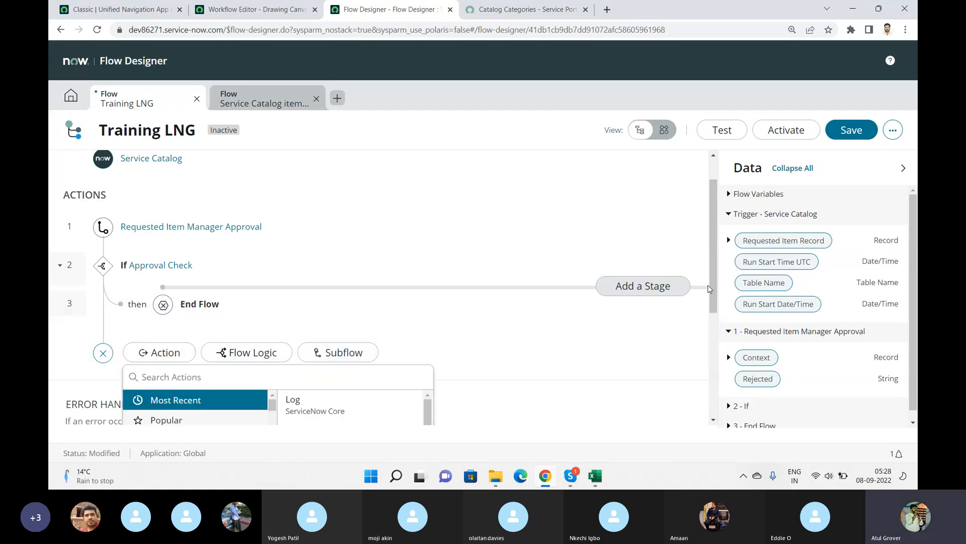
{"action": "left_click", "coordinate": [173, 376]}
{"action": "type", "text": "ask"}
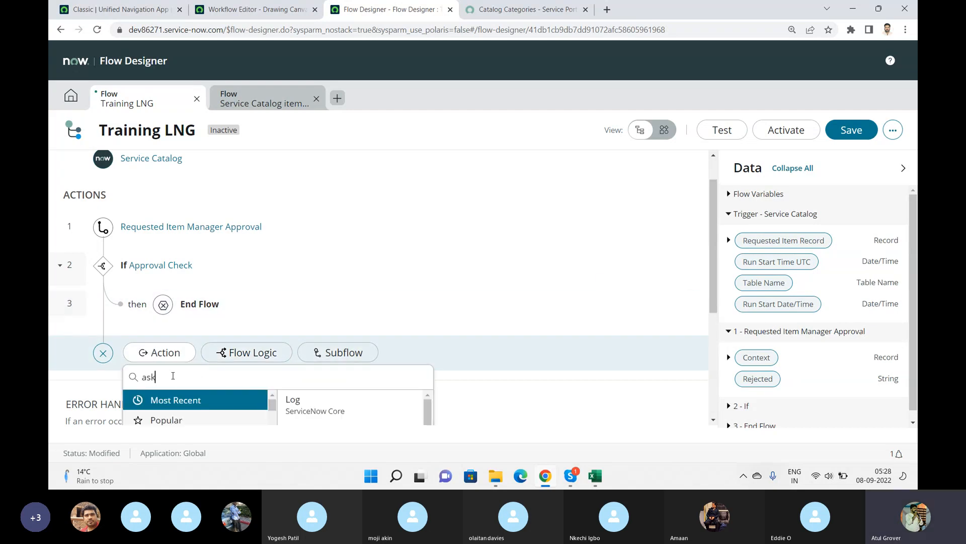
{"action": "type", "text": " for"}
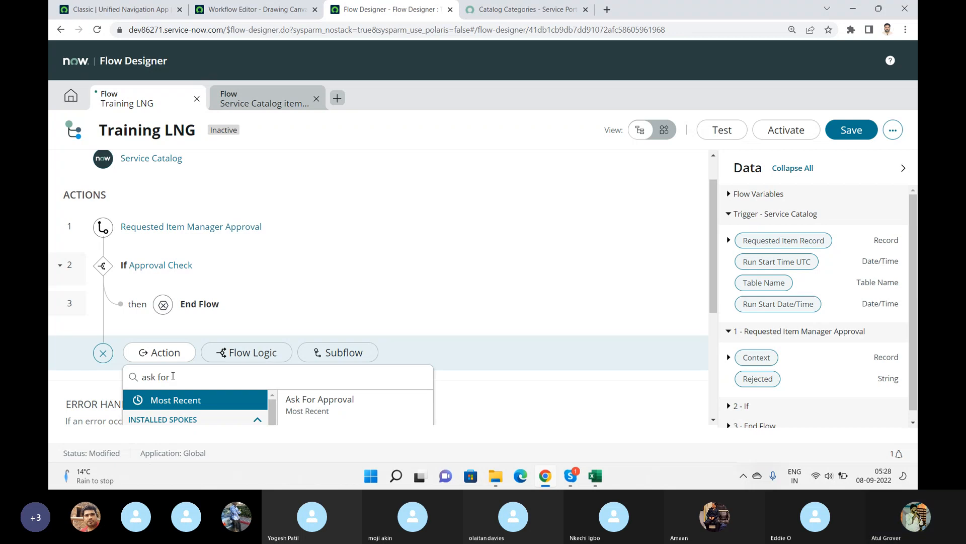
{"action": "left_click", "coordinate": [342, 403]}
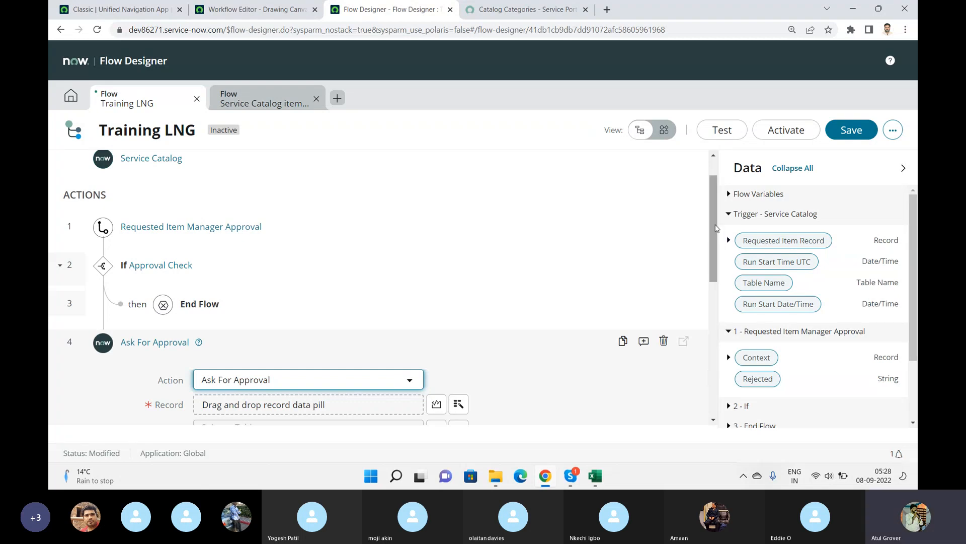
{"action": "left_click_drag", "start_coordinate": [715, 230], "coordinate": [725, 285]}
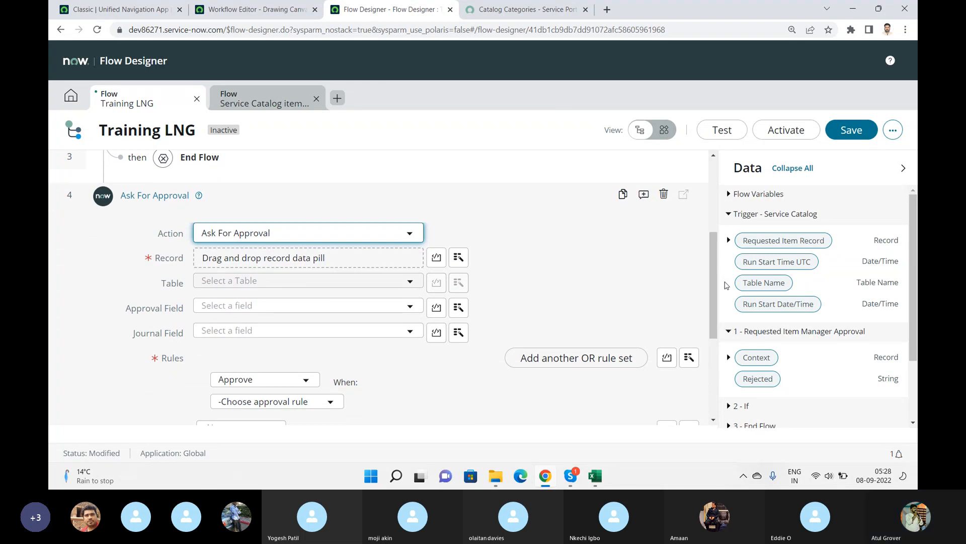
Switch to a new Notepad window.
{"action": "key", "text": "alt+Tab"}
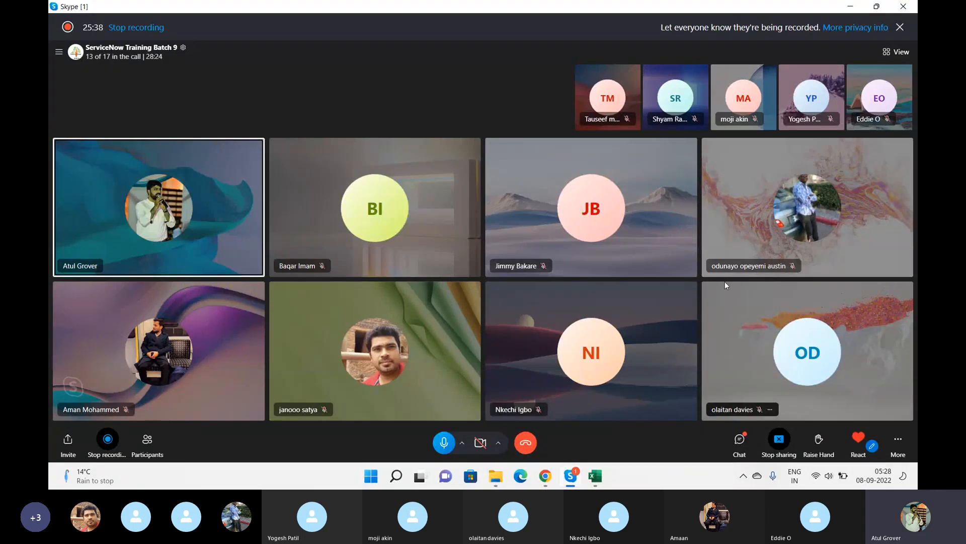
{"action": "key", "text": "super"}
{"action": "type", "text": "note"}
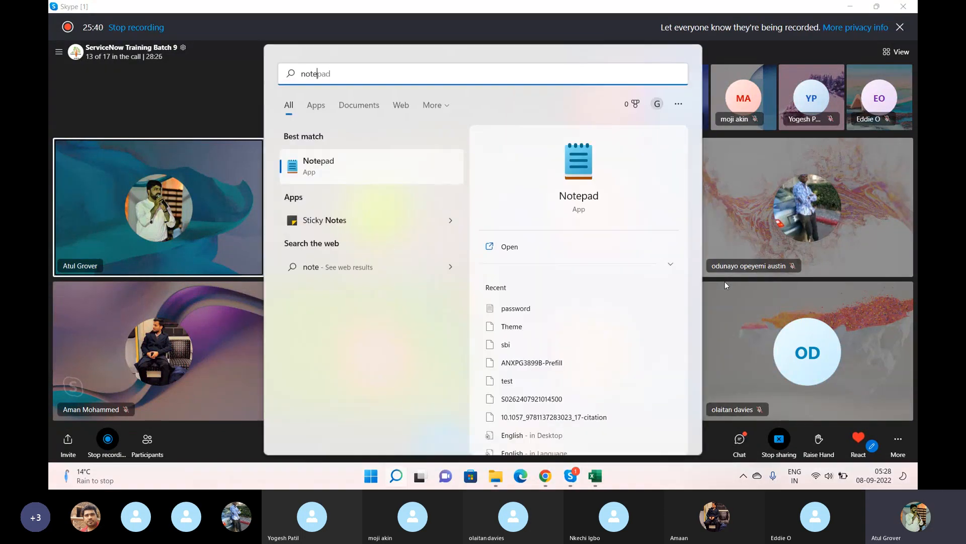
{"action": "key", "text": "Return"}
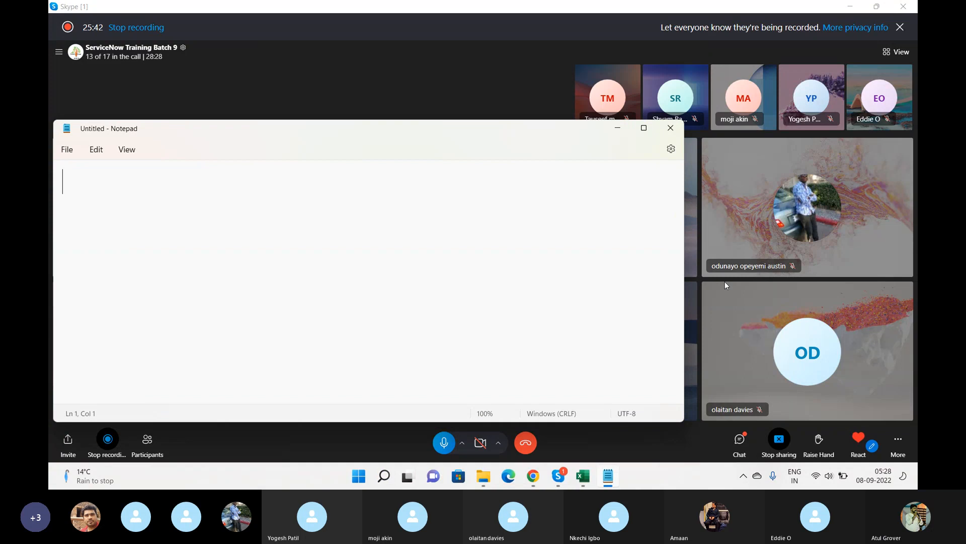
Write the note "Req item --- manager approv" on the first line.
{"action": "type", "text": "Req "}
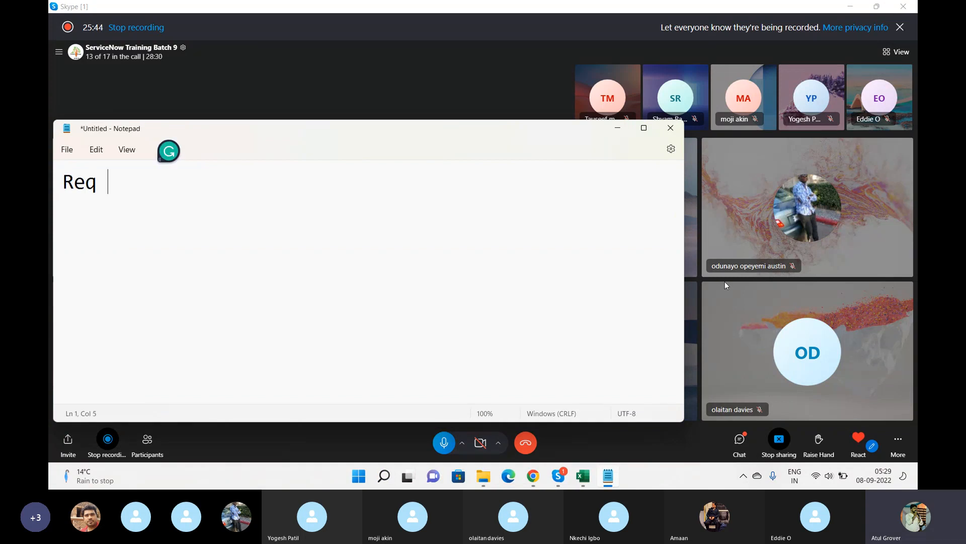
{"action": "type", "text": "item --- "}
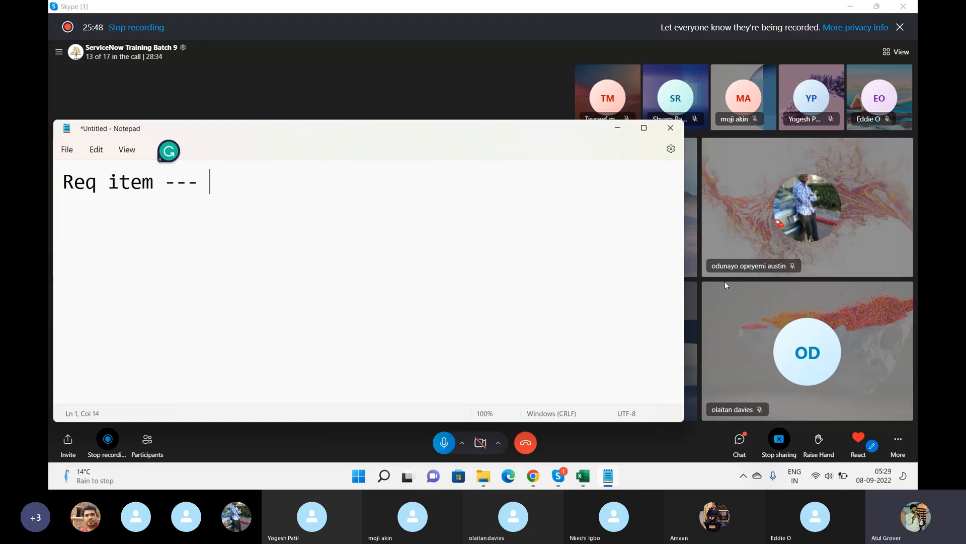
{"action": "type", "text": "manager approv"}
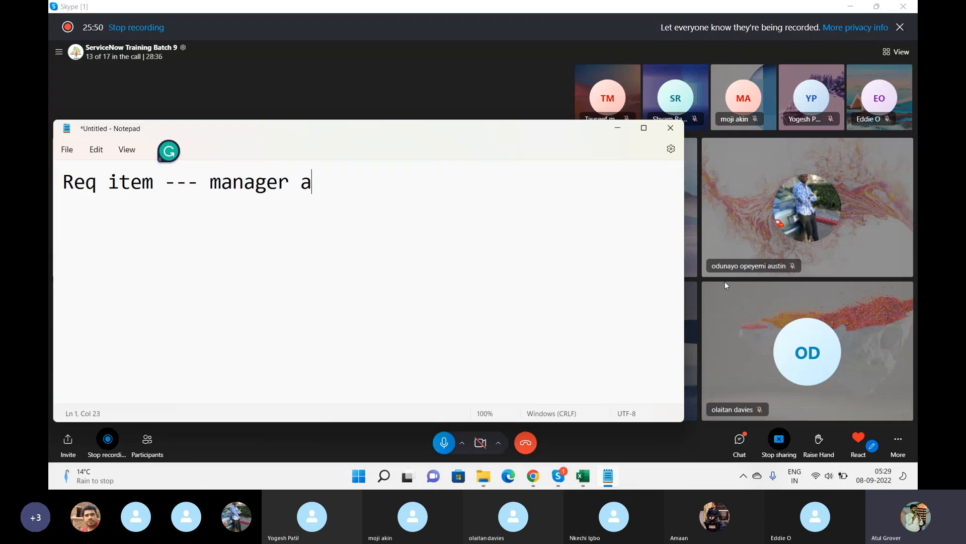
{"action": "key", "text": "Return"}
{"action": "key", "text": "Return"}
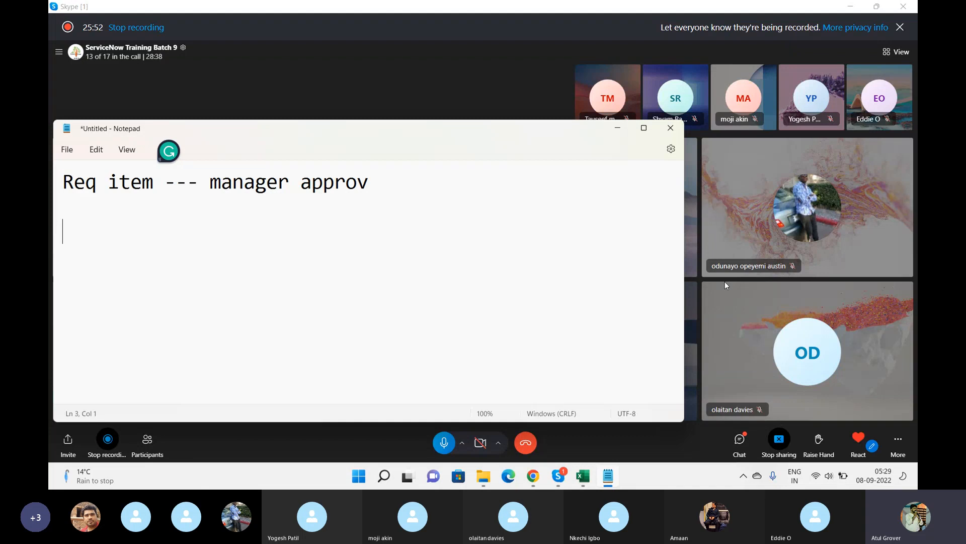
Add the notes "Reject -- End" and "Approve --- task" on the following lines.
{"action": "type", "text": "Reject "}
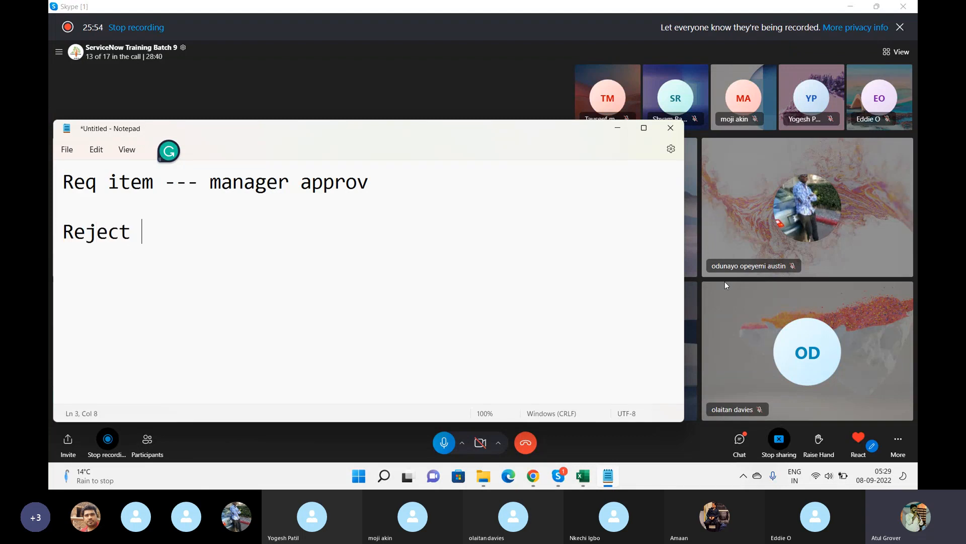
{"action": "type", "text": "-- End"}
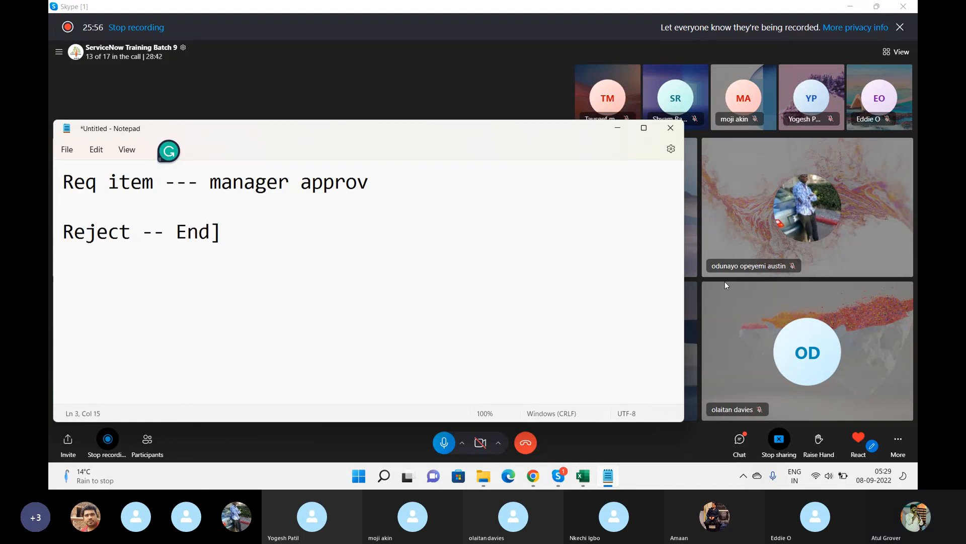
{"action": "key", "text": "Return"}
{"action": "type", "text": "Apprpve"}
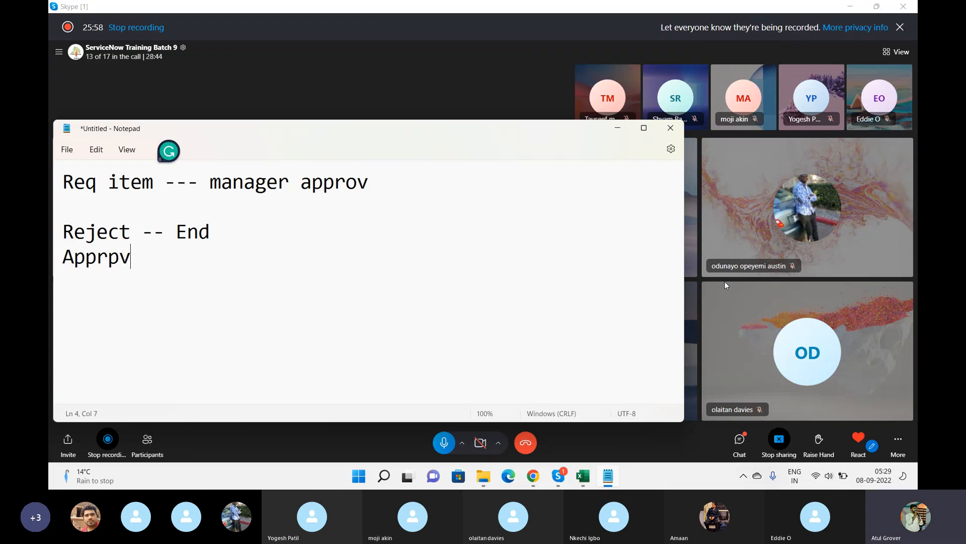
{"action": "key", "text": "BackSpace"}
{"action": "key", "text": "BackSpace"}
{"action": "key", "text": "BackSpace"}
{"action": "type", "text": "ove --- Cast"}
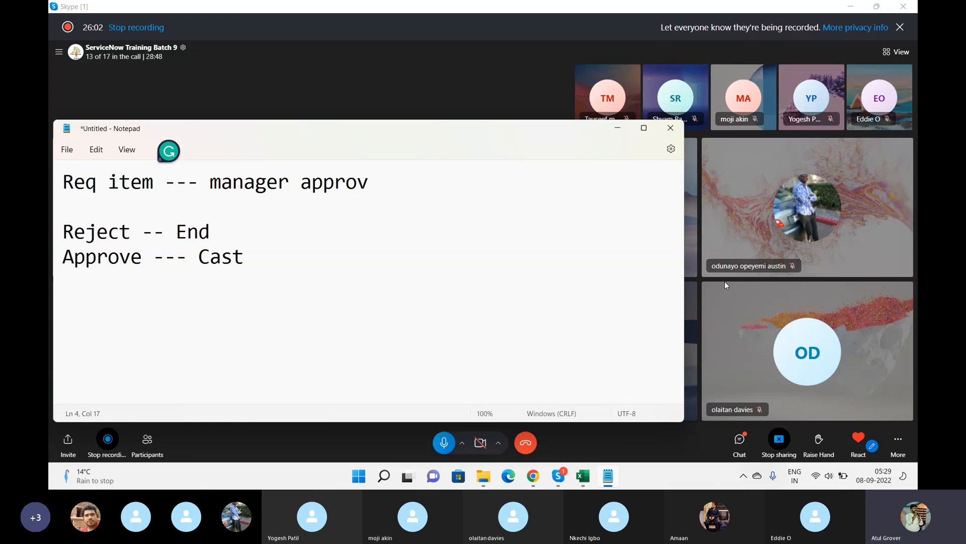
{"action": "key", "text": "BackSpace"}
{"action": "key", "text": "BackSpace"}
{"action": "key", "text": "BackSpace"}
{"action": "key", "text": "BackSpace"}
{"action": "type", "text": "task"}
Return to the Training LNG flow and delete the Ask For Approval action.
{"action": "key", "text": "alt+Tab"}
{"action": "key", "text": "alt+Tab"}
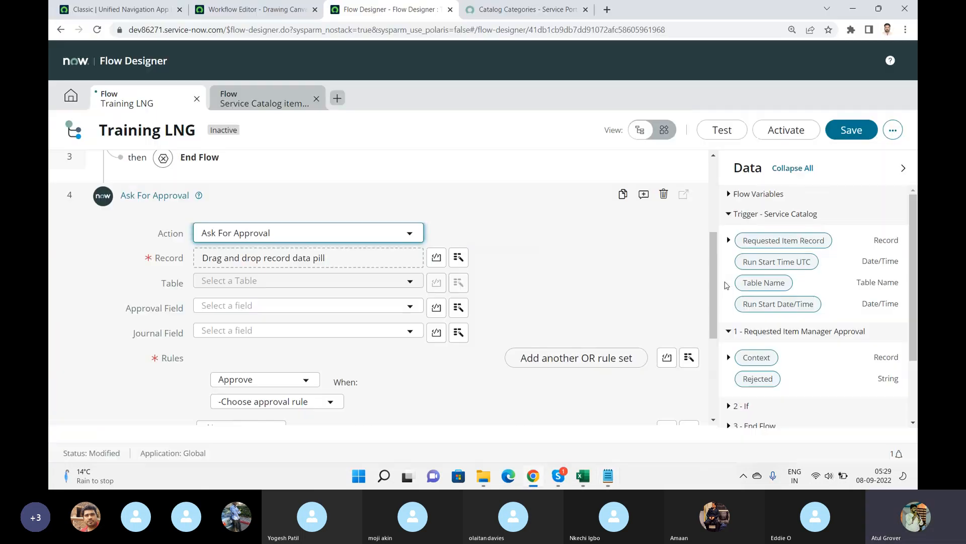
{"action": "left_click", "coordinate": [664, 195]}
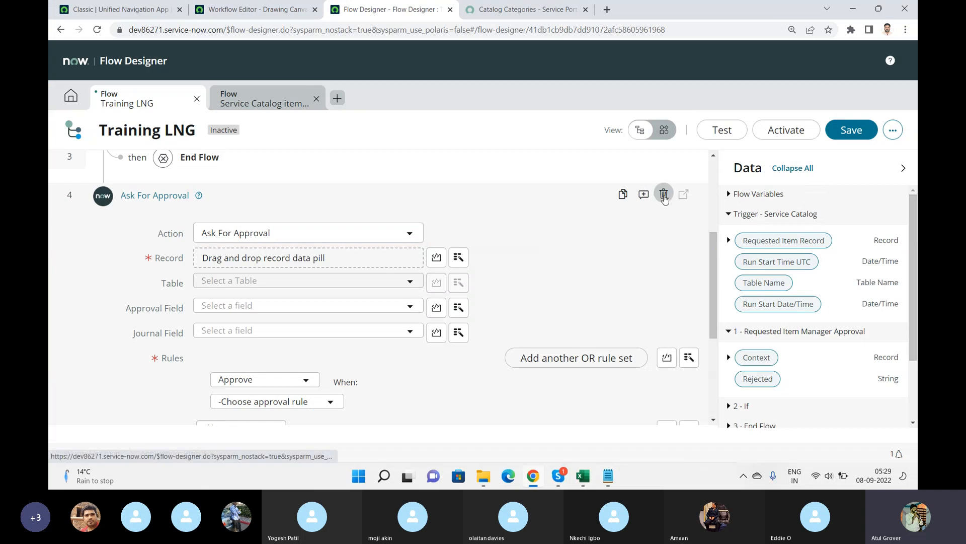
{"action": "left_click", "coordinate": [584, 229]}
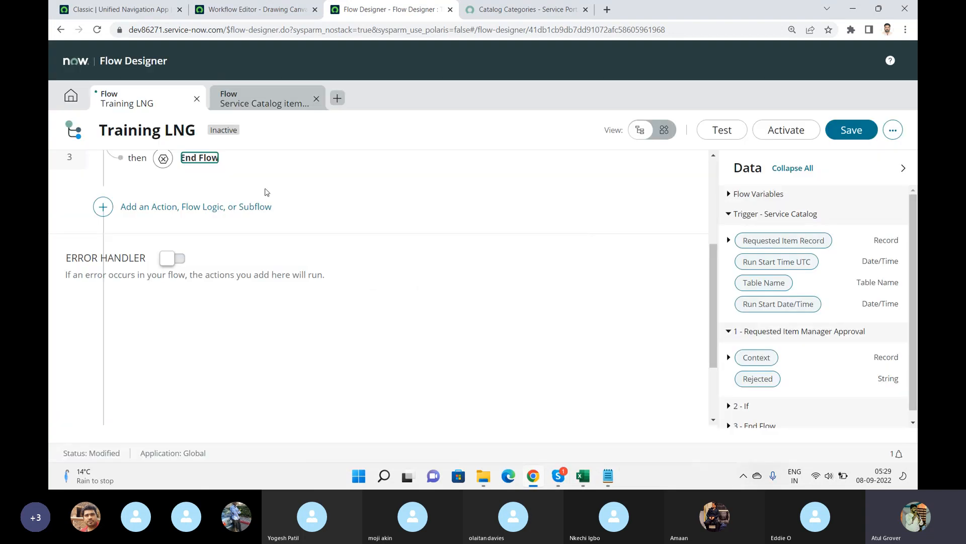
Add a Create Catalog Task action after the Approval Check If block.
{"action": "left_click", "coordinate": [119, 342]}
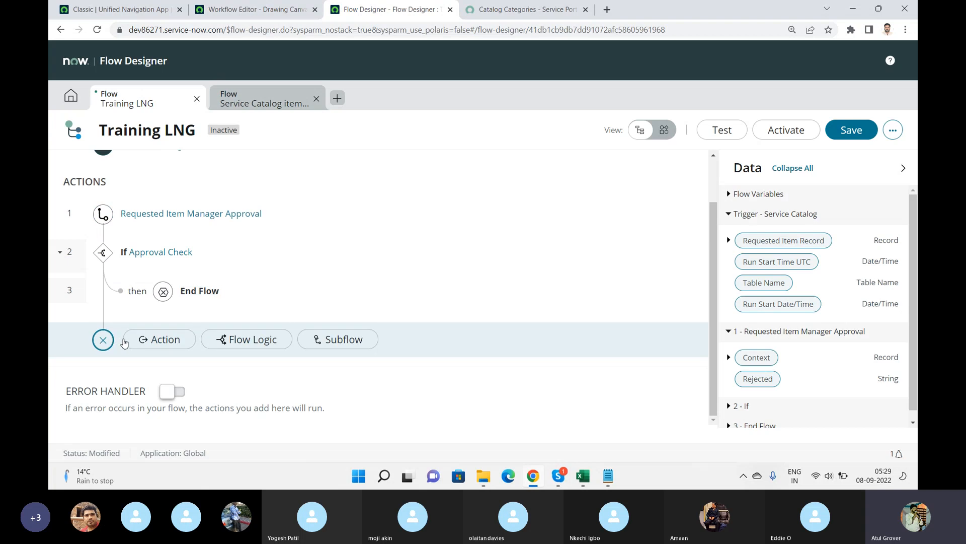
{"action": "left_click", "coordinate": [176, 343]}
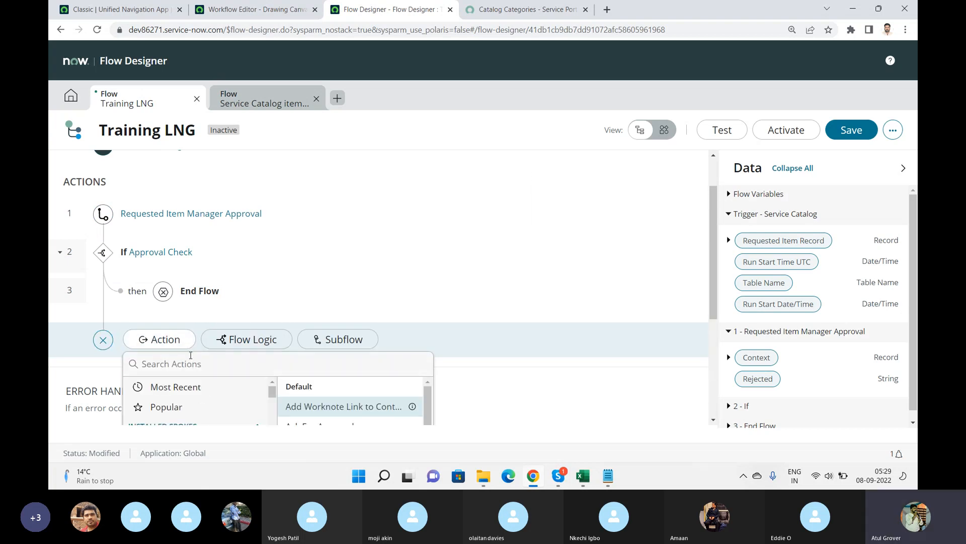
{"action": "type", "text": "create"}
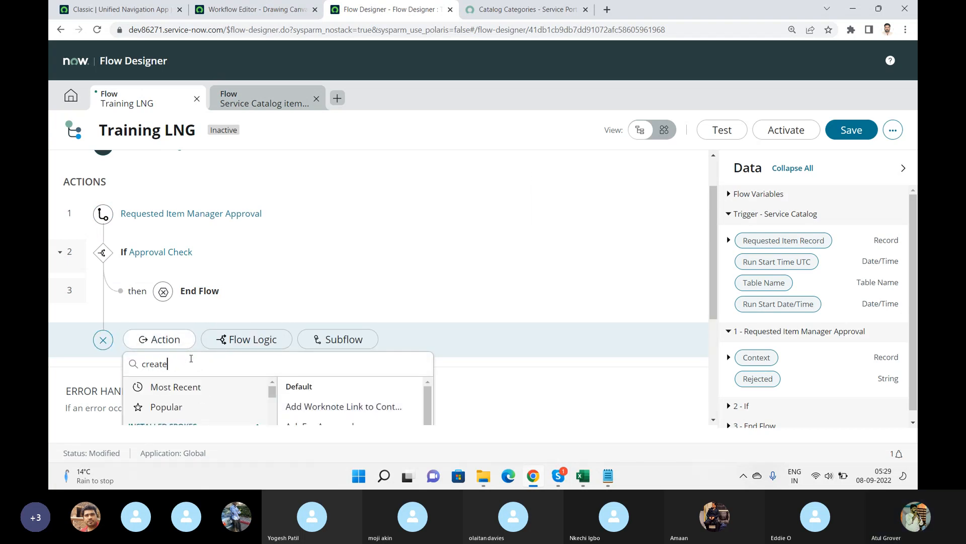
{"action": "scroll", "coordinate": [915, 244], "scroll_direction": "down", "scroll_amount": 1}
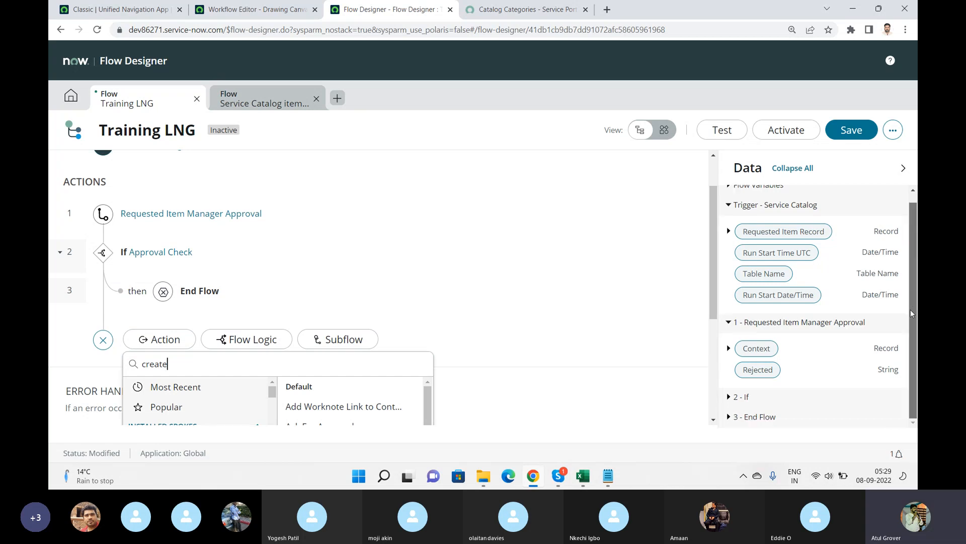
{"action": "left_click_drag", "start_coordinate": [714, 231], "coordinate": [717, 305]}
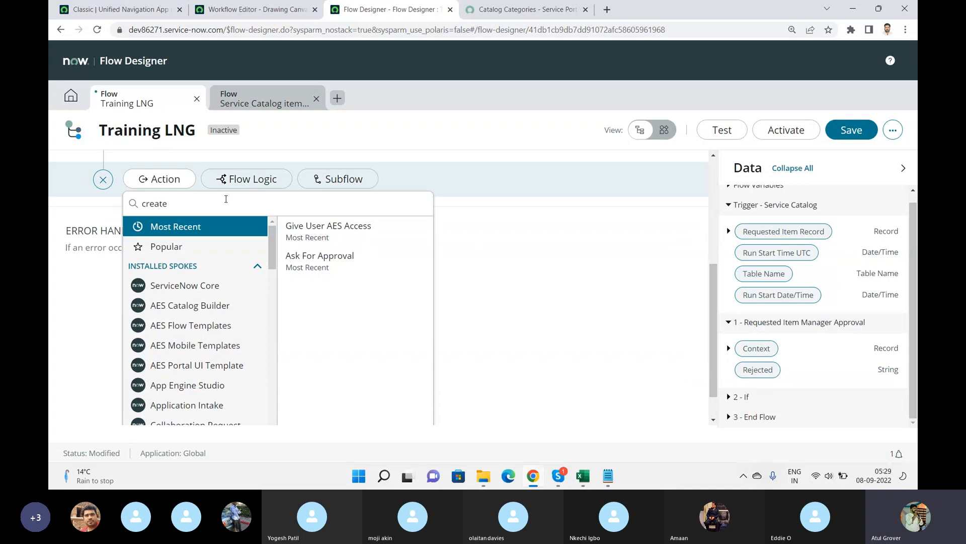
{"action": "key", "text": "BackSpace"}
{"action": "key", "text": "BackSpace"}
{"action": "key", "text": "BackSpace"}
{"action": "key", "text": "BackSpace"}
{"action": "key", "text": "BackSpace"}
{"action": "key", "text": "BackSpace"}
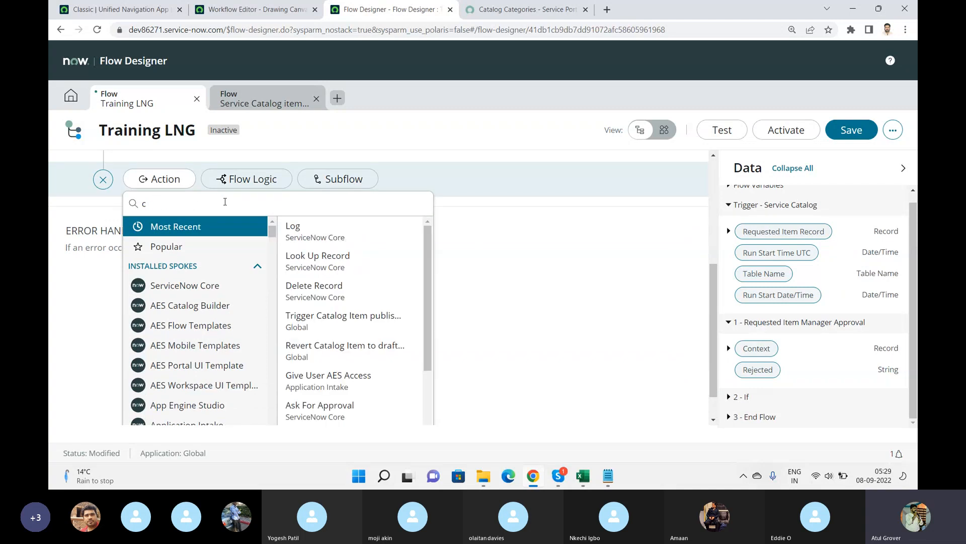
{"action": "type", "text": "tasl"}
{"action": "key", "text": "BackSpace"}
{"action": "type", "text": "k"}
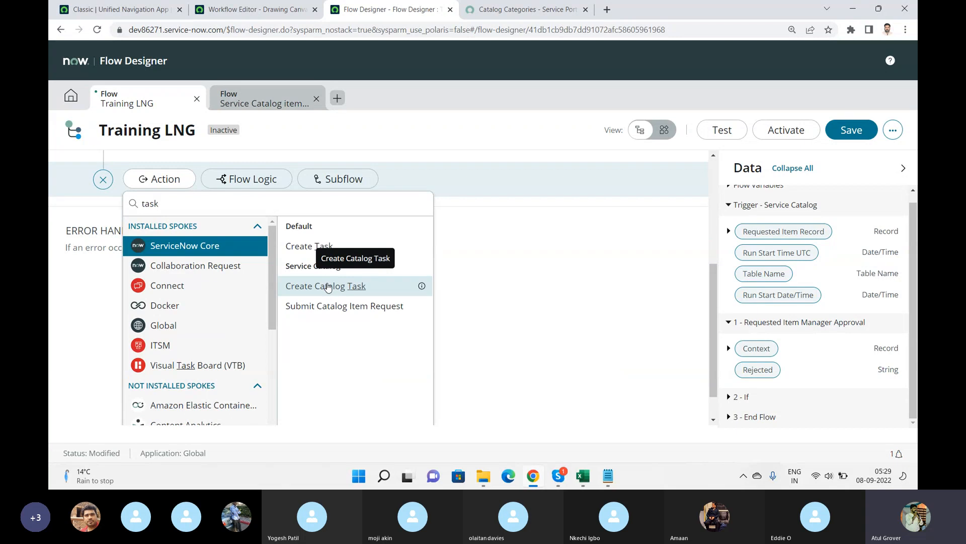
{"action": "left_click", "coordinate": [328, 287]}
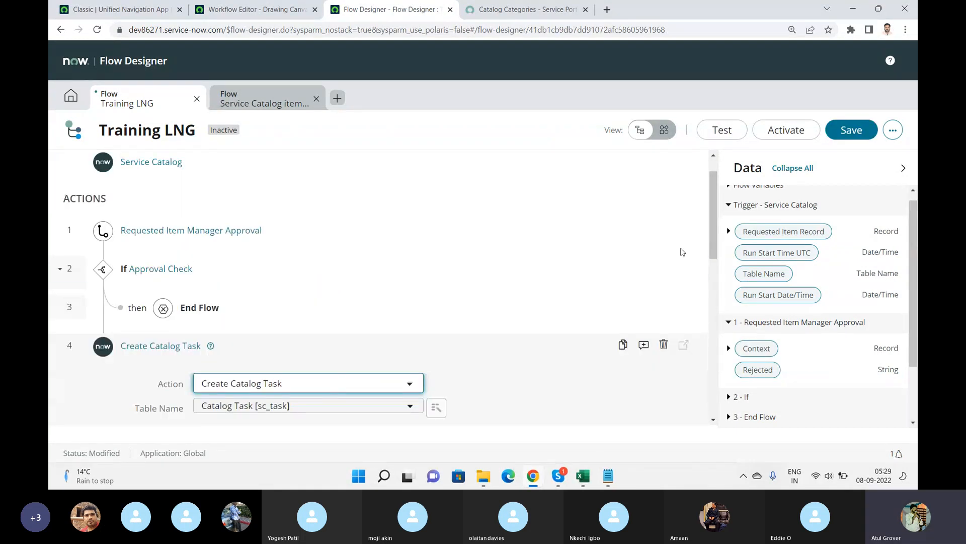
Set the catalog task's Requested Item to the trigger's Requested Item Record data pill.
{"action": "scroll", "coordinate": [323, 250], "scroll_direction": "down", "scroll_amount": 4}
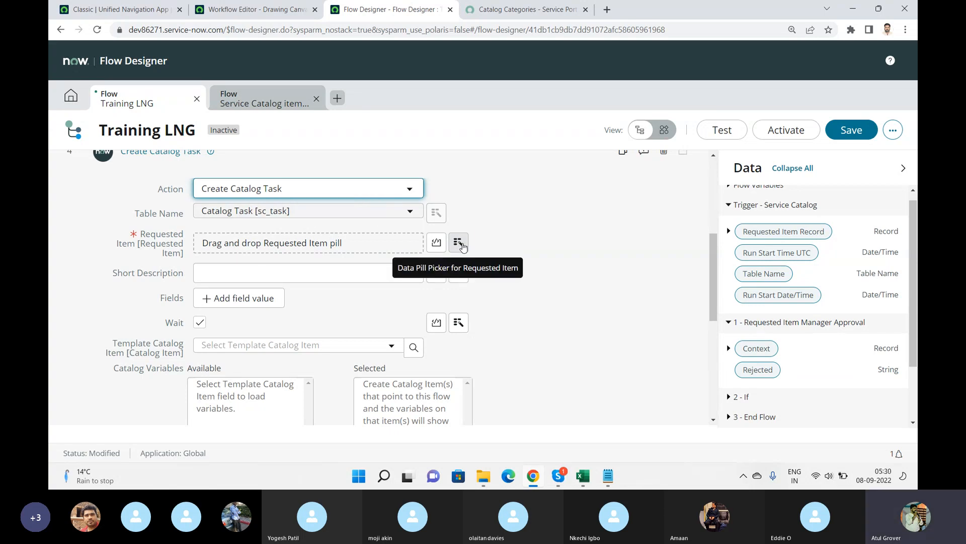
{"action": "left_click", "coordinate": [458, 243]}
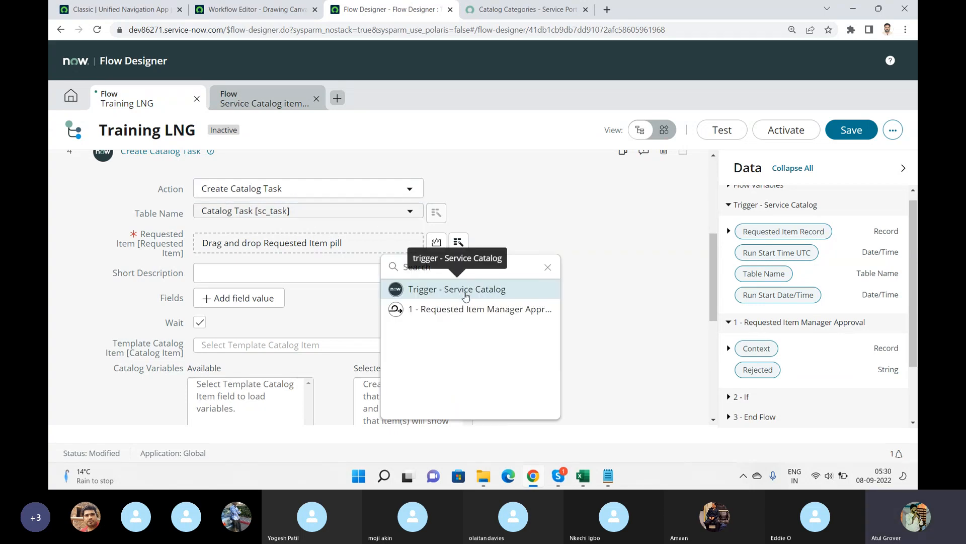
{"action": "left_click", "coordinate": [465, 292]}
{"action": "left_click", "coordinate": [507, 290]}
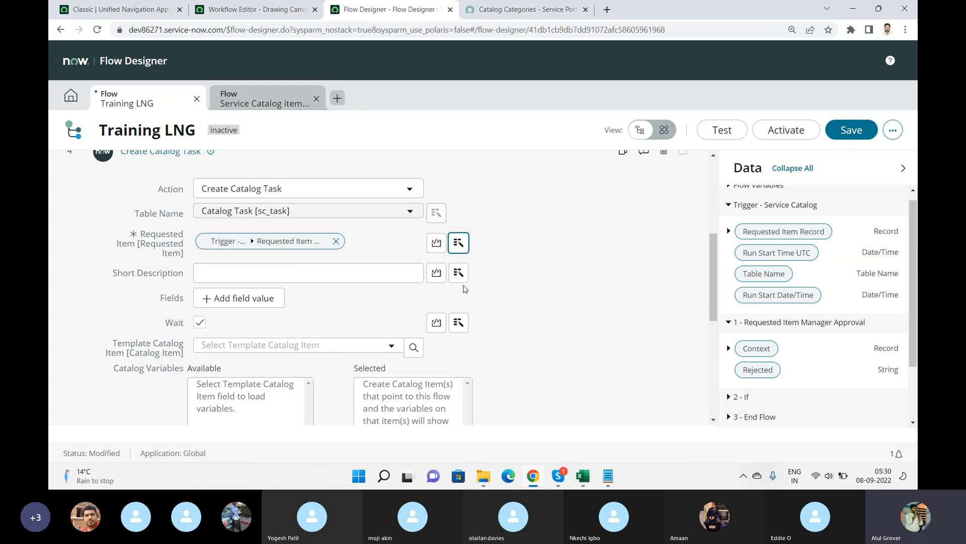
Set the catalog task's Short Description to My Work.
{"action": "left_click", "coordinate": [300, 271]}
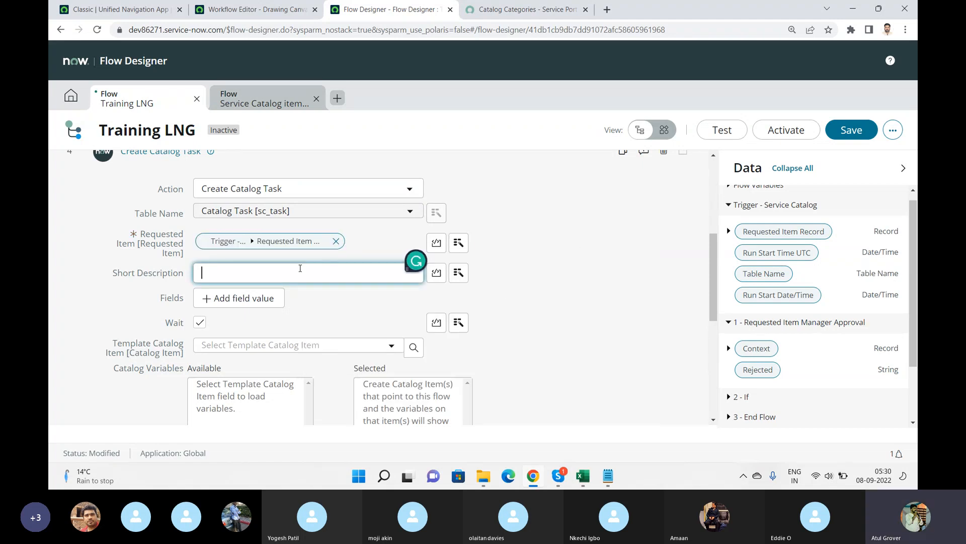
{"action": "type", "text": "My Wor"}
{"action": "type", "text": "k"}
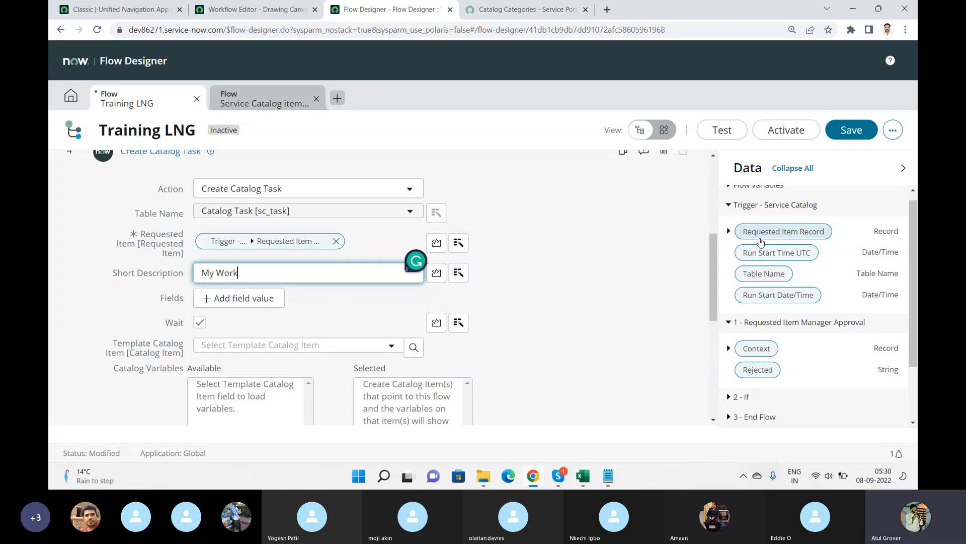
Add a Description field value to the catalog task and set it to Hllo.
{"action": "mouse_move", "coordinate": [712, 251]}
{"action": "left_mouse_down"}
{"action": "mouse_move", "coordinate": [712, 321]}
{"action": "mouse_move", "coordinate": [713, 266]}
{"action": "left_mouse_up"}
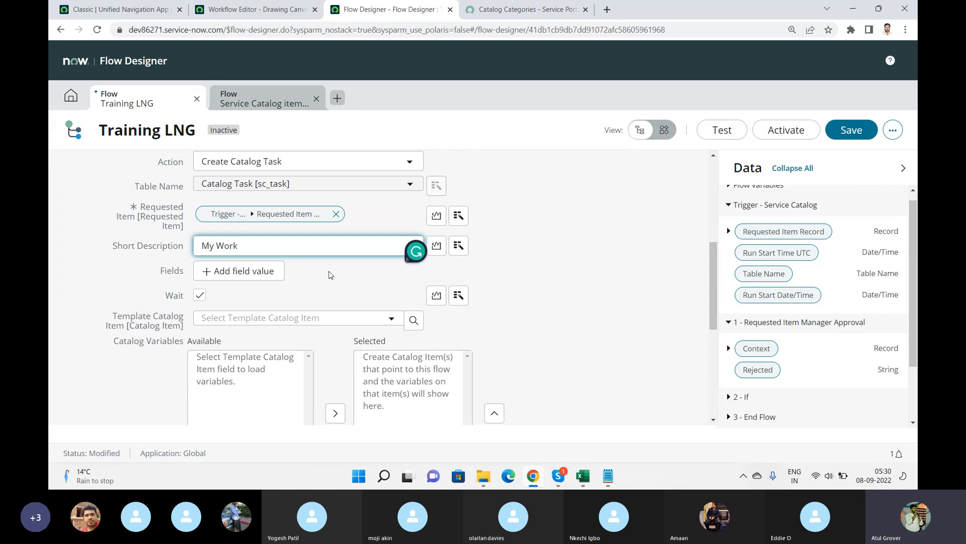
{"action": "left_click", "coordinate": [265, 272]}
{"action": "left_click", "coordinate": [242, 273]}
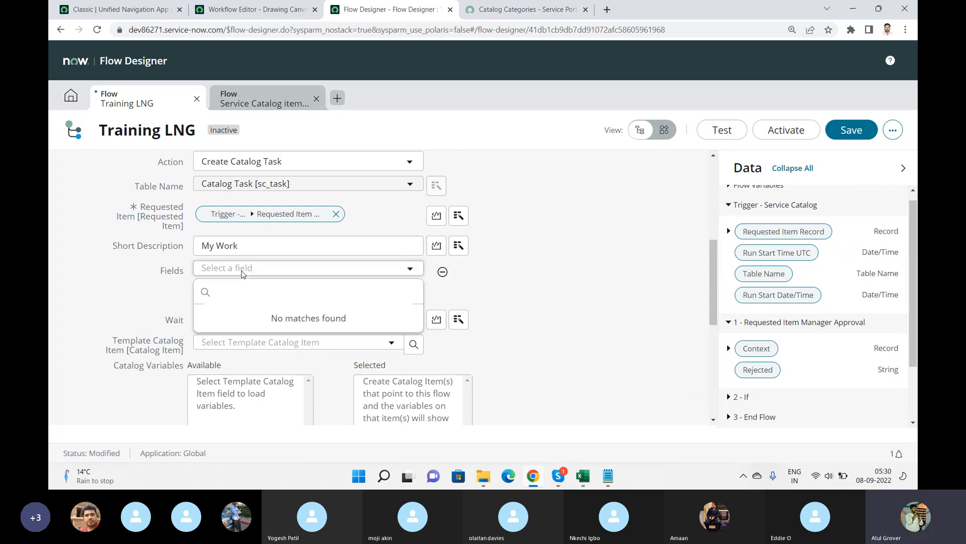
{"action": "left_click", "coordinate": [242, 275]}
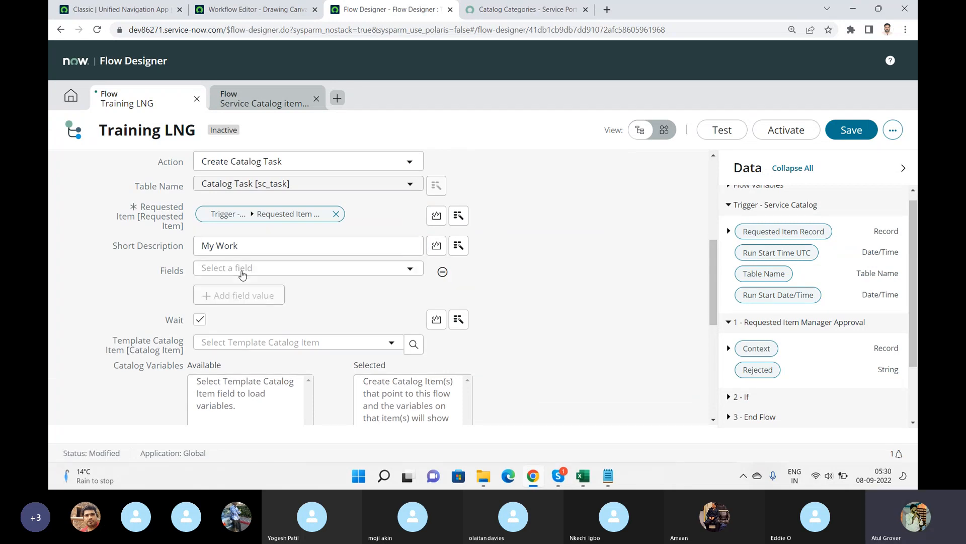
{"action": "left_click", "coordinate": [242, 275]}
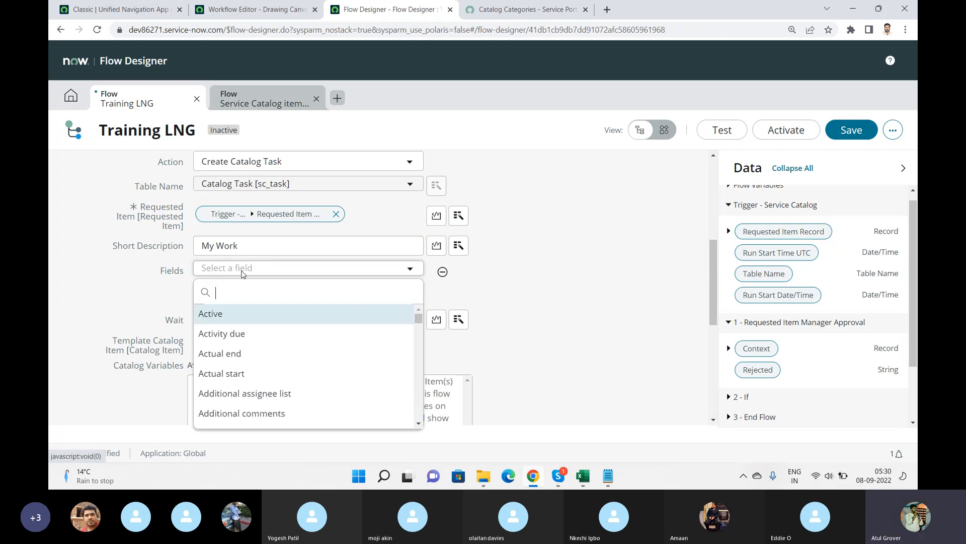
{"action": "type", "text": "Des"}
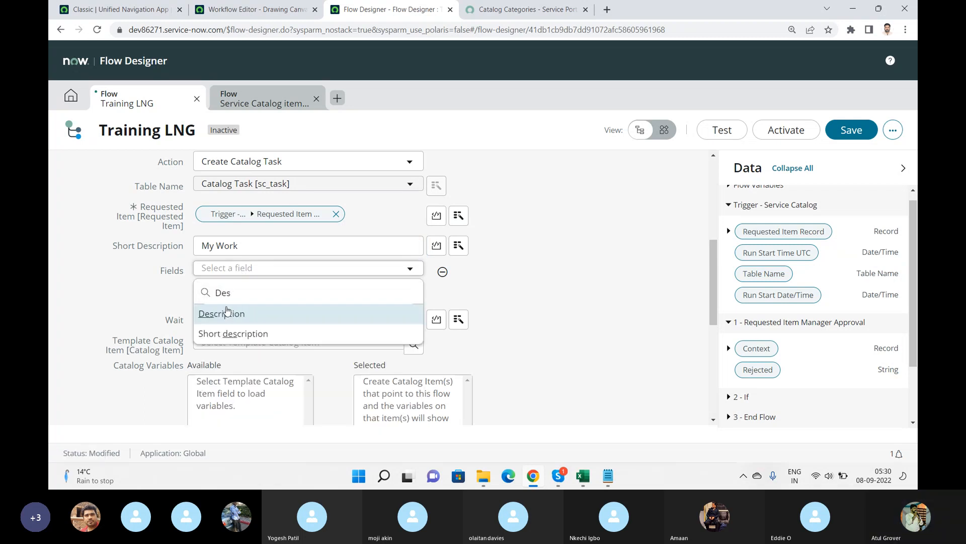
{"action": "left_click", "coordinate": [224, 314]}
{"action": "left_click", "coordinate": [461, 271]}
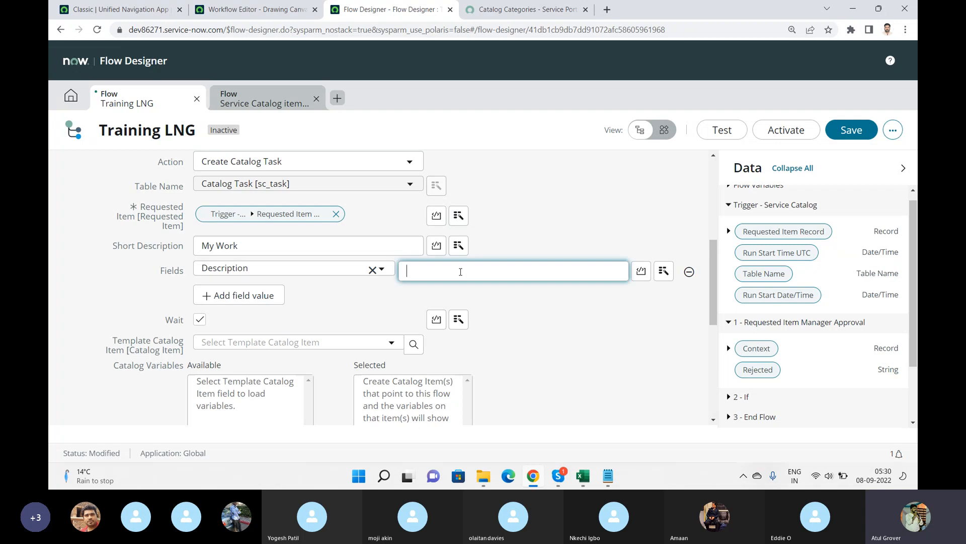
{"action": "type", "text": "Hllo"}
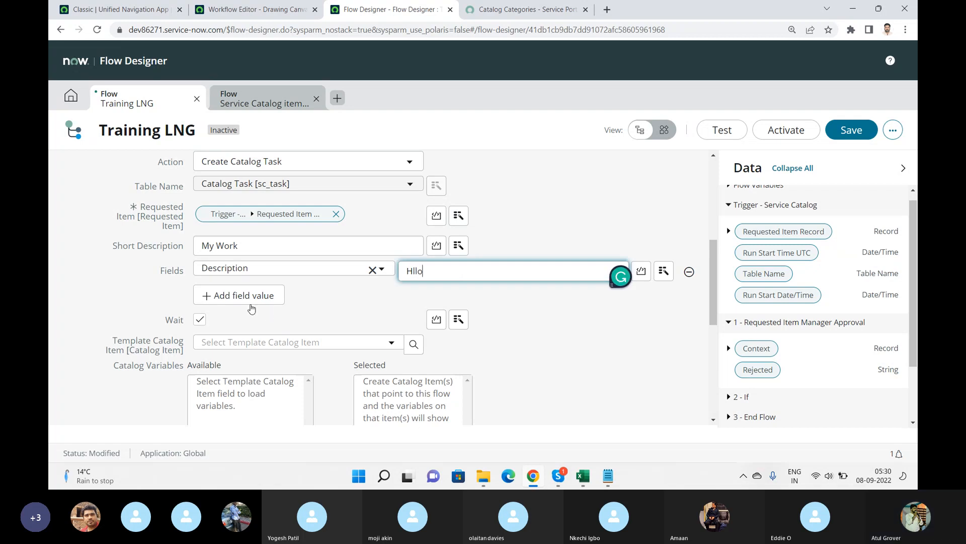
Add a Priority field value of 1 - Critical to the catalog task and collapse the action.
{"action": "left_click", "coordinate": [251, 296]}
{"action": "left_click", "coordinate": [249, 295]}
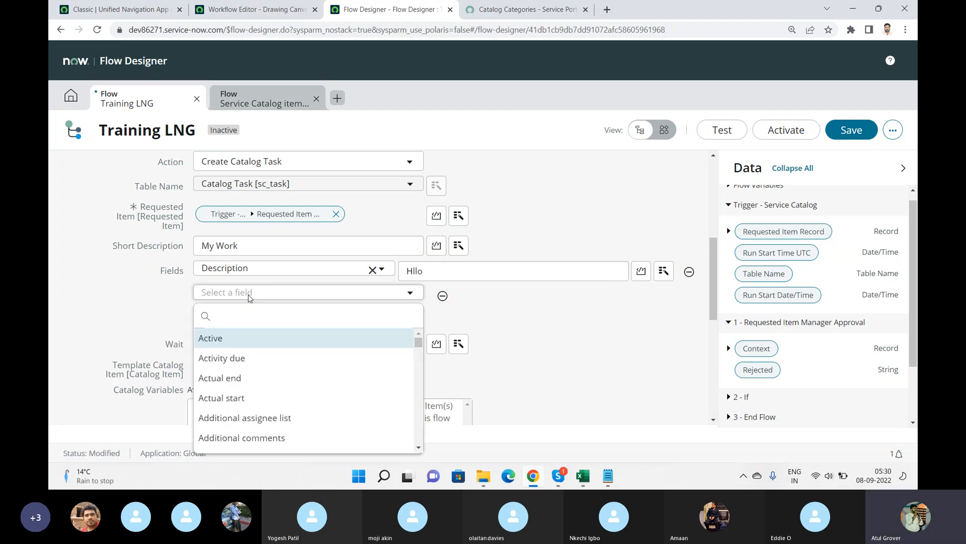
{"action": "type", "text": "pri"}
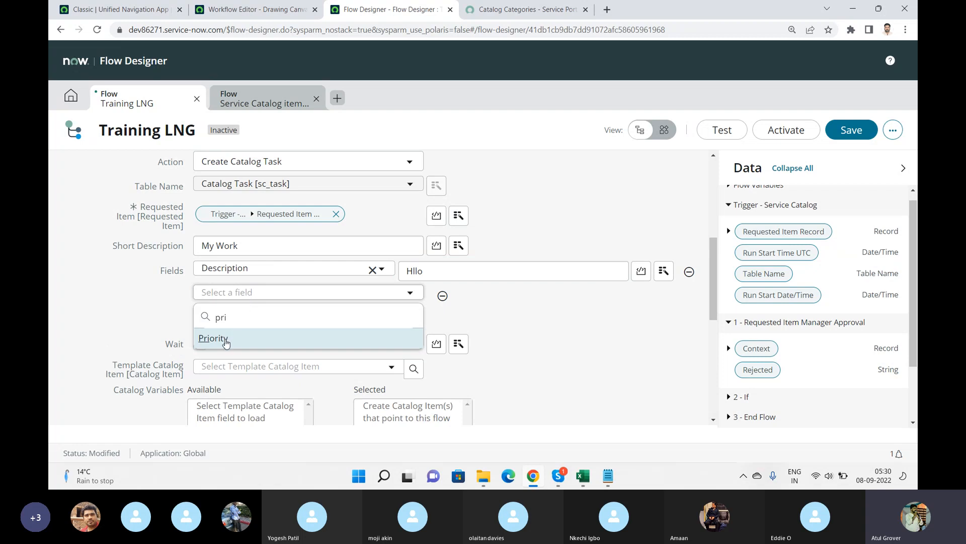
{"action": "left_click", "coordinate": [226, 339]}
{"action": "left_click", "coordinate": [447, 299]}
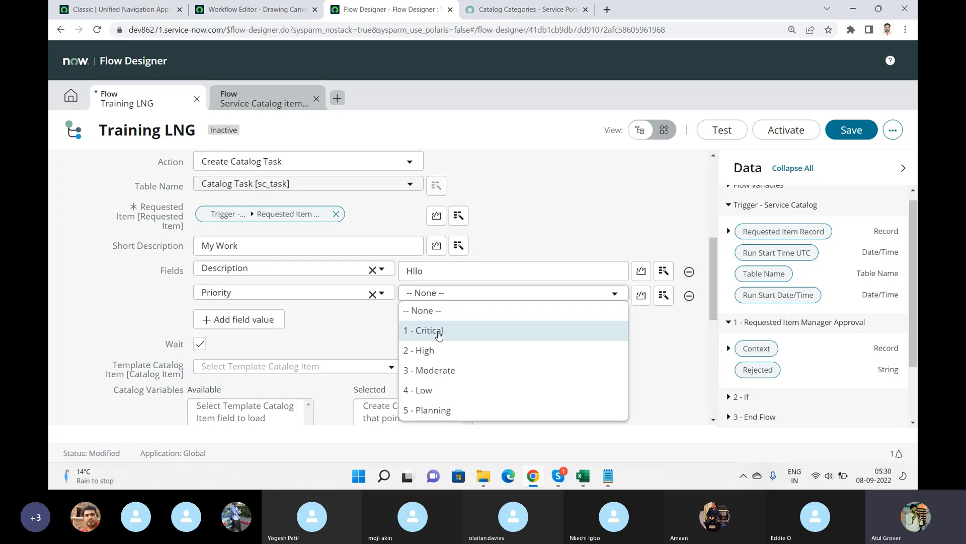
{"action": "left_click", "coordinate": [439, 331]}
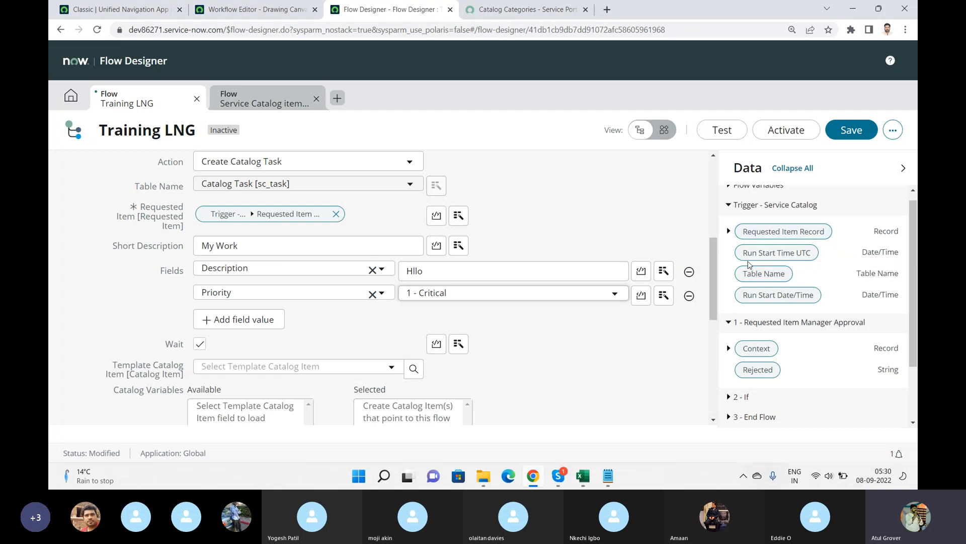
{"action": "left_click_drag", "start_coordinate": [715, 251], "coordinate": [722, 323]}
{"action": "left_click", "coordinate": [659, 365]}
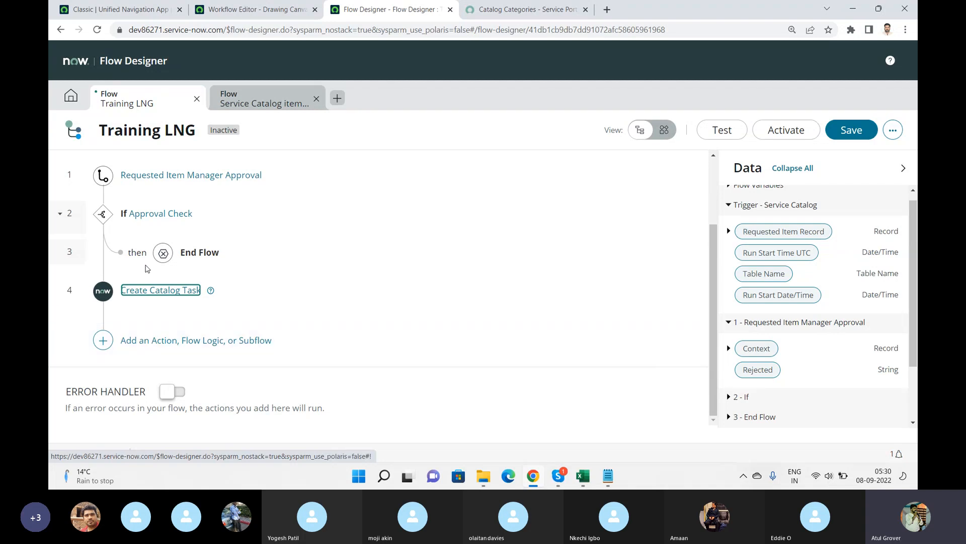
Try to add an End Flow flow logic after the Create Catalog Task action.
{"action": "left_click", "coordinate": [103, 340]}
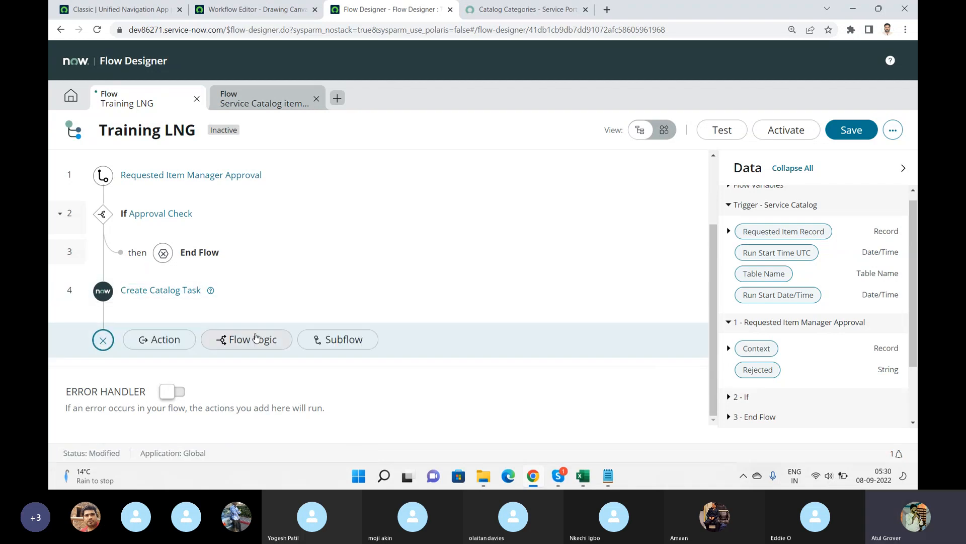
{"action": "left_click", "coordinate": [256, 338]}
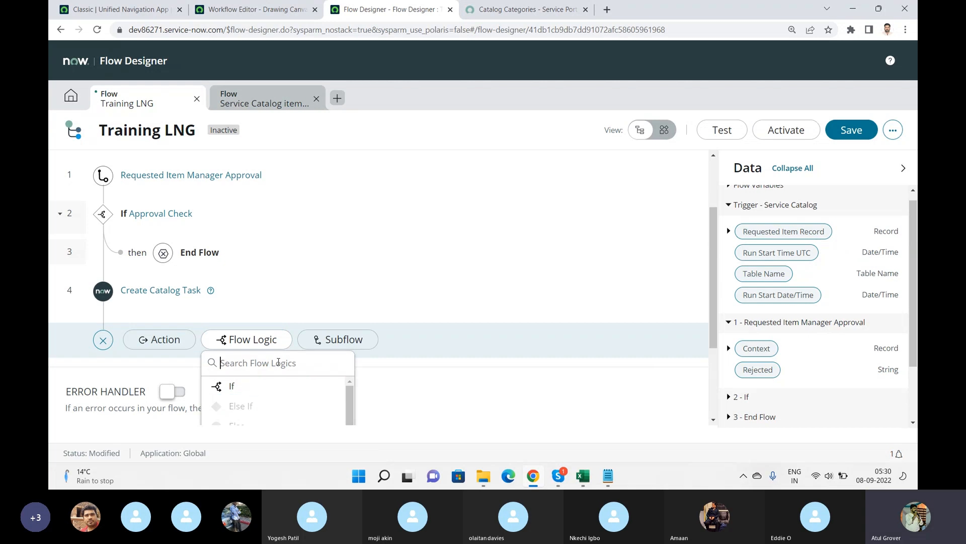
{"action": "type", "text": "end"}
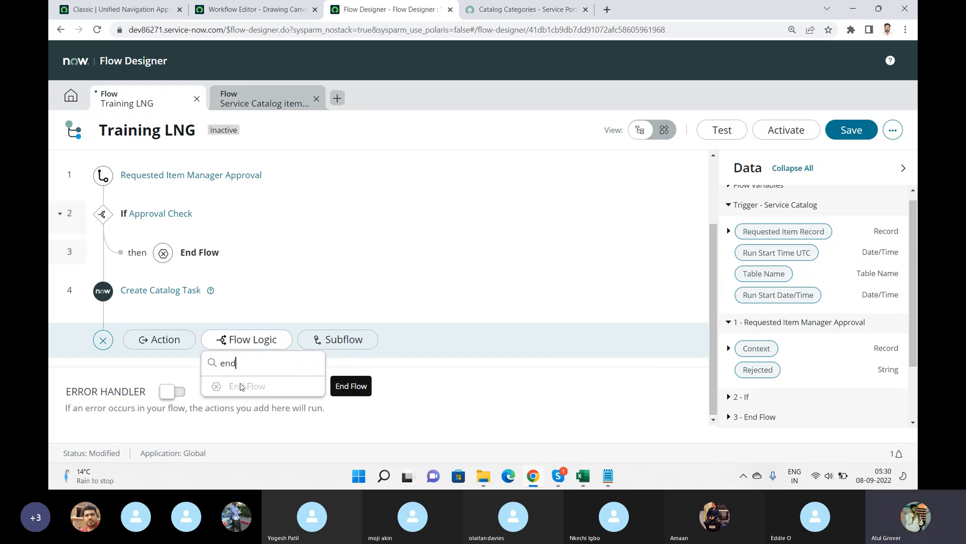
{"action": "key", "text": "BackSpace"}
{"action": "key", "text": "BackSpace"}
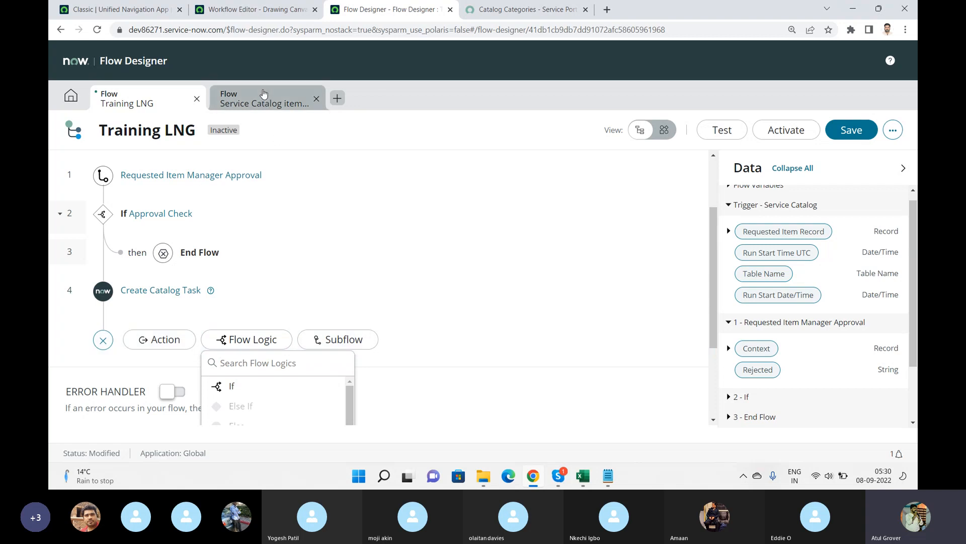
Review the actions of the Service Catalog item request flow for comparison.
{"action": "left_click", "coordinate": [263, 97]}
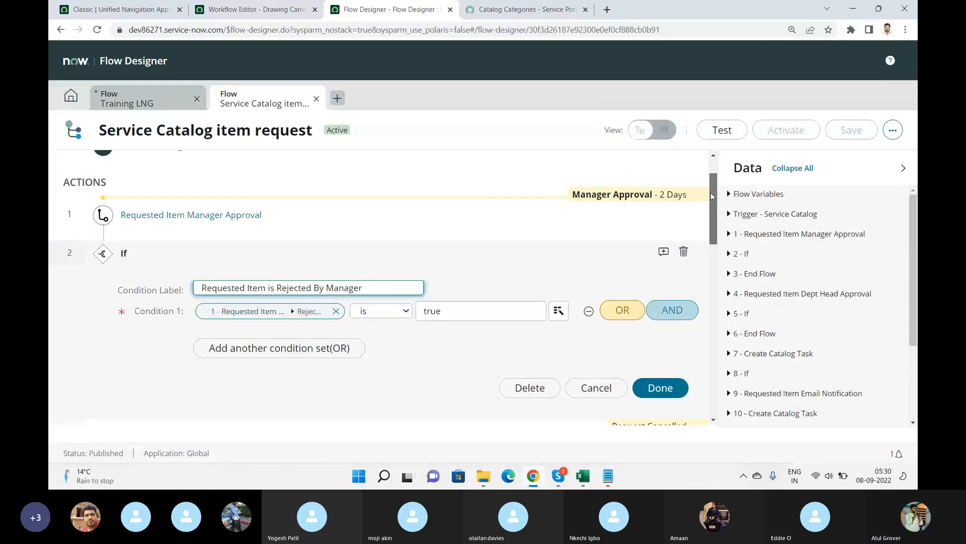
{"action": "left_click_drag", "start_coordinate": [710, 193], "coordinate": [709, 328]}
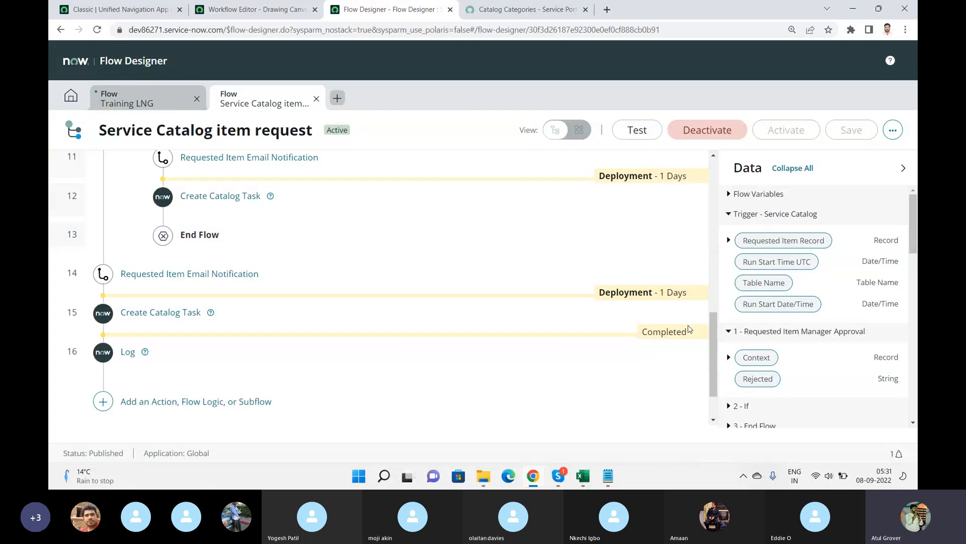
{"action": "left_click_drag", "start_coordinate": [715, 348], "coordinate": [717, 296]}
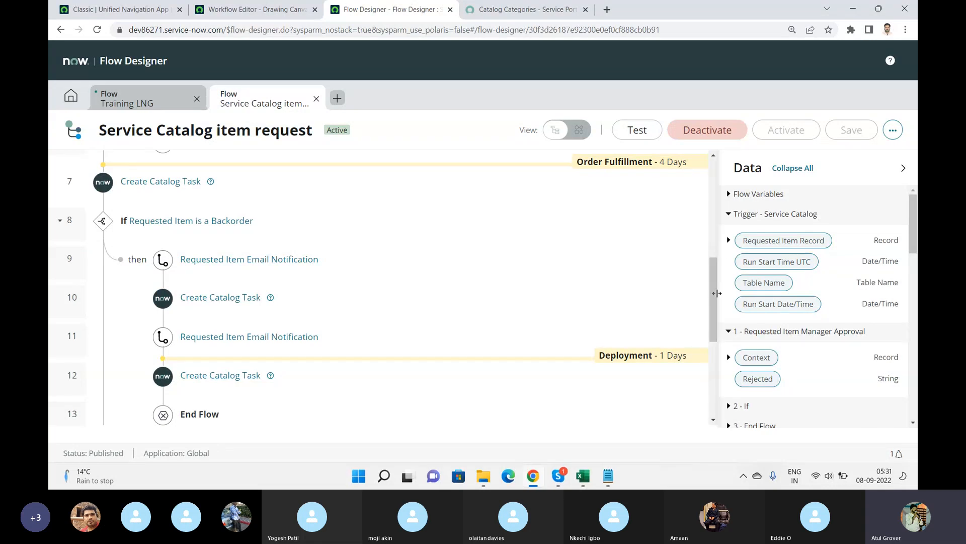
Save and activate the Training LNG flow.
{"action": "left_click", "coordinate": [129, 108]}
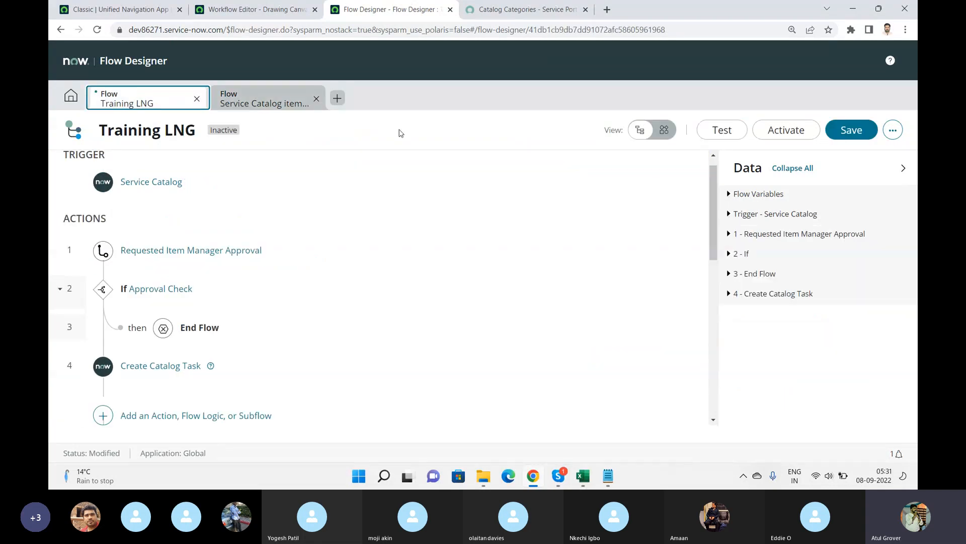
{"action": "left_click", "coordinate": [847, 131]}
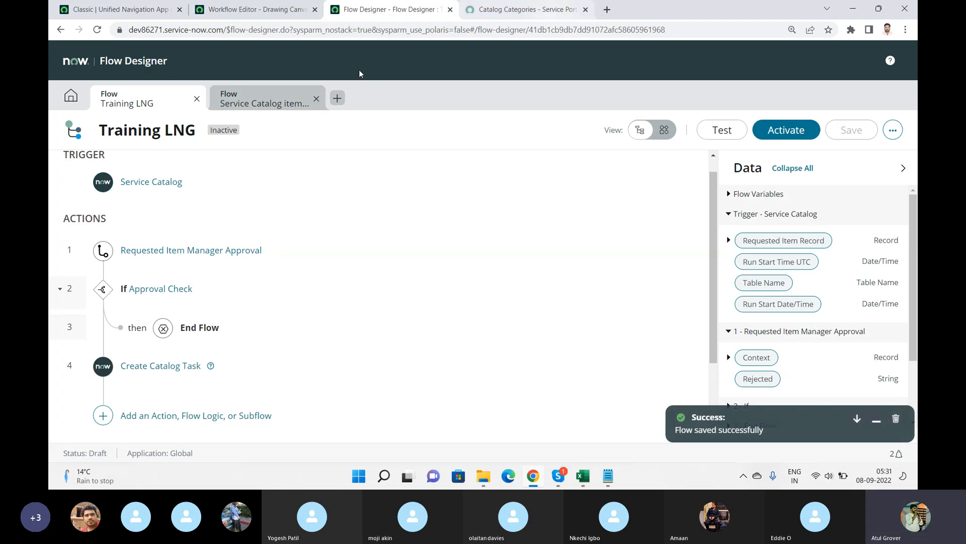
{"action": "left_click", "coordinate": [787, 131]}
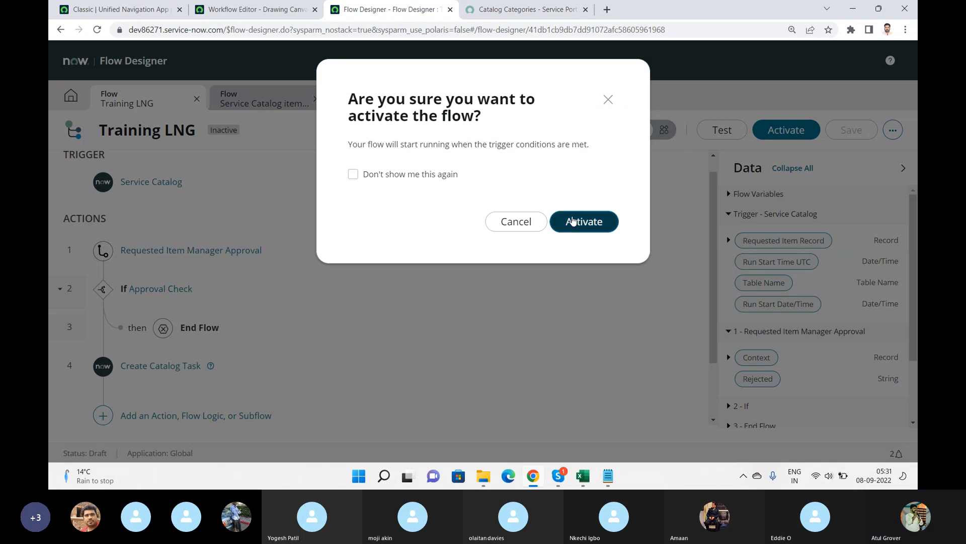
{"action": "left_click", "coordinate": [573, 220]}
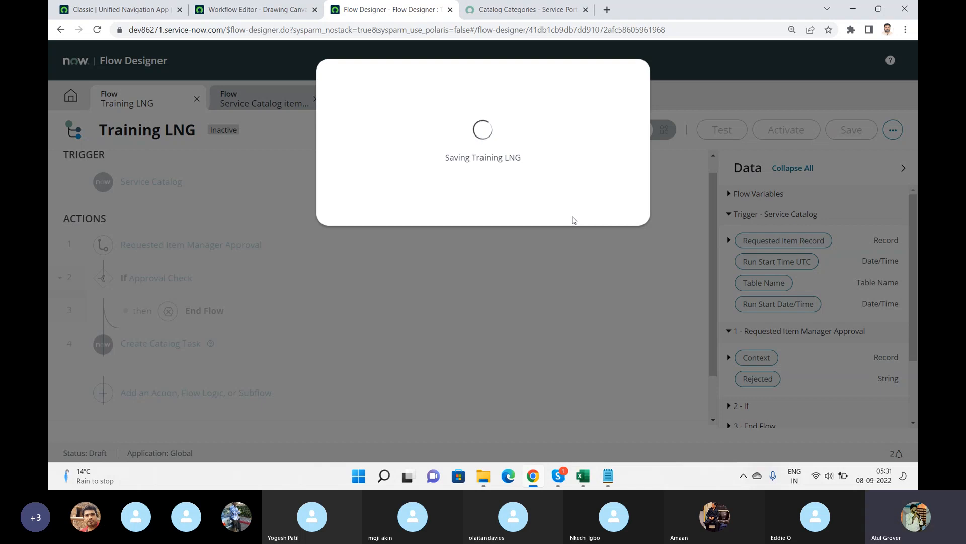
Open the Users list from the application navigator.
{"action": "left_click", "coordinate": [130, 9]}
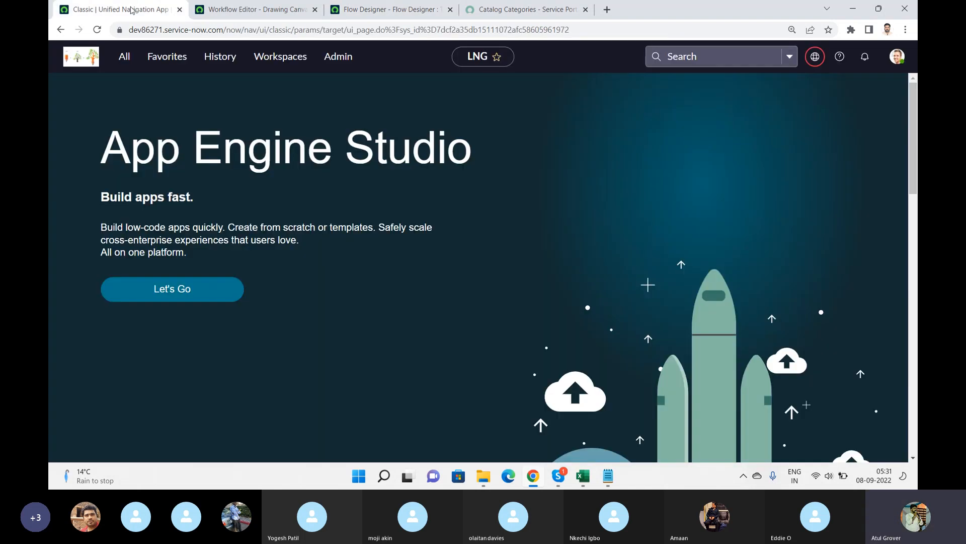
{"action": "left_click", "coordinate": [125, 57]}
{"action": "type", "text": "user"}
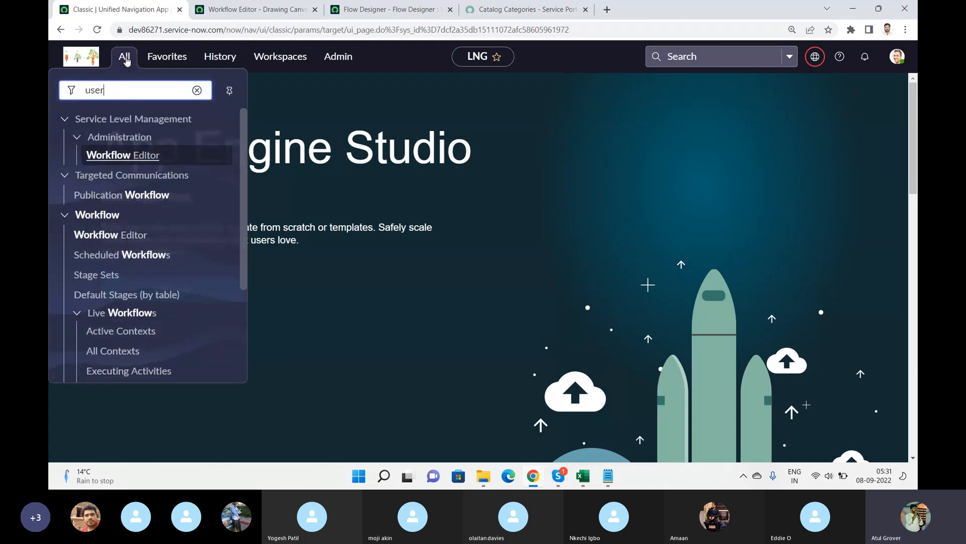
{"action": "type", "text": " a"}
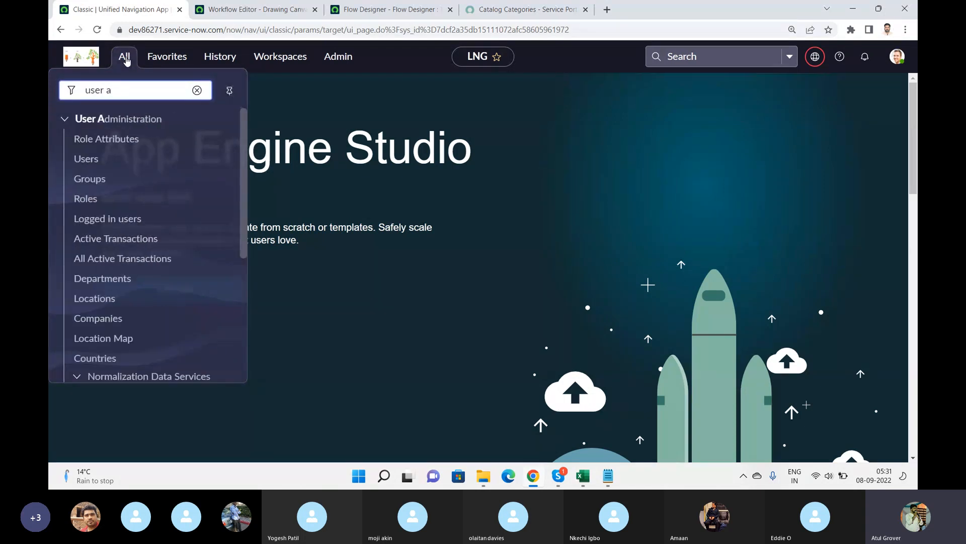
{"action": "left_click", "coordinate": [222, 158]}
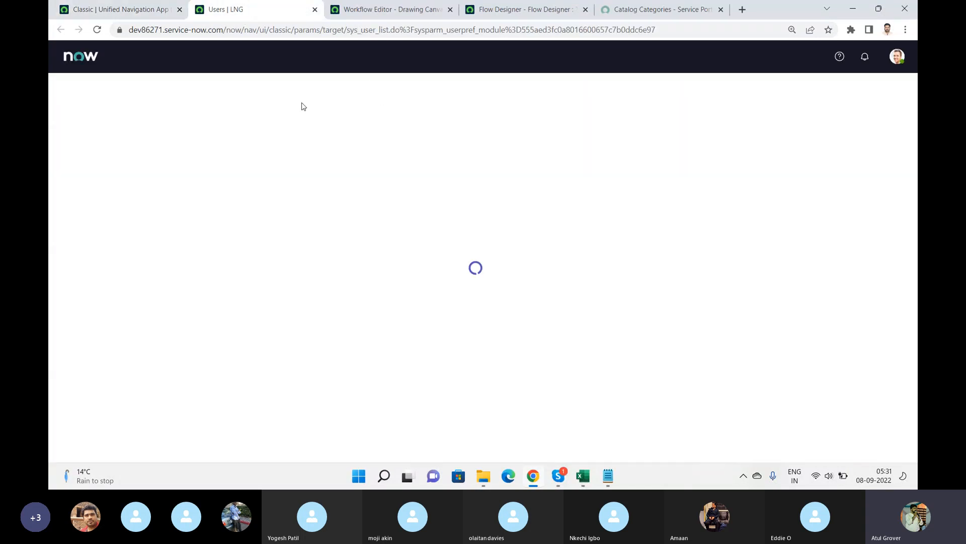
Filter the users by User ID LNG and open the LNG user record.
{"action": "left_click", "coordinate": [169, 154]}
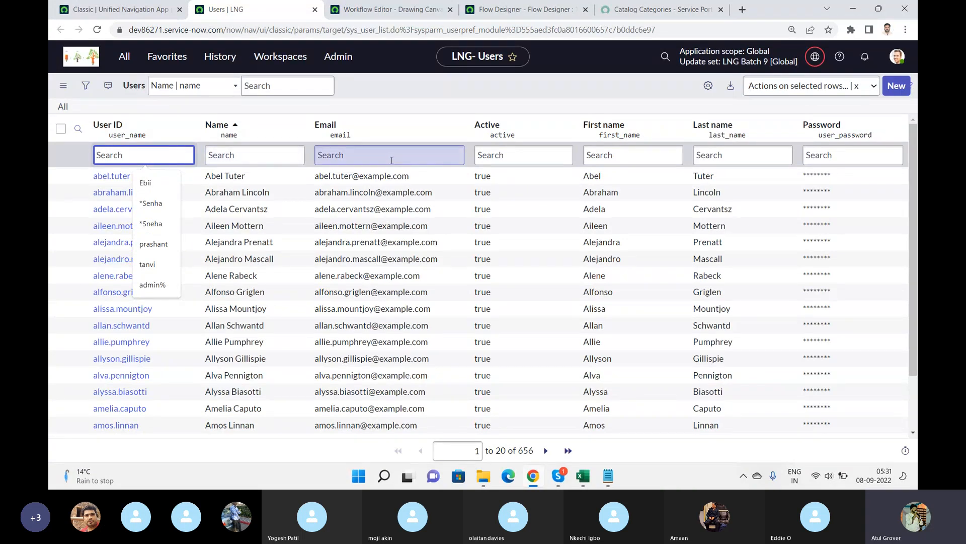
{"action": "type", "text": "LNG"}
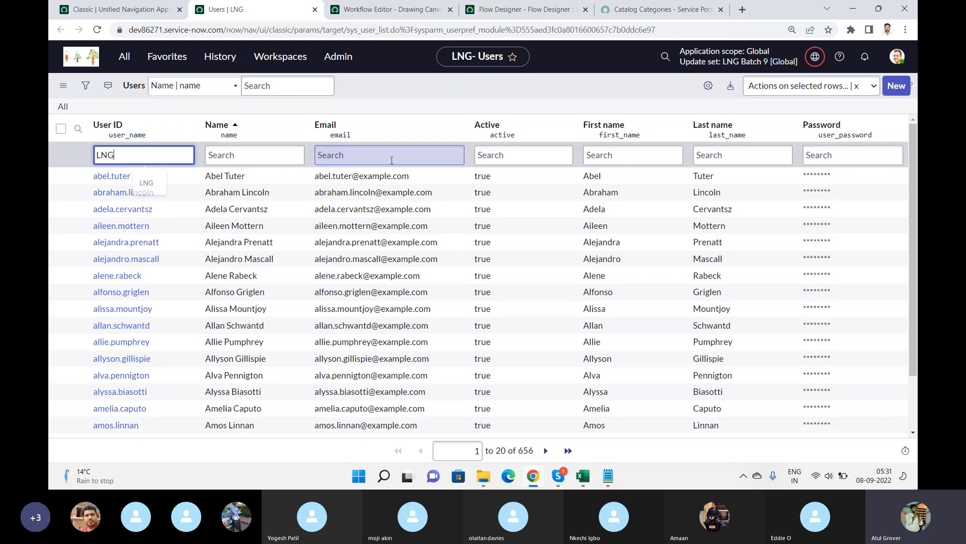
{"action": "key", "text": "Return"}
{"action": "left_click", "coordinate": [101, 176]}
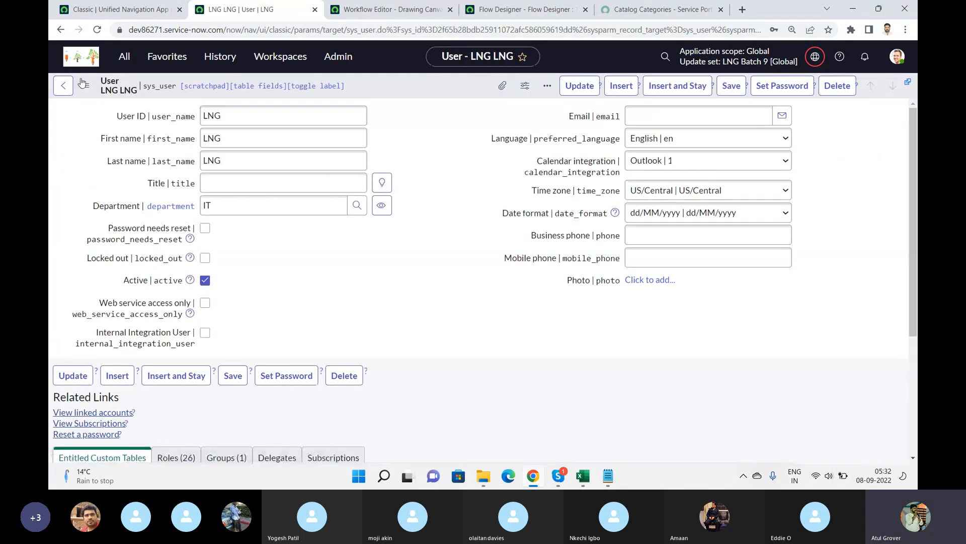
Return to the filtered user list and open the logged-in user's profile.
{"action": "left_click", "coordinate": [63, 86]}
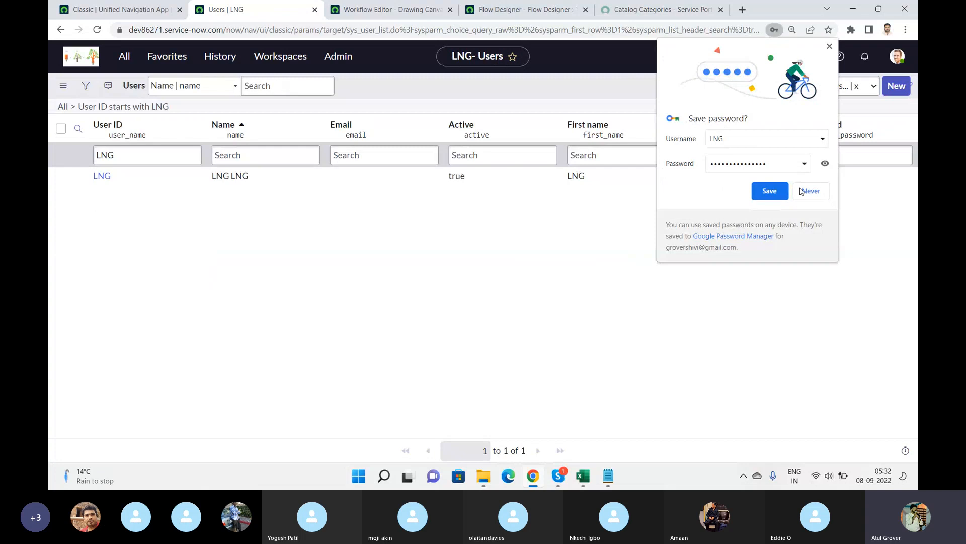
{"action": "left_click", "coordinate": [810, 191]}
{"action": "left_click", "coordinate": [901, 61]}
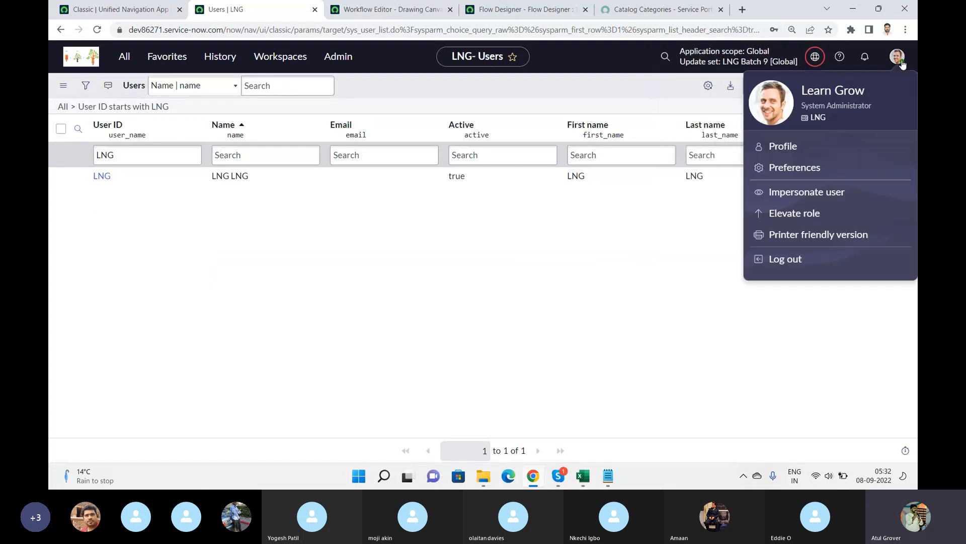
{"action": "left_click", "coordinate": [788, 149]}
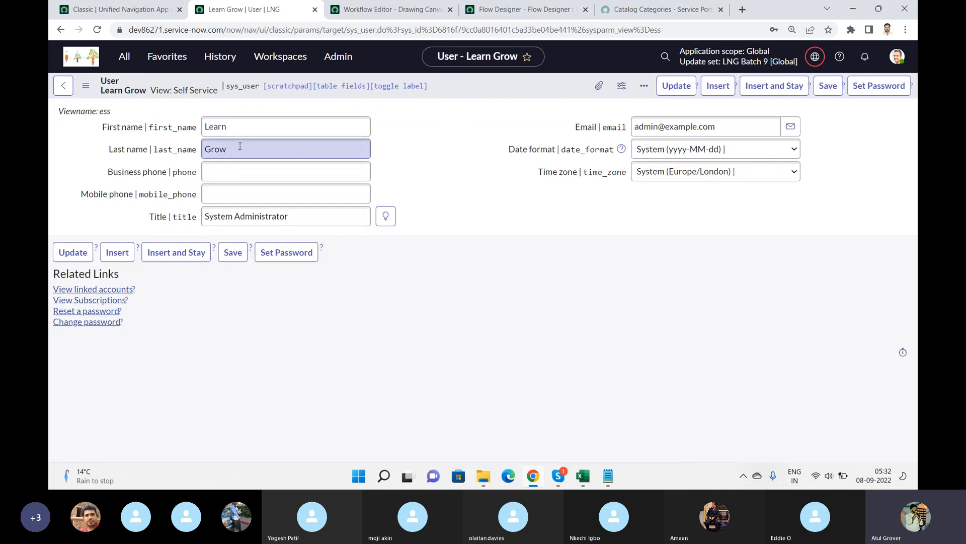
{"action": "left_click", "coordinate": [86, 85]}
{"action": "mouse_move", "coordinate": [148, 166]}
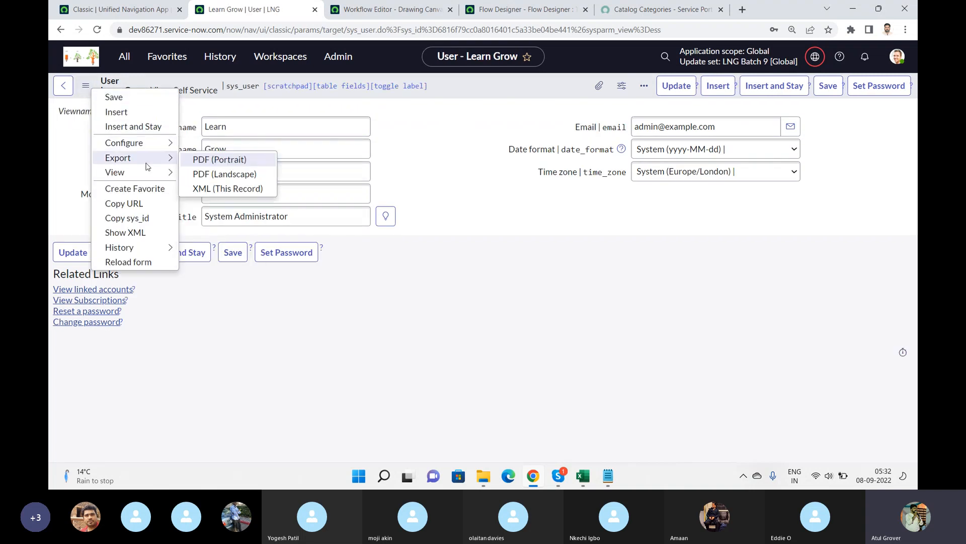
{"action": "left_click", "coordinate": [223, 199]}
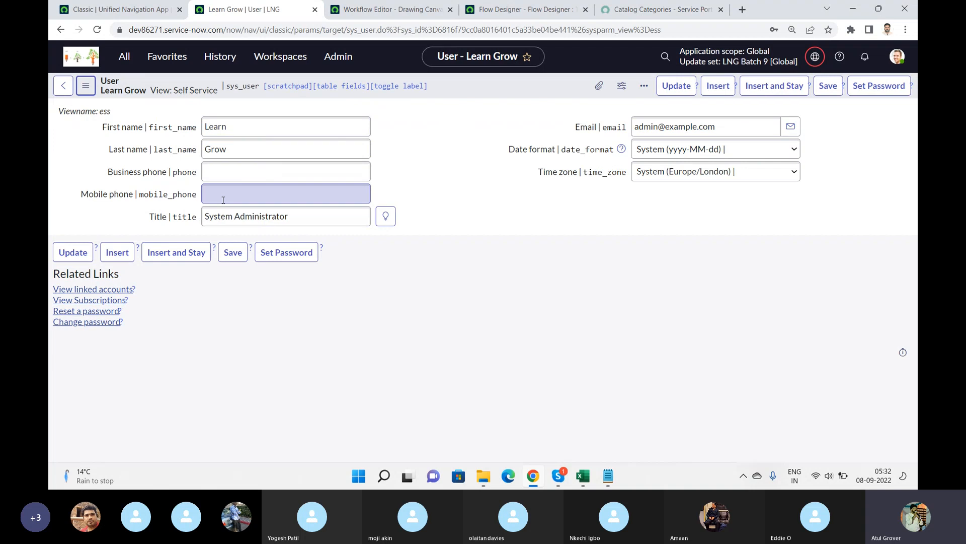
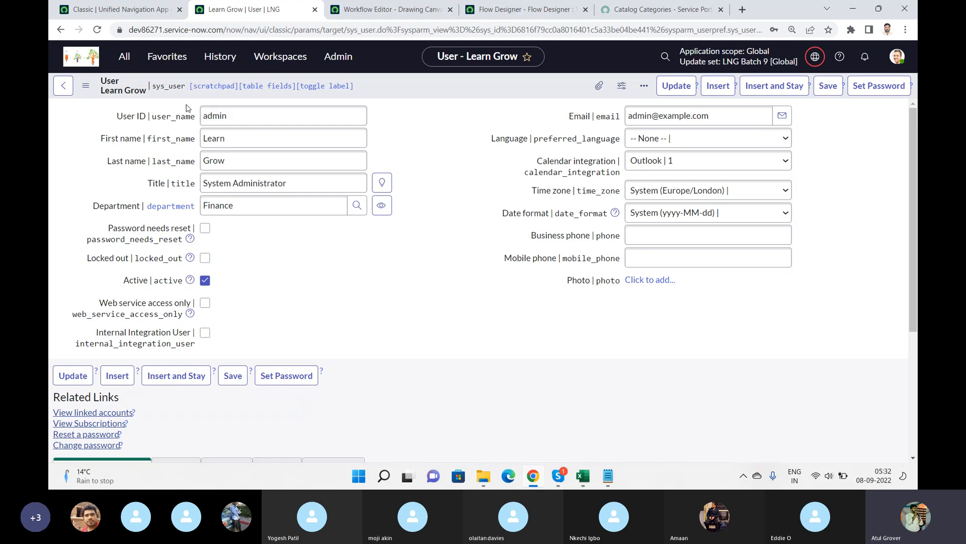
Open the Users list from the application navigator and filter it by User ID admin.
{"action": "double_click", "coordinate": [240, 118]}
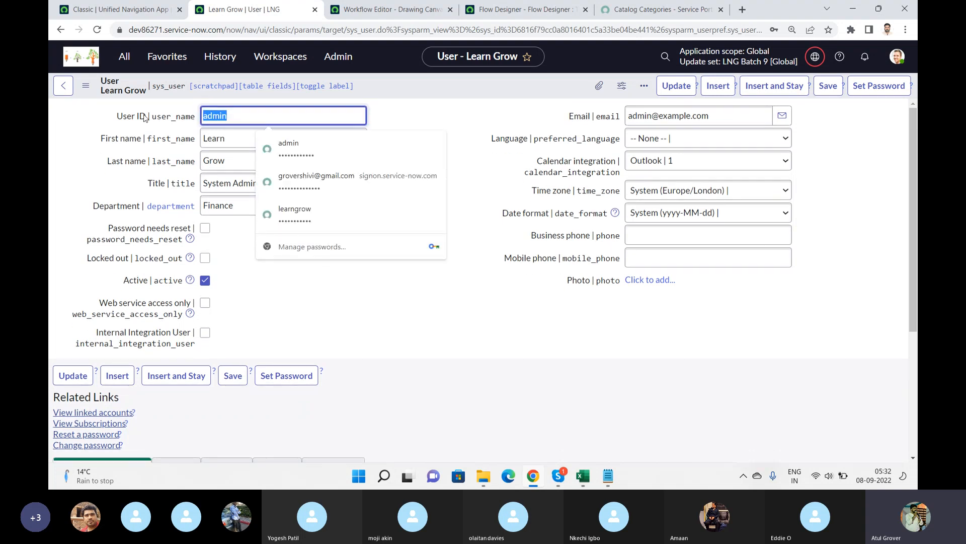
{"action": "left_click", "coordinate": [125, 56]}
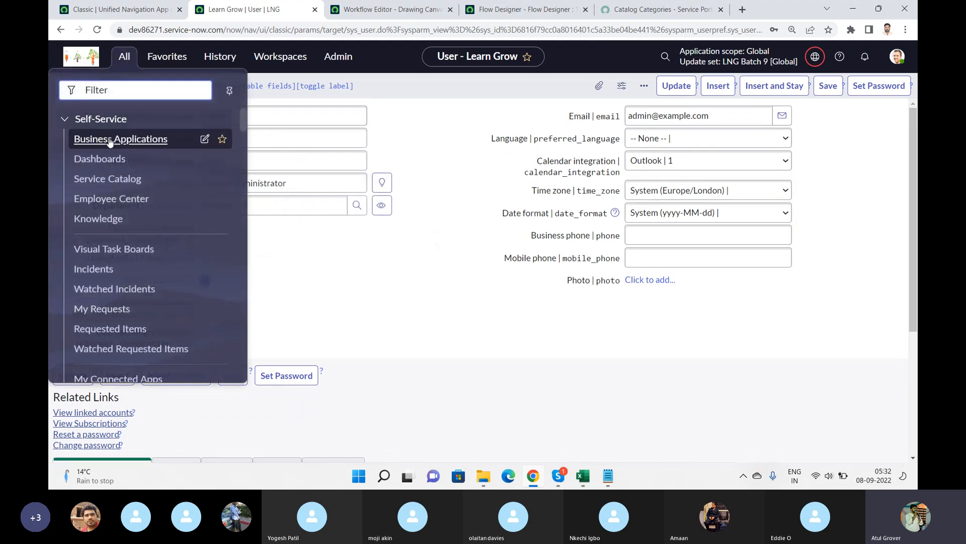
{"action": "type", "text": "user a"}
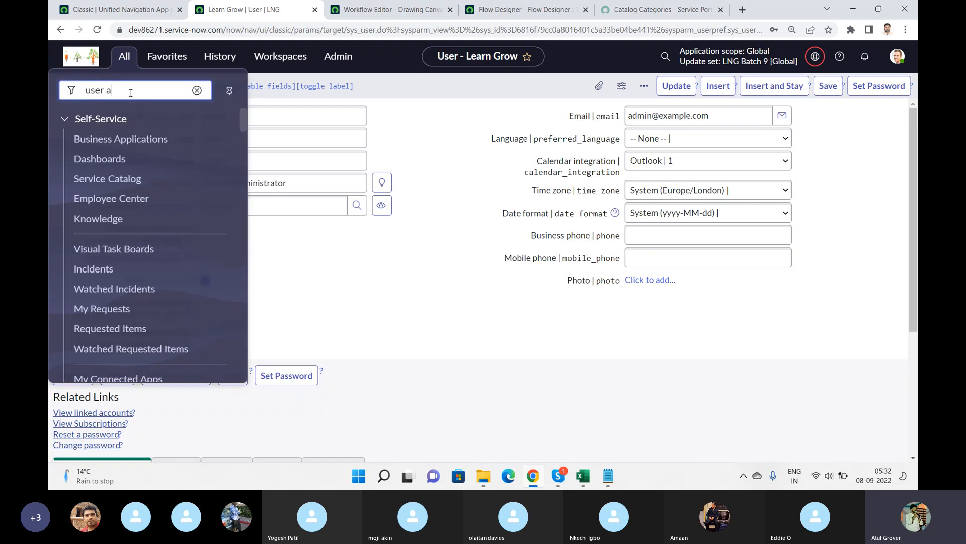
{"action": "left_click", "coordinate": [87, 158]}
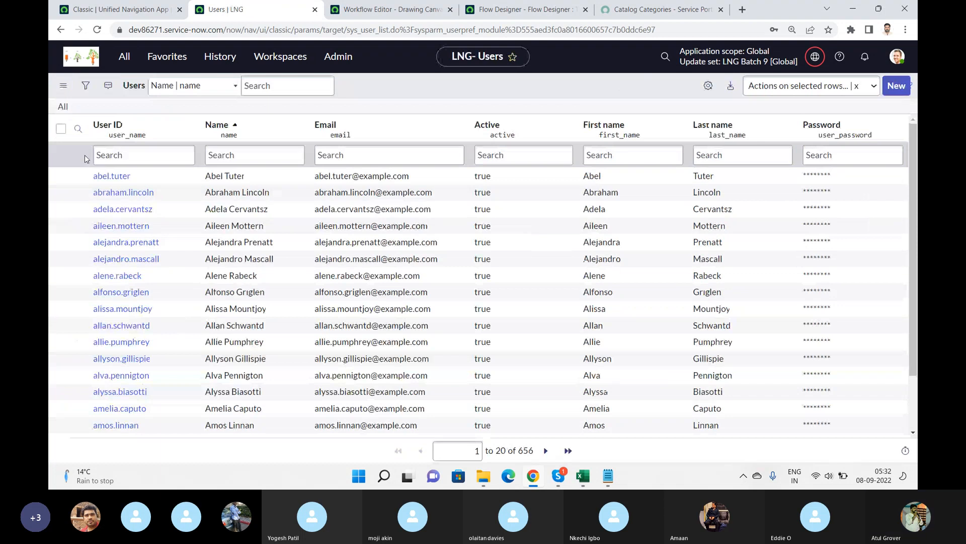
{"action": "left_click", "coordinate": [151, 157]}
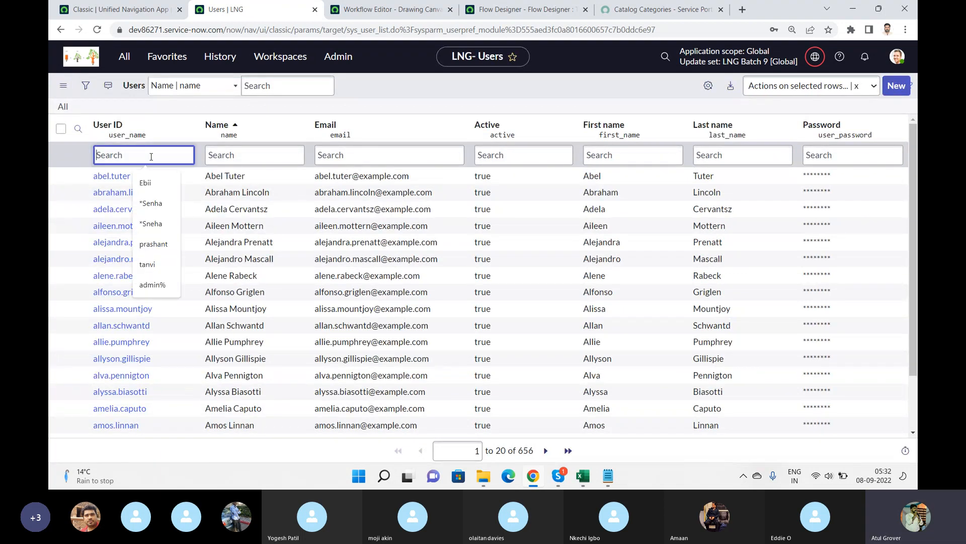
{"action": "type", "text": "admin"}
{"action": "key", "text": "Return"}
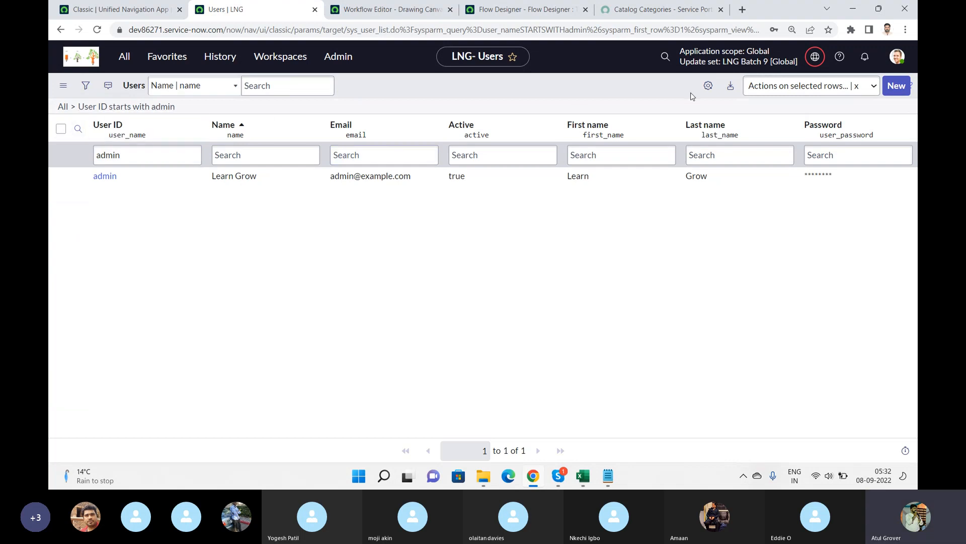
Personalize the user list columns to add Manager, positioned right after Name.
{"action": "left_click", "coordinate": [709, 86]}
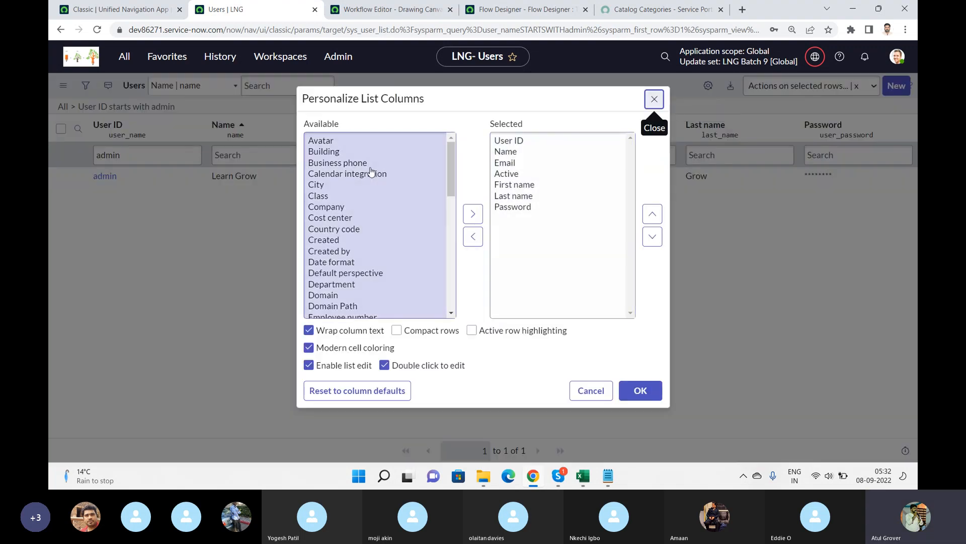
{"action": "left_click", "coordinate": [369, 167]}
{"action": "key", "text": "m"}
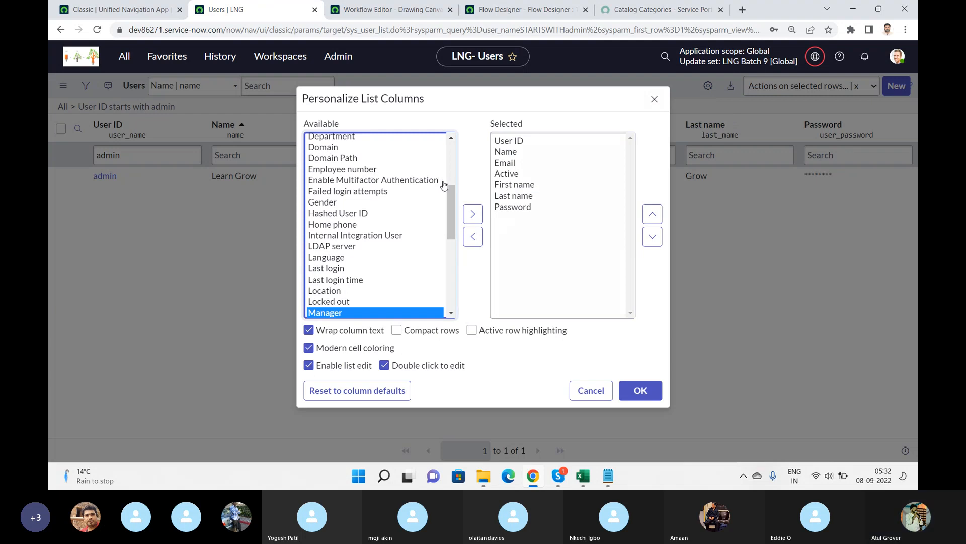
{"action": "left_click", "coordinate": [476, 221]}
{"action": "left_click", "coordinate": [653, 213]}
{"action": "left_click", "coordinate": [653, 213]}
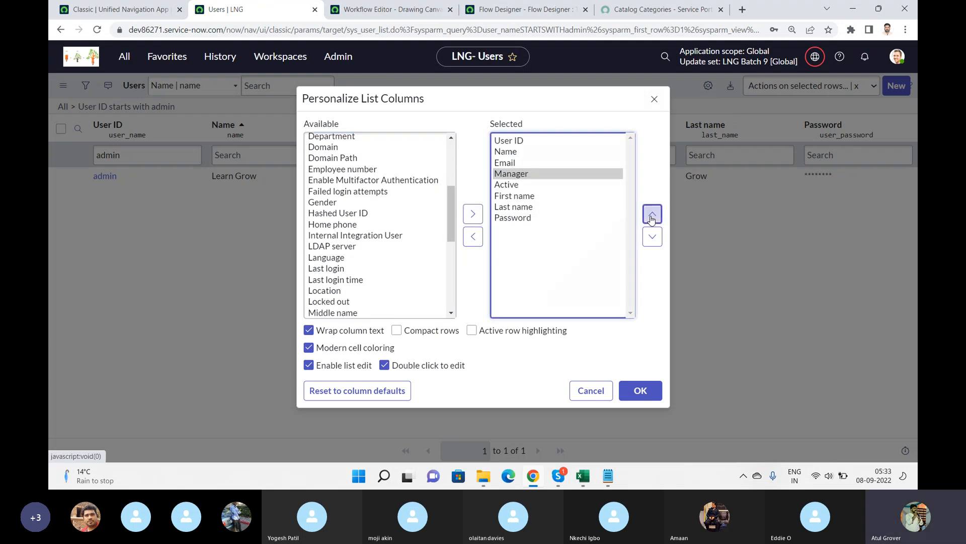
{"action": "left_click", "coordinate": [653, 214]}
{"action": "left_click", "coordinate": [639, 393]}
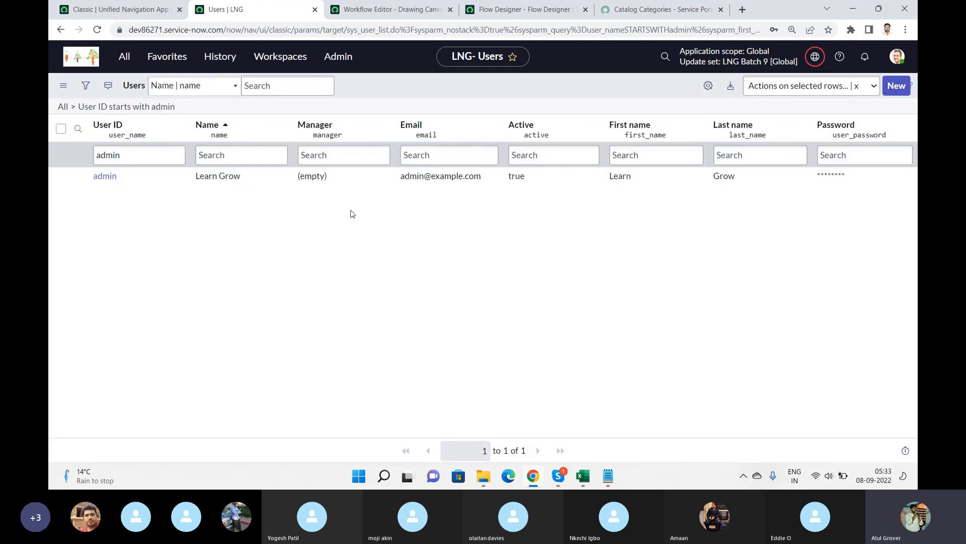
Set the admin user's Manager to the chosen manager user by editing the list cell inline.
{"action": "double_click", "coordinate": [355, 173]}
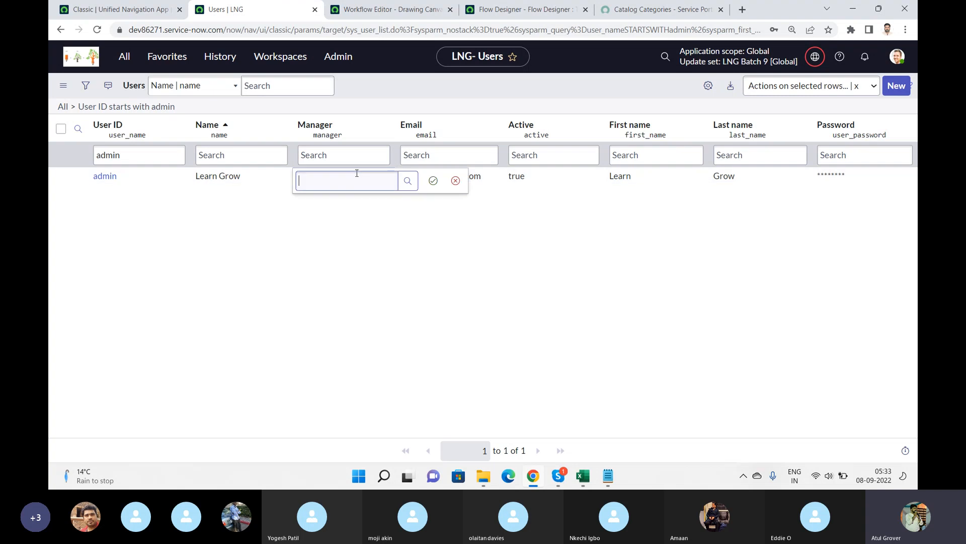
{"action": "type", "text": "Sh"}
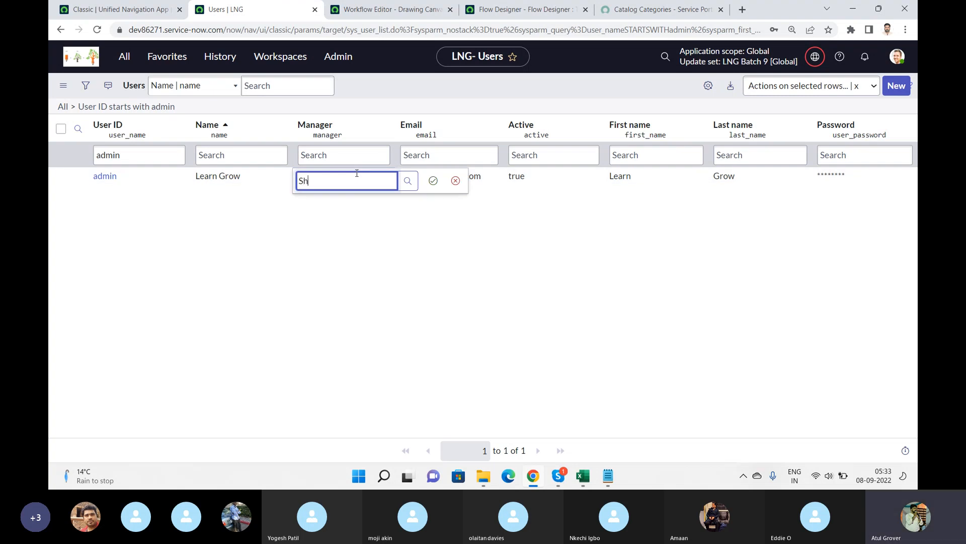
{"action": "type", "text": "ay"}
{"action": "key", "text": "BackSpace"}
{"action": "type", "text": "ya"}
{"action": "left_click", "coordinate": [326, 215]}
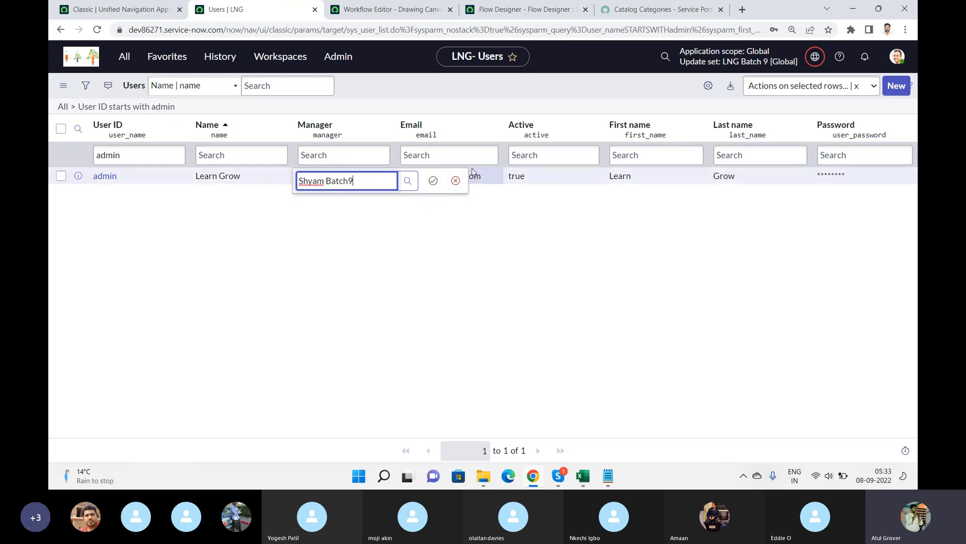
{"action": "left_click", "coordinate": [433, 180]}
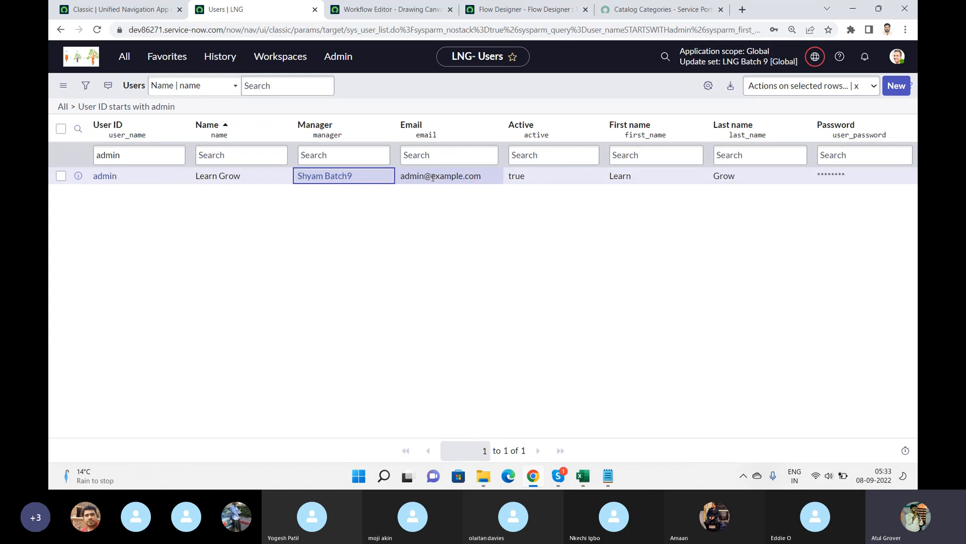
Open Catalog Builder from the application navigator.
{"action": "left_click", "coordinate": [387, 9]}
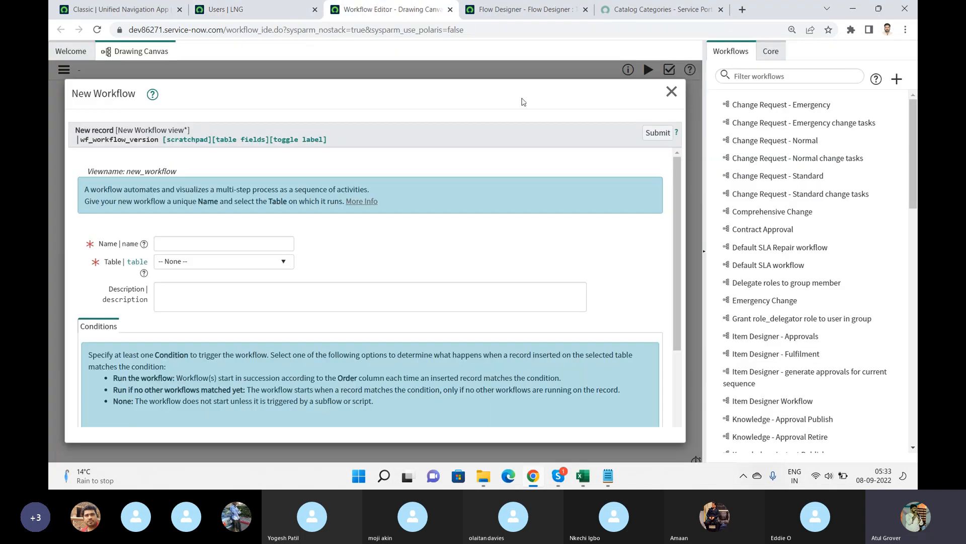
{"action": "left_click", "coordinate": [522, 9]}
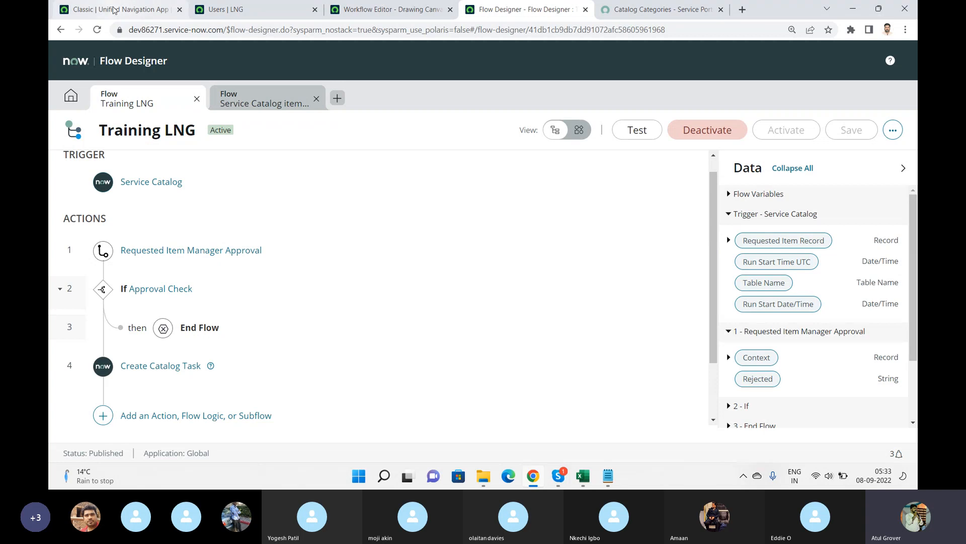
{"action": "left_click", "coordinate": [116, 10]}
{"action": "left_click", "coordinate": [129, 59]}
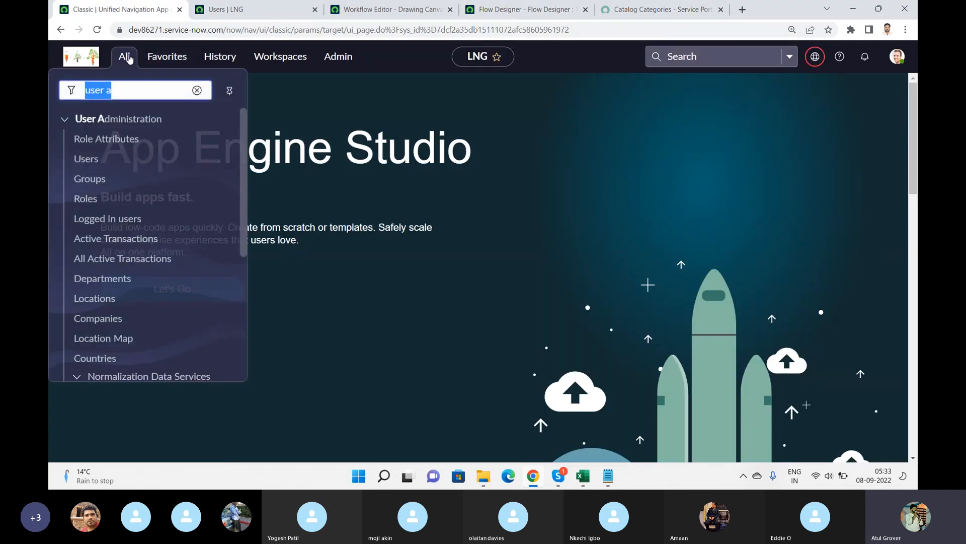
{"action": "type", "text": "ca"}
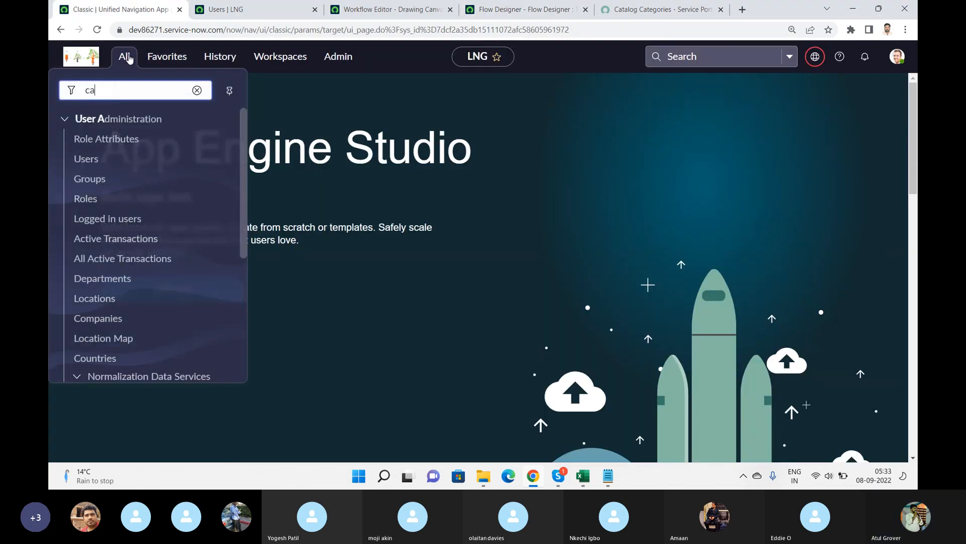
{"action": "type", "text": "talog"}
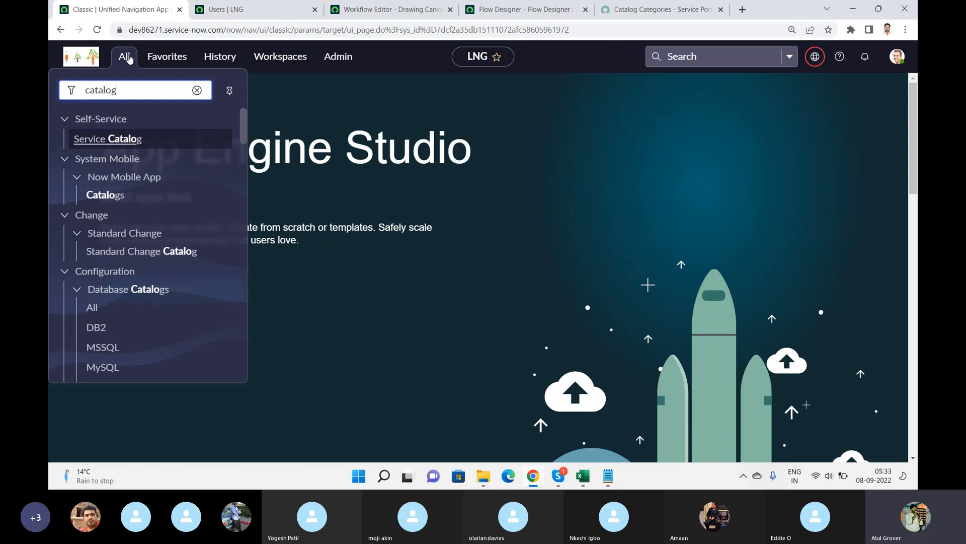
{"action": "type", "text": " bui"}
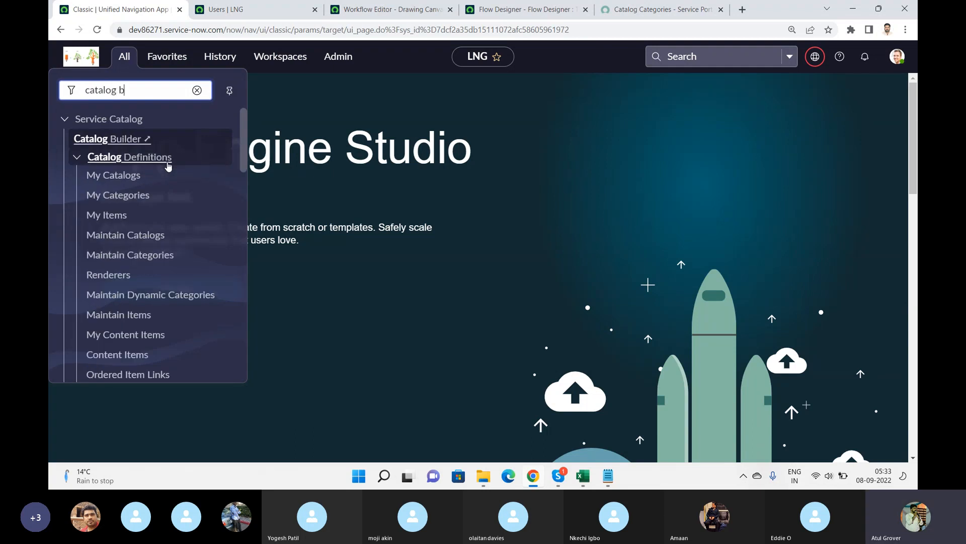
{"action": "left_click", "coordinate": [111, 140]}
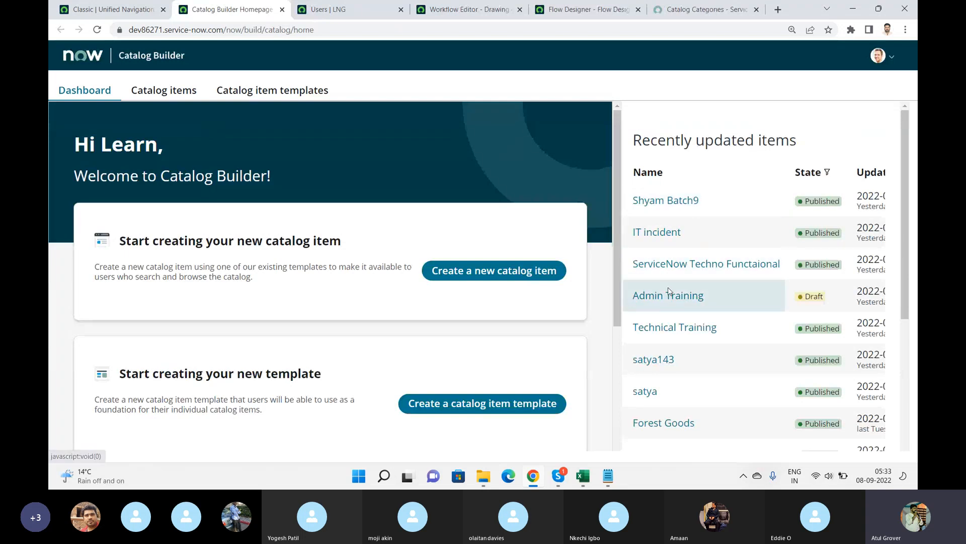
Edit the Technical Training catalog item and set its fulfillment Selected flow to Training LNG.
{"action": "left_click", "coordinate": [672, 329]}
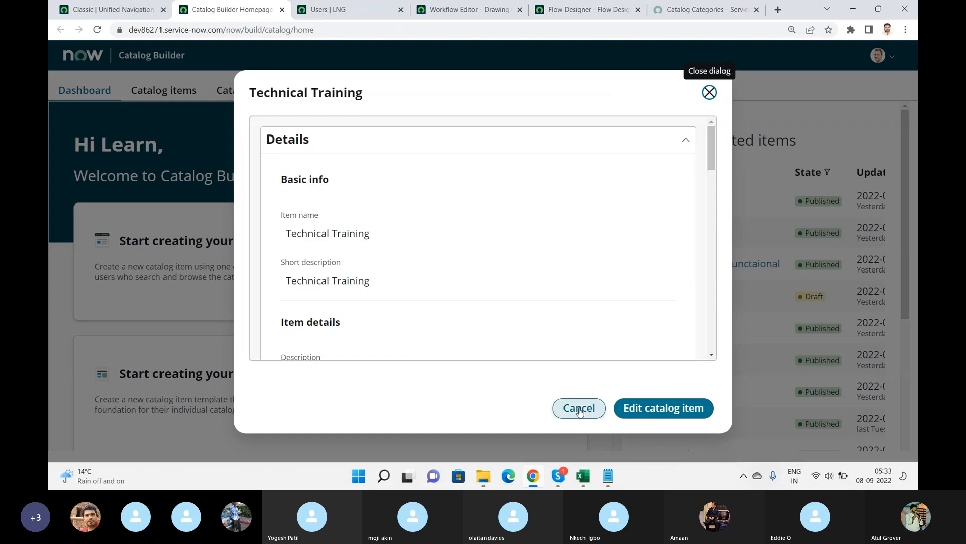
{"action": "left_click", "coordinate": [642, 409]}
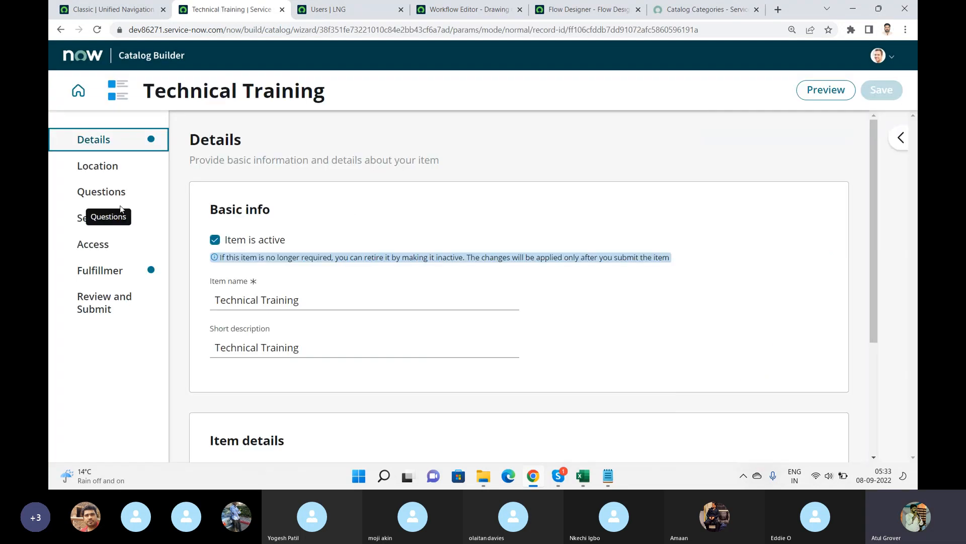
{"action": "left_click", "coordinate": [95, 274]}
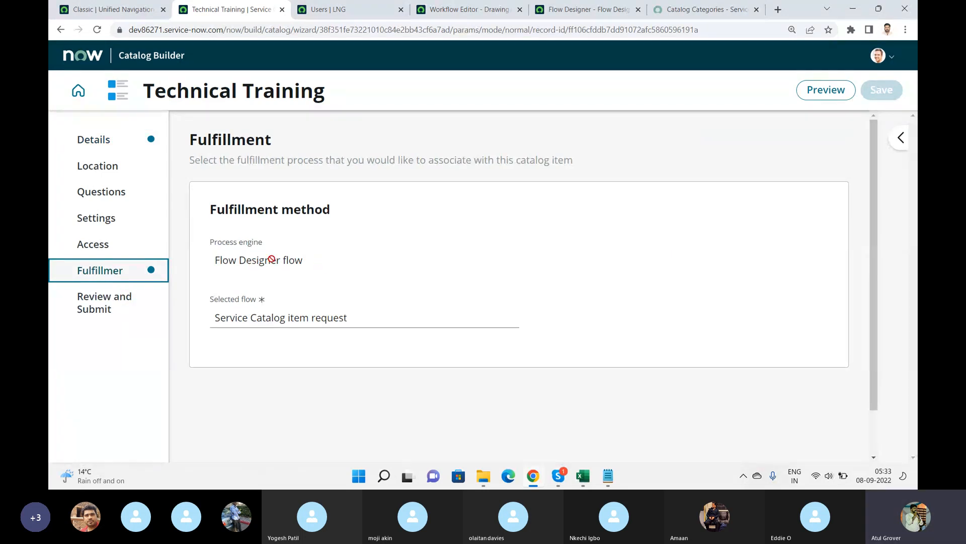
{"action": "triple_click", "coordinate": [250, 260]}
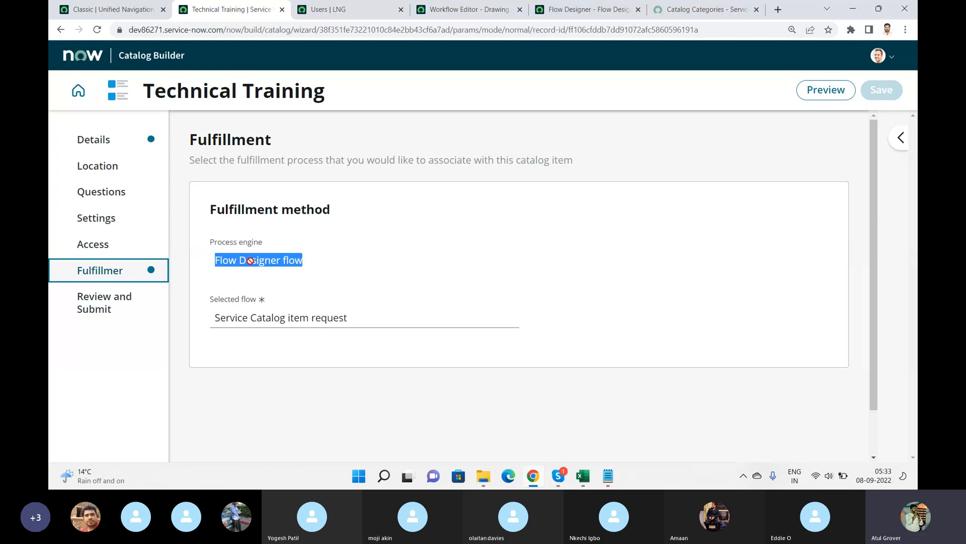
{"action": "left_click", "coordinate": [360, 313]}
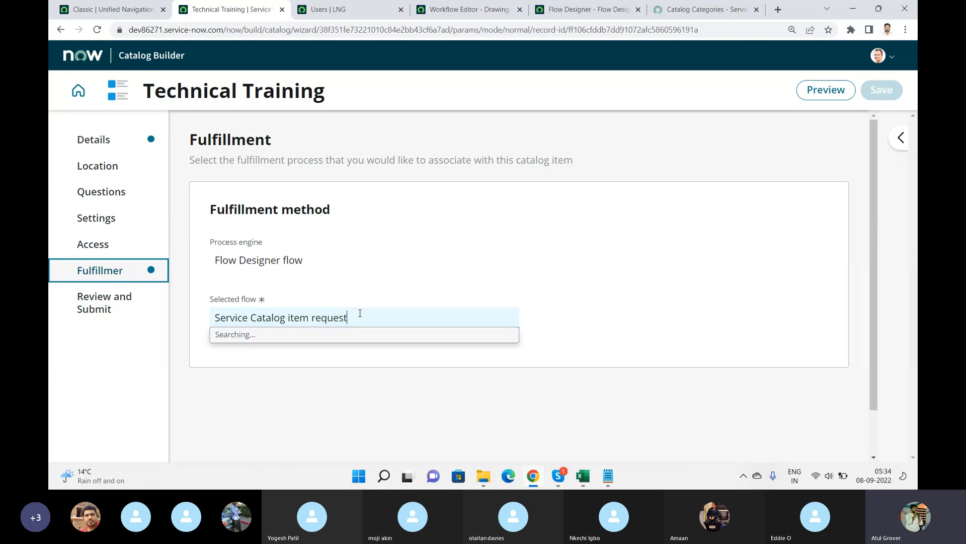
{"action": "left_click_drag", "start_coordinate": [360, 313], "coordinate": [76, 296]}
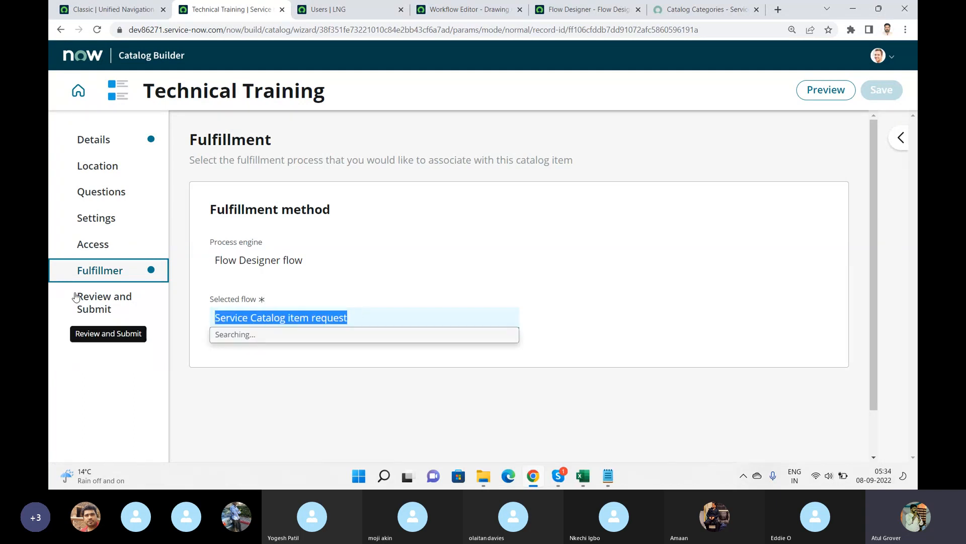
{"action": "type", "text": "Tra"}
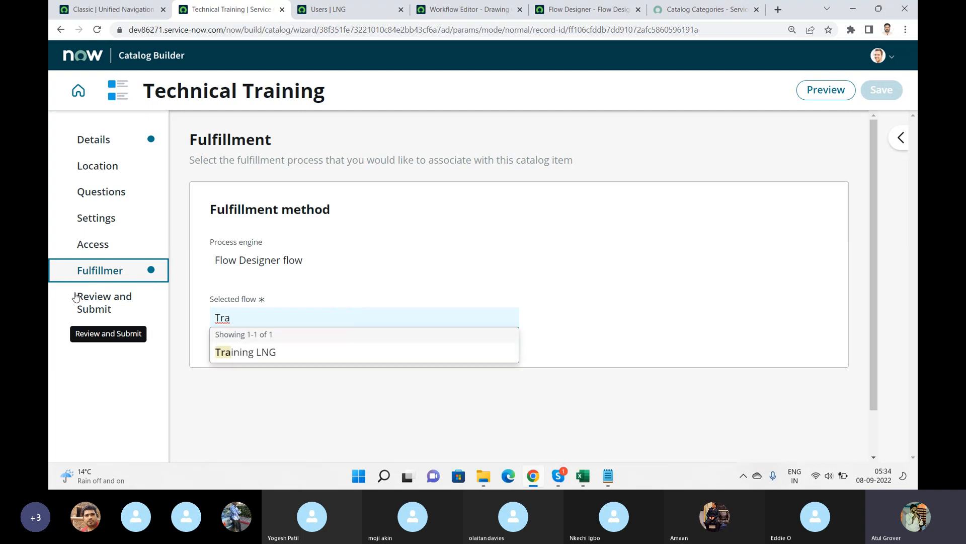
{"action": "left_click", "coordinate": [251, 351]}
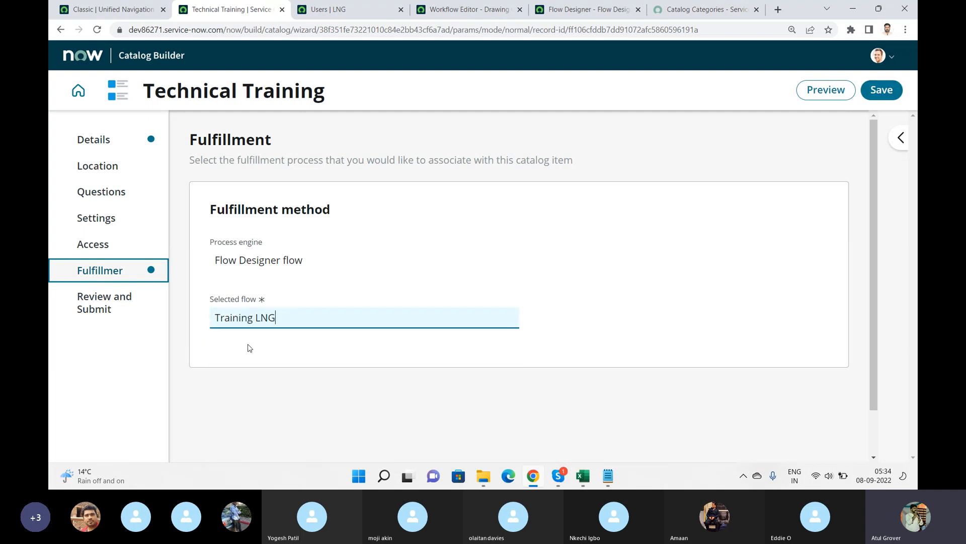
Save and submit the Technical Training catalog item.
{"action": "left_click", "coordinate": [882, 90]}
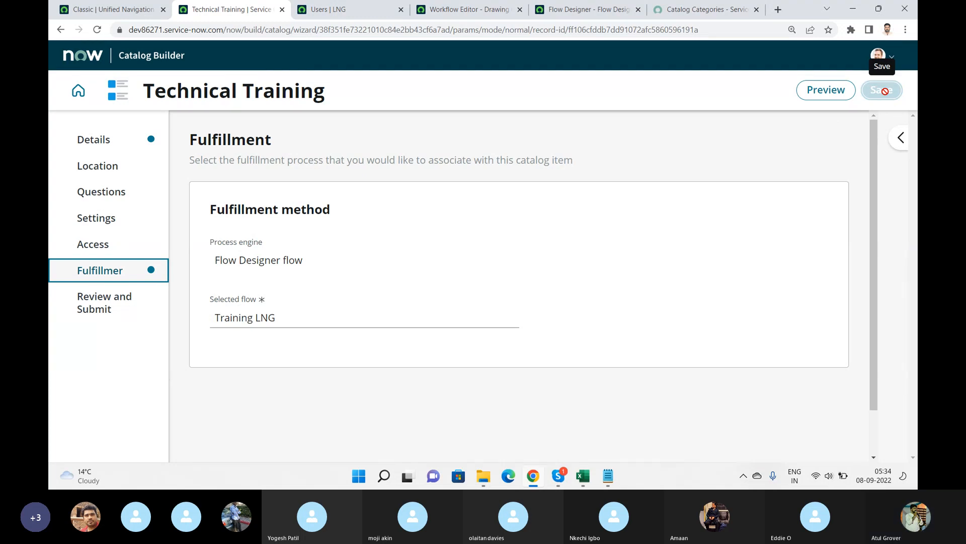
{"action": "left_click", "coordinate": [132, 313]}
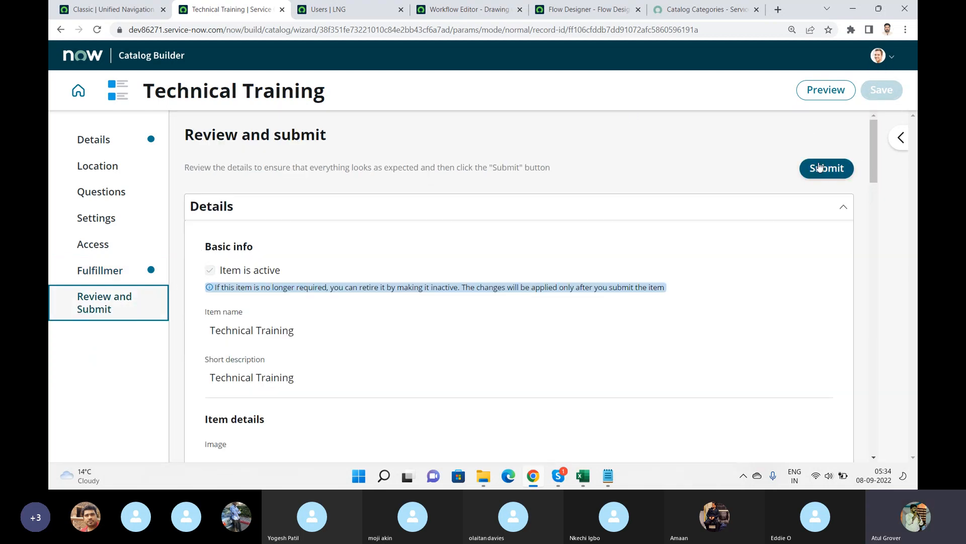
{"action": "left_click", "coordinate": [821, 168]}
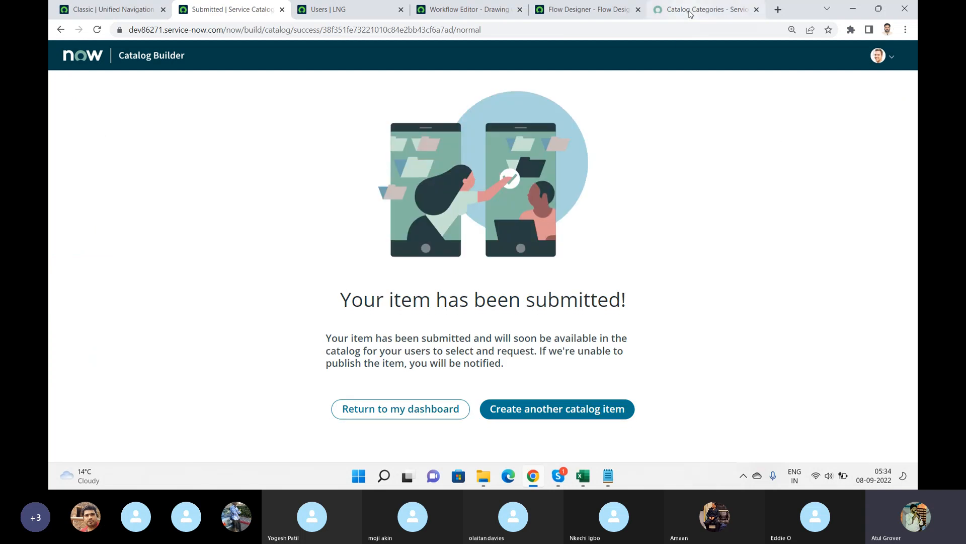
Browse the LNG Training catalog in the Service Portal.
{"action": "left_click", "coordinate": [693, 12]}
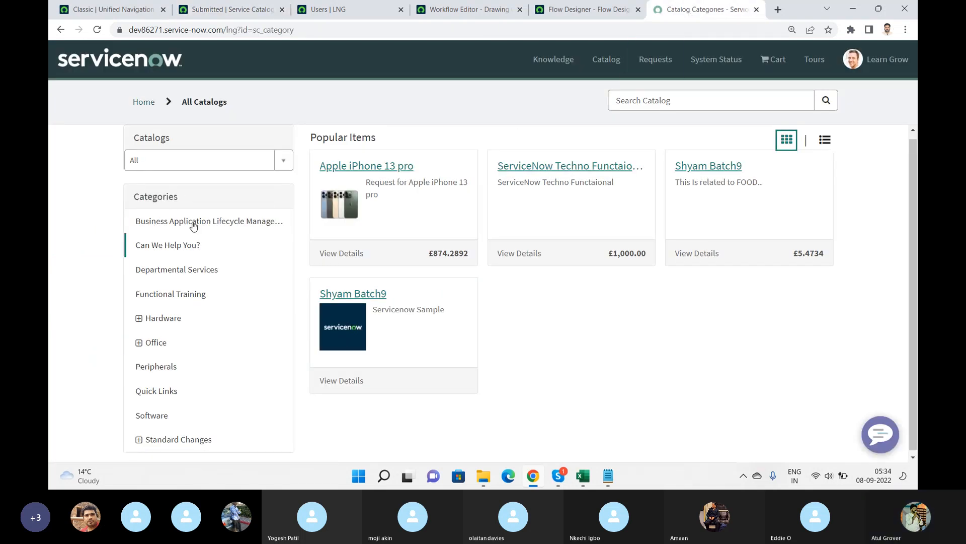
{"action": "left_click", "coordinate": [192, 162]}
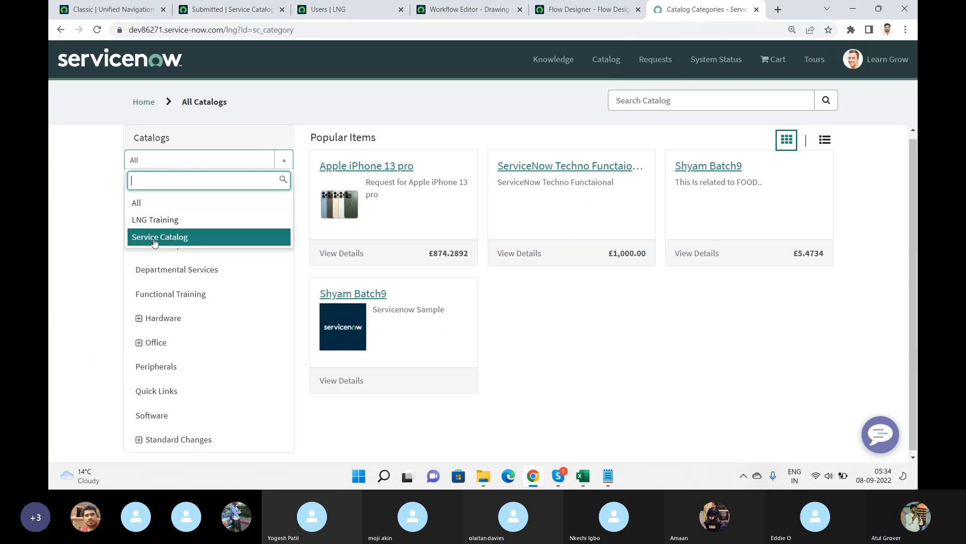
{"action": "left_click", "coordinate": [155, 223]}
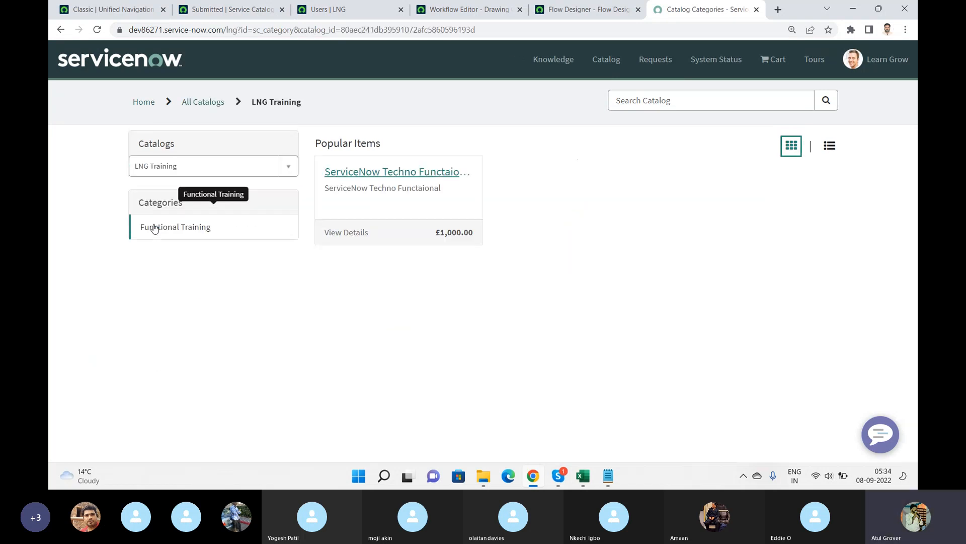
Switch to the Service Catalog and open the Technical Training item under Hardware > Printers.
{"action": "left_click", "coordinate": [199, 167]}
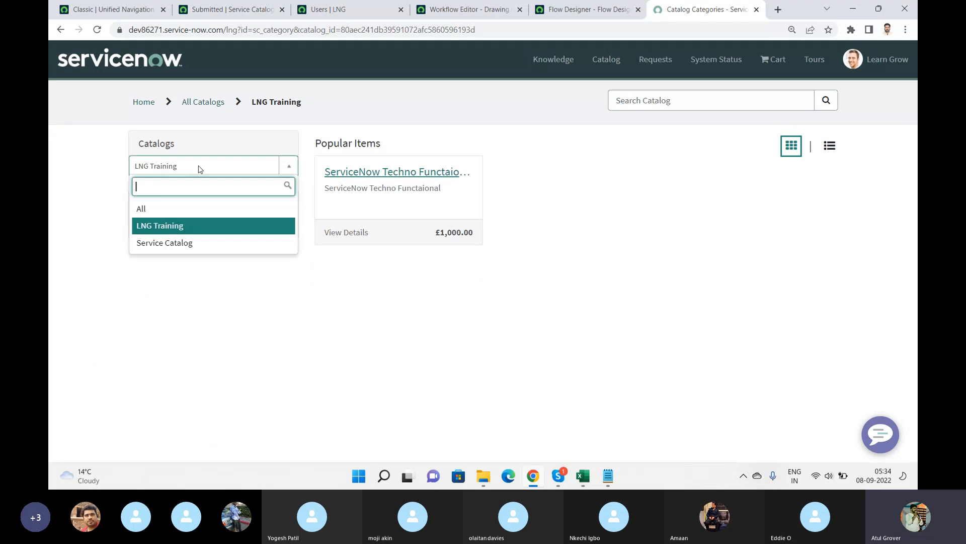
{"action": "left_click", "coordinate": [162, 244]}
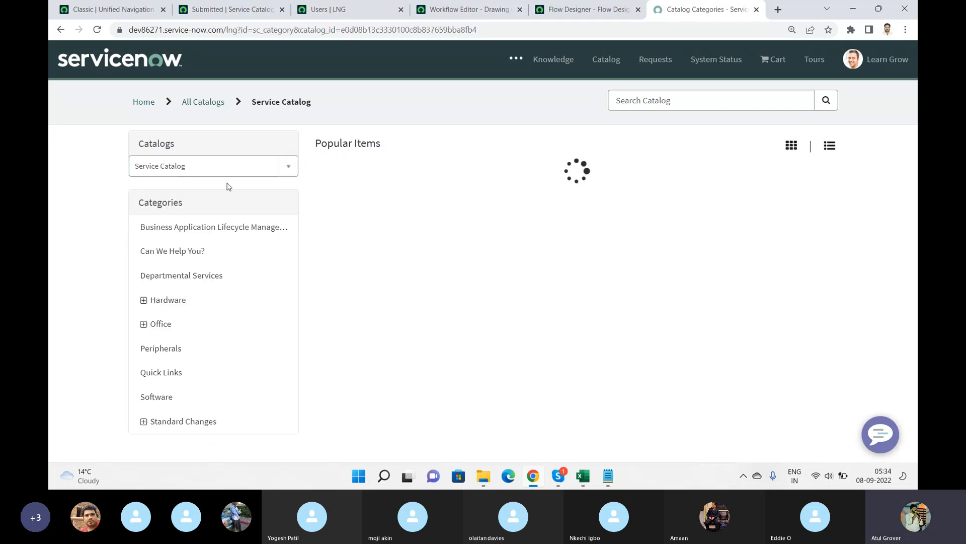
{"action": "left_click", "coordinate": [143, 301]}
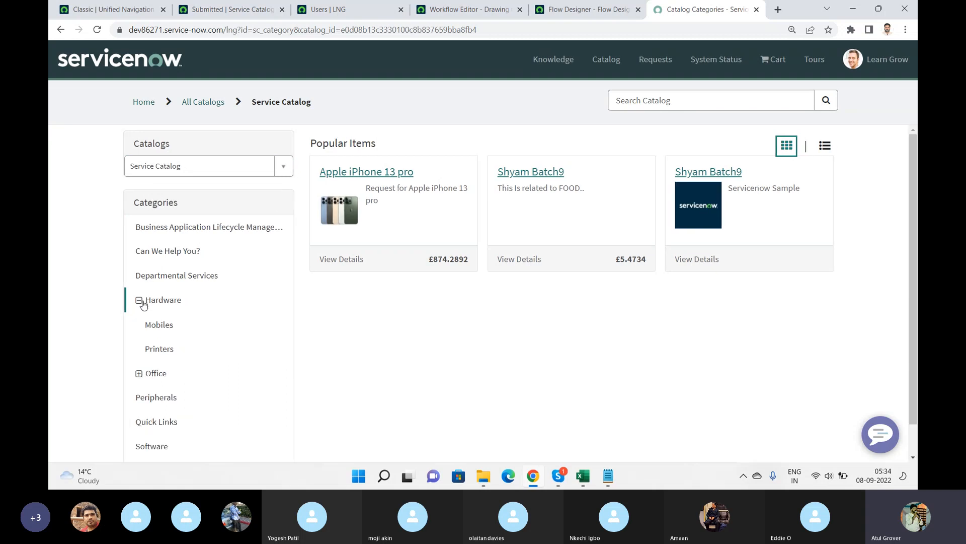
{"action": "left_click", "coordinate": [162, 352]}
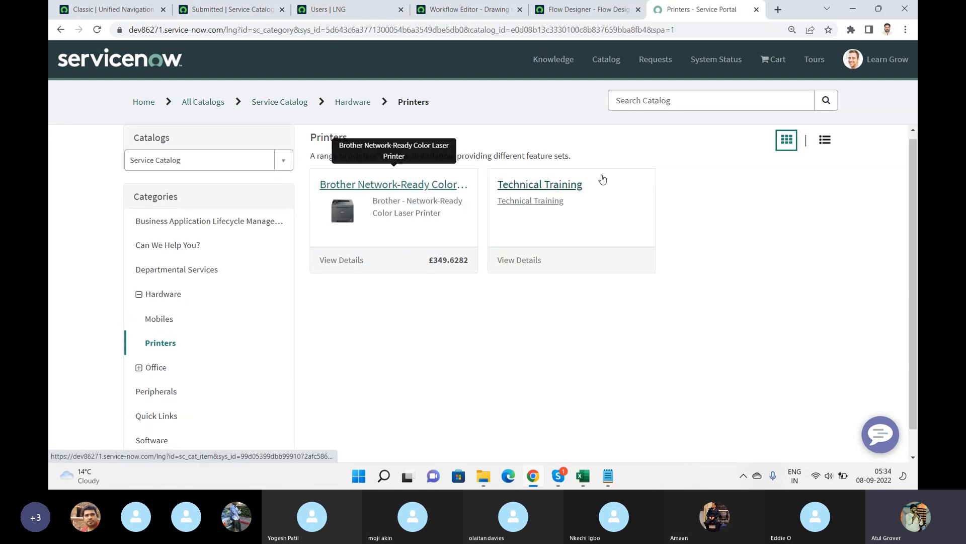
{"action": "left_click", "coordinate": [530, 186]}
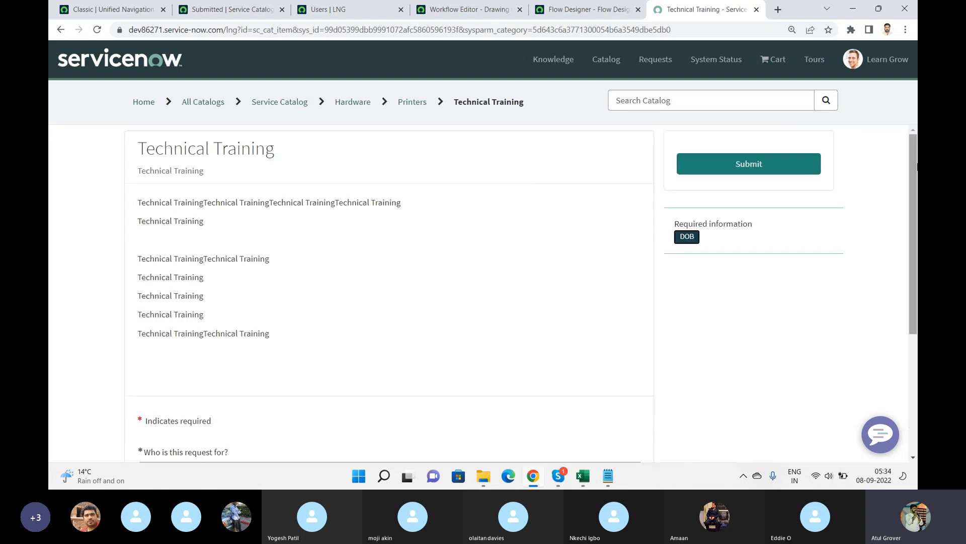
Fill in the DOB field with today's date from the calendar and submit the Technical Training request.
{"action": "left_click_drag", "start_coordinate": [915, 167], "coordinate": [913, 288]}
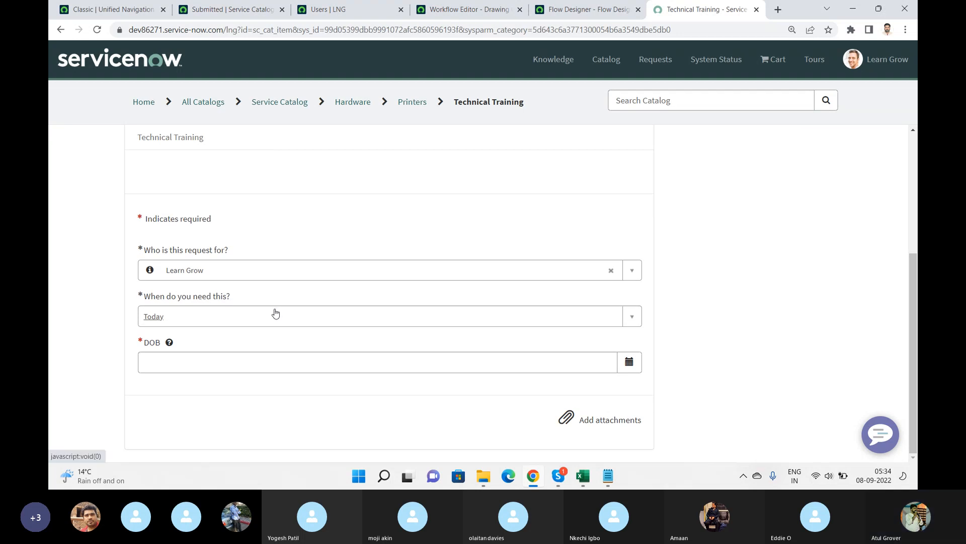
{"action": "left_click", "coordinate": [253, 363]}
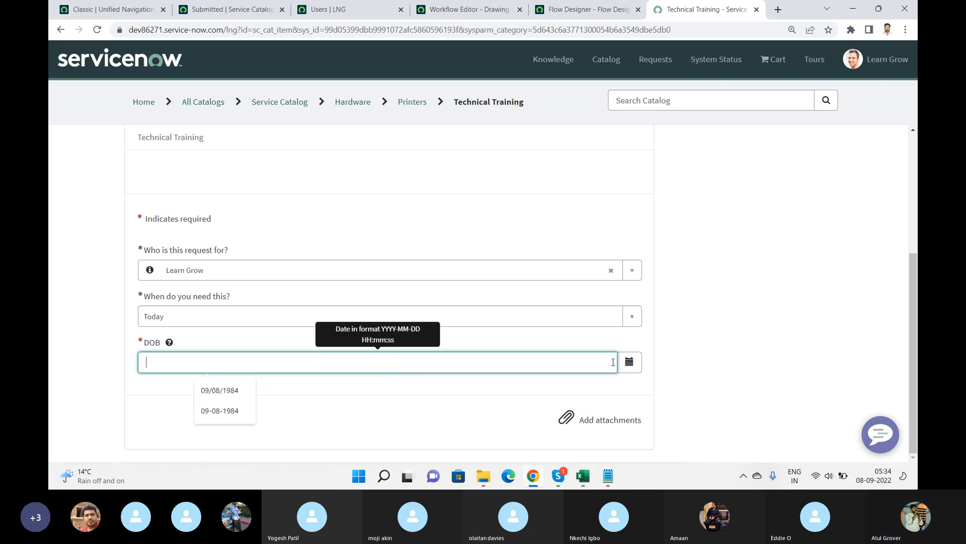
{"action": "left_click", "coordinate": [629, 362]}
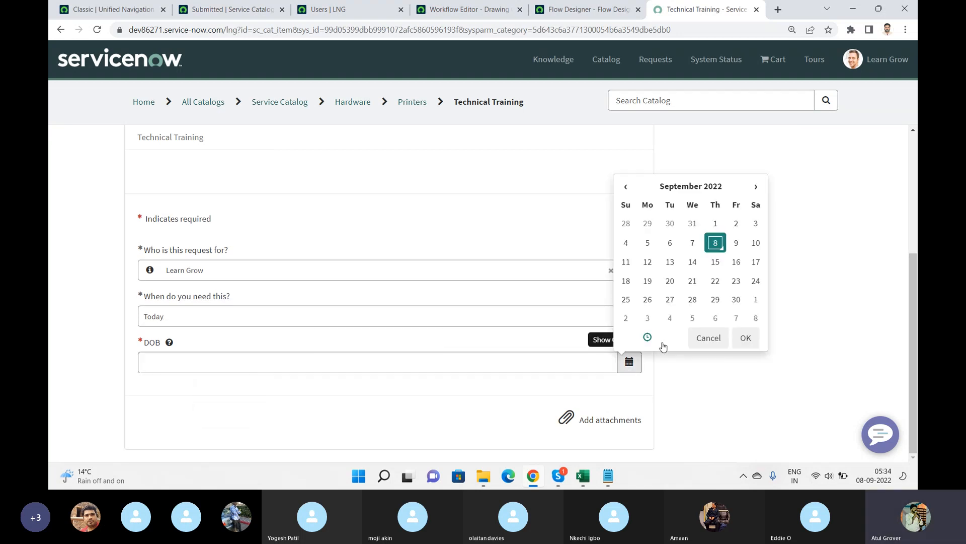
{"action": "left_click", "coordinate": [715, 242]}
{"action": "left_click", "coordinate": [746, 337]}
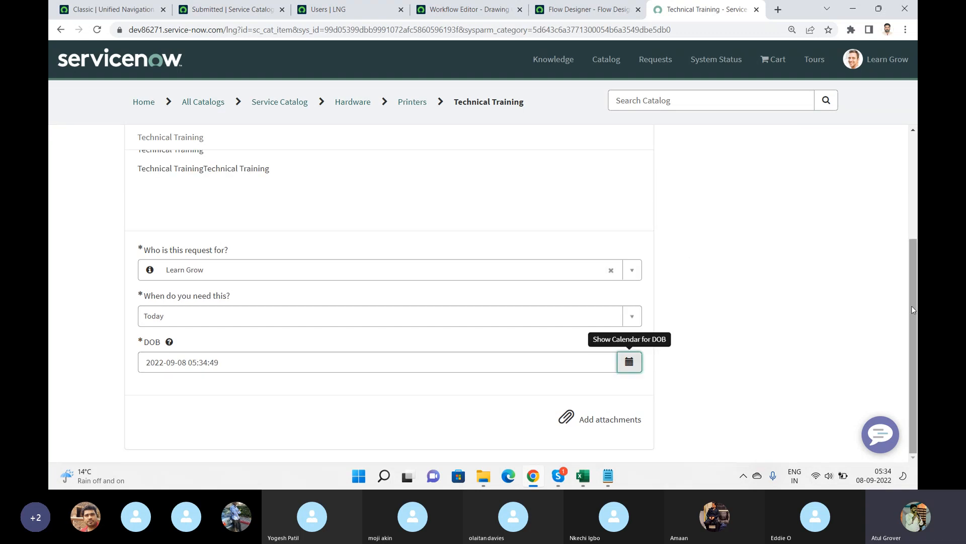
{"action": "left_click_drag", "start_coordinate": [914, 338], "coordinate": [913, 233]}
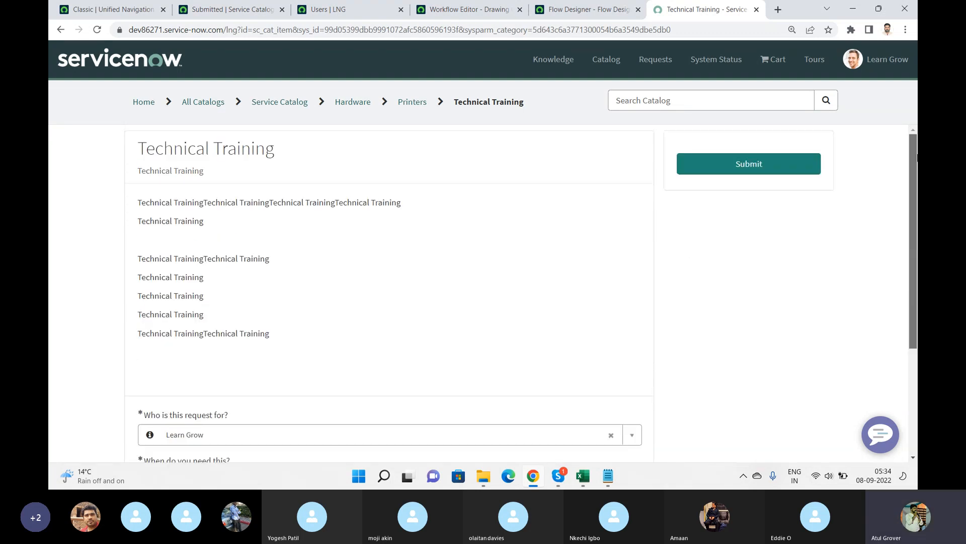
{"action": "left_click", "coordinate": [729, 170]}
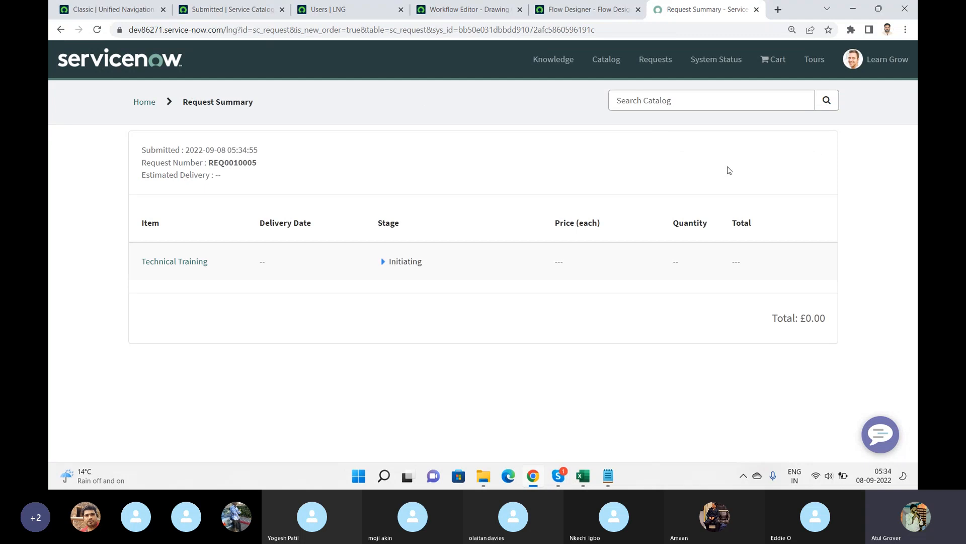
Copy the new request number and open that request record through global search in the classic interface.
{"action": "double_click", "coordinate": [236, 163]}
{"action": "key", "text": "ctrl+c"}
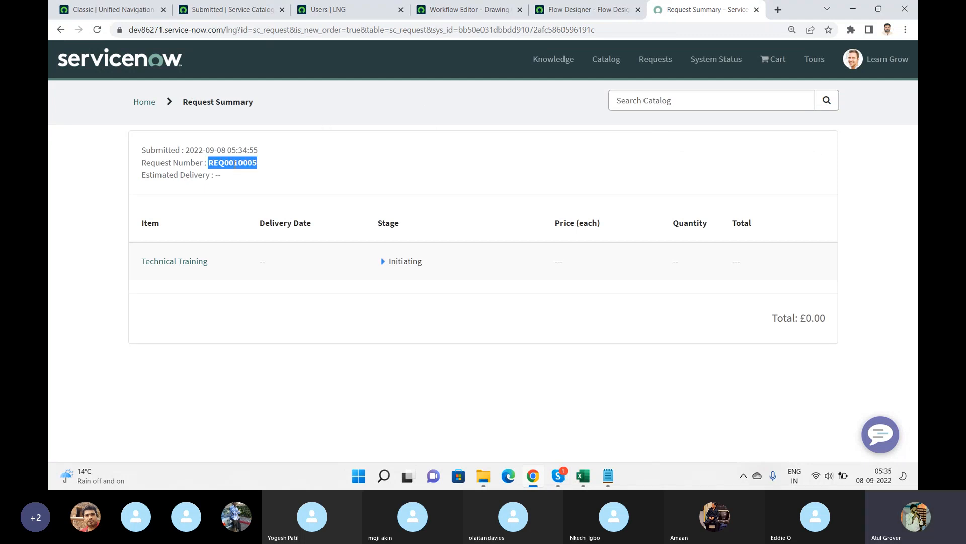
{"action": "left_click", "coordinate": [104, 9]}
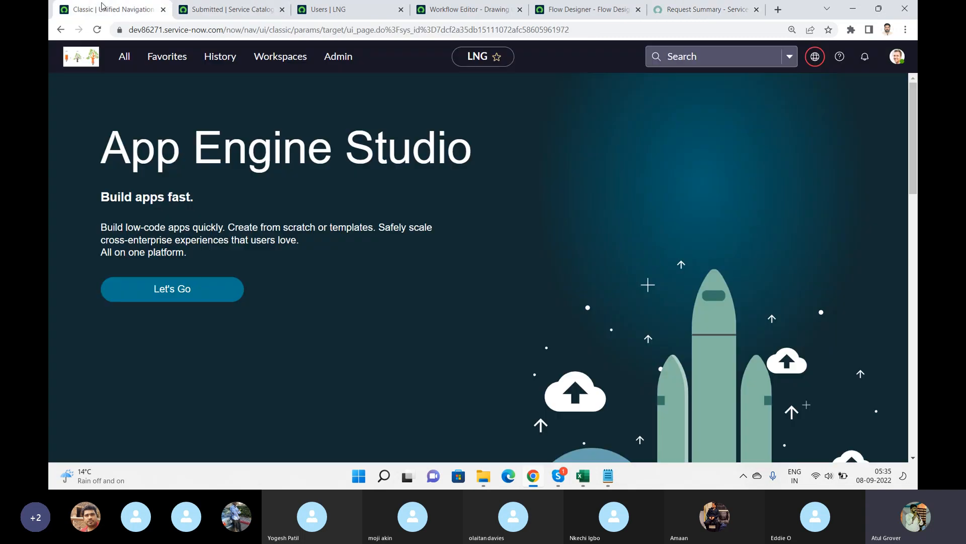
{"action": "left_click", "coordinate": [689, 57]}
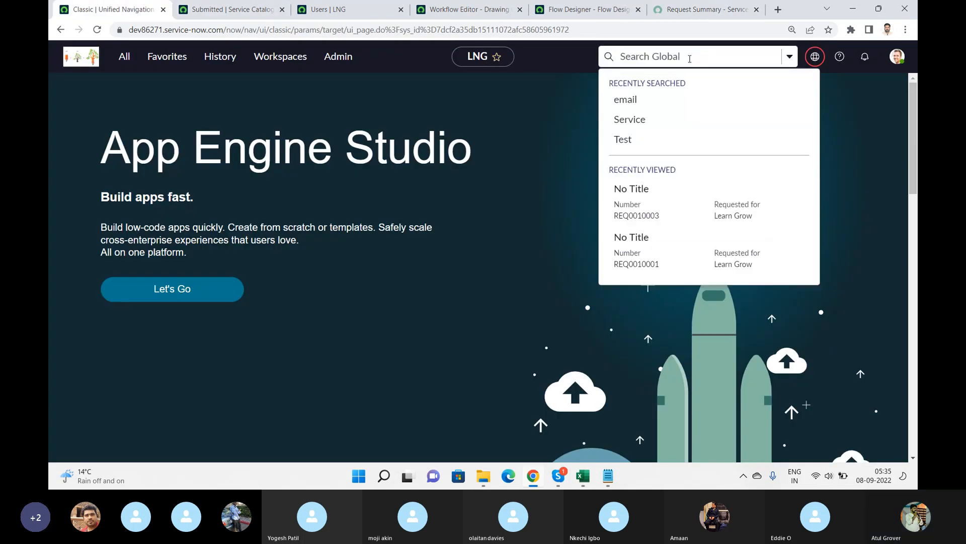
{"action": "key", "text": "ctrl+v"}
{"action": "key", "text": "Return"}
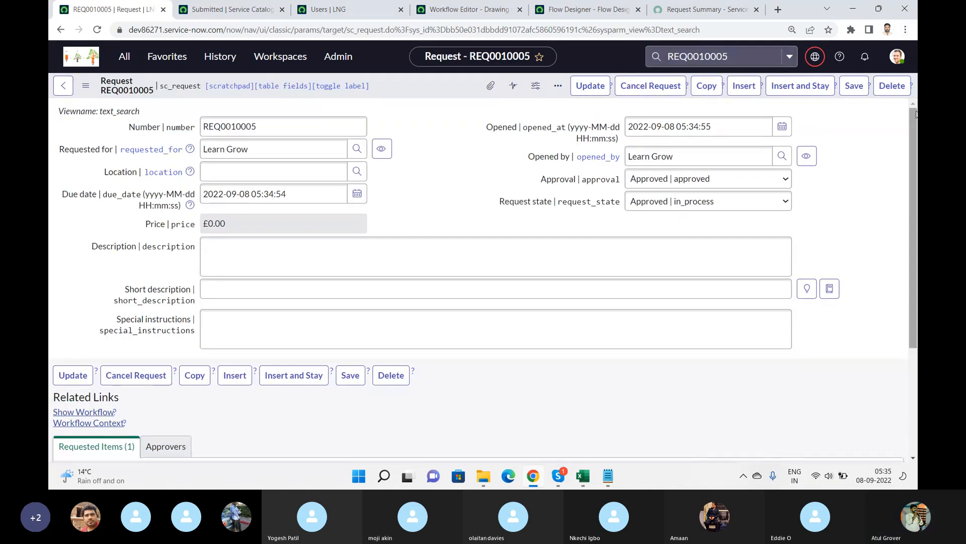
Open the request's requested item, view its Approvers list, and open its Flow Context record.
{"action": "left_click_drag", "start_coordinate": [915, 119], "coordinate": [914, 234]}
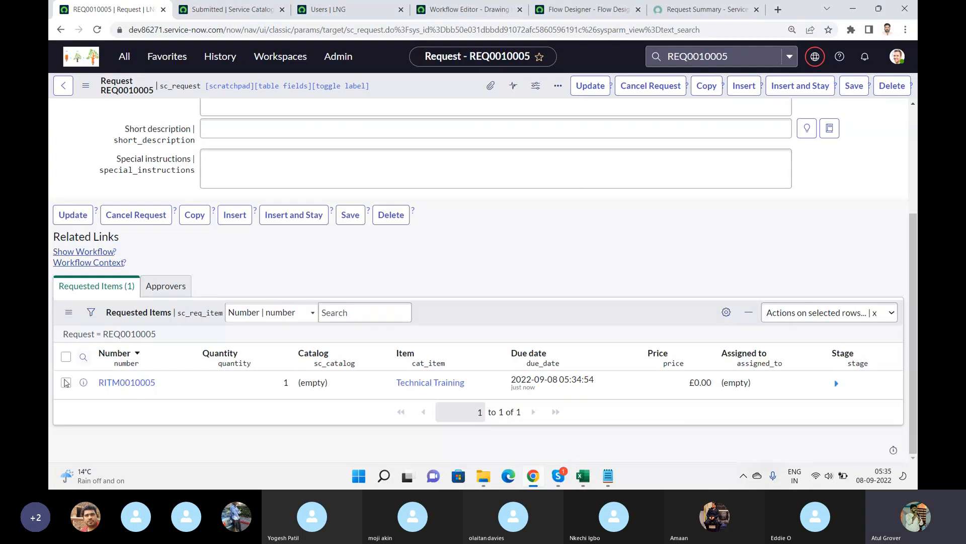
{"action": "left_click", "coordinate": [114, 383]}
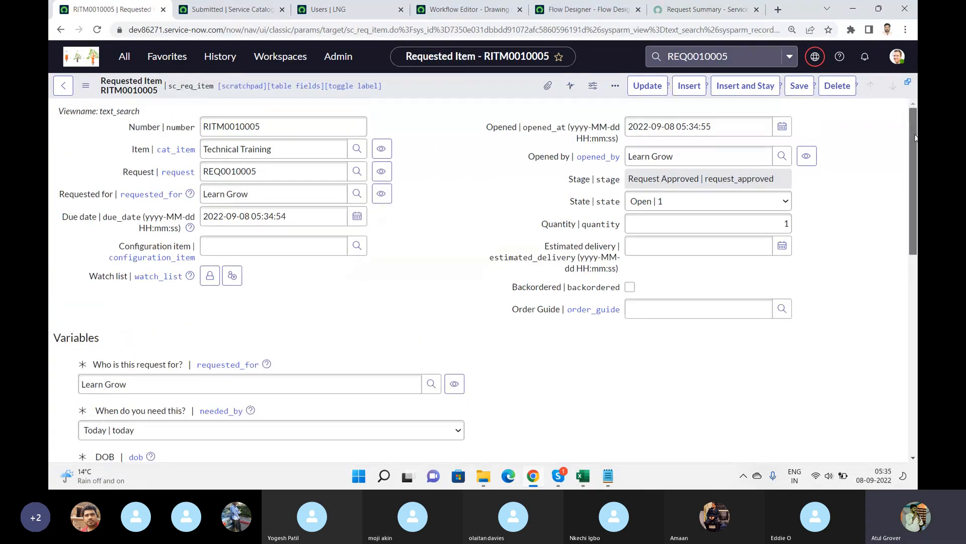
{"action": "scroll", "coordinate": [912, 232], "scroll_direction": "down", "scroll_amount": 7}
{"action": "scroll", "coordinate": [912, 233], "scroll_direction": "down", "scroll_amount": 2}
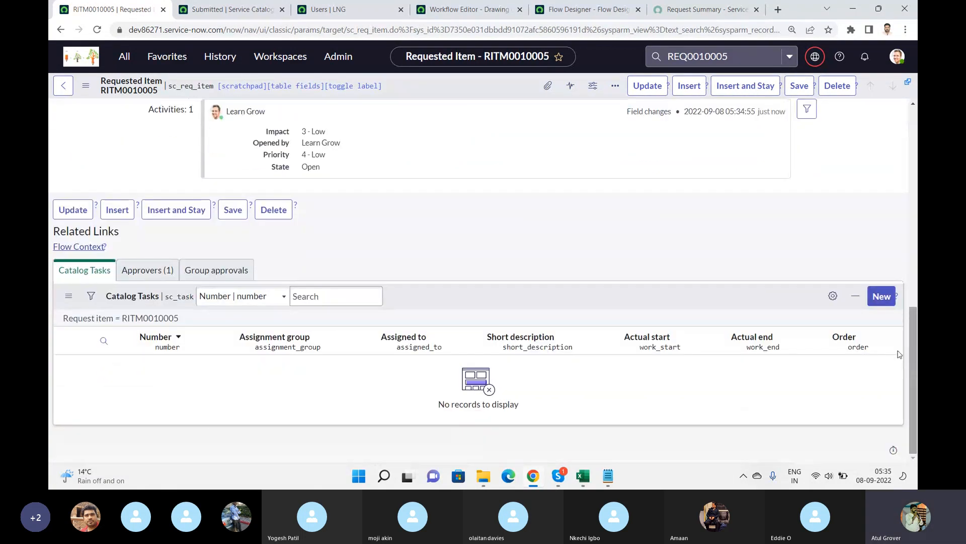
{"action": "left_click", "coordinate": [157, 272]}
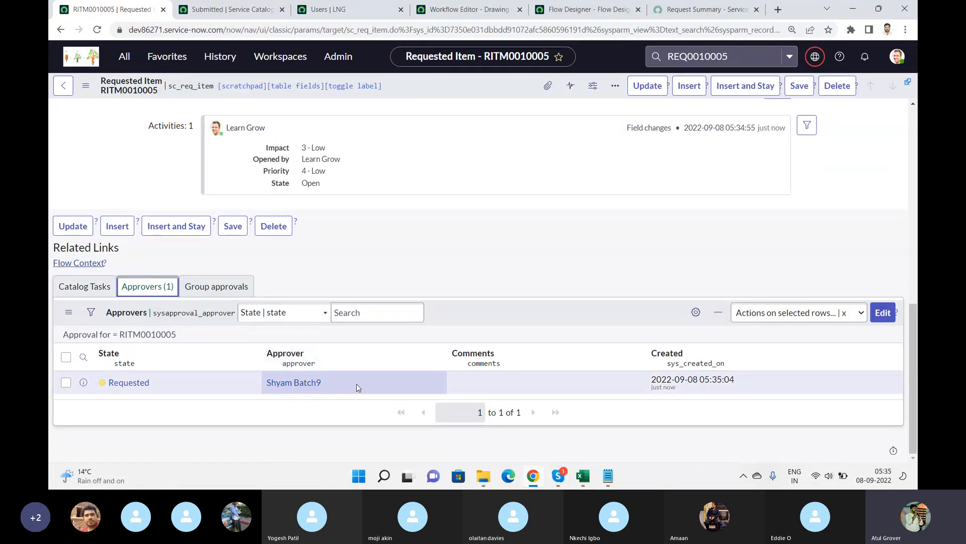
{"action": "left_click", "coordinate": [67, 266]}
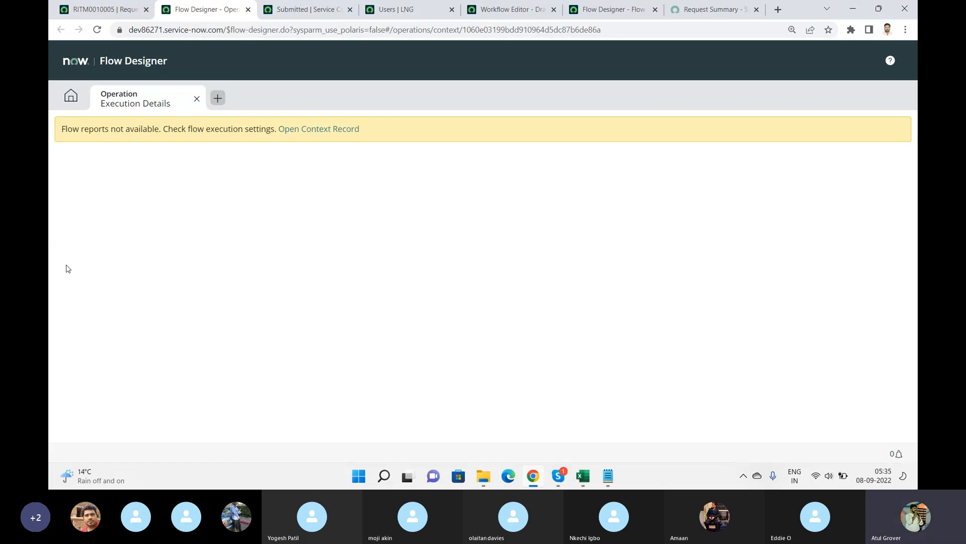
{"action": "left_click", "coordinate": [331, 131]}
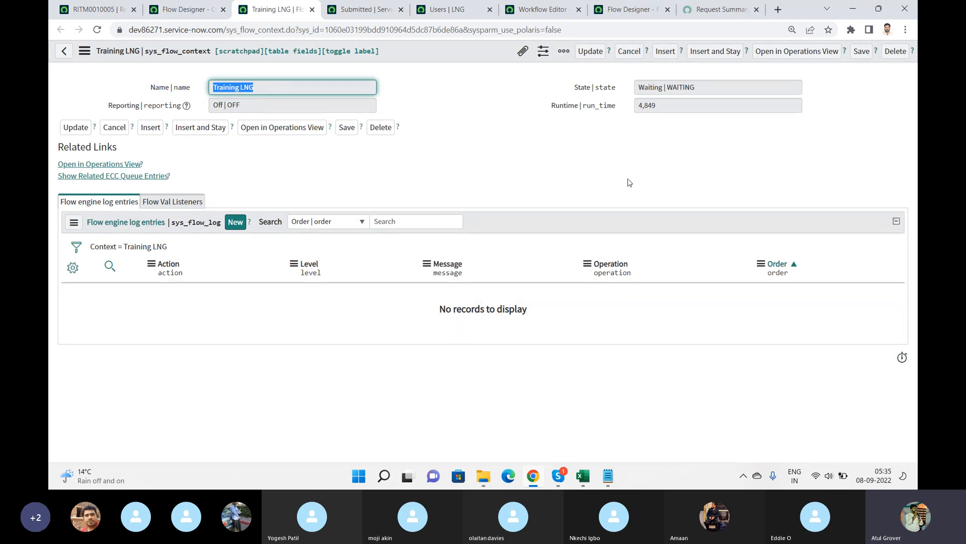
Approve the pending approval on the requested item's Approvers list.
{"action": "left_click", "coordinate": [80, 11]}
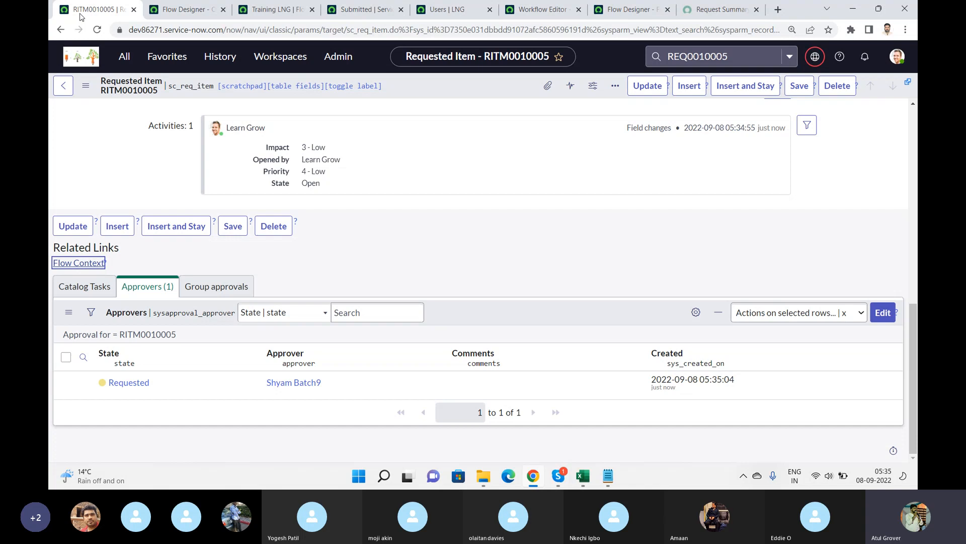
{"action": "right_click", "coordinate": [136, 387]}
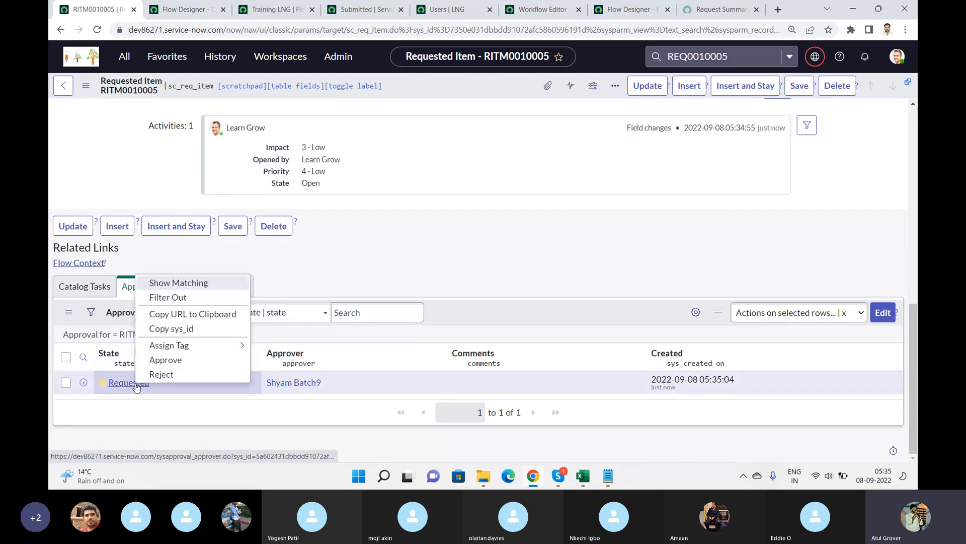
{"action": "left_click", "coordinate": [166, 360]}
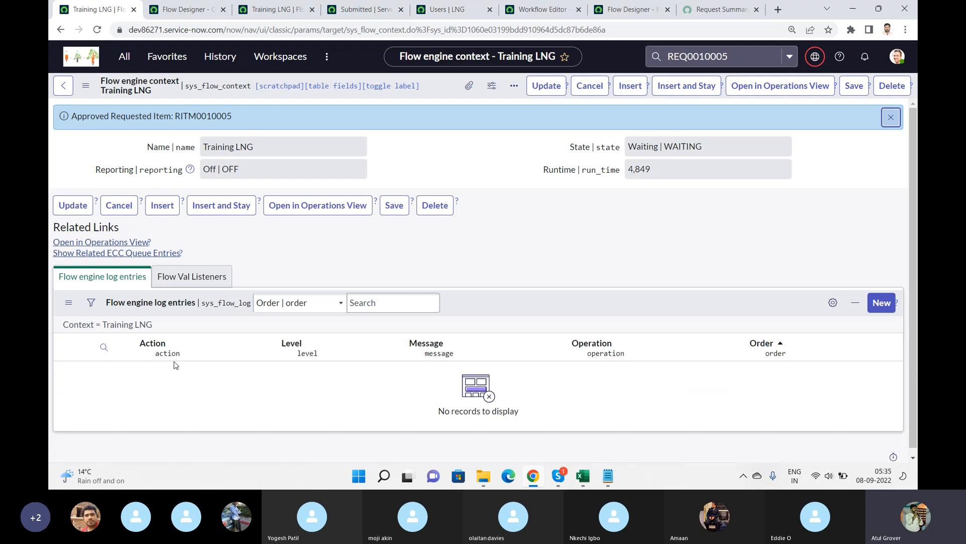
Reopen the request, open its requested item, and examine the Catalog Tasks list.
{"action": "left_click", "coordinate": [746, 54]}
{"action": "key", "text": "Return"}
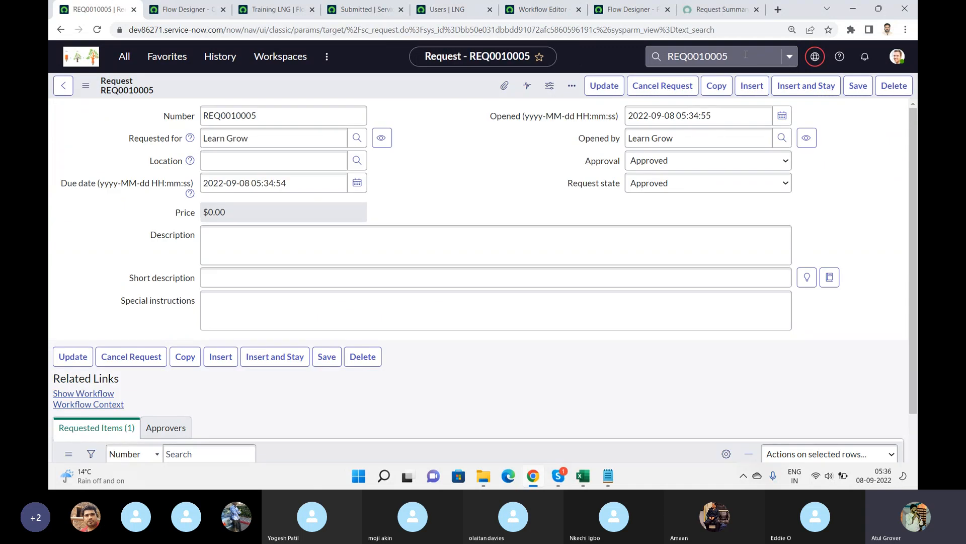
{"action": "scroll", "coordinate": [846, 206], "scroll_direction": "down", "scroll_amount": 3}
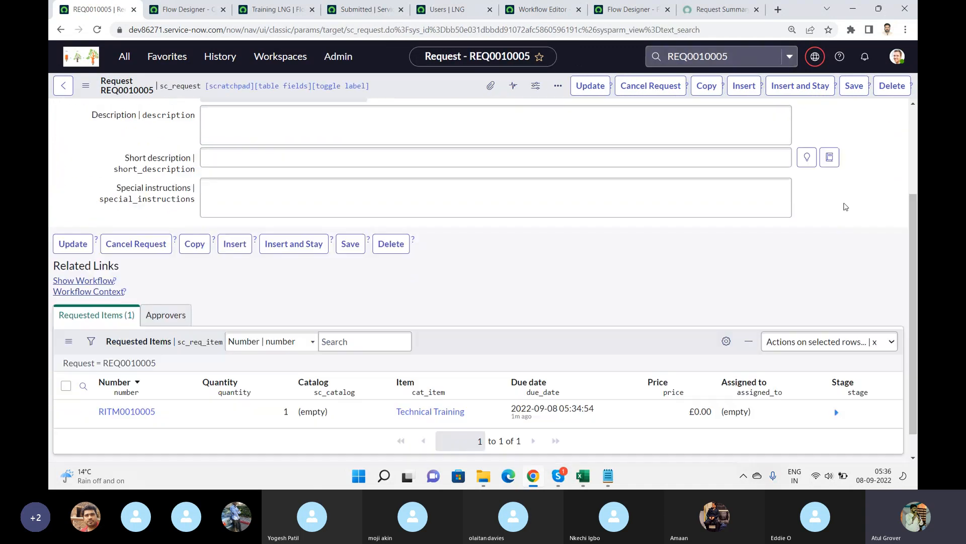
{"action": "left_click", "coordinate": [137, 381]}
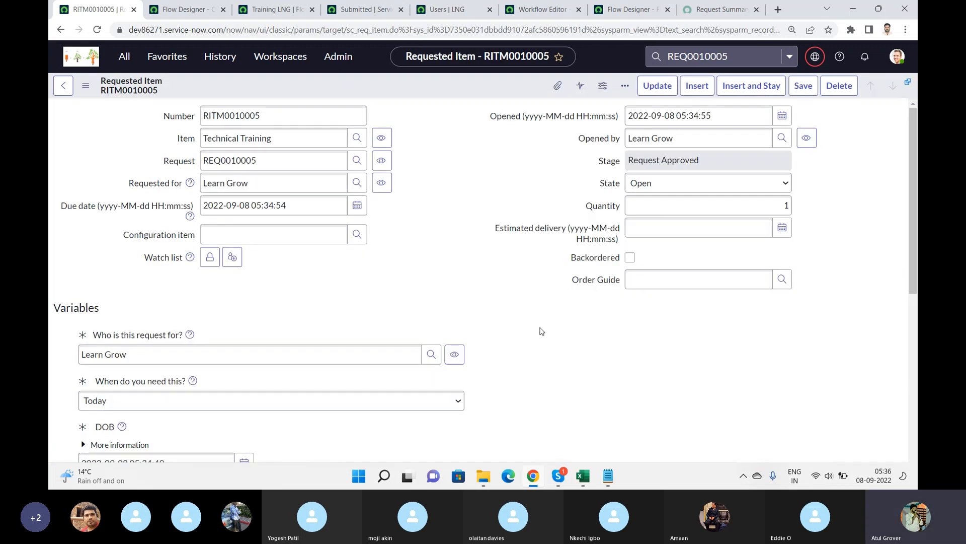
{"action": "scroll", "coordinate": [542, 331], "scroll_direction": "down", "scroll_amount": 10}
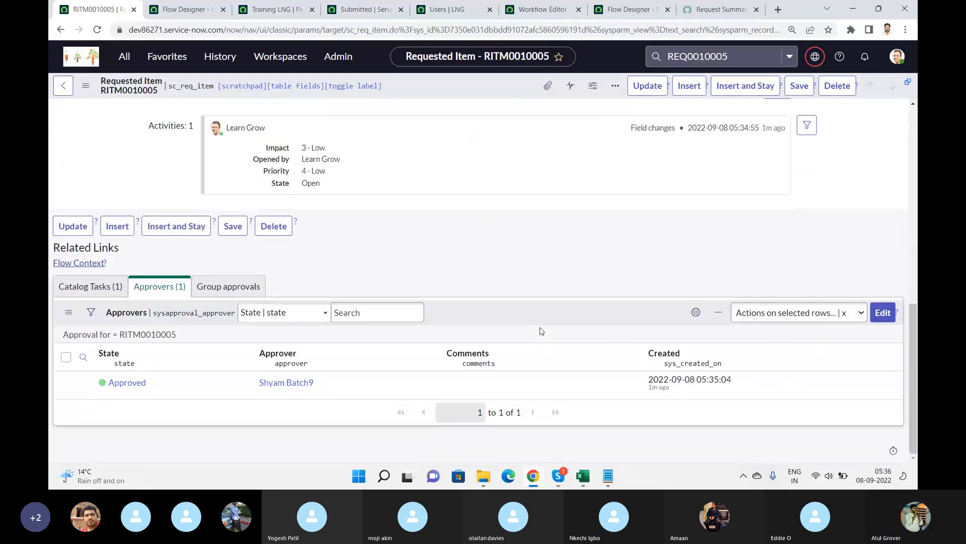
{"action": "left_click", "coordinate": [90, 287]}
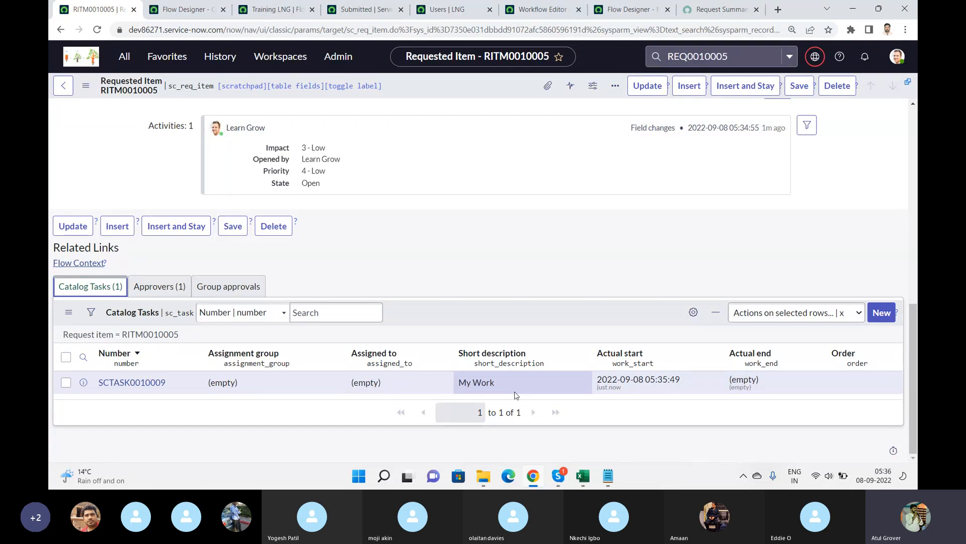
{"action": "key", "text": "alt+Tab"}
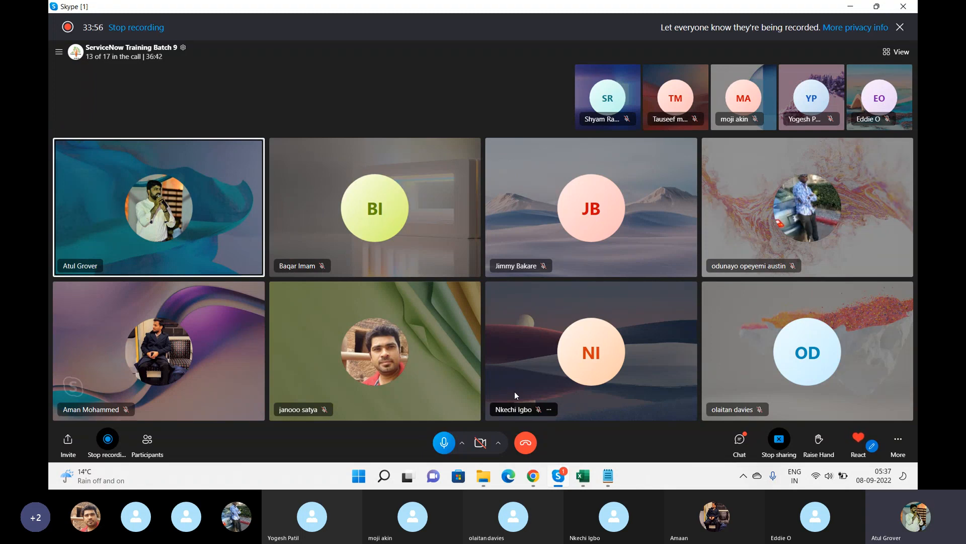
{"action": "key", "text": "alt+Tab"}
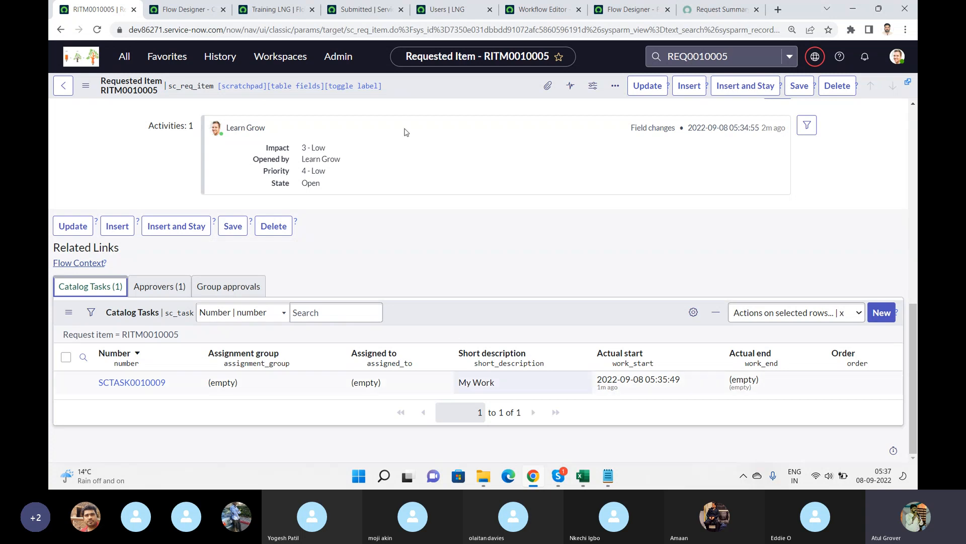
Compare the Training LNG flow with the Service Catalog item request flow in Flow Designer.
{"action": "left_click", "coordinate": [532, 12]}
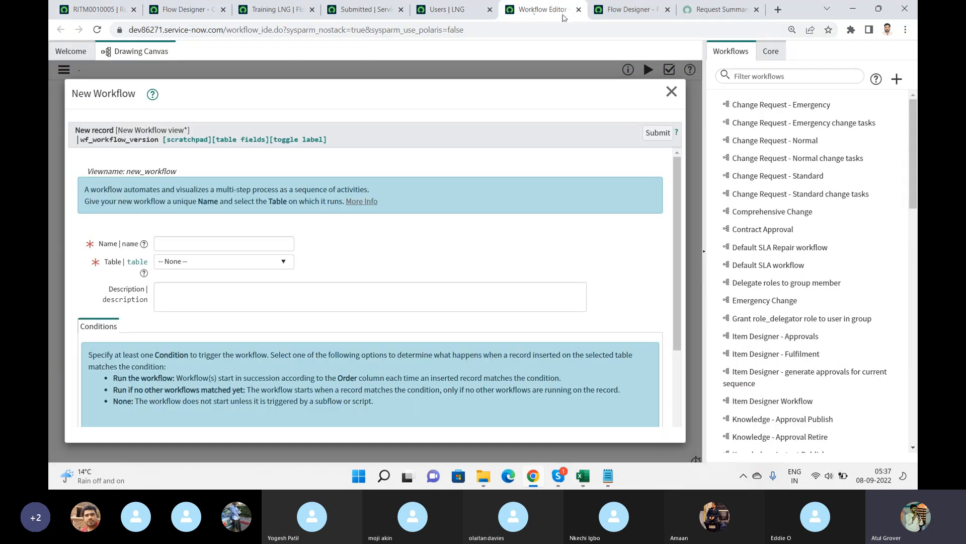
{"action": "left_click", "coordinate": [624, 14]}
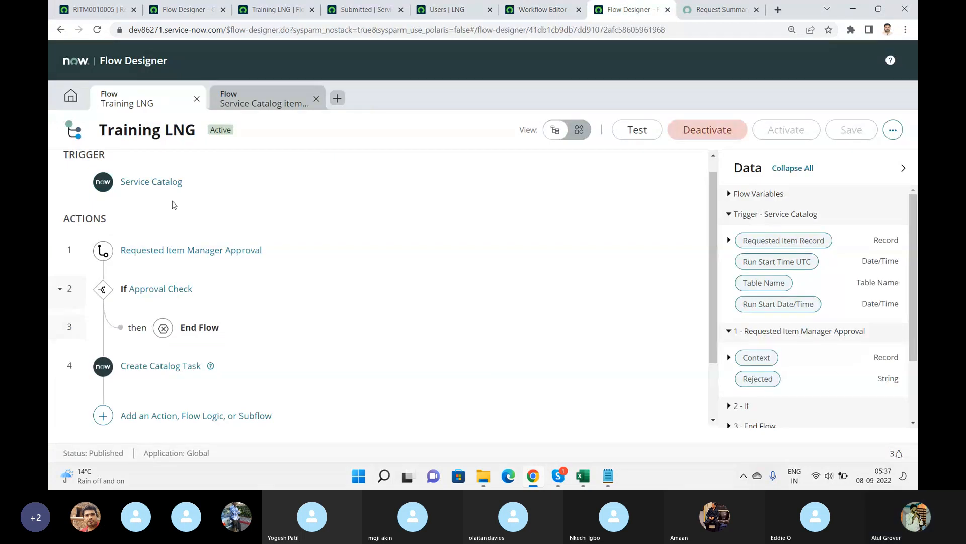
{"action": "left_click", "coordinate": [277, 98]}
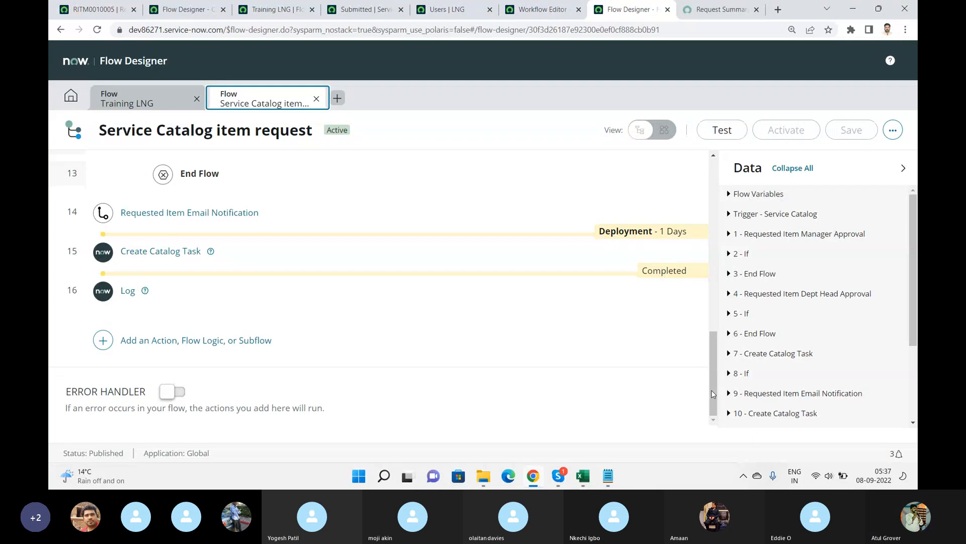
{"action": "left_click_drag", "start_coordinate": [712, 394], "coordinate": [712, 222]}
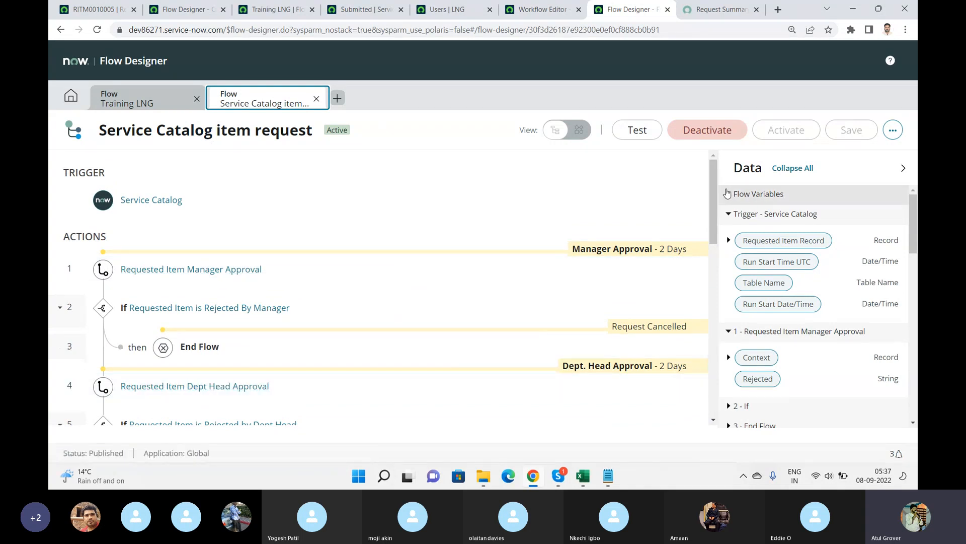
Expand the Service Catalog item request flow's backorder If step and browse the data pills available for its condition.
{"action": "left_click_drag", "start_coordinate": [714, 186], "coordinate": [716, 248]}
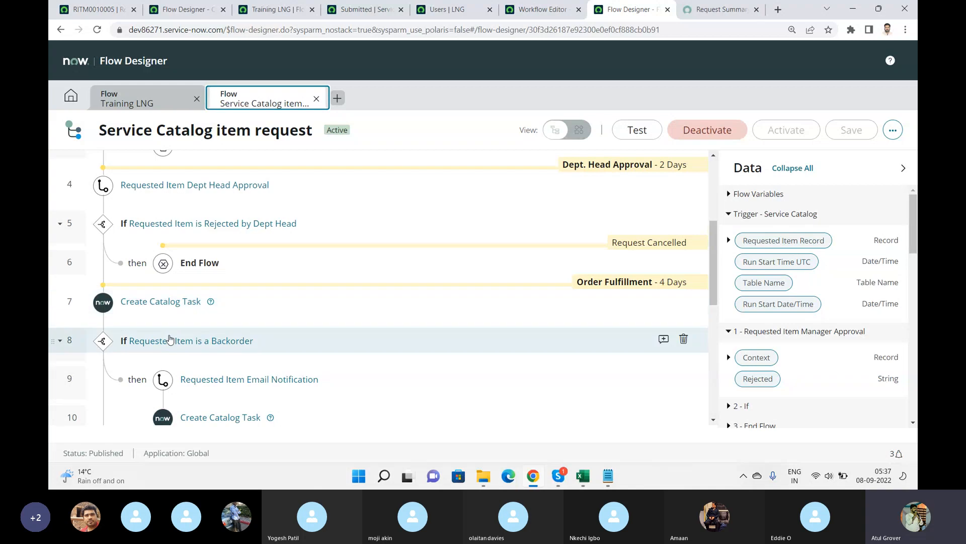
{"action": "left_click", "coordinate": [170, 342]}
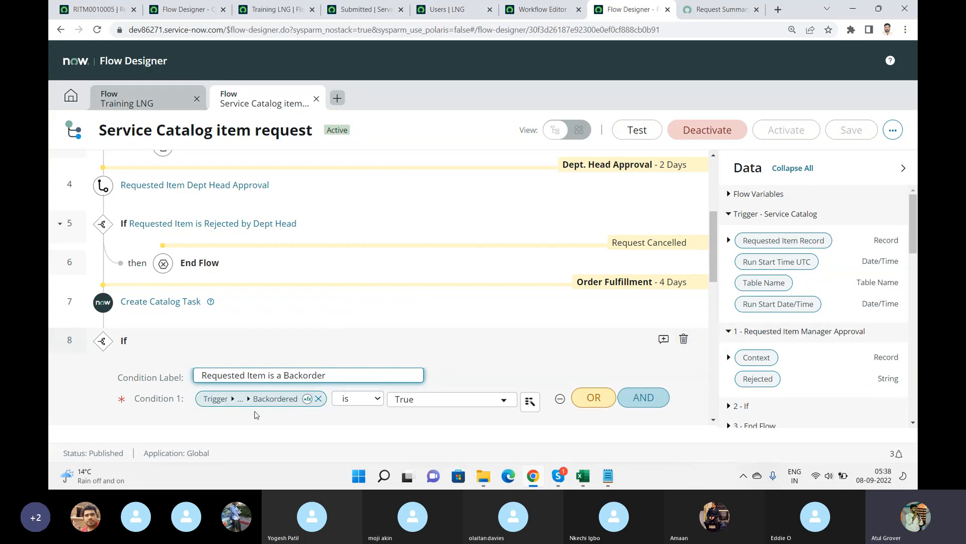
{"action": "left_click", "coordinate": [282, 406]}
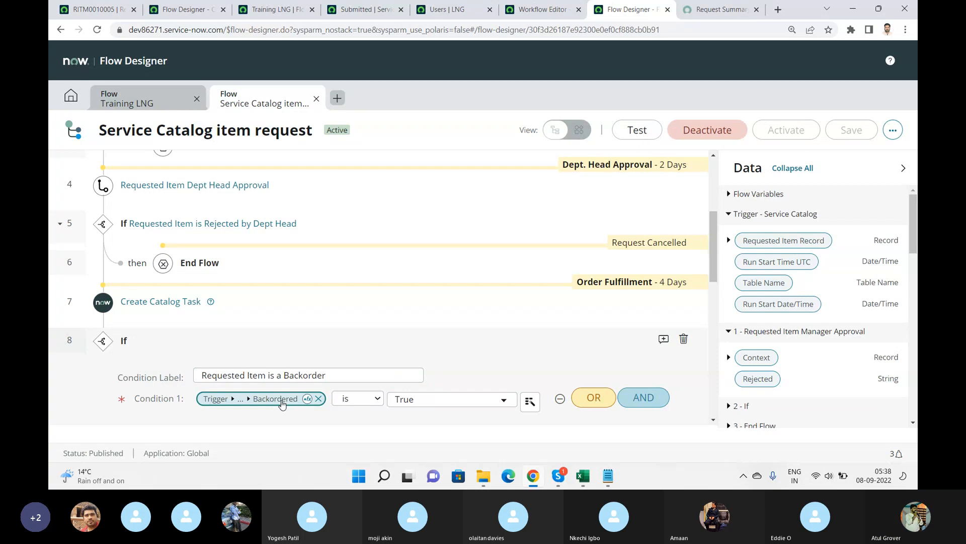
{"action": "left_click", "coordinate": [530, 401]}
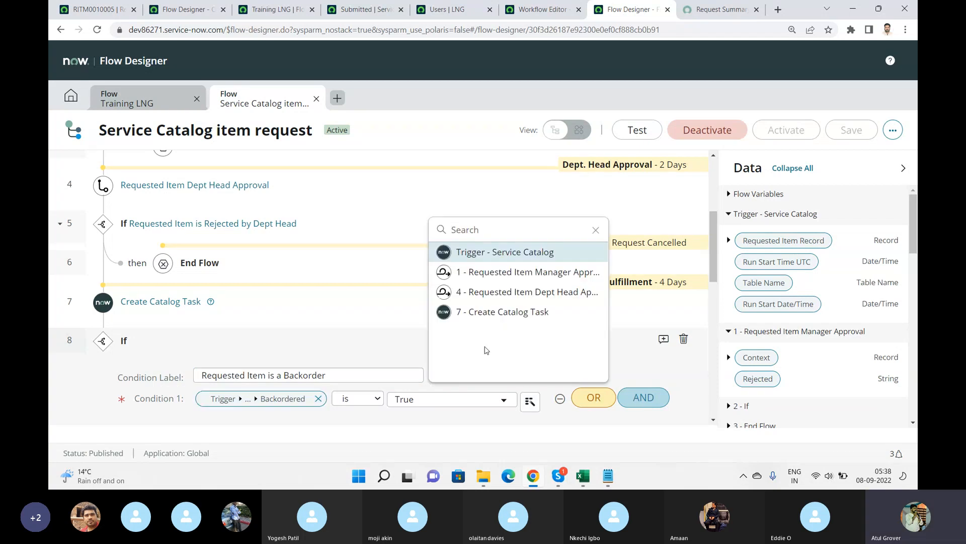
{"action": "left_click", "coordinate": [514, 258]}
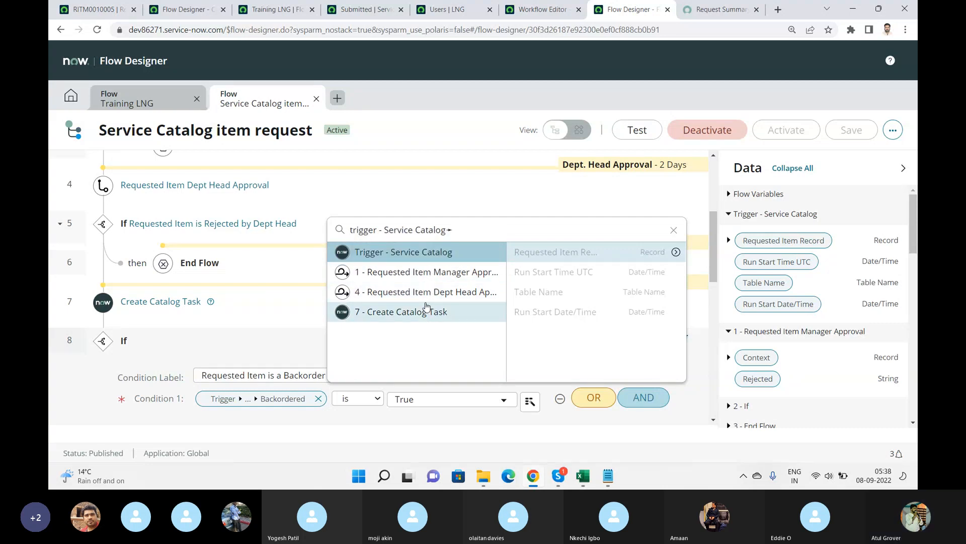
{"action": "left_click", "coordinate": [427, 308]}
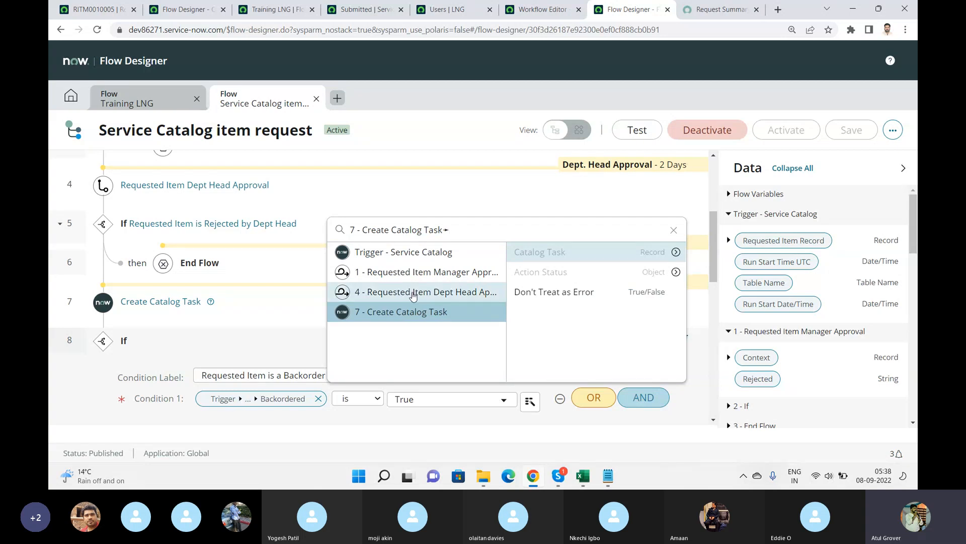
{"action": "left_click", "coordinate": [395, 290]}
{"action": "left_click", "coordinate": [396, 271]}
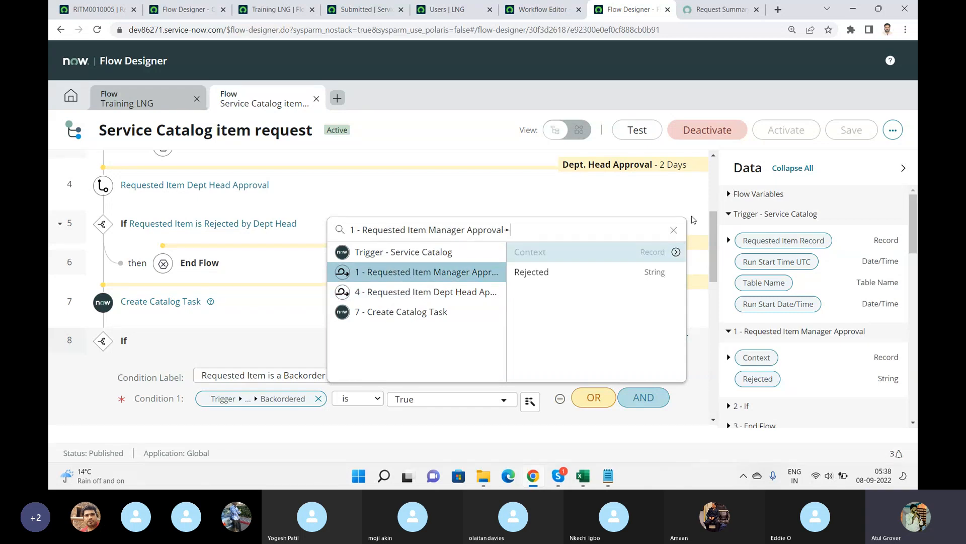
{"action": "left_click", "coordinate": [673, 229]}
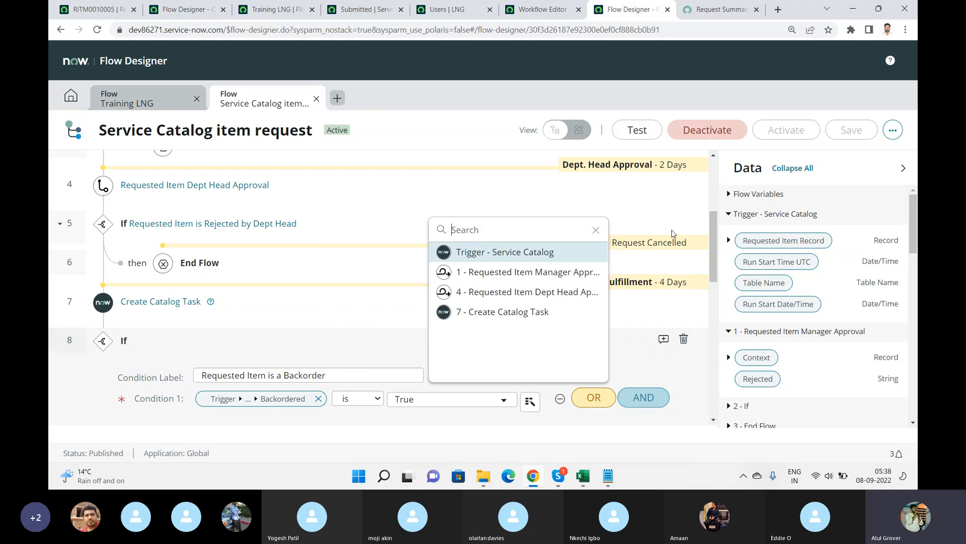
{"action": "key", "text": "Escape"}
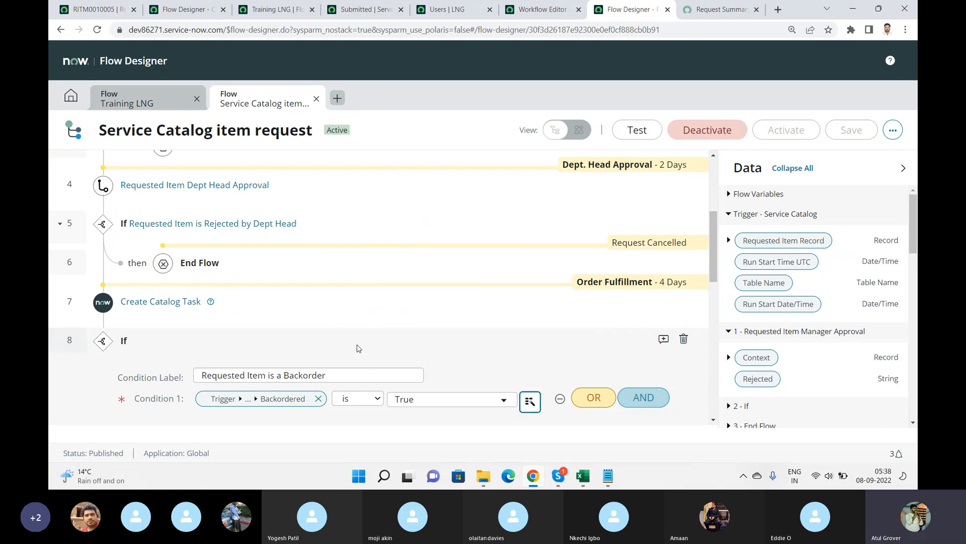
Open the Requested Item Manager Approval subflow and examine its If check and Assign Subflow Outputs step.
{"action": "left_click_drag", "start_coordinate": [715, 234], "coordinate": [725, 176]}
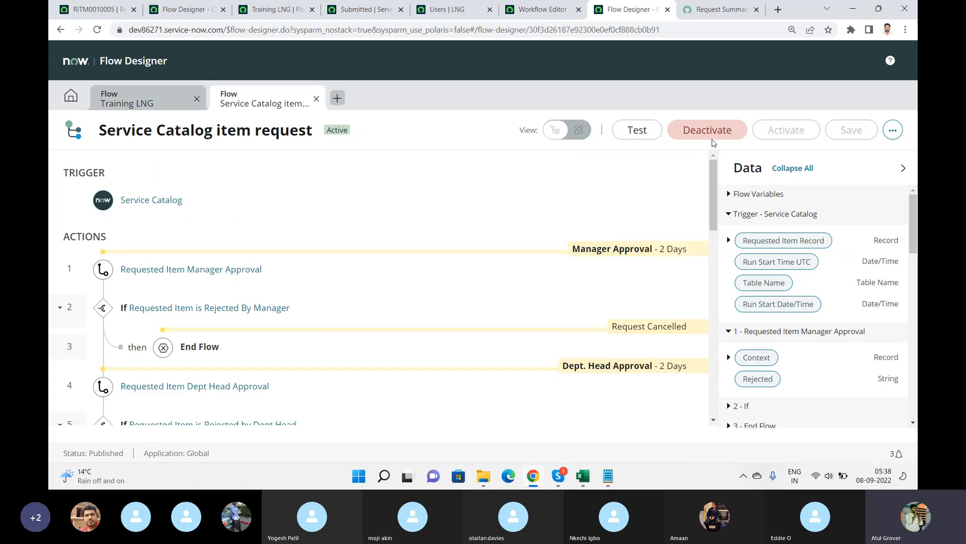
{"action": "left_click", "coordinate": [89, 97]}
{"action": "left_click", "coordinate": [79, 96]}
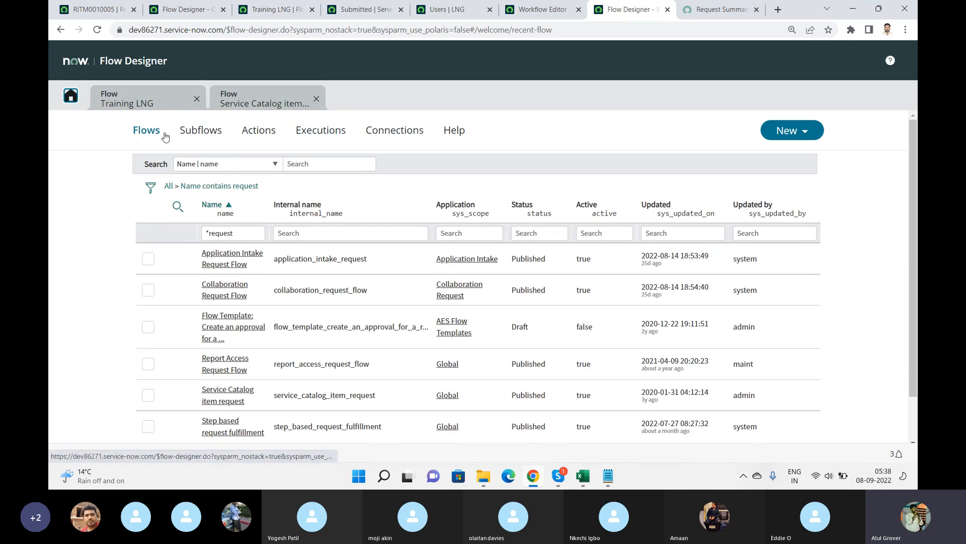
{"action": "left_click", "coordinate": [189, 135]}
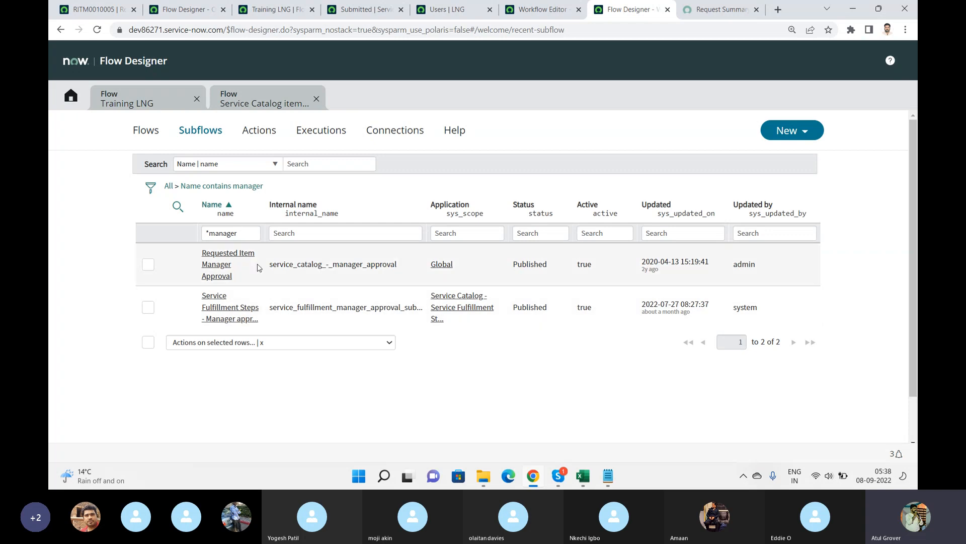
{"action": "left_click", "coordinate": [214, 271]}
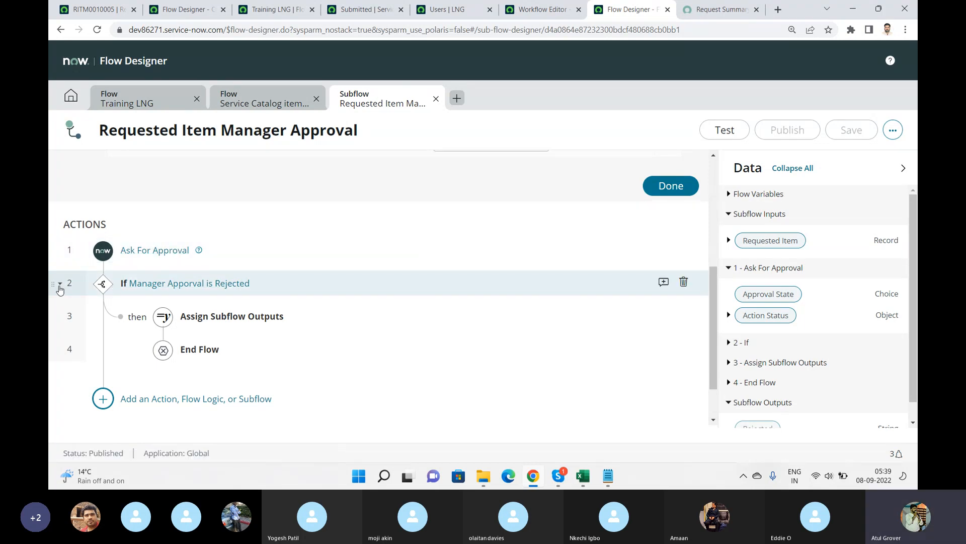
{"action": "left_click", "coordinate": [59, 285]}
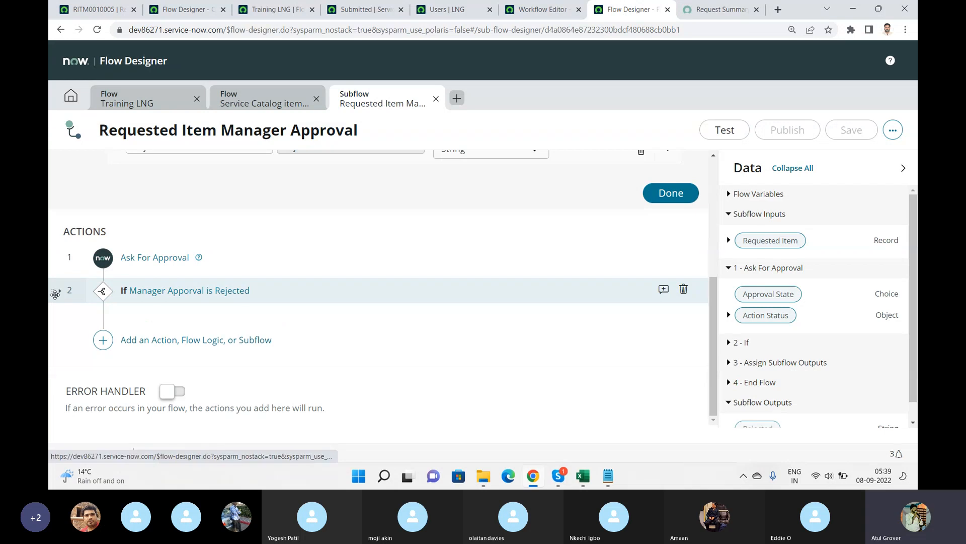
{"action": "left_click", "coordinate": [60, 291]}
{"action": "left_click", "coordinate": [204, 324]}
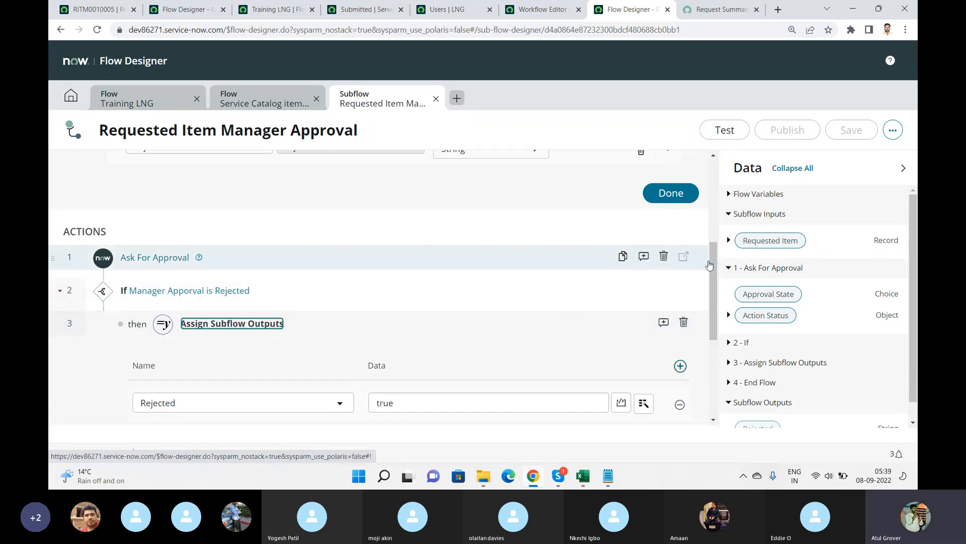
{"action": "left_click_drag", "start_coordinate": [712, 261], "coordinate": [713, 329]}
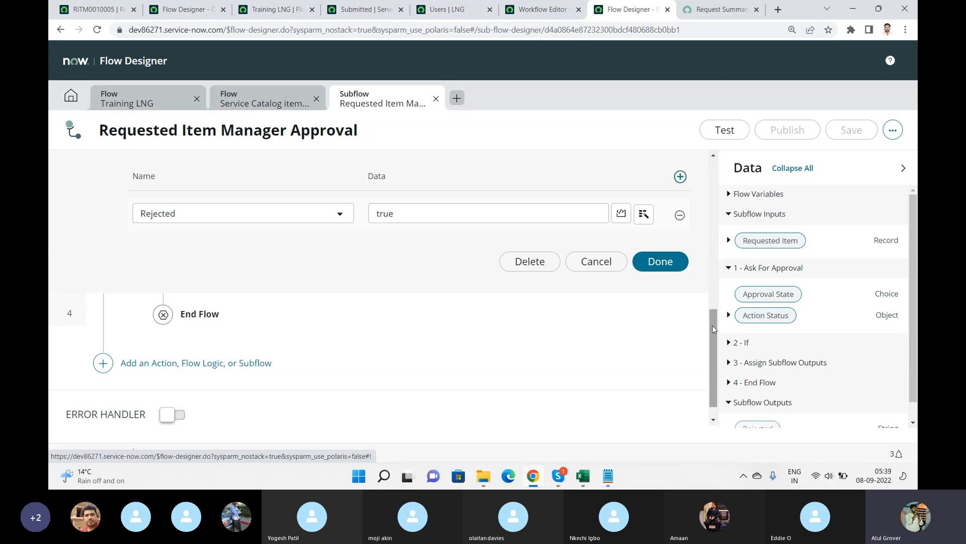
{"action": "left_click_drag", "start_coordinate": [714, 329], "coordinate": [719, 168]}
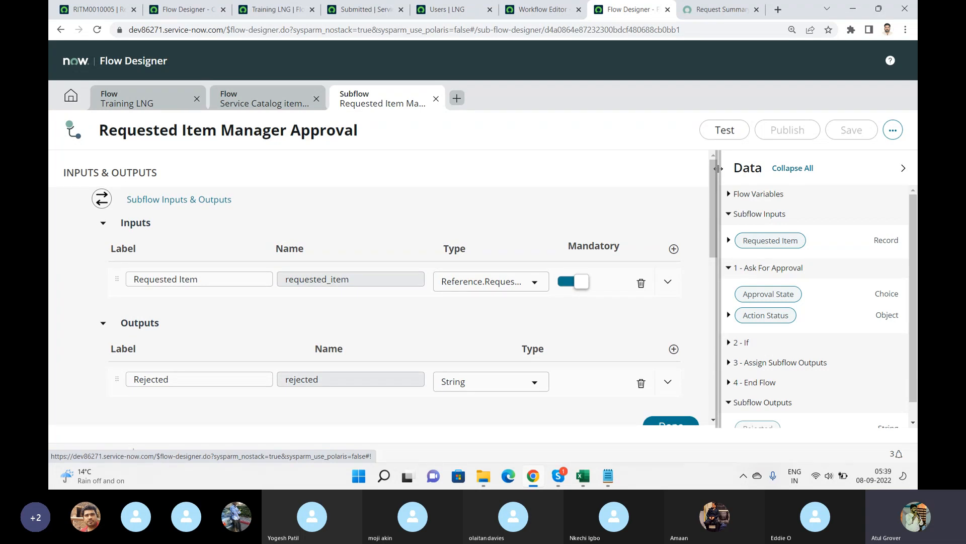
Switch the Training LNG flow to diagram view and examine its nodes and add-node options.
{"action": "left_click", "coordinate": [141, 104]}
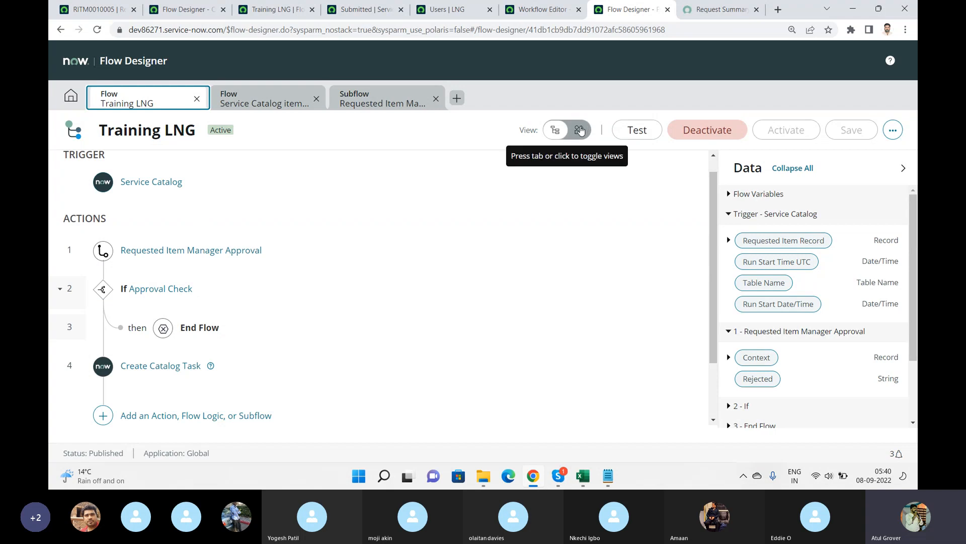
{"action": "left_click", "coordinate": [580, 130]}
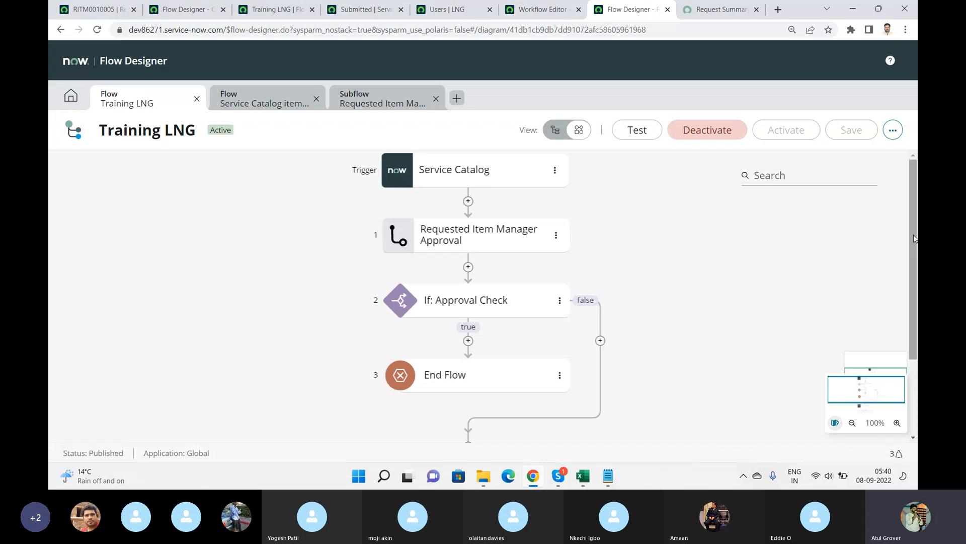
{"action": "scroll", "coordinate": [871, 392], "scroll_direction": "down", "scroll_amount": 2}
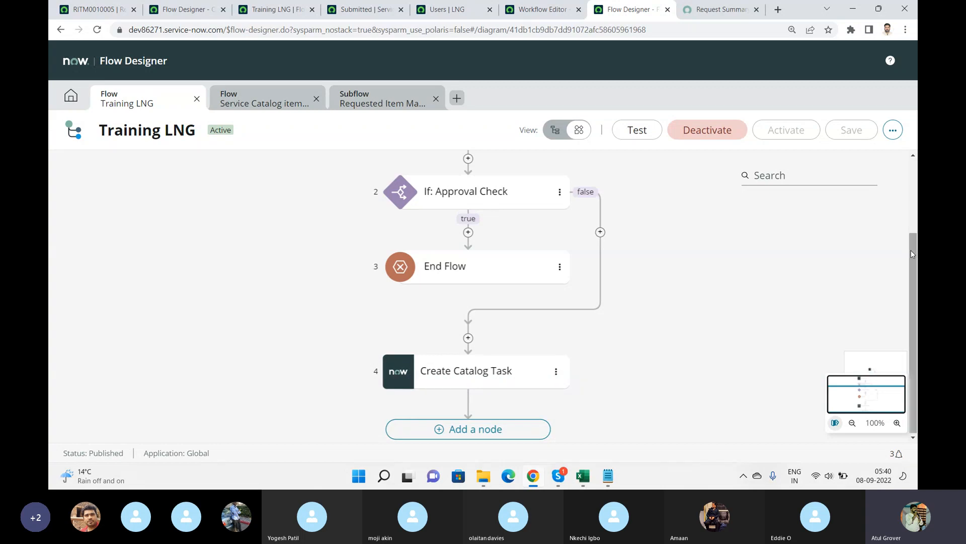
{"action": "left_click_drag", "start_coordinate": [914, 250], "coordinate": [912, 168]}
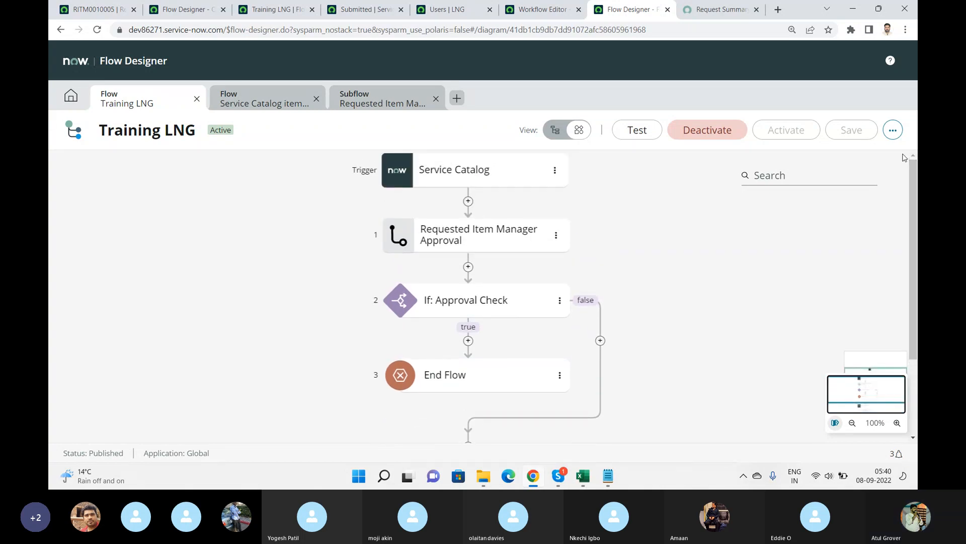
{"action": "left_click", "coordinate": [892, 131]}
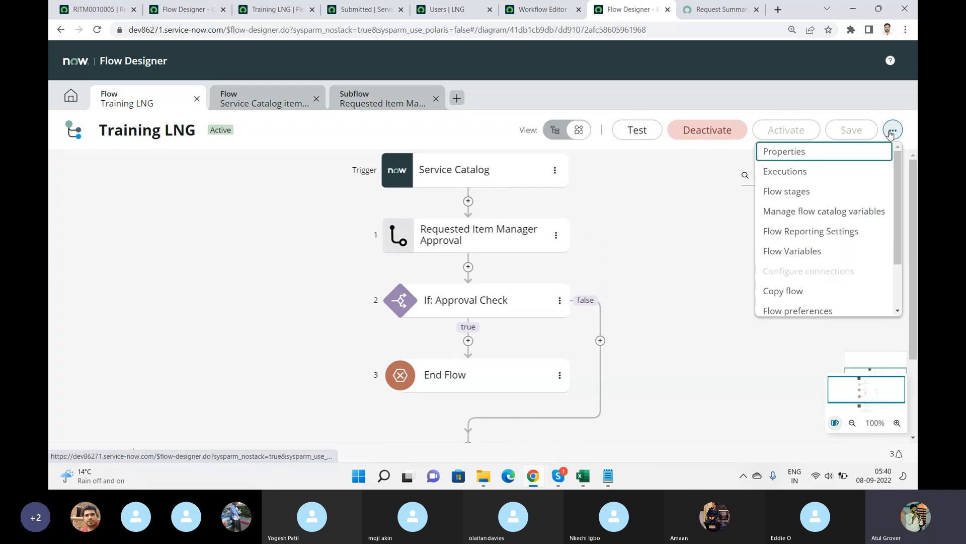
{"action": "left_click", "coordinate": [674, 268]}
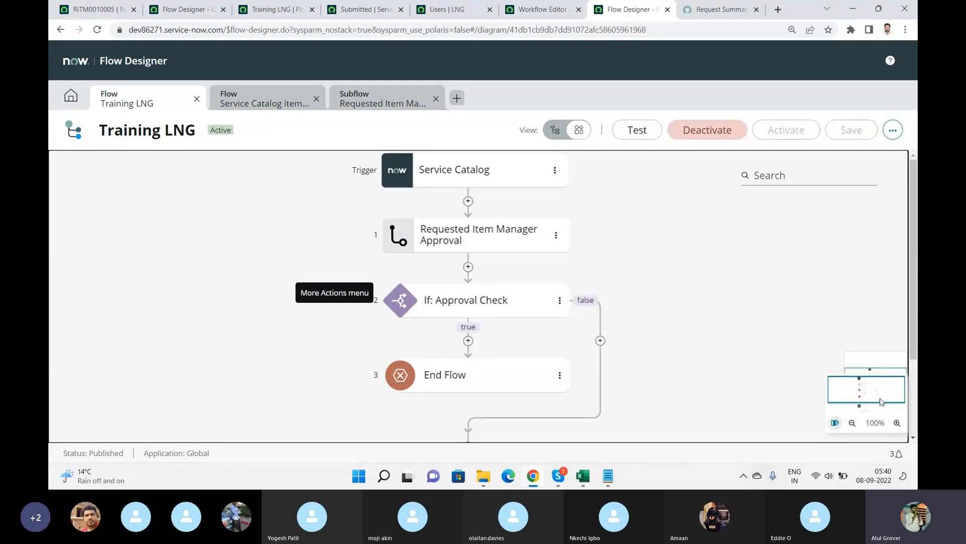
{"action": "left_click", "coordinate": [835, 424]}
{"action": "left_click", "coordinate": [835, 424]}
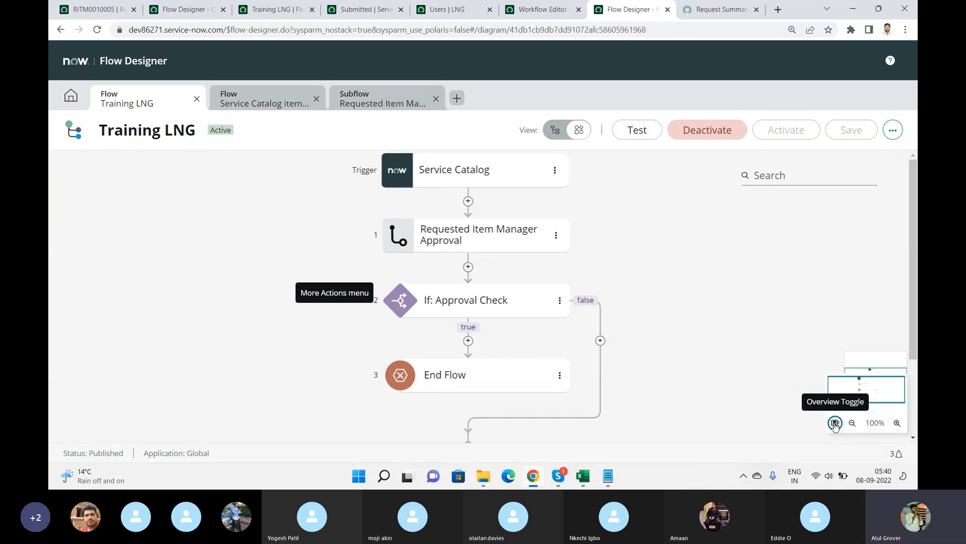
{"action": "left_click", "coordinate": [468, 201]}
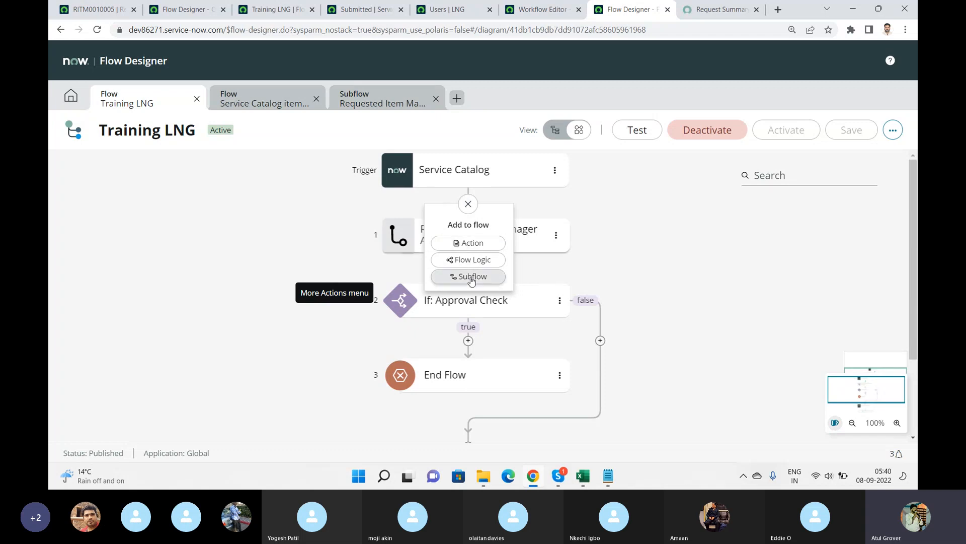
{"action": "left_click", "coordinate": [669, 259]}
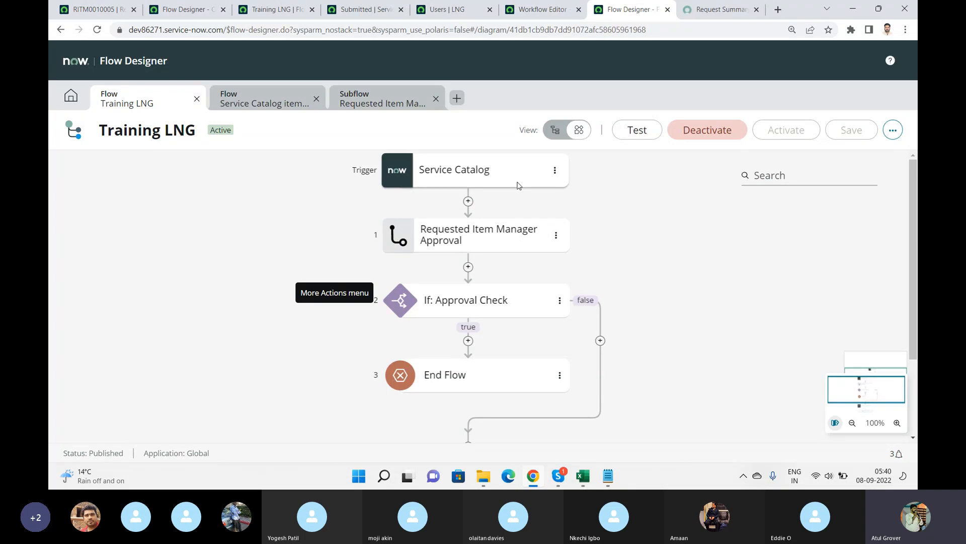
Close the backorder If step and try to deactivate the Service Catalog item request flow.
{"action": "left_click", "coordinate": [262, 101]}
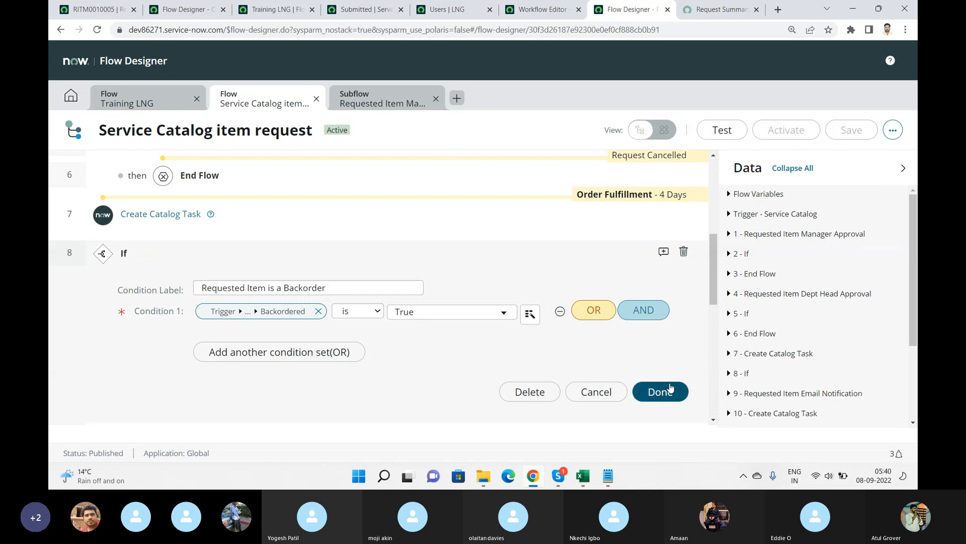
{"action": "left_click", "coordinate": [660, 391]}
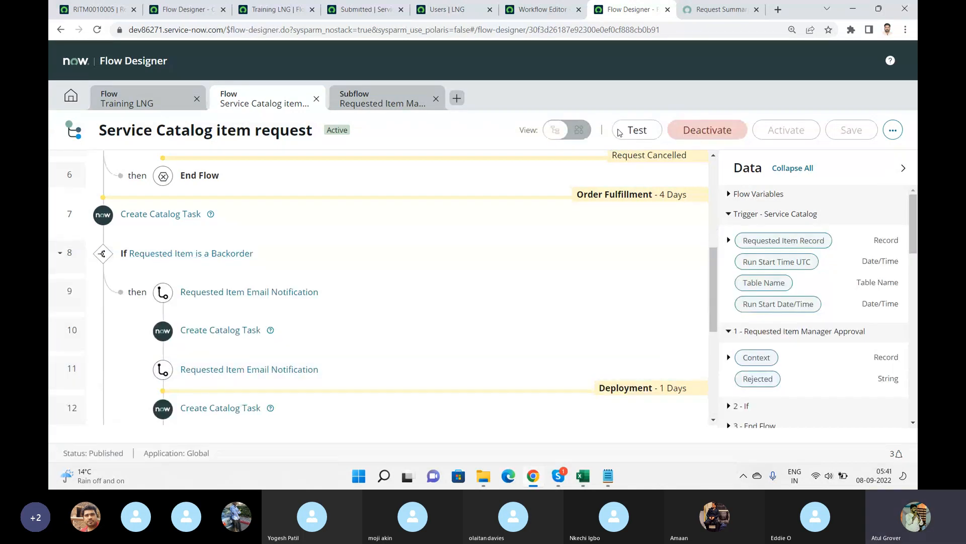
{"action": "left_click", "coordinate": [678, 135]}
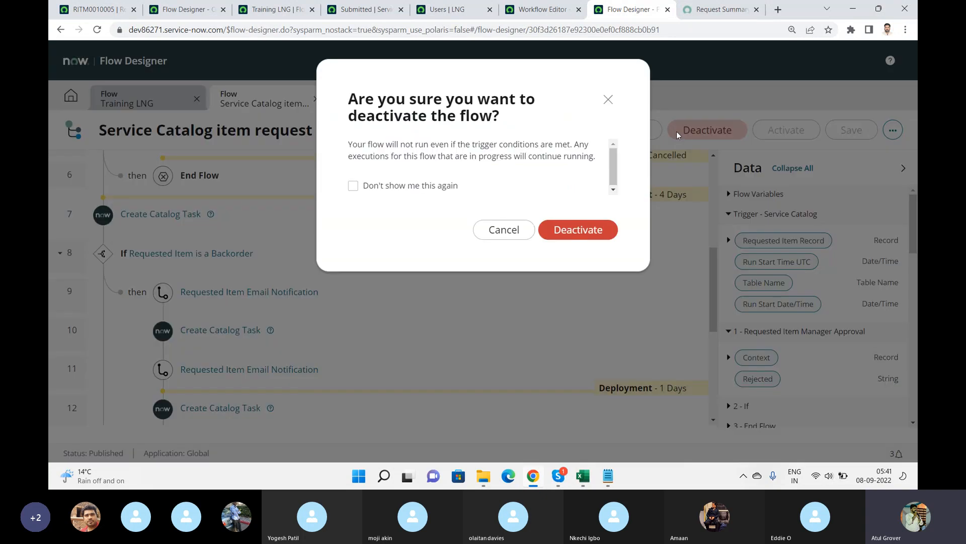
{"action": "left_click", "coordinate": [583, 227]}
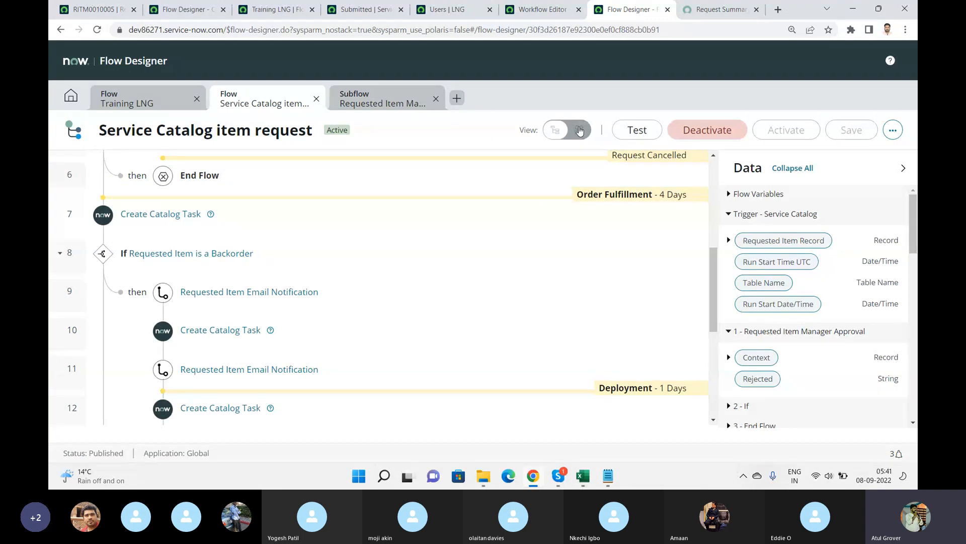
{"action": "left_click", "coordinate": [714, 173]}
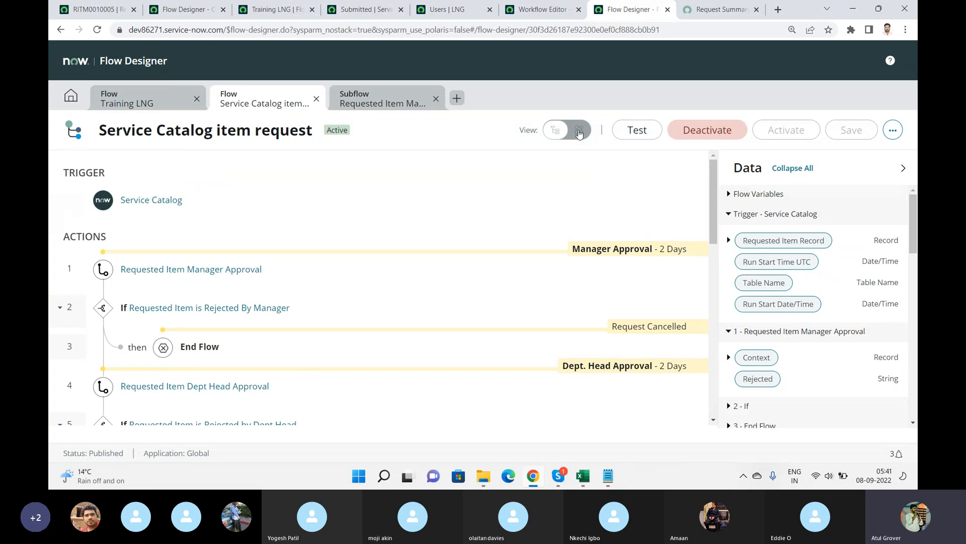
Browse the Flow Designer home's Subflows and Flows lists and switch between the open flow tabs.
{"action": "left_click", "coordinate": [70, 96]}
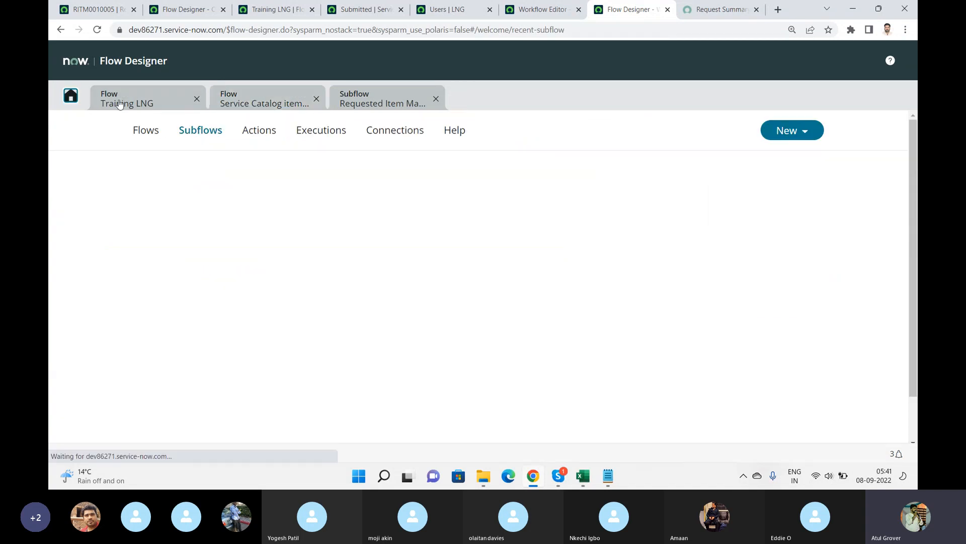
{"action": "left_click", "coordinate": [129, 104]}
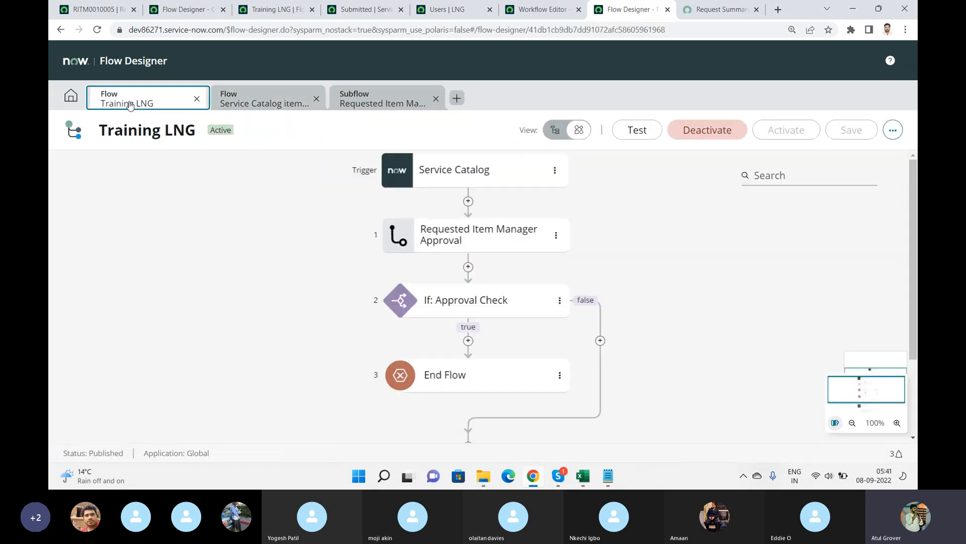
{"action": "left_click", "coordinate": [79, 97]}
{"action": "left_click", "coordinate": [143, 132]}
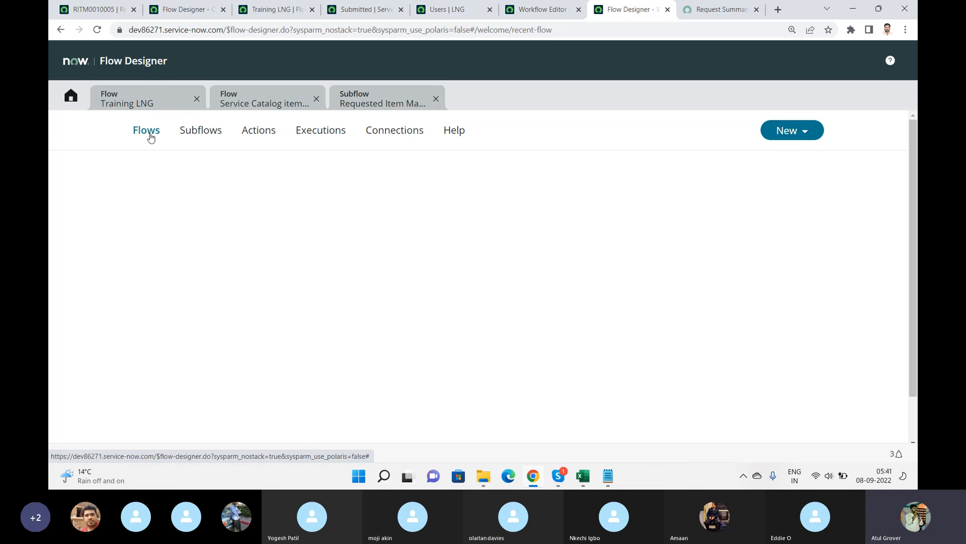
{"action": "left_click", "coordinate": [150, 135]}
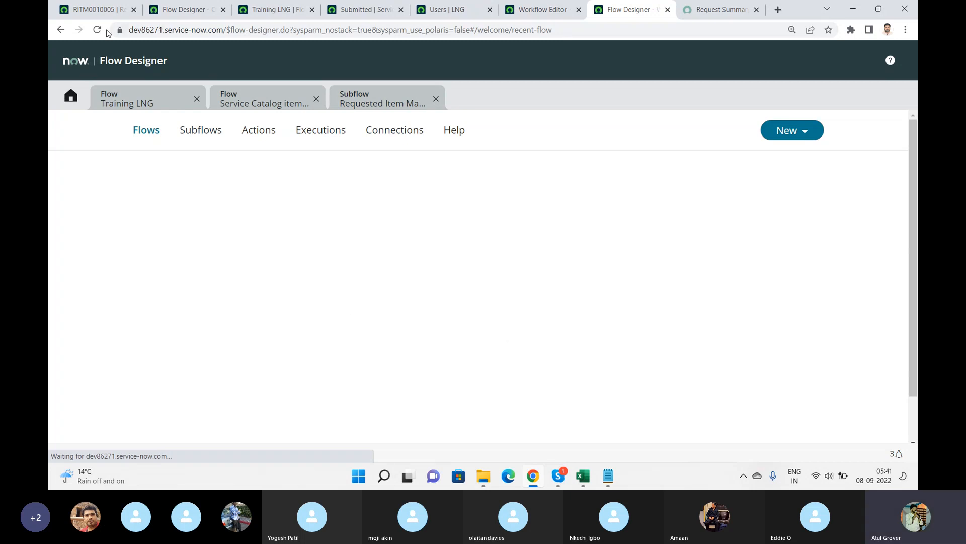
{"action": "left_click", "coordinate": [274, 107]}
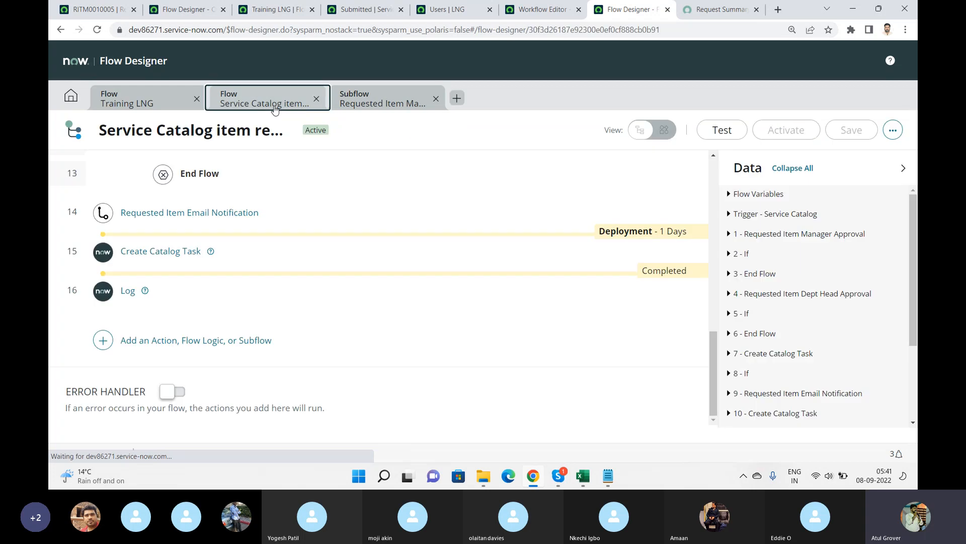
{"action": "left_click", "coordinate": [669, 133]}
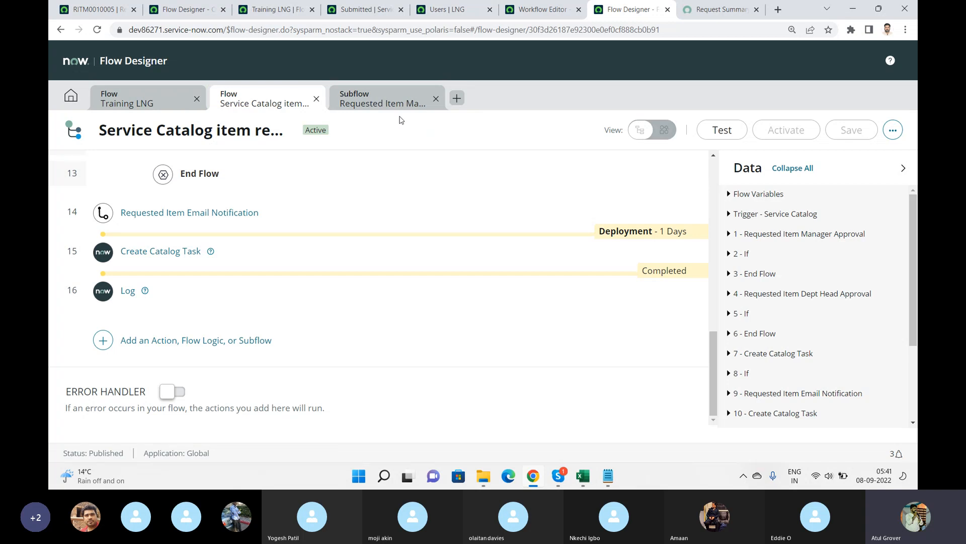
{"action": "left_click", "coordinate": [137, 97]}
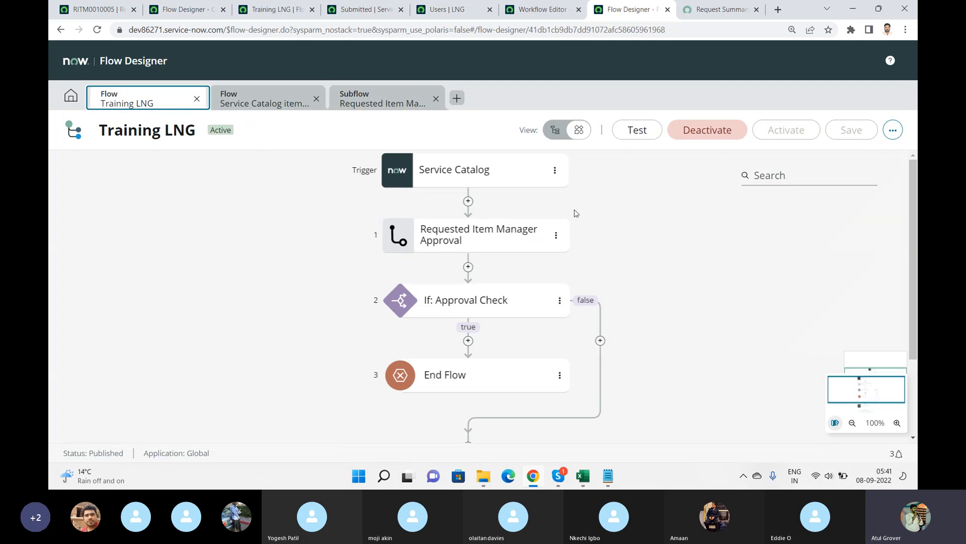
Switch the Training LNG flow to list view and review its actions against the Service Catalog item request flow and subflow.
{"action": "left_click", "coordinate": [552, 135]}
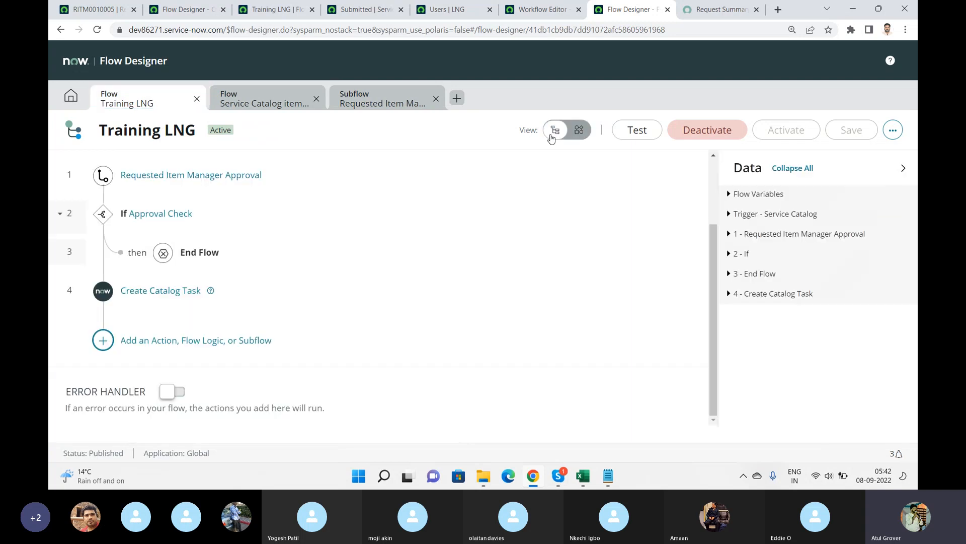
{"action": "left_click", "coordinate": [248, 102]}
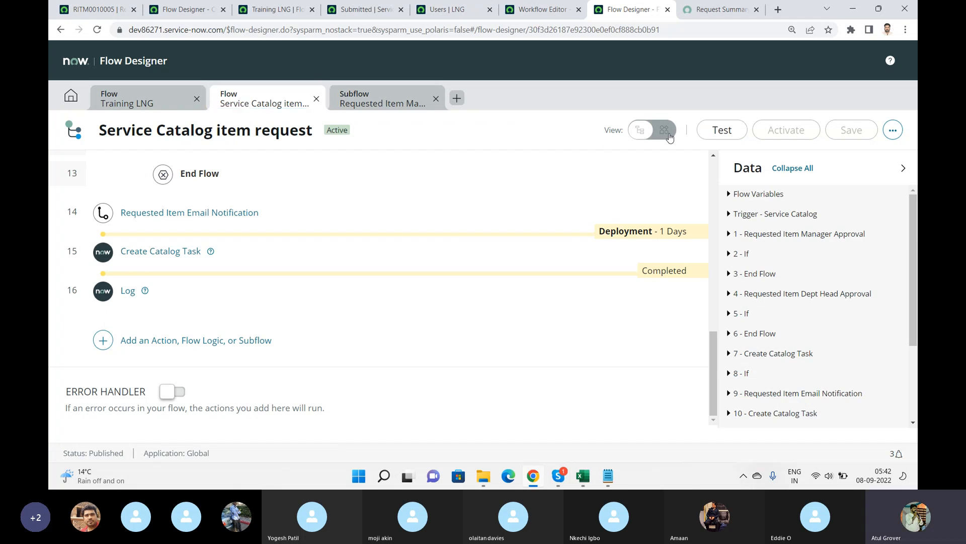
{"action": "left_click", "coordinate": [155, 108]}
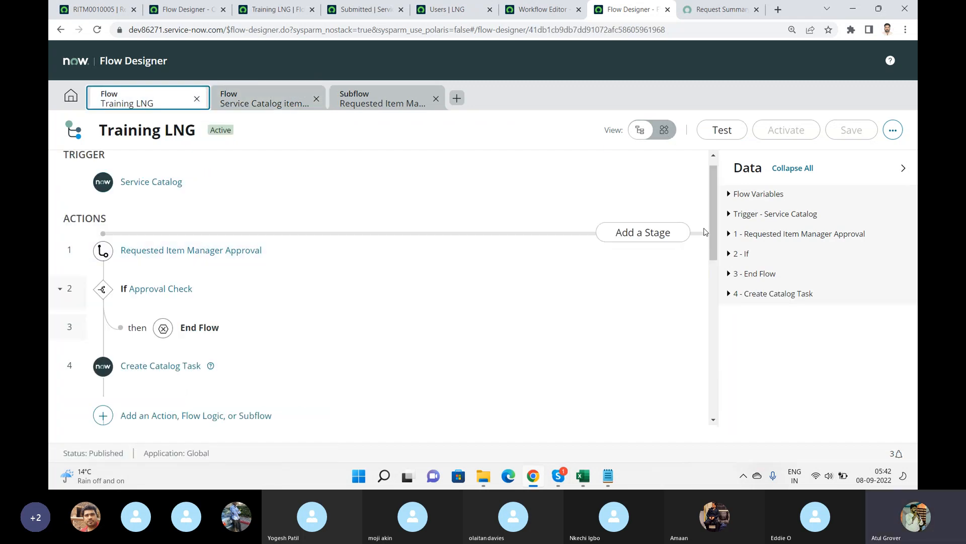
{"action": "scroll", "coordinate": [711, 227], "scroll_direction": "down", "scroll_amount": 5}
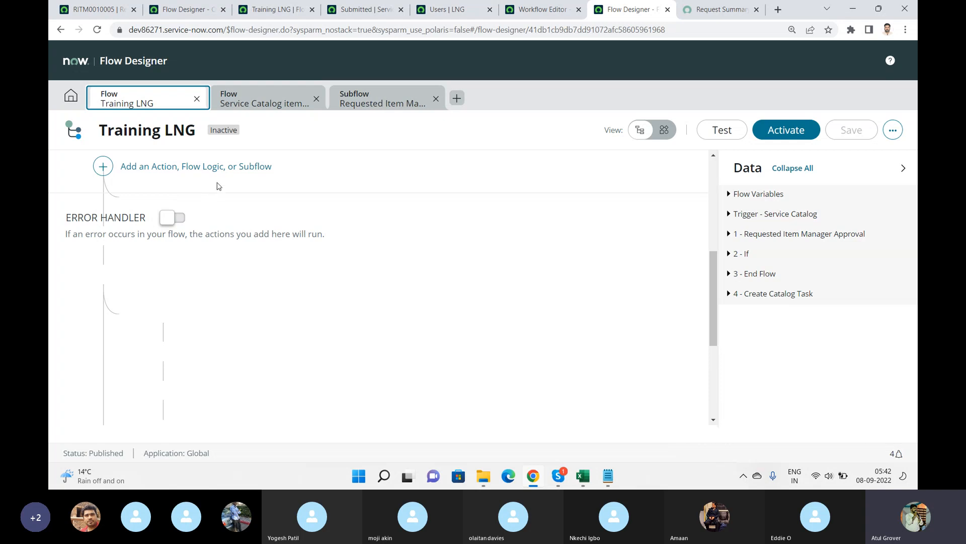
{"action": "left_click", "coordinate": [270, 109]}
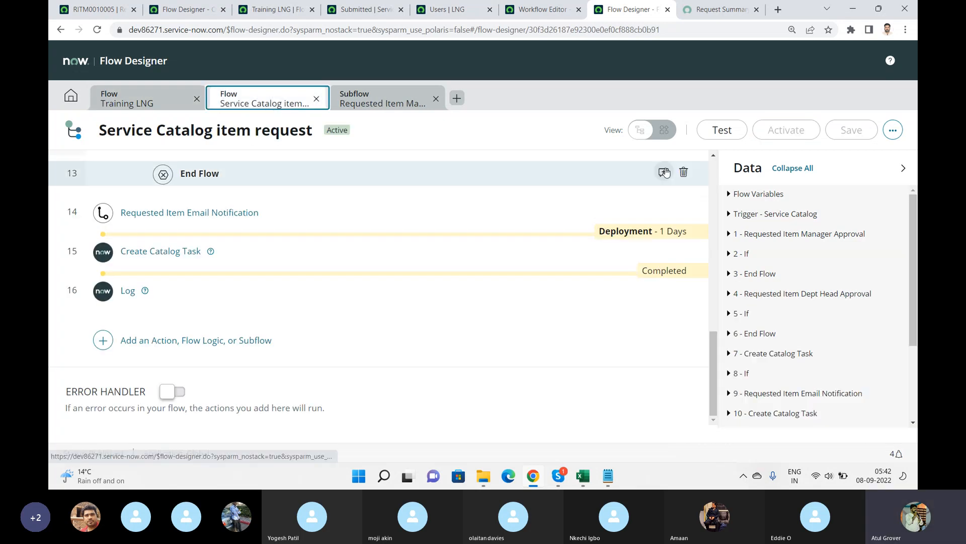
{"action": "left_click", "coordinate": [390, 103]}
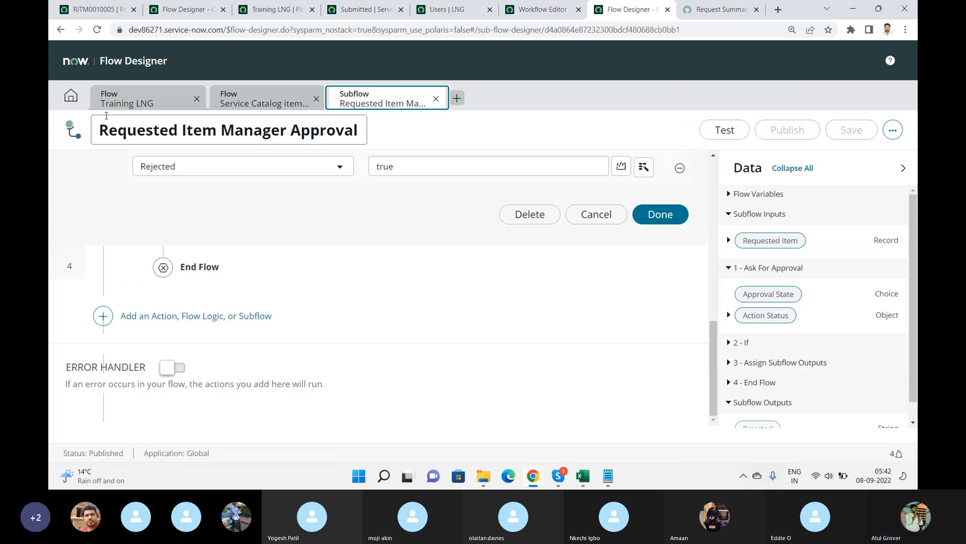
{"action": "left_click", "coordinate": [132, 102]}
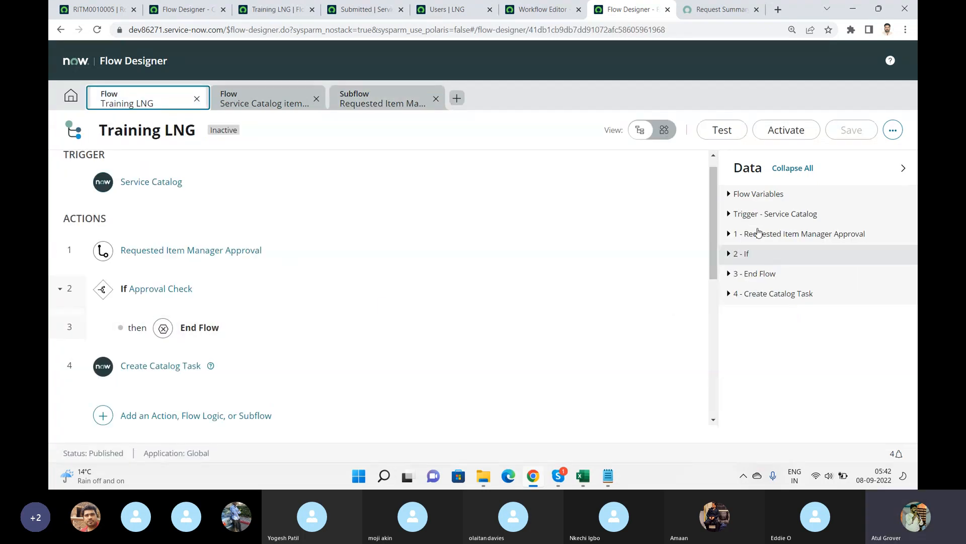
{"action": "left_click_drag", "start_coordinate": [713, 196], "coordinate": [714, 304]}
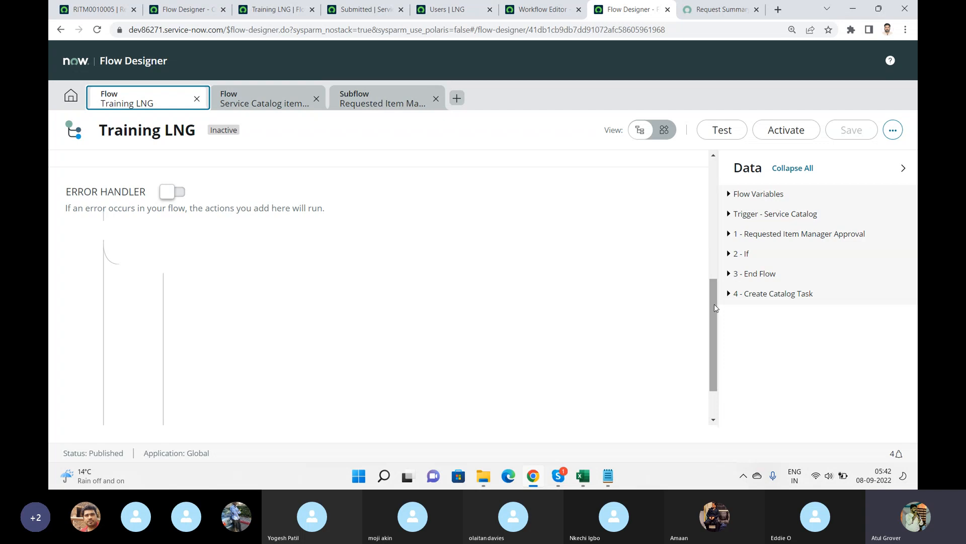
{"action": "key", "text": "alt+Tab"}
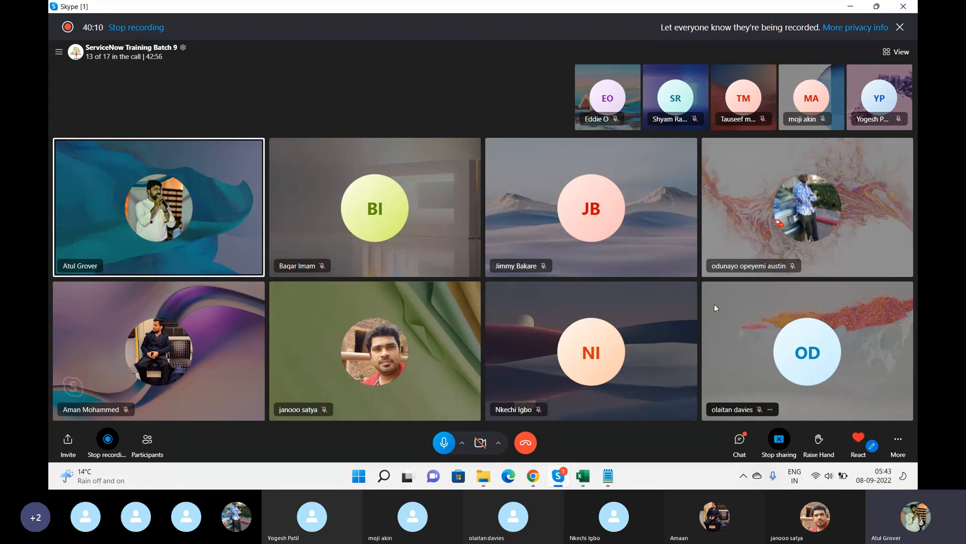
{"action": "key", "text": "alt+Tab"}
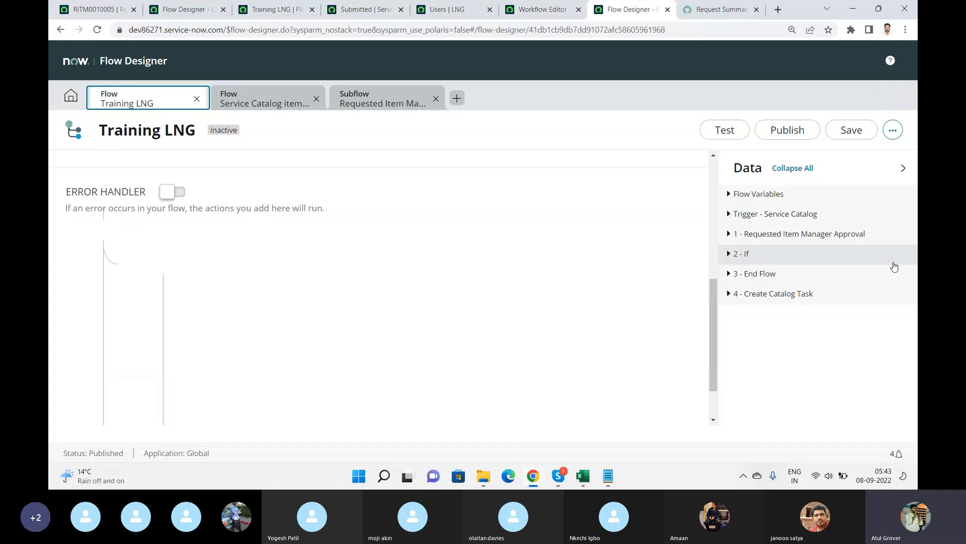
Enable the Training LNG error handler and search its actions for create task, then email.
{"action": "left_click", "coordinate": [179, 192]}
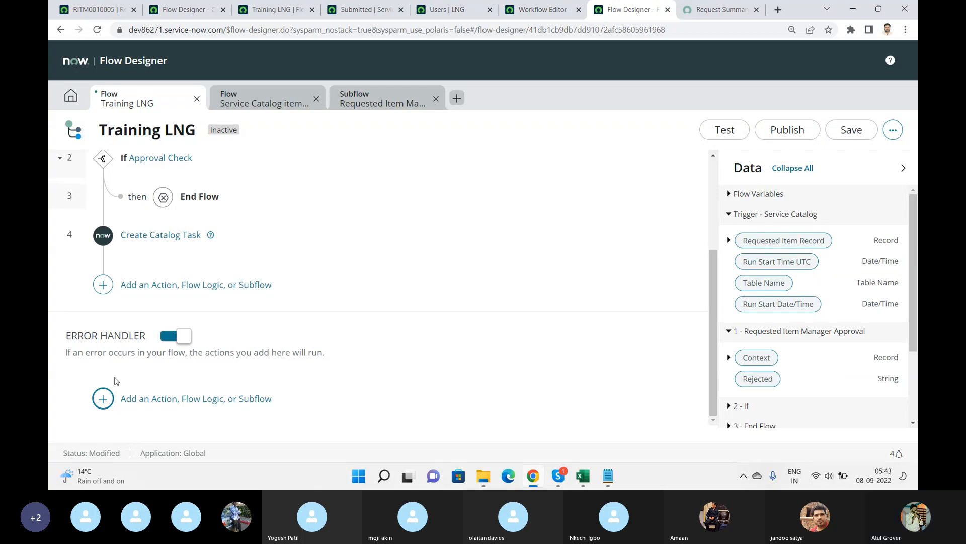
{"action": "left_click", "coordinate": [100, 400]}
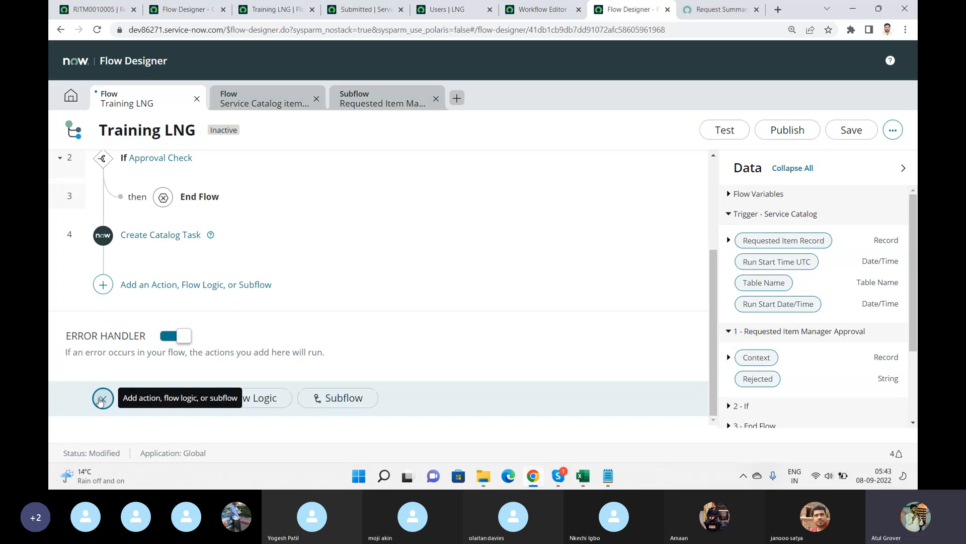
{"action": "left_click", "coordinate": [248, 397]}
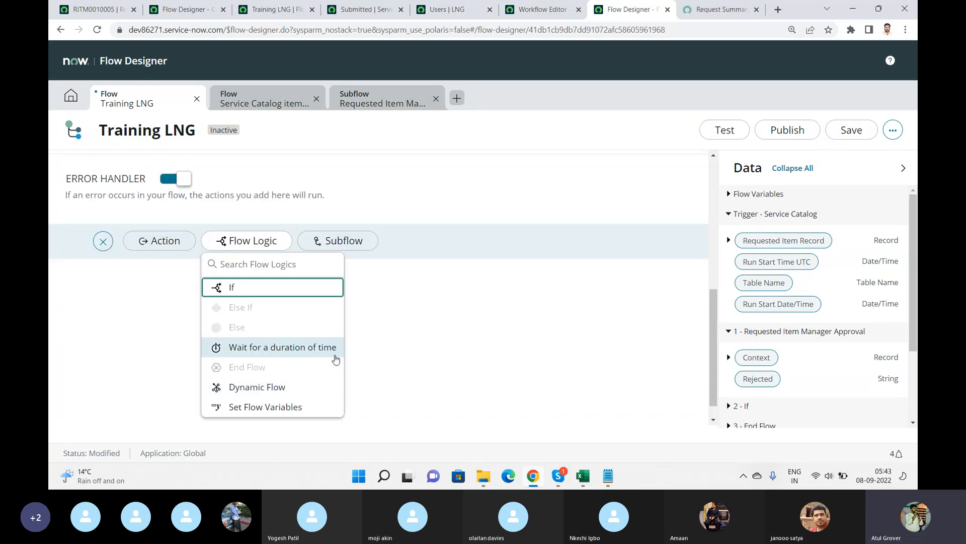
{"action": "left_click", "coordinate": [176, 247]}
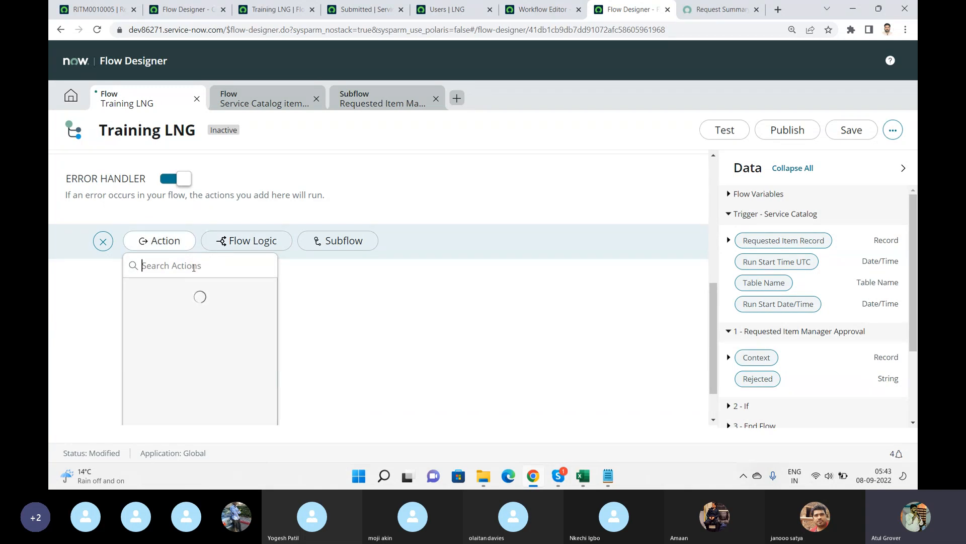
{"action": "type", "text": "create tas"}
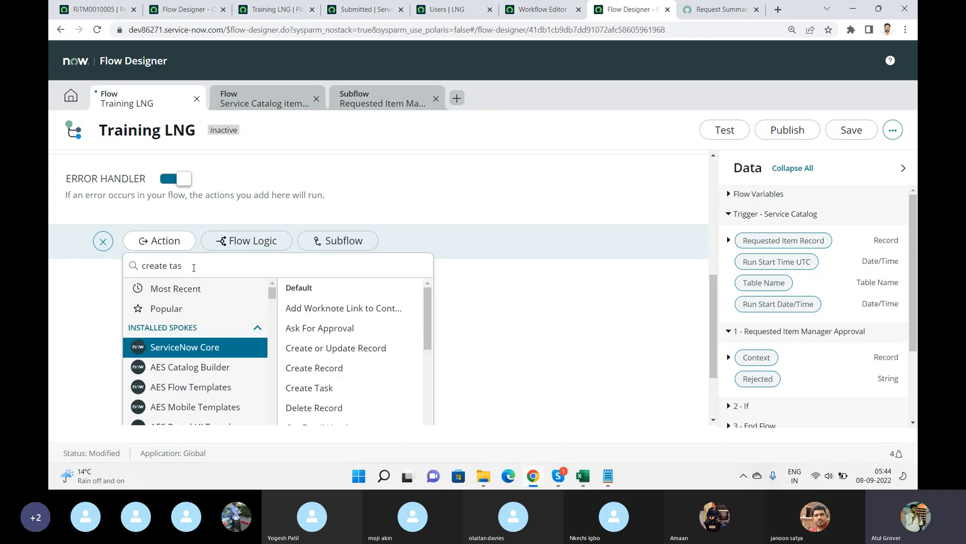
{"action": "key", "text": "BackSpace"}
{"action": "key", "text": "BackSpace"}
{"action": "key", "text": "BackSpace"}
{"action": "key", "text": "BackSpace"}
{"action": "key", "text": "BackSpace"}
{"action": "key", "text": "BackSpace"}
{"action": "key", "text": "BackSpace"}
{"action": "key", "text": "BackSpace"}
{"action": "key", "text": "BackSpace"}
{"action": "key", "text": "BackSpace"}
{"action": "type", "text": "email"}
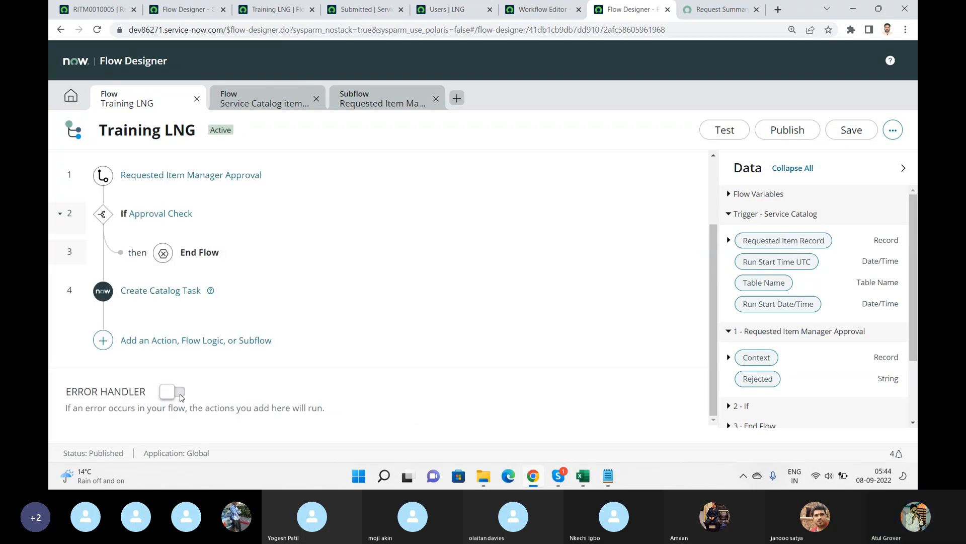
Enable the error handler again and search its actions and subflows for email.
{"action": "left_click", "coordinate": [175, 392]}
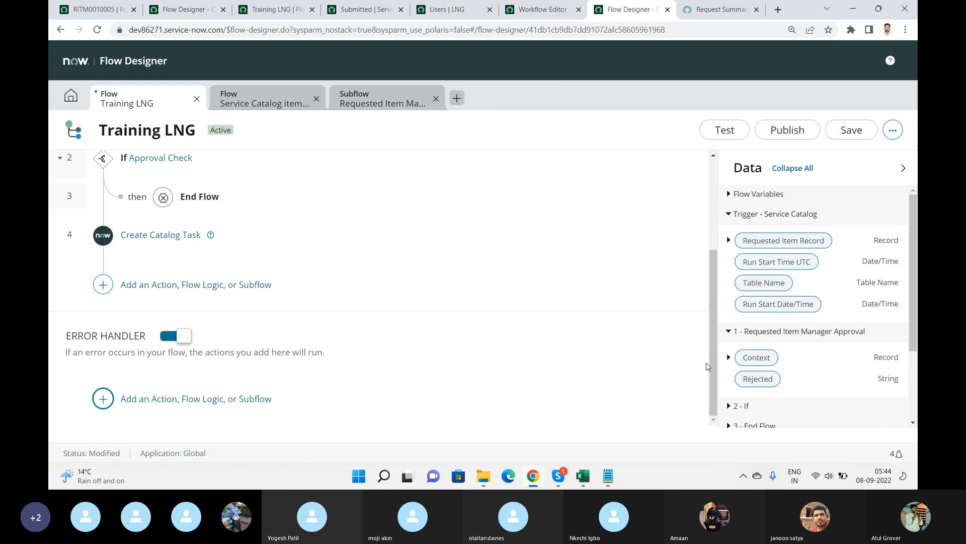
{"action": "left_click", "coordinate": [108, 409]}
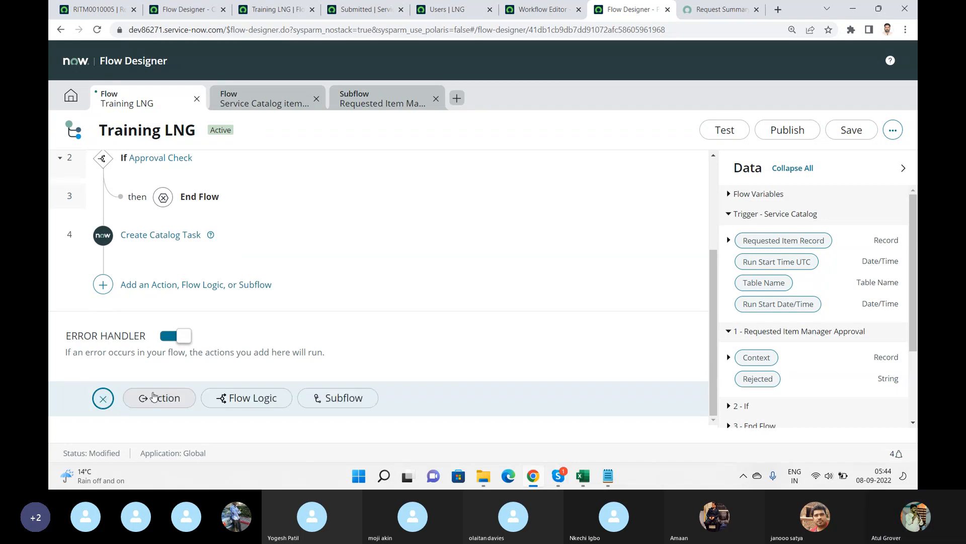
{"action": "left_click", "coordinate": [166, 404]}
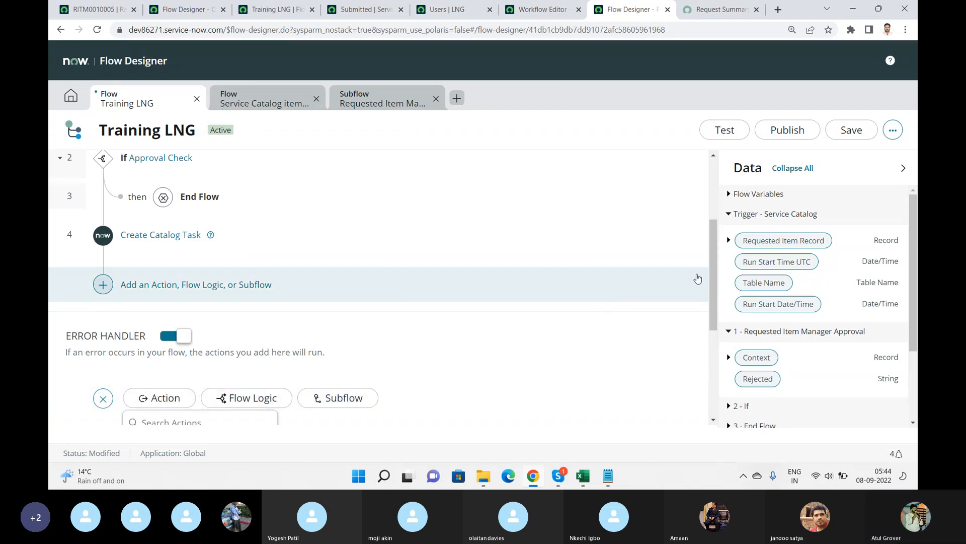
{"action": "scroll", "coordinate": [714, 269], "scroll_direction": "down", "scroll_amount": 4}
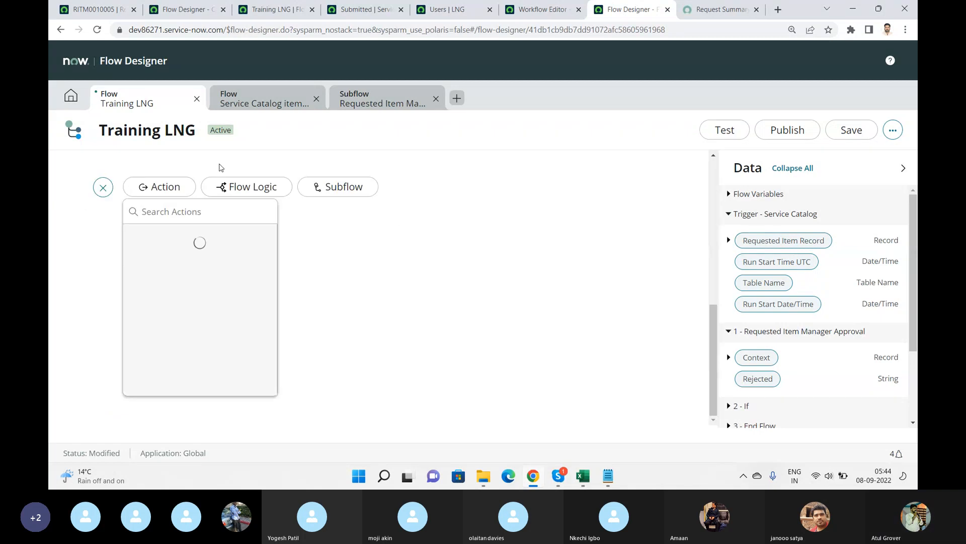
{"action": "type", "text": "email"}
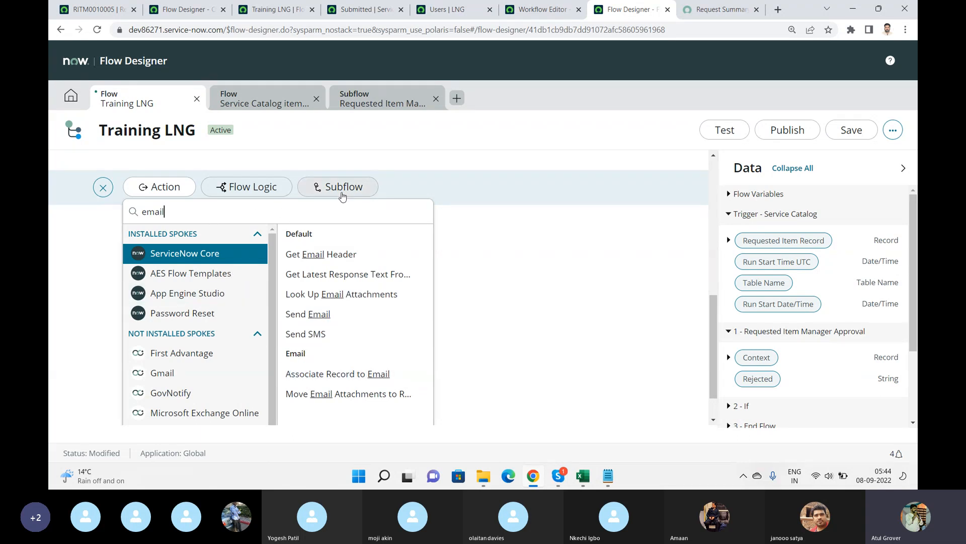
{"action": "left_click", "coordinate": [341, 190]}
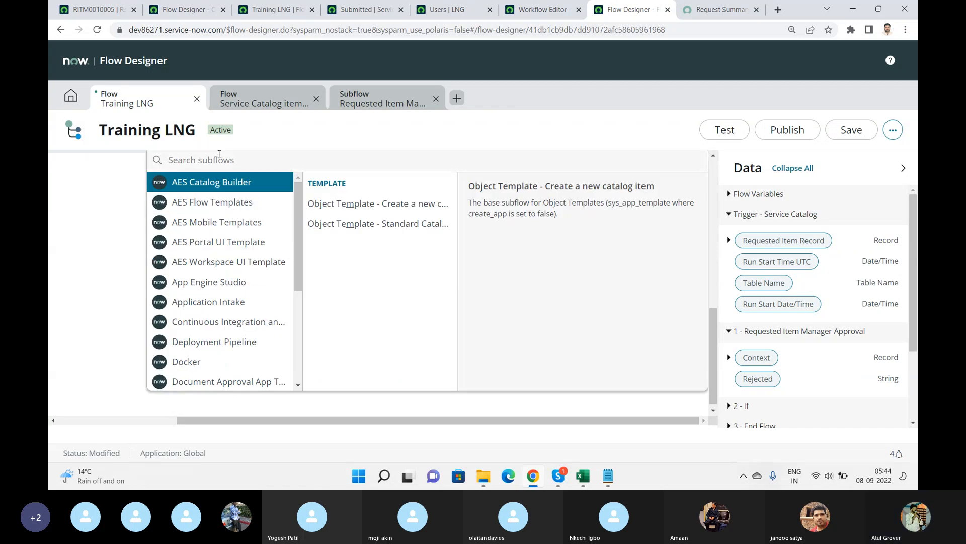
{"action": "type", "text": "email"}
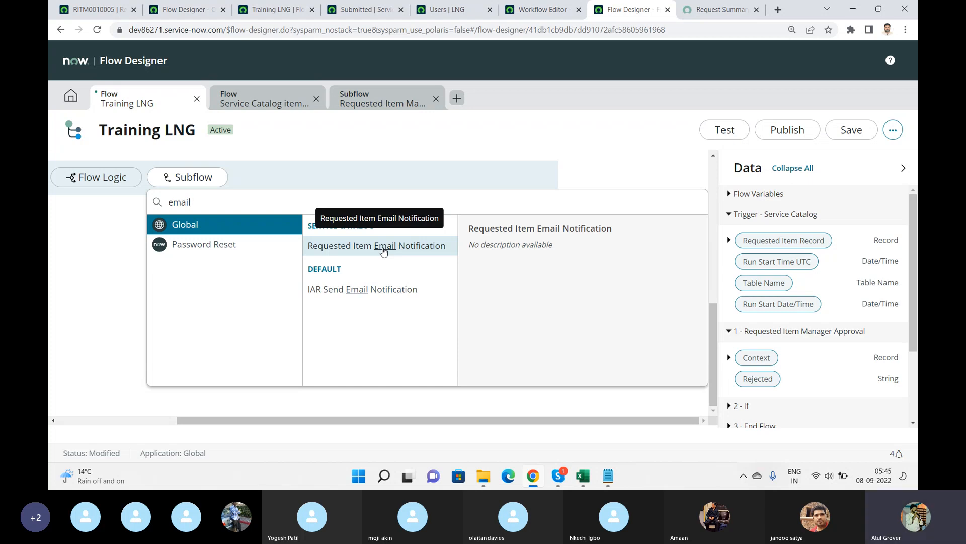
{"action": "key", "text": "alt+Tab"}
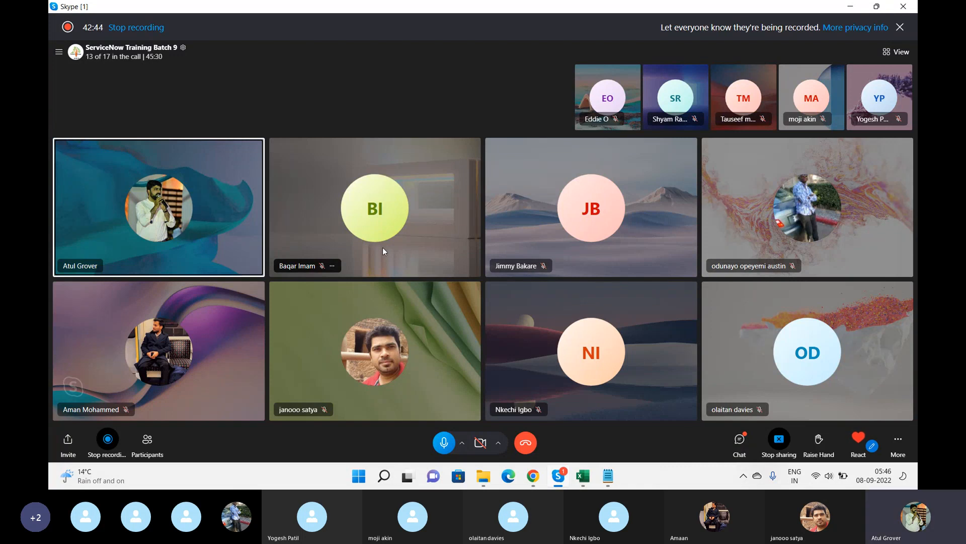
{"action": "key", "text": "alt+Tab"}
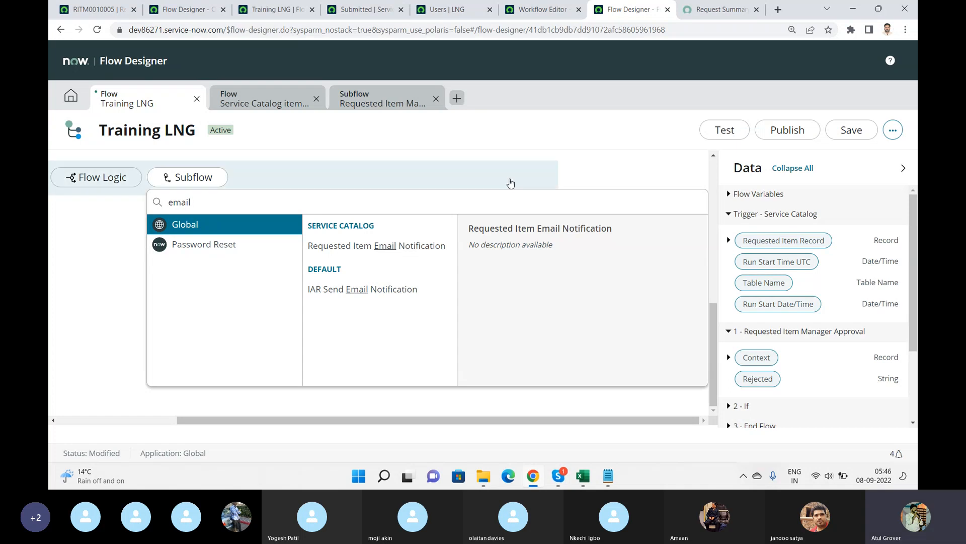
Open the Request Summary tab and add two blank lines below the flow notes in Notepad.
{"action": "left_click", "coordinate": [715, 14]}
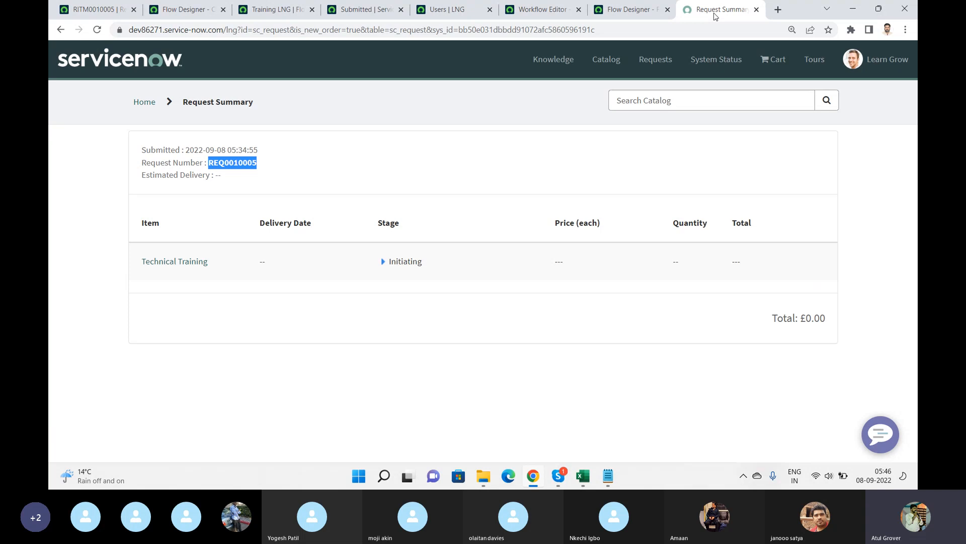
{"action": "left_click", "coordinate": [608, 476]}
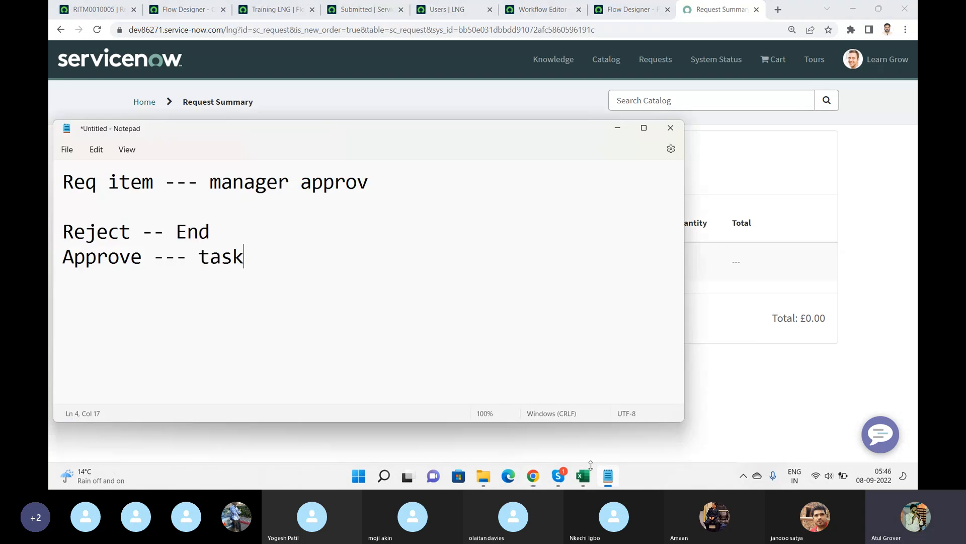
{"action": "key", "text": "Return"}
{"action": "key", "text": "Return"}
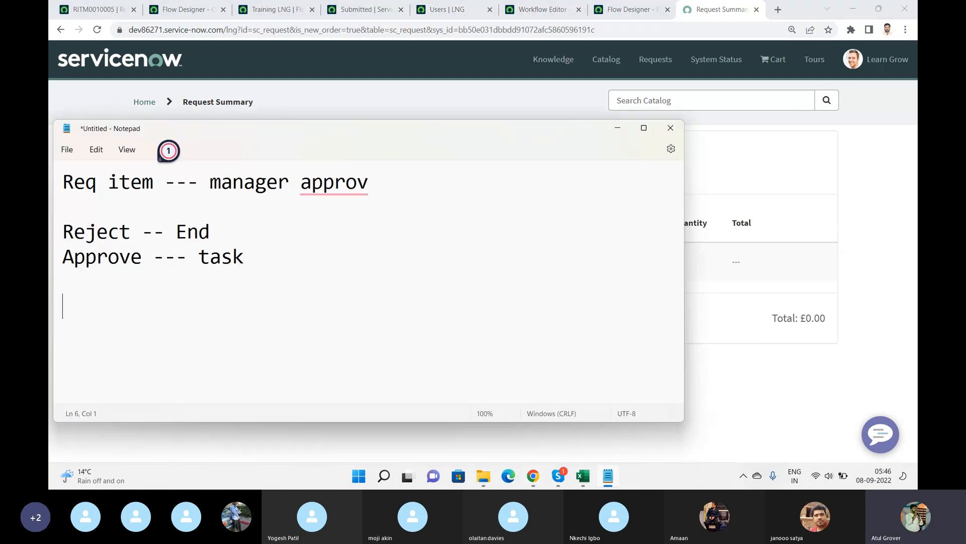
Add the note line 'Record producer vs catalog item vs order guide' below the approval notes in Notepad.
{"action": "type", "text": "Record p"}
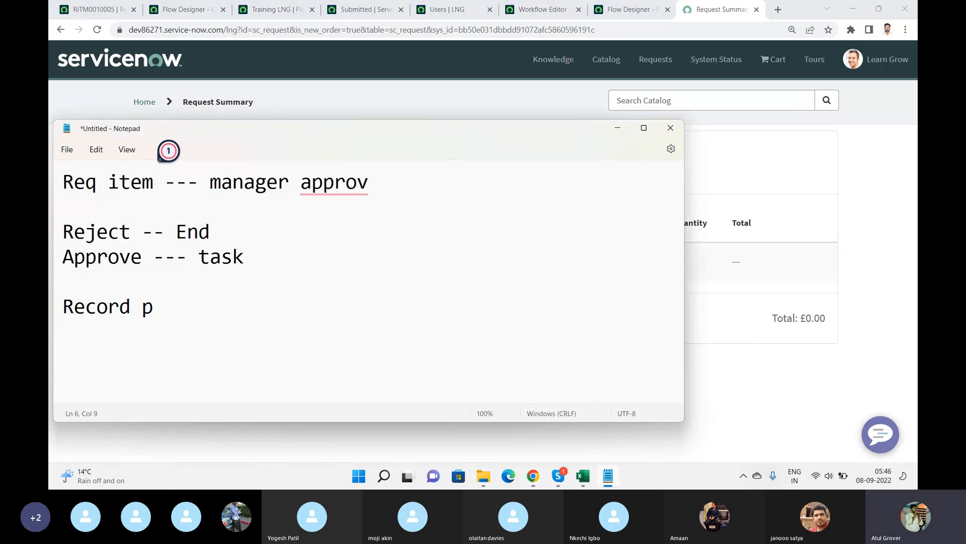
{"action": "type", "text": "roducer"}
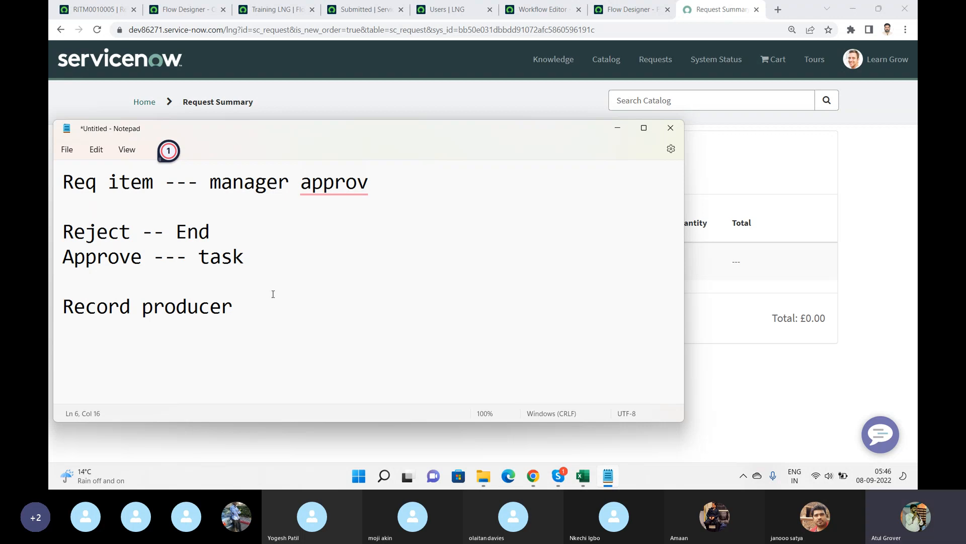
{"action": "type", "text": "vs ctaal"}
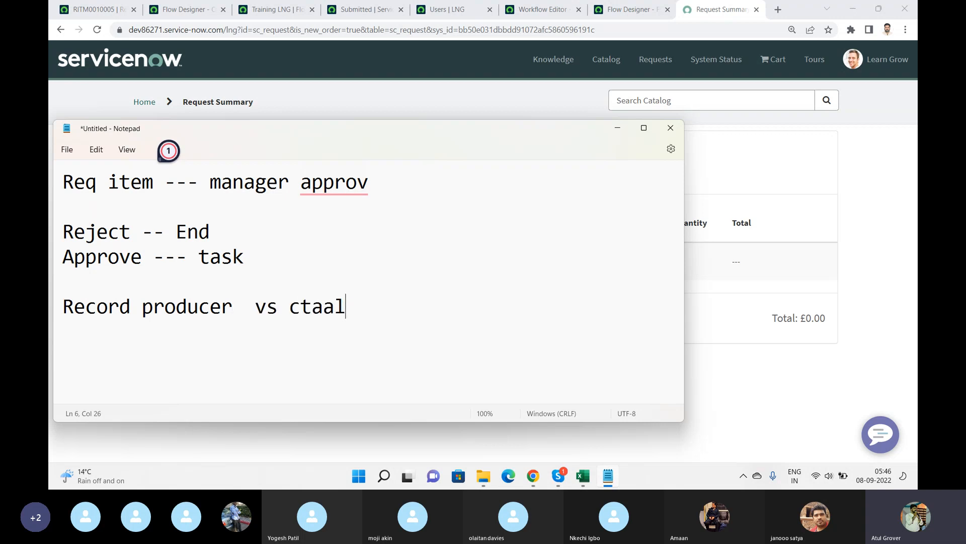
{"action": "key", "text": "BackSpace"}
{"action": "key", "text": "BackSpace"}
{"action": "key", "text": "BackSpace"}
{"action": "key", "text": "BackSpace"}
{"action": "type", "text": "atalog"}
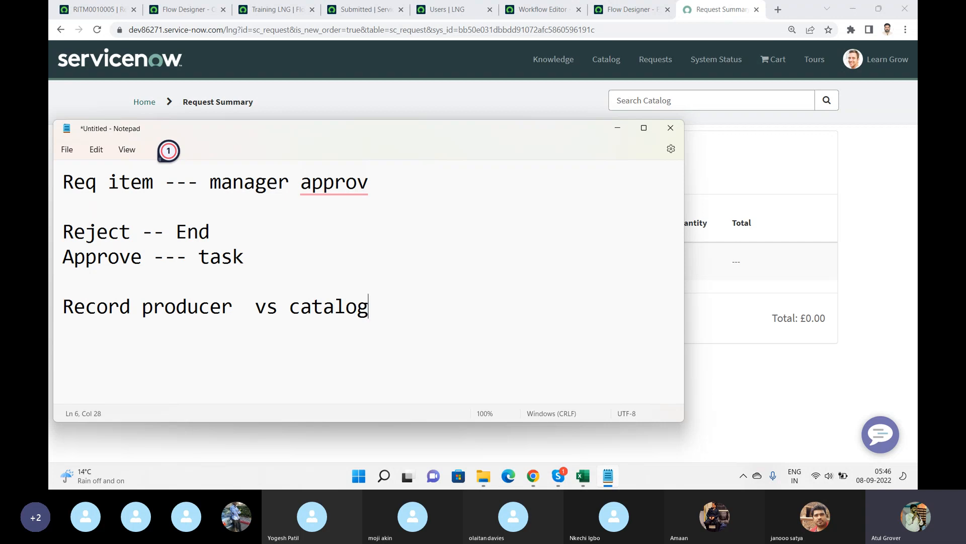
{"action": "type", "text": " item vs "}
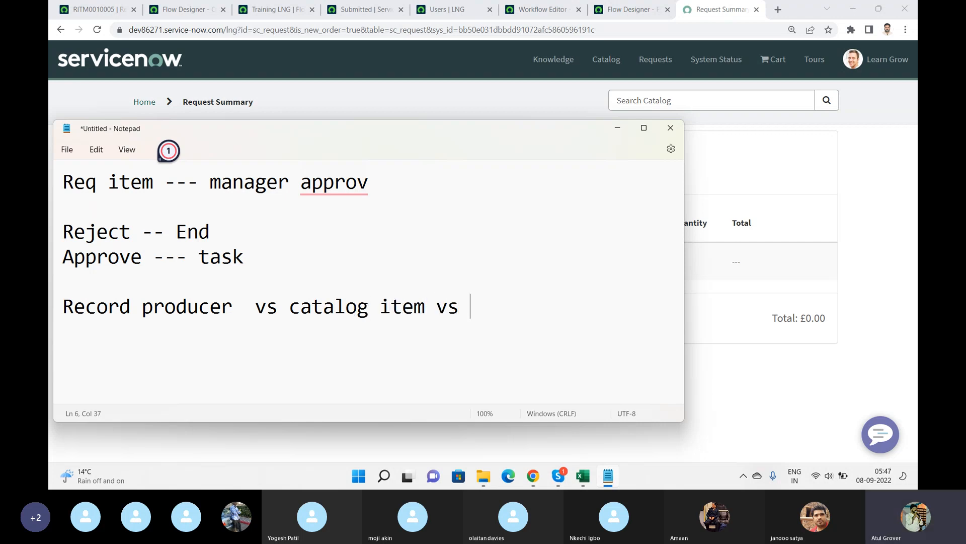
{"action": "type", "text": "order guide"}
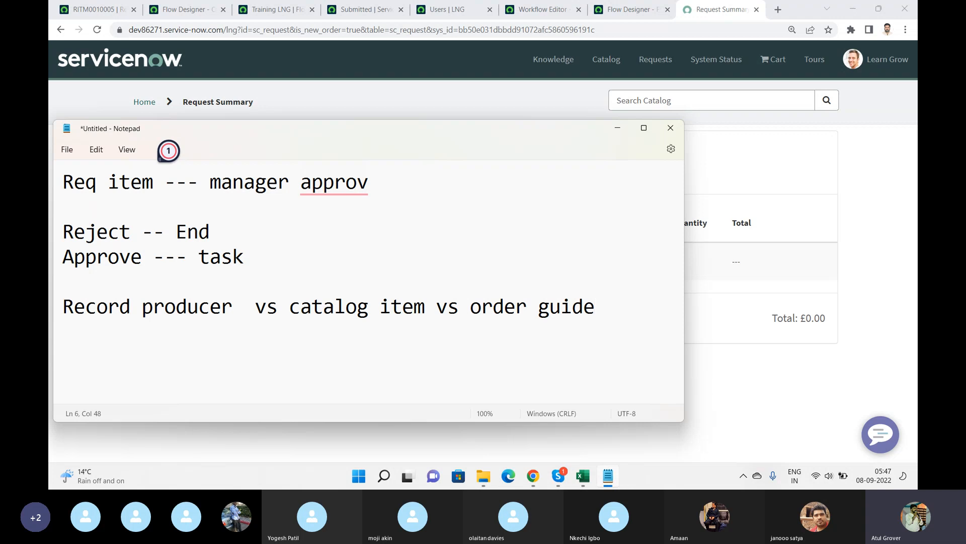
Search Google in a new tab for record producer in servicenow.
{"action": "left_click", "coordinate": [779, 10]}
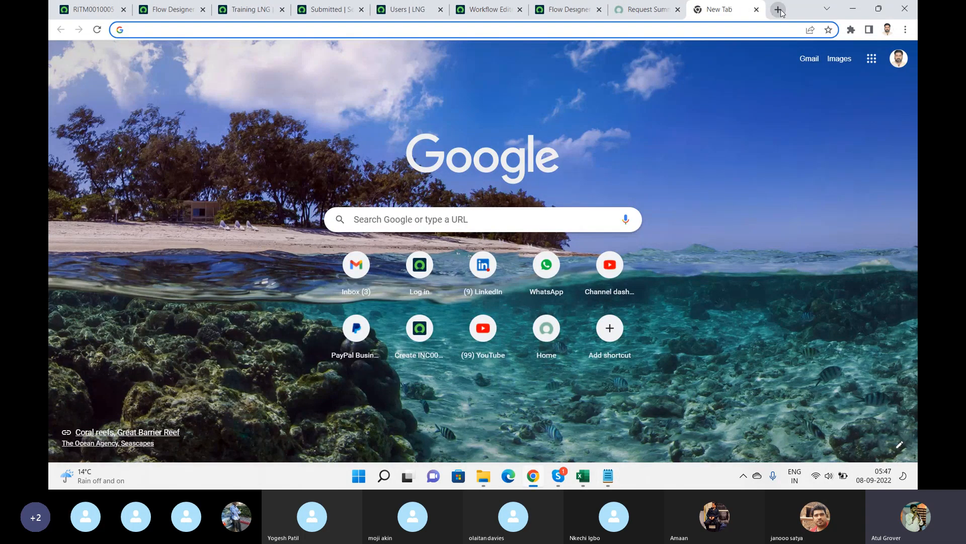
{"action": "type", "text": "recordc pr"}
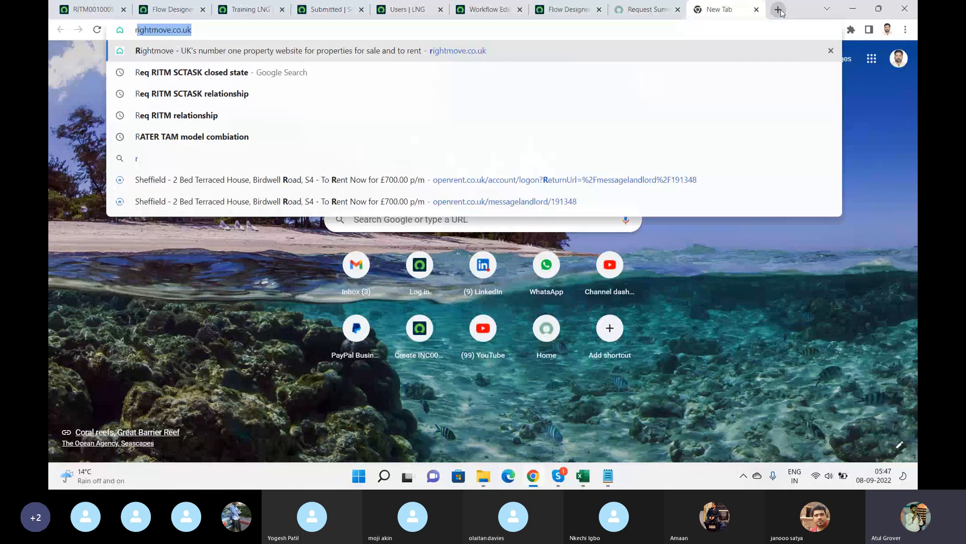
{"action": "key", "text": "BackSpace"}
{"action": "key", "text": "BackSpace"}
{"action": "key", "text": "BackSpace"}
{"action": "key", "text": "BackSpace"}
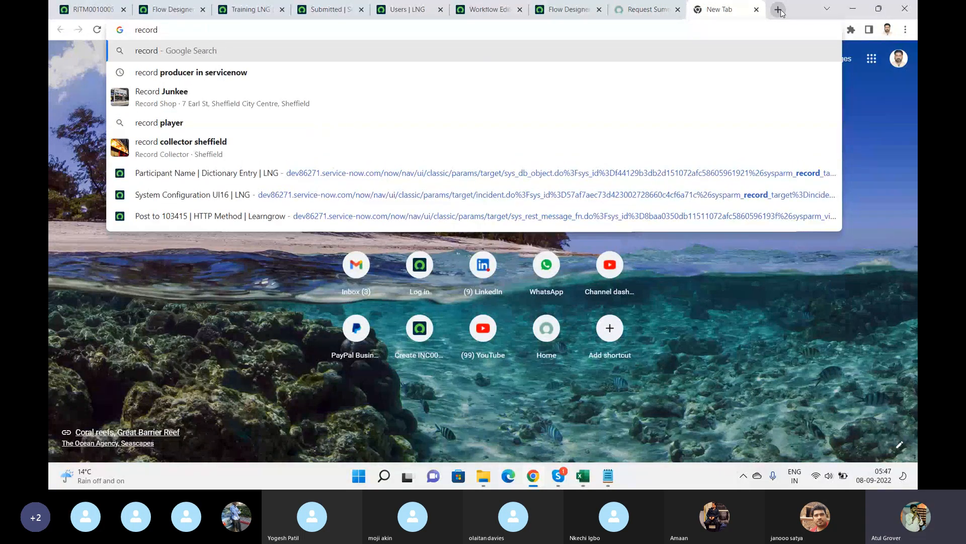
{"action": "key", "text": "Down"}
{"action": "key", "text": "Return"}
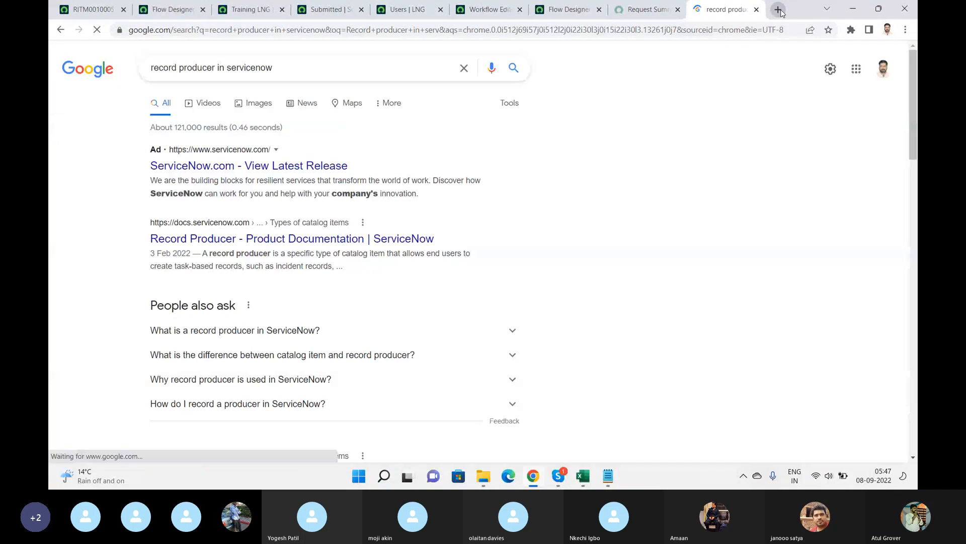
Expand the search result questions about what a record producer is and how it differs from a catalog item.
{"action": "left_click", "coordinate": [300, 337]}
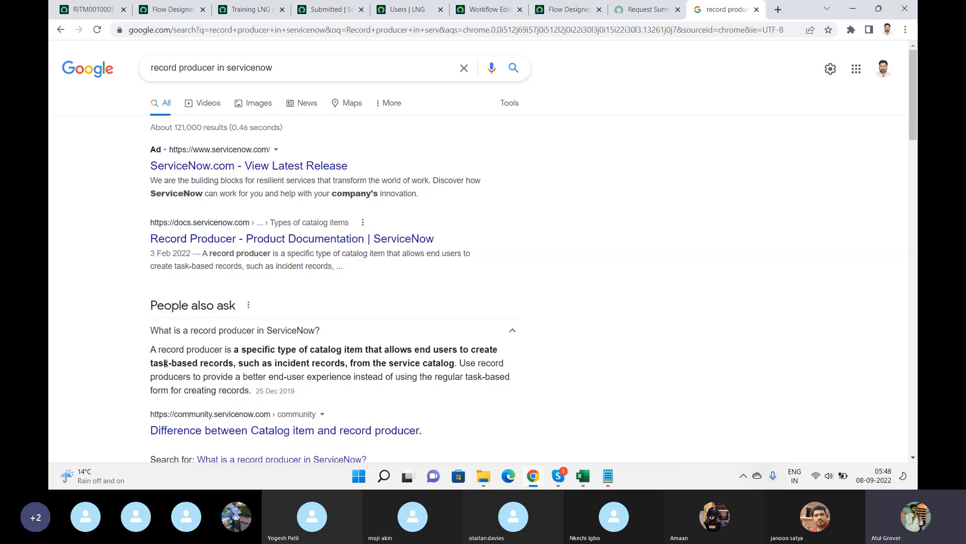
{"action": "scroll", "coordinate": [553, 414], "scroll_direction": "down", "scroll_amount": 2}
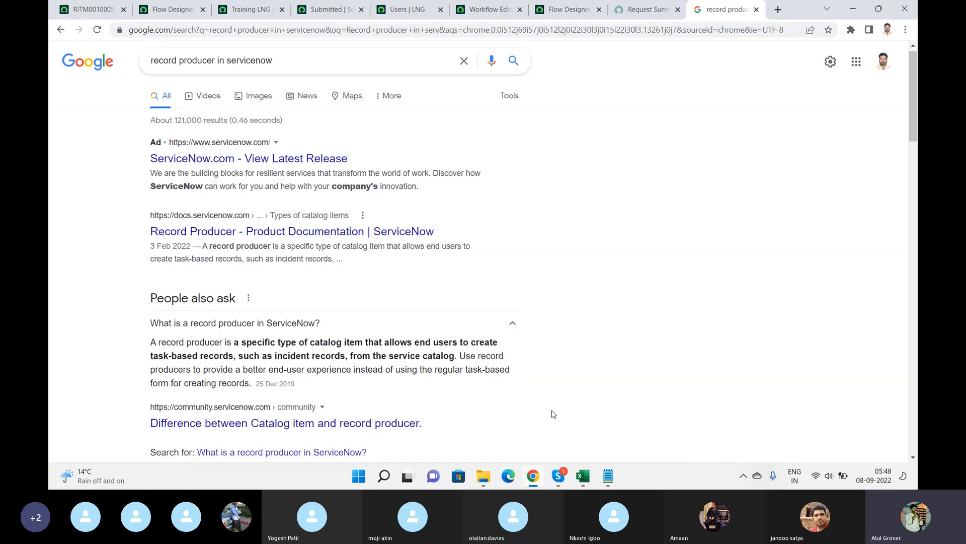
{"action": "scroll", "coordinate": [554, 414], "scroll_direction": "down", "scroll_amount": 3}
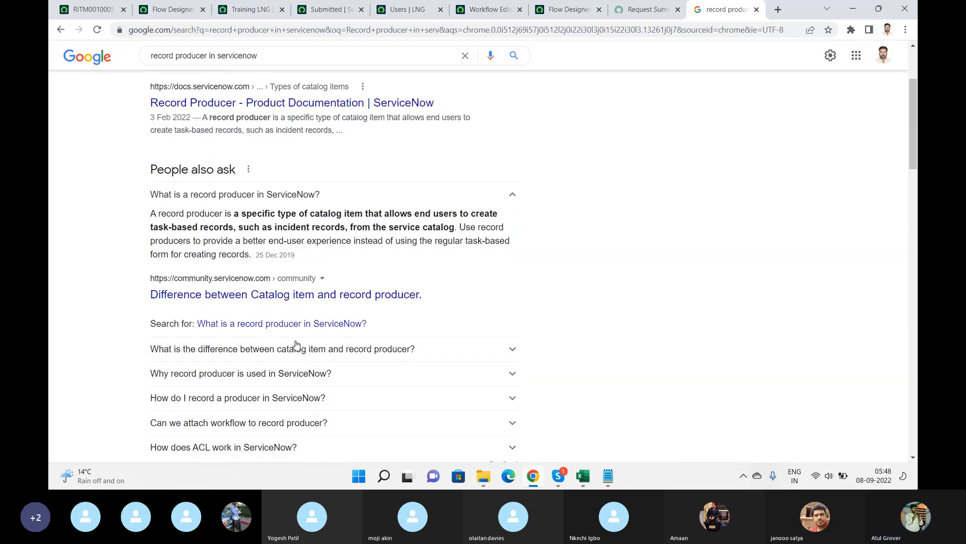
{"action": "left_click", "coordinate": [296, 347]}
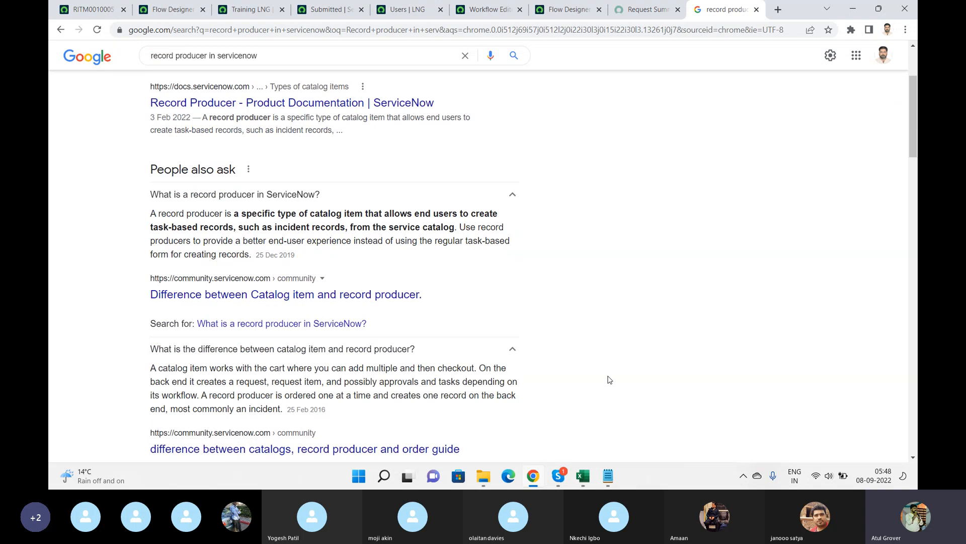
{"action": "left_click", "coordinate": [648, 10]}
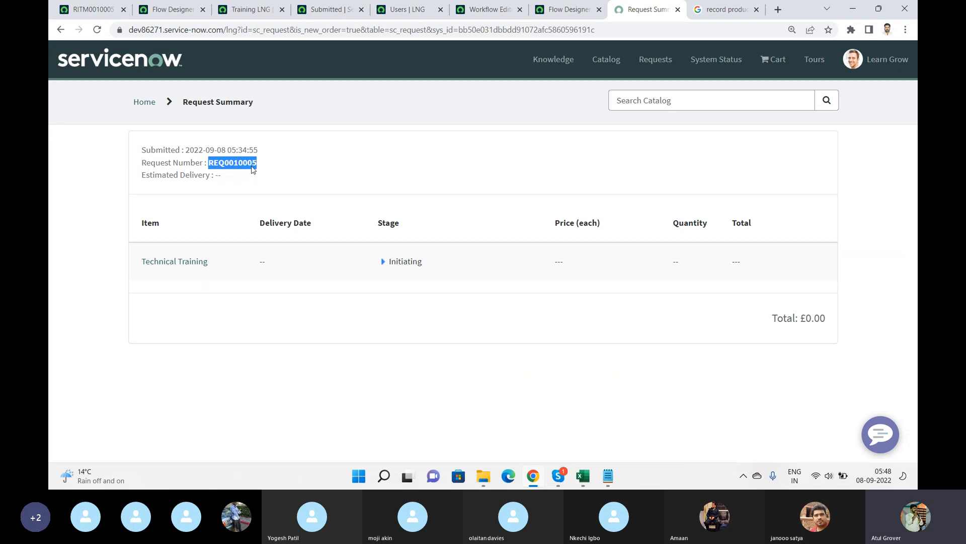
{"action": "left_click", "coordinate": [723, 8]}
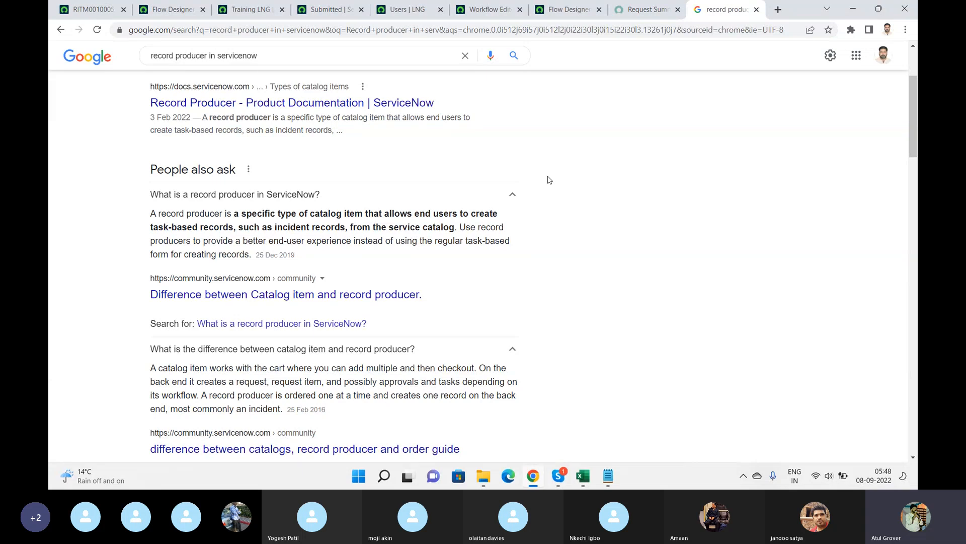
Search for record producer vs catalog item servicenow, accepting the suggested 'record producer and catalog item servicenow' query.
{"action": "left_click", "coordinate": [279, 54]}
{"action": "left_click_drag", "start_coordinate": [278, 54], "coordinate": [210, 58]}
{"action": "type", "text": "i"}
{"action": "key", "text": "BackSpace"}
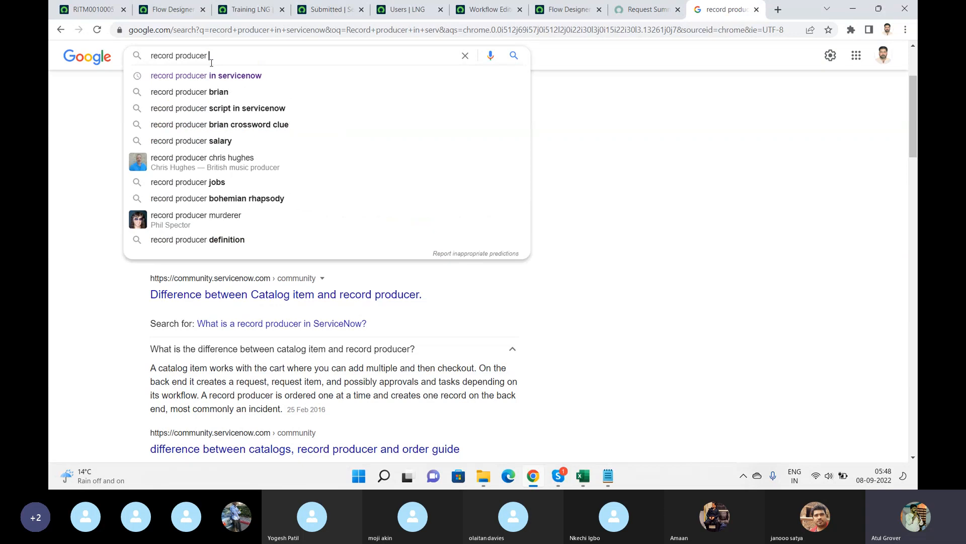
{"action": "type", "text": "vs ca"}
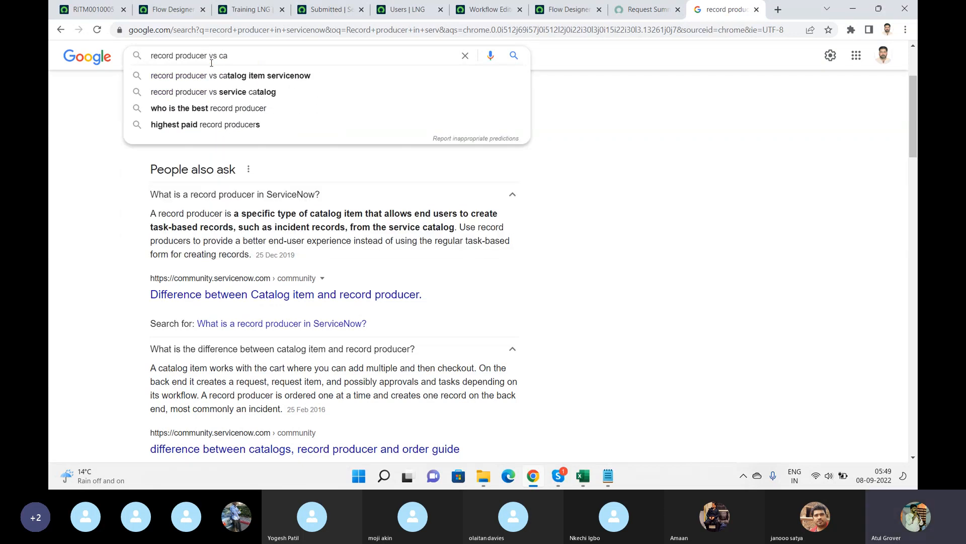
{"action": "key", "text": "Down"}
{"action": "key", "text": "Return"}
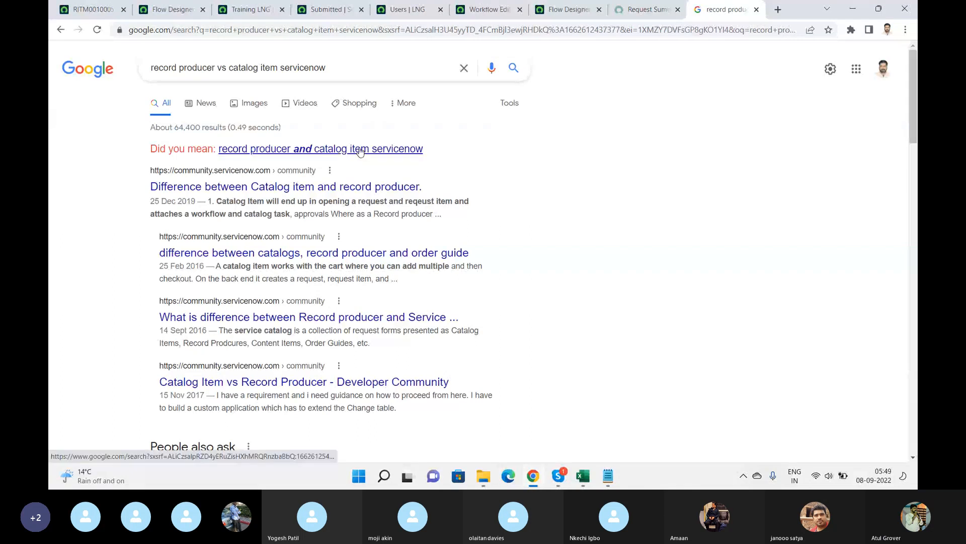
{"action": "left_click", "coordinate": [360, 148]}
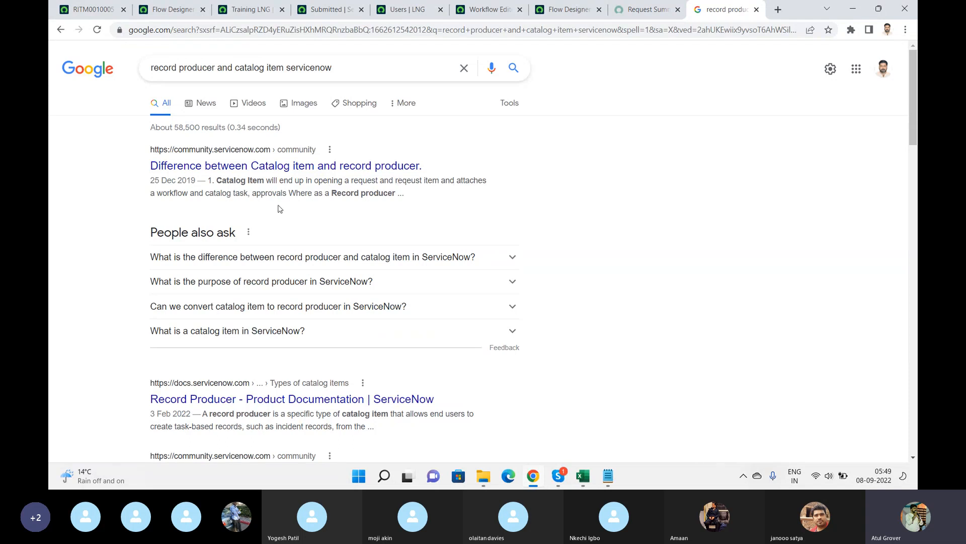
Open the community post on the difference between catalog item and record producer and read its accepted answer.
{"action": "left_click", "coordinate": [285, 172]}
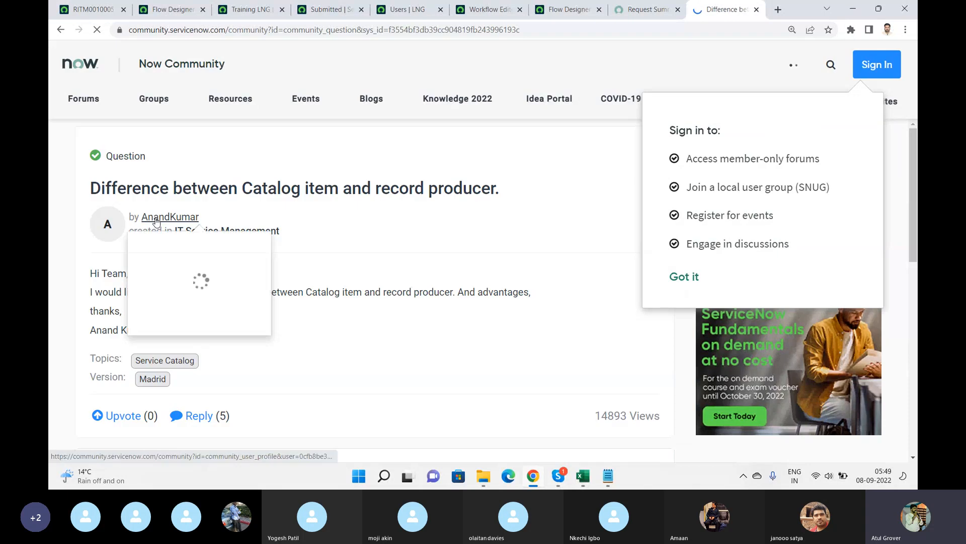
{"action": "left_click", "coordinate": [684, 276]}
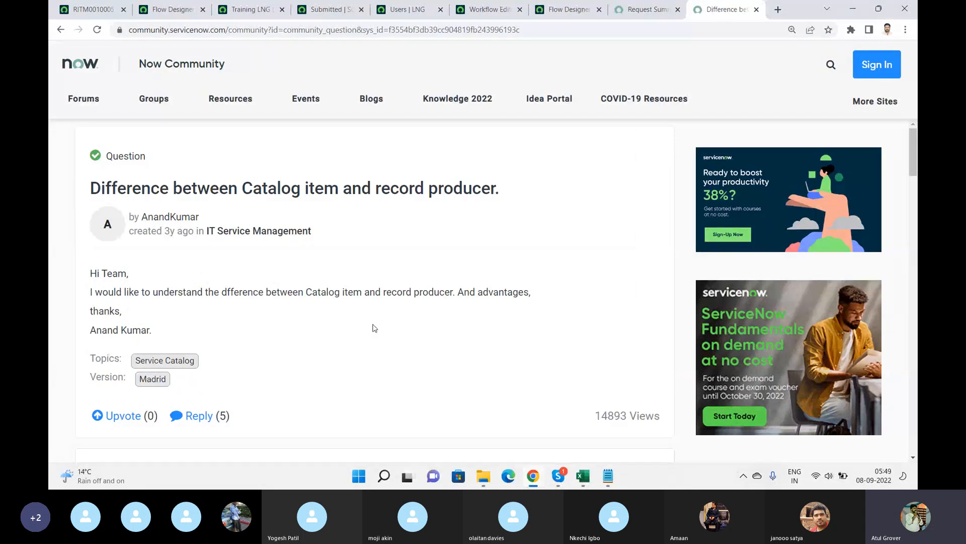
{"action": "scroll", "coordinate": [374, 327], "scroll_direction": "down", "scroll_amount": 8}
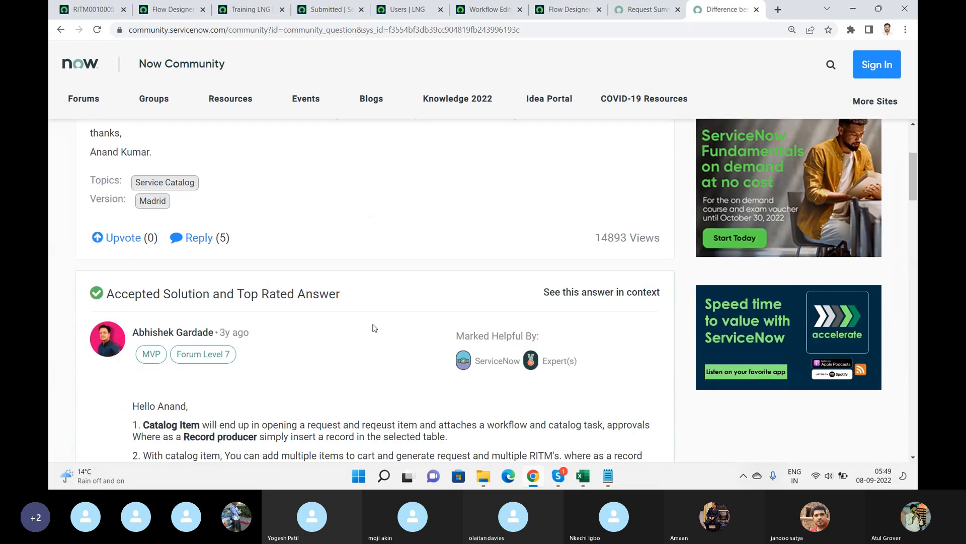
{"action": "scroll", "coordinate": [374, 325], "scroll_direction": "down", "scroll_amount": 1}
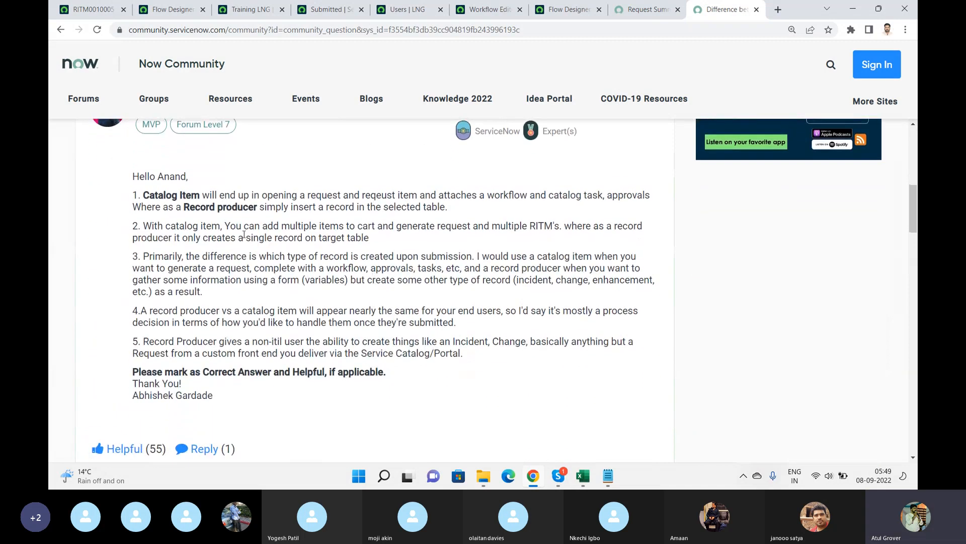
{"action": "left_click_drag", "start_coordinate": [253, 207], "coordinate": [451, 214]}
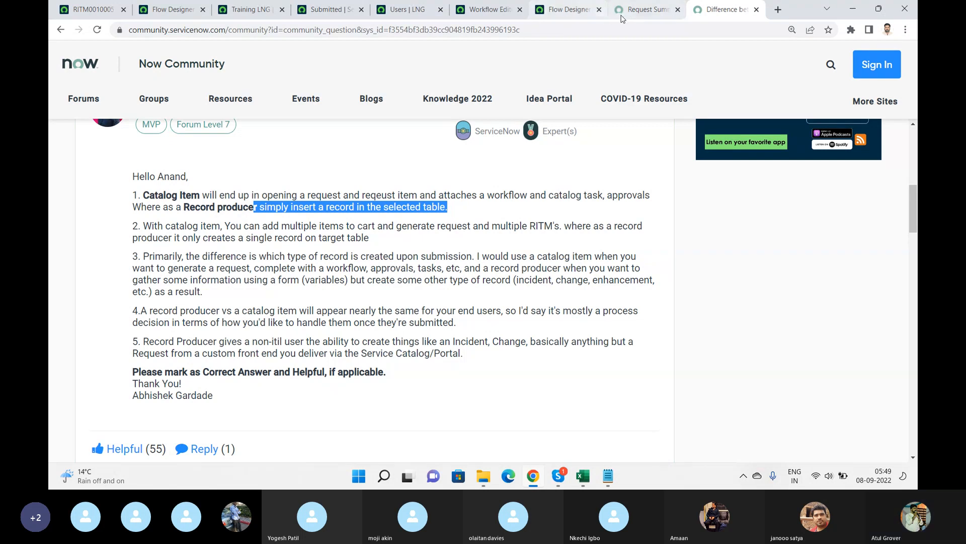
Submit the Create Incident record producer from the portal's Get Help catalog with urgency 2 - Medium and description 'Hello world not working'.
{"action": "left_click", "coordinate": [647, 9]}
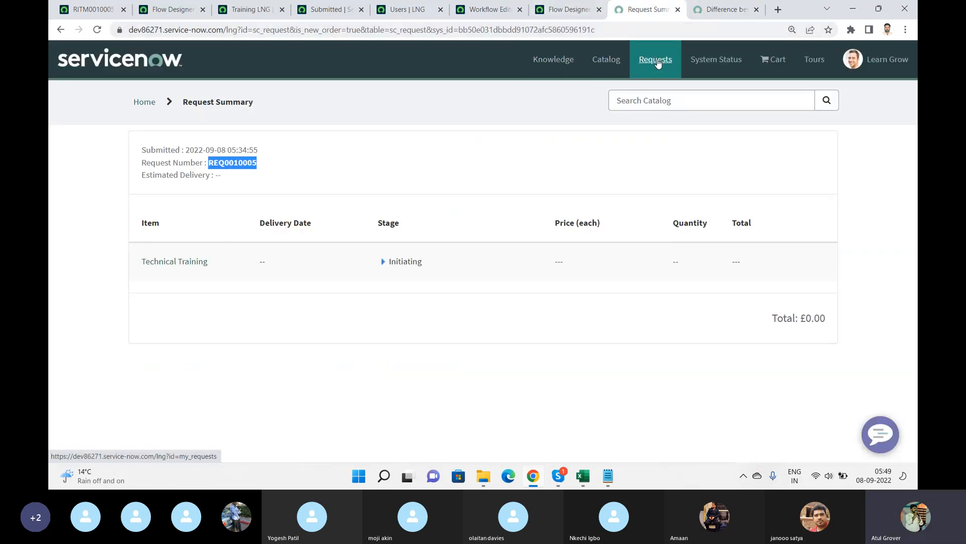
{"action": "left_click", "coordinate": [129, 64]}
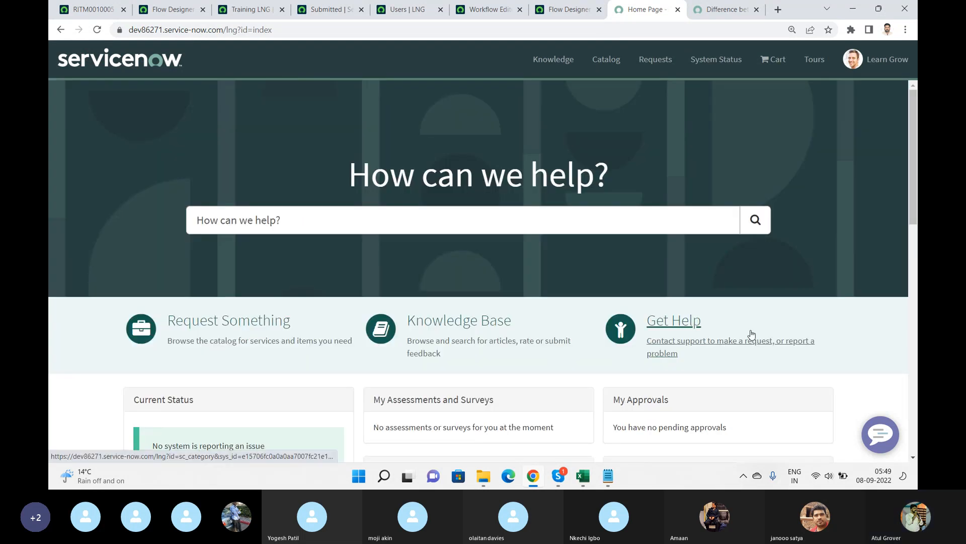
{"action": "left_click", "coordinate": [673, 334]}
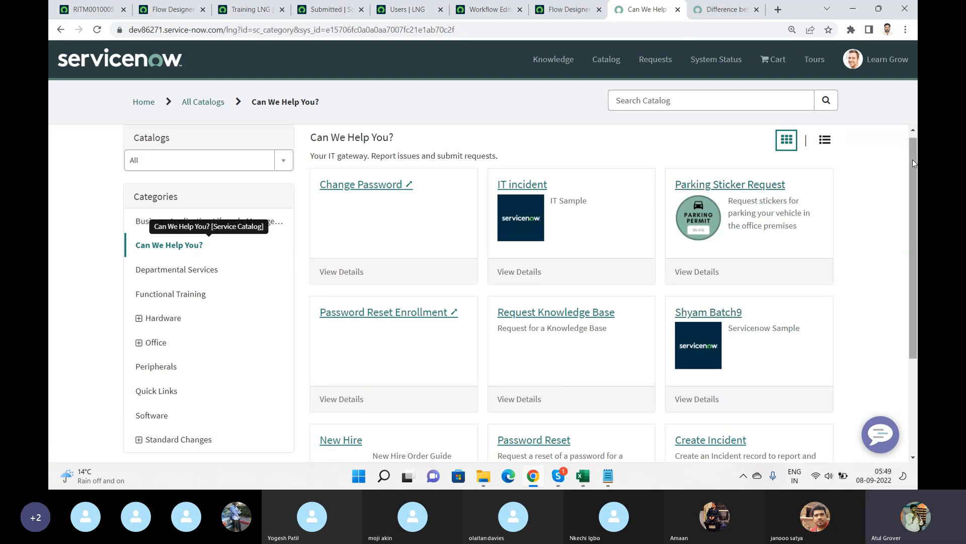
{"action": "left_click_drag", "start_coordinate": [913, 159], "coordinate": [916, 258]}
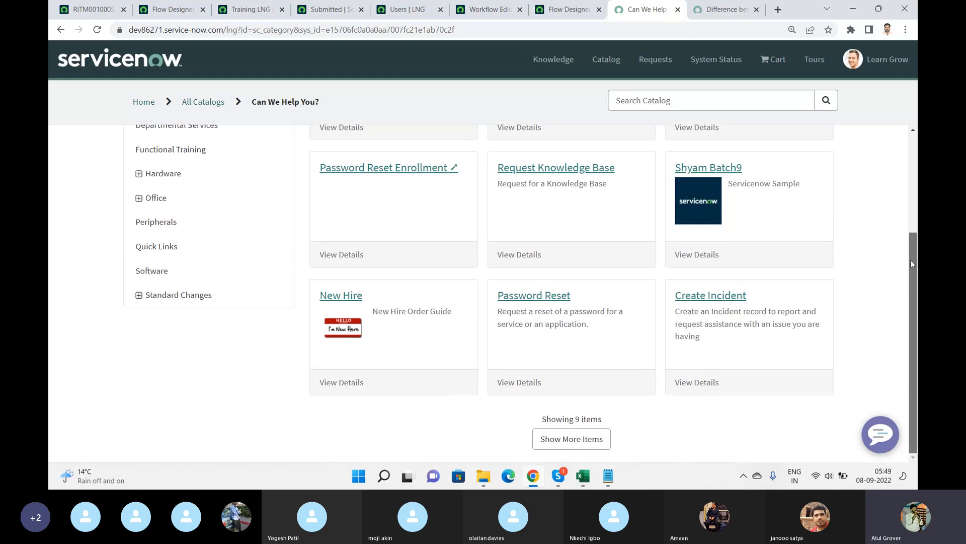
{"action": "left_click", "coordinate": [709, 302]}
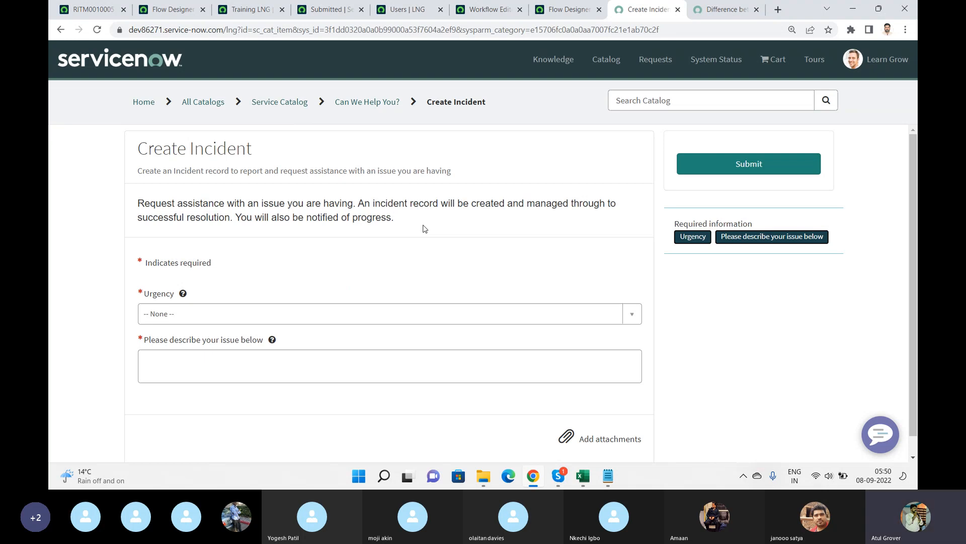
{"action": "left_click", "coordinate": [333, 318]}
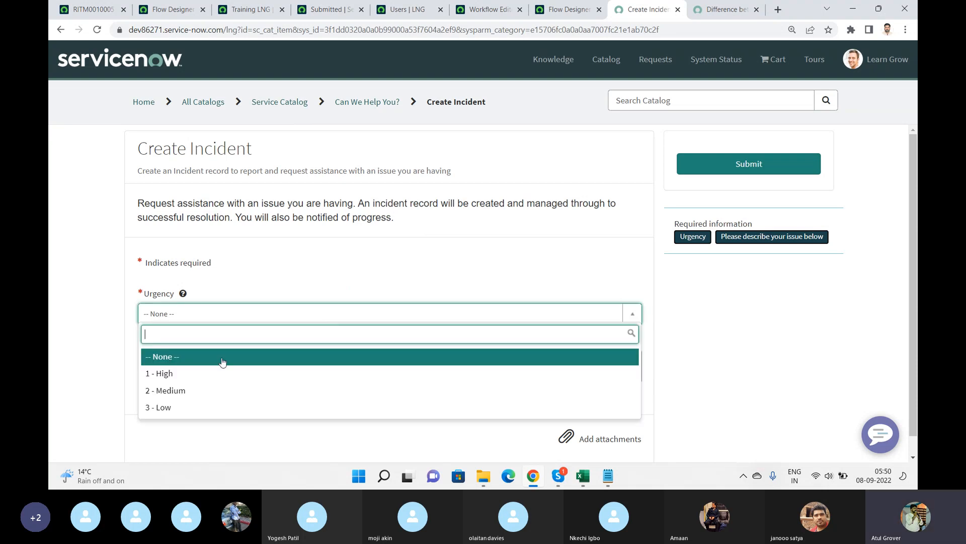
{"action": "left_click", "coordinate": [181, 393]}
{"action": "left_click", "coordinate": [210, 372]}
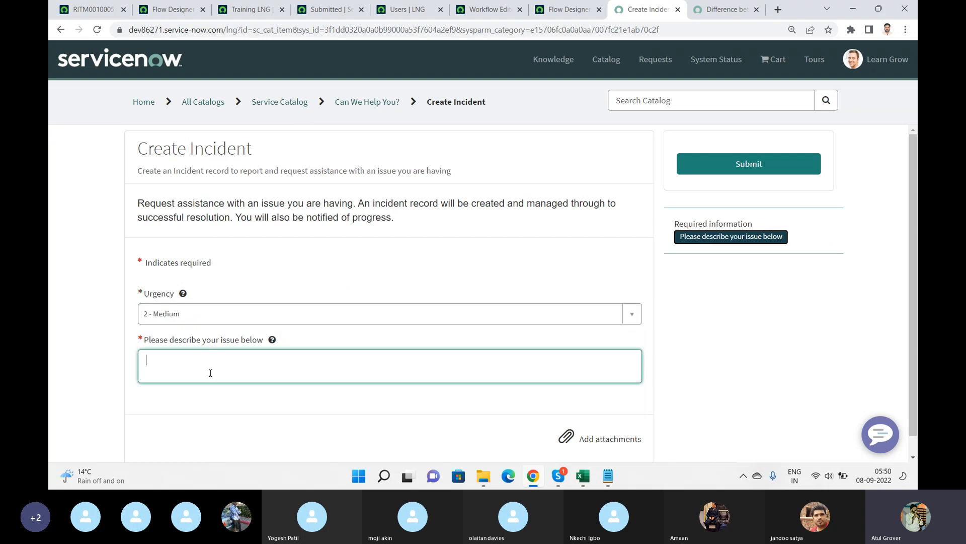
{"action": "type", "text": "Hel"}
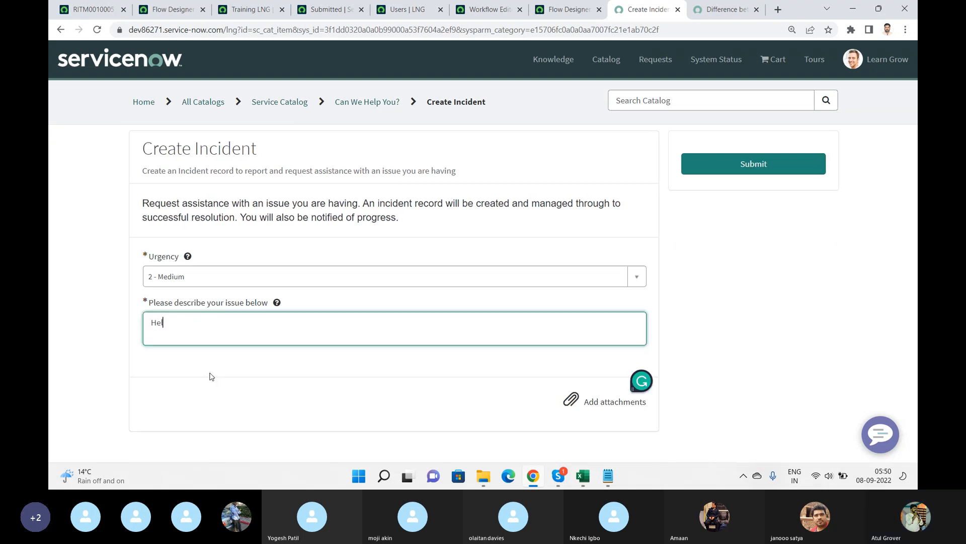
{"action": "type", "text": "lo world "}
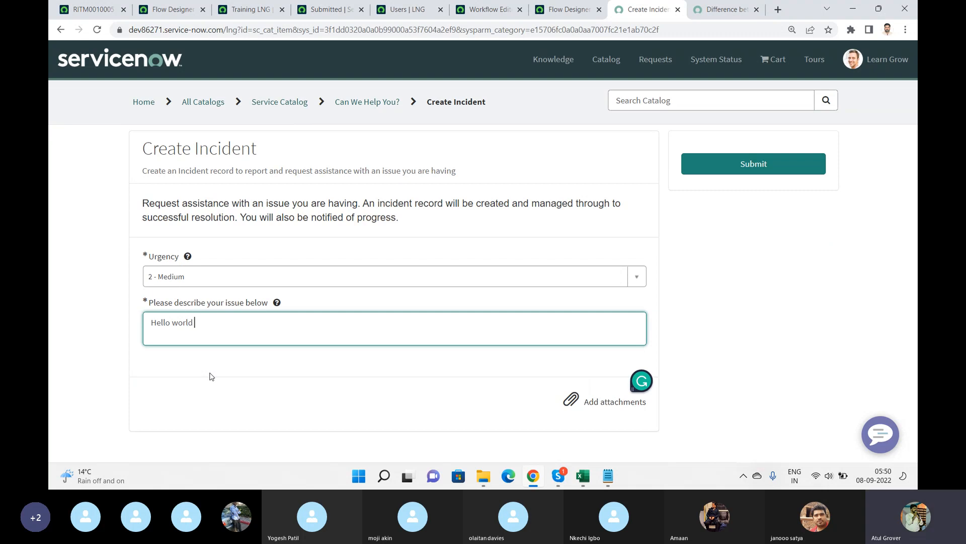
{"action": "type", "text": "not working"}
{"action": "left_click", "coordinate": [742, 167]}
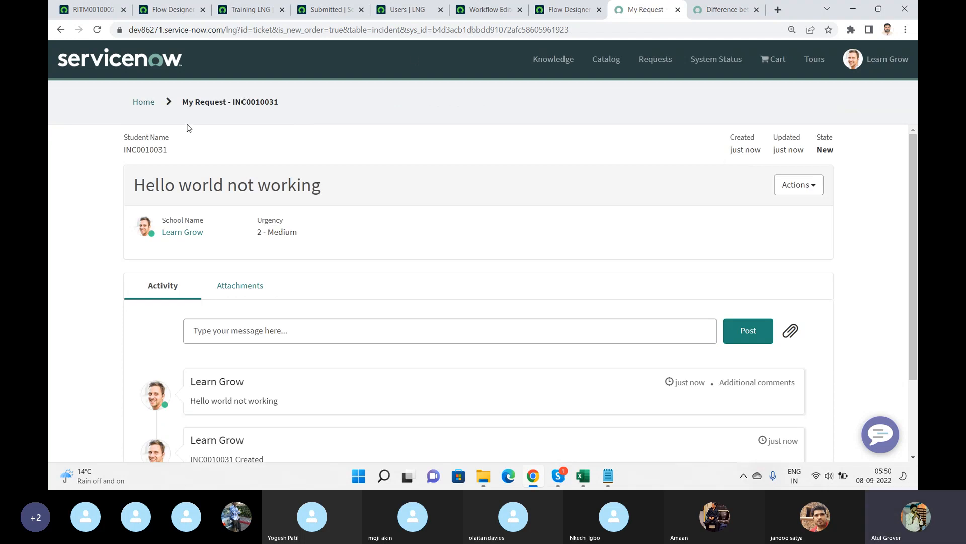
Open the Record Producers list from the application navigator.
{"action": "double_click", "coordinate": [137, 149]}
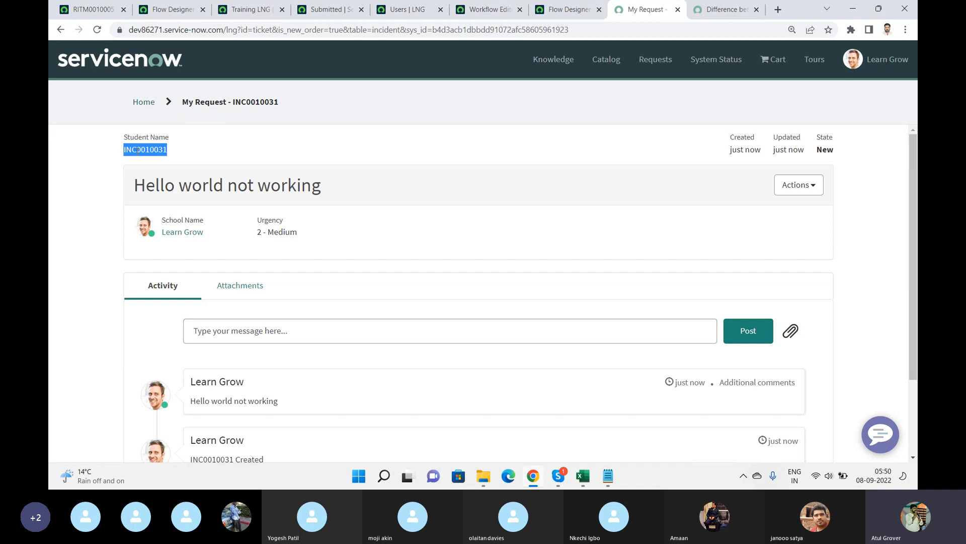
{"action": "left_click", "coordinate": [91, 8]}
{"action": "left_click", "coordinate": [122, 61]}
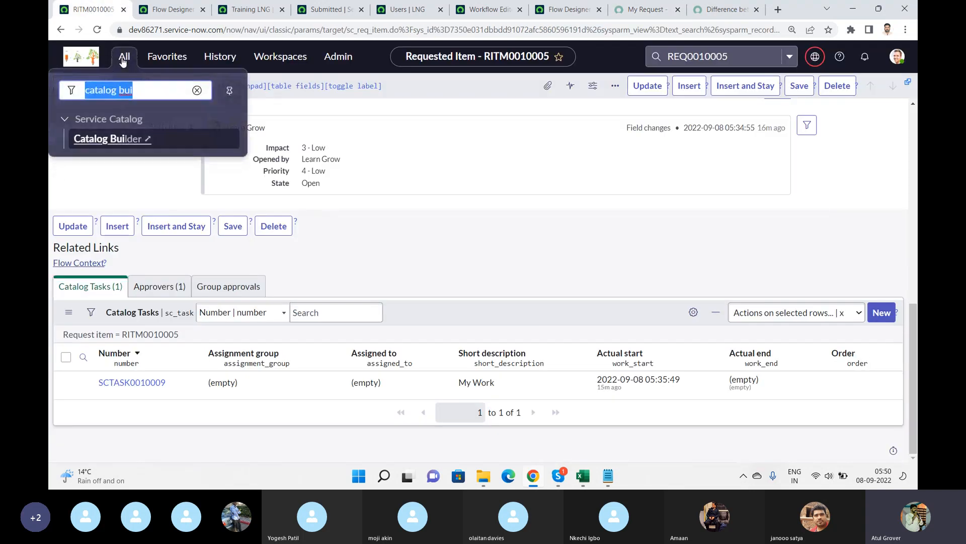
{"action": "type", "text": "reco"}
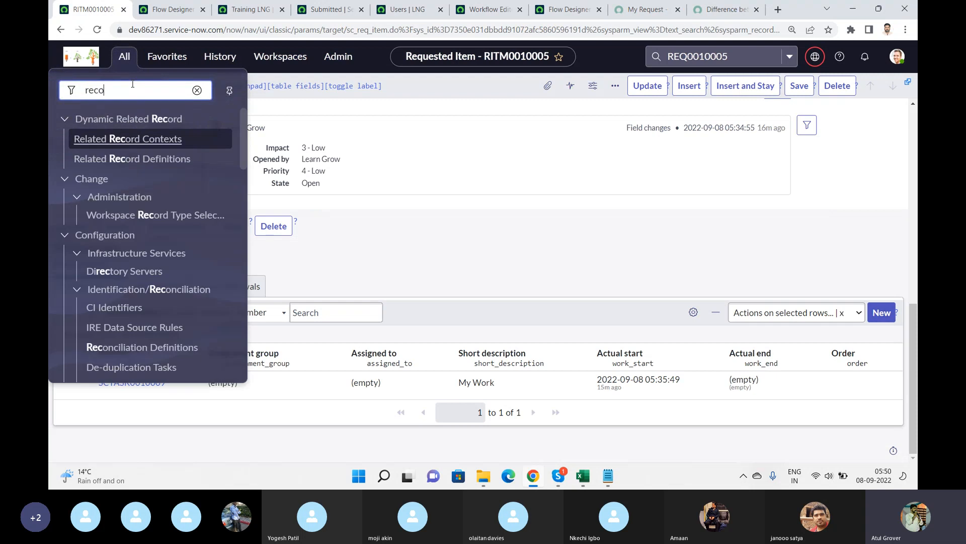
{"action": "type", "text": "rd pr"}
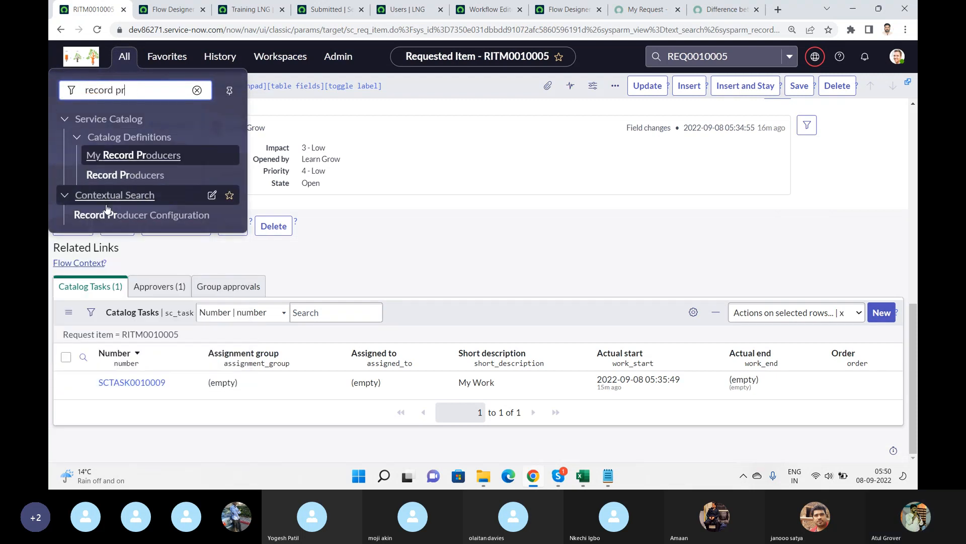
{"action": "left_click", "coordinate": [116, 175]}
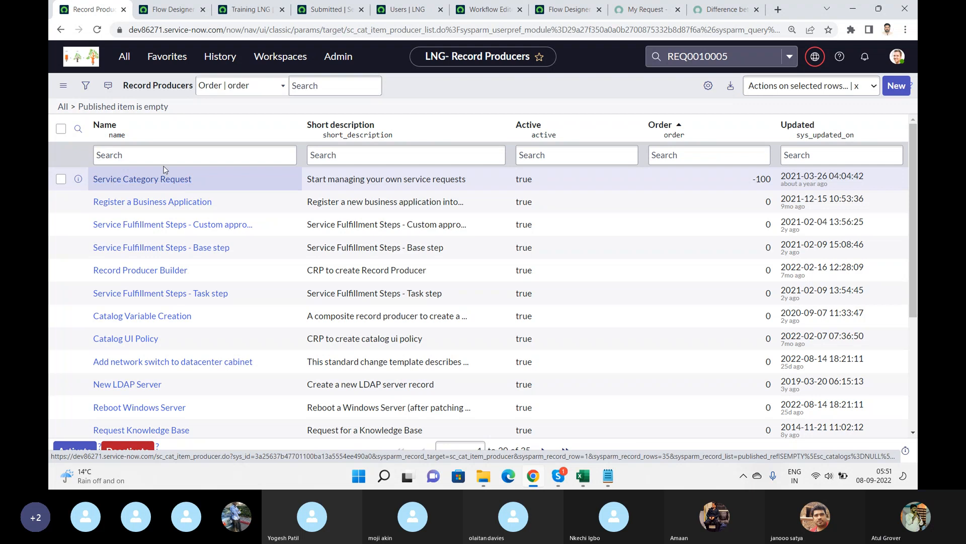
Filter record producers by name starting with 'create in' and open the Create Incident record producer.
{"action": "left_click", "coordinate": [181, 162]}
{"action": "type", "text": "create in"}
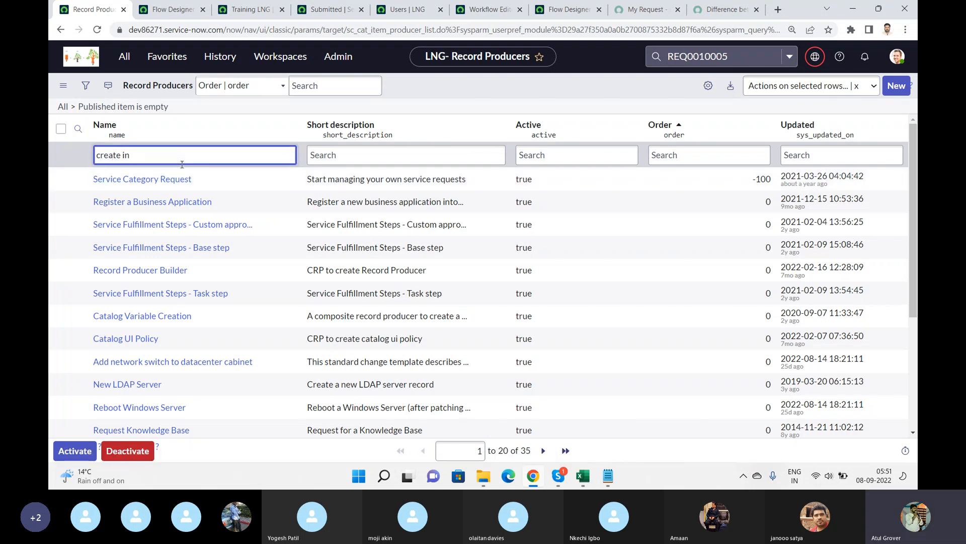
{"action": "key", "text": "Return"}
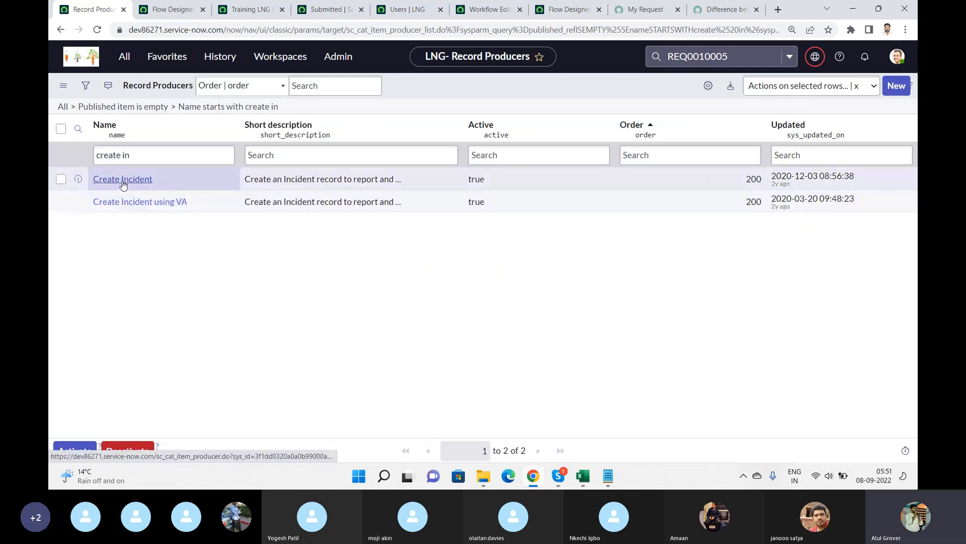
{"action": "left_click", "coordinate": [123, 180]}
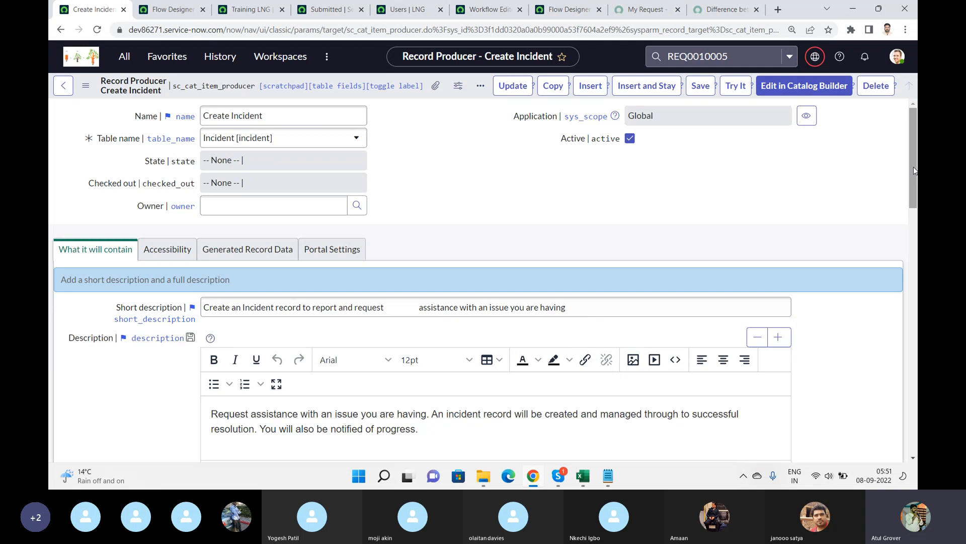
Examine the Create Incident record producer's variables, accessibility, generated record data, portal settings and script.
{"action": "left_click_drag", "start_coordinate": [914, 167], "coordinate": [913, 424]}
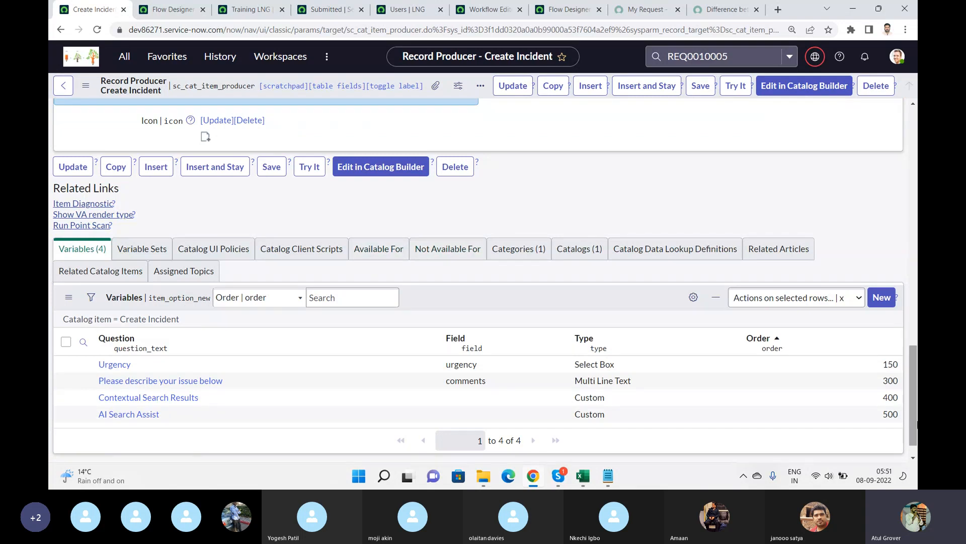
{"action": "left_click_drag", "start_coordinate": [916, 426], "coordinate": [916, 192]}
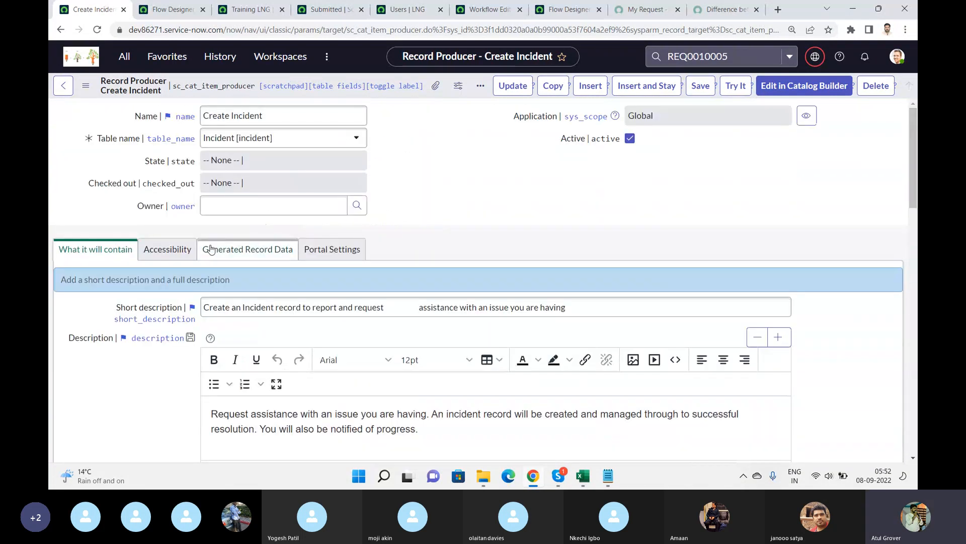
{"action": "left_click", "coordinate": [157, 258]}
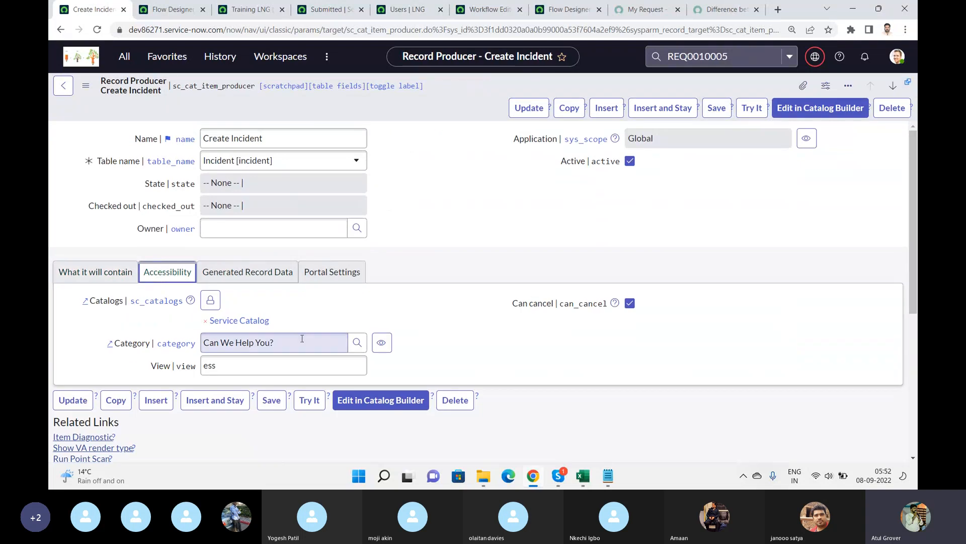
{"action": "left_click", "coordinate": [261, 278]}
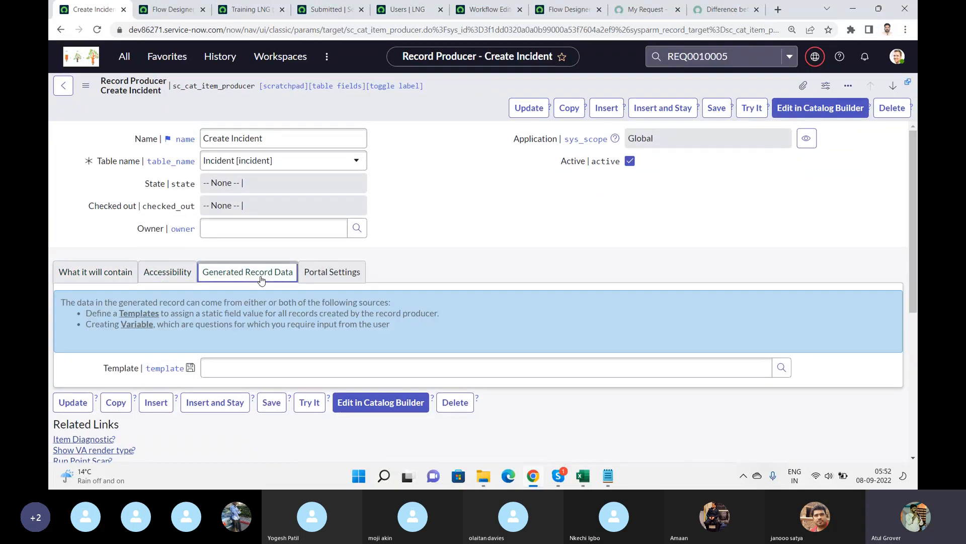
{"action": "left_click", "coordinate": [341, 279]}
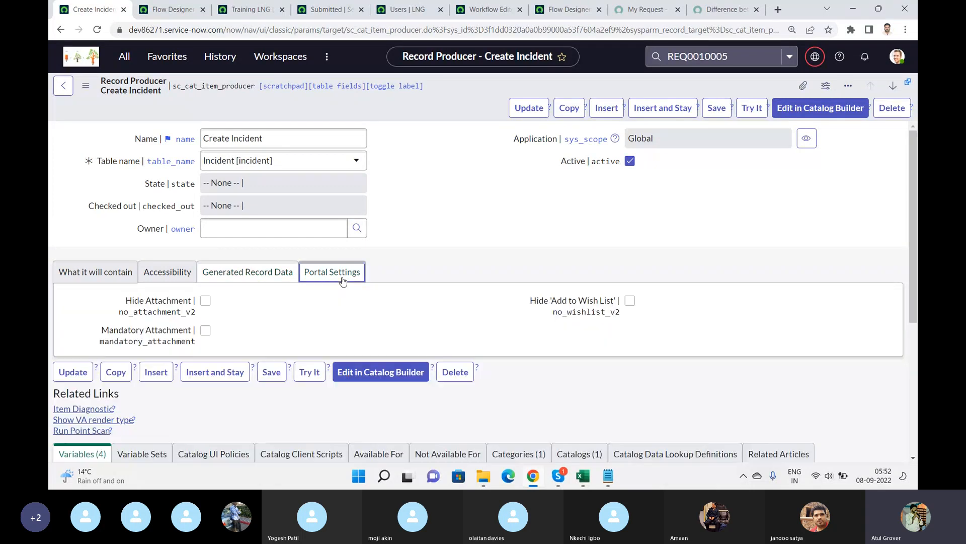
{"action": "left_click", "coordinate": [97, 273]}
{"action": "left_click_drag", "start_coordinate": [915, 177], "coordinate": [917, 309]}
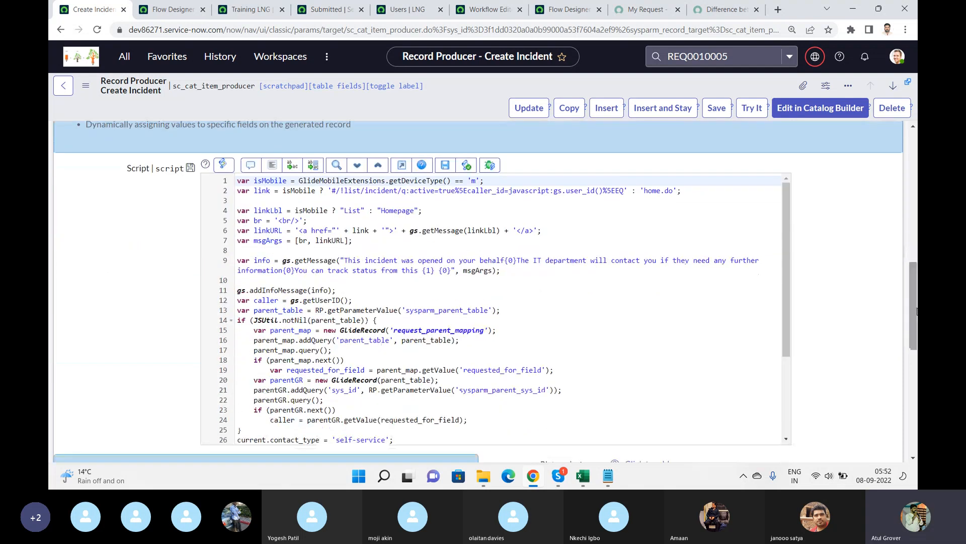
{"action": "left_click", "coordinate": [584, 335]}
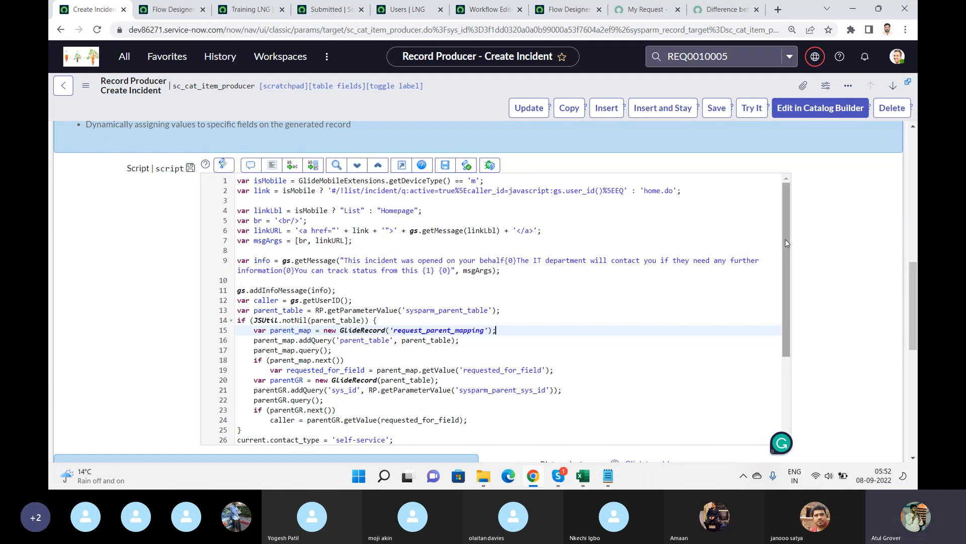
Open the instance's classic UI home page in the Flow Designer tab.
{"action": "left_click", "coordinate": [660, 6]}
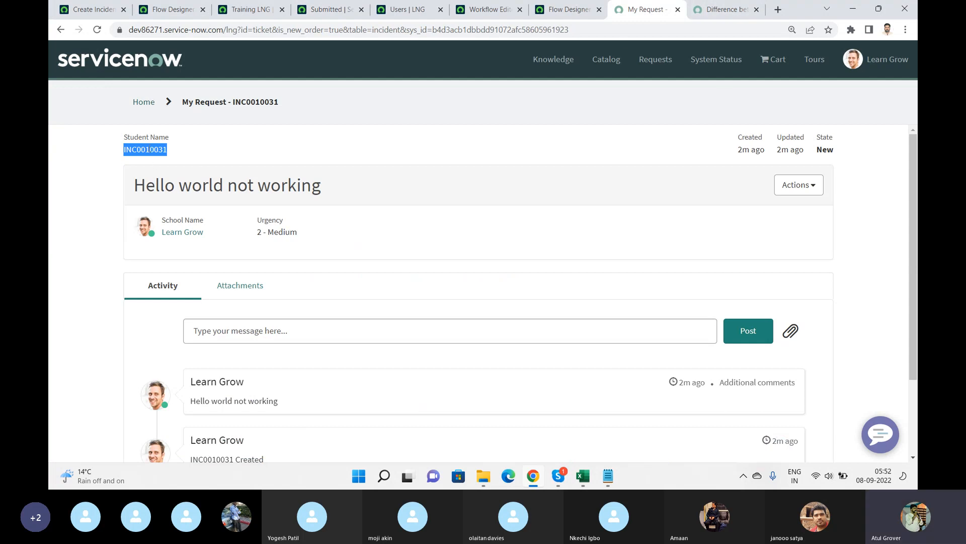
{"action": "left_click", "coordinate": [179, 11]}
{"action": "left_click", "coordinate": [231, 34]}
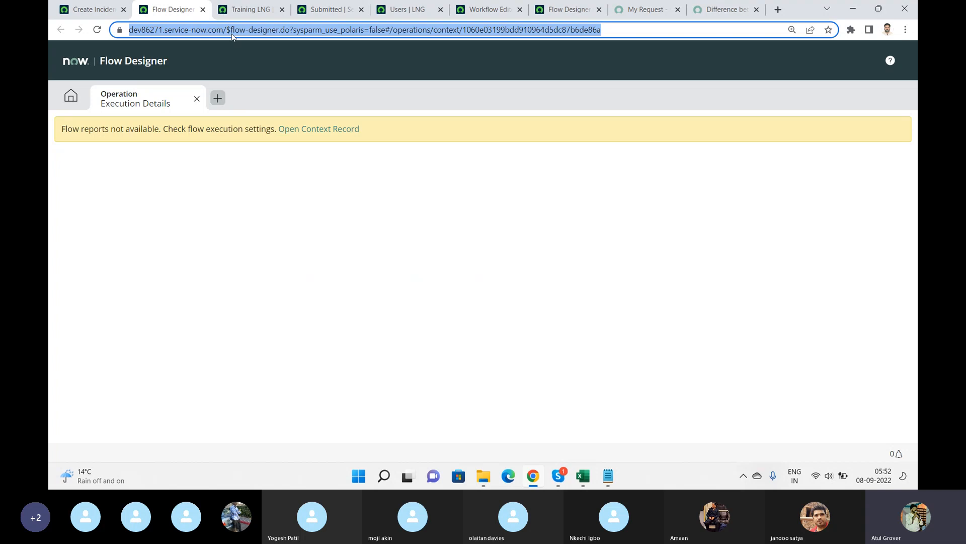
{"action": "type", "text": "dev"}
{"action": "key", "text": "Return"}
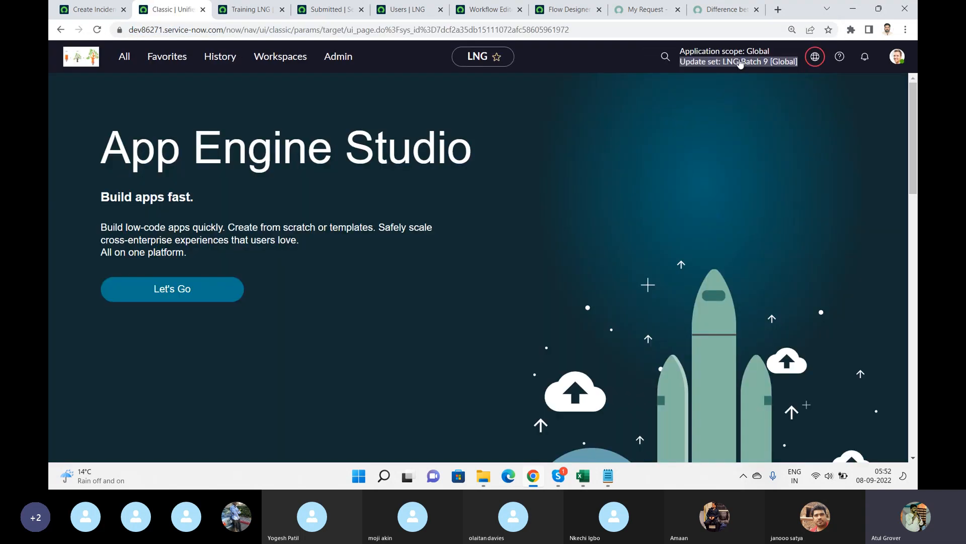
Search globally for incident INC0010031 and open its record.
{"action": "left_click", "coordinate": [739, 62]}
{"action": "left_click", "coordinate": [666, 57]}
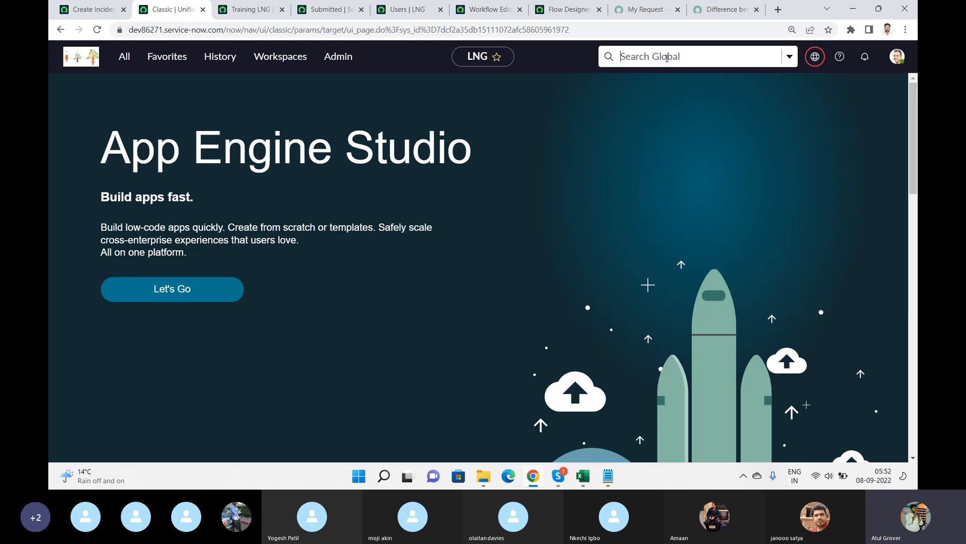
{"action": "type", "text": "INC0010001"}
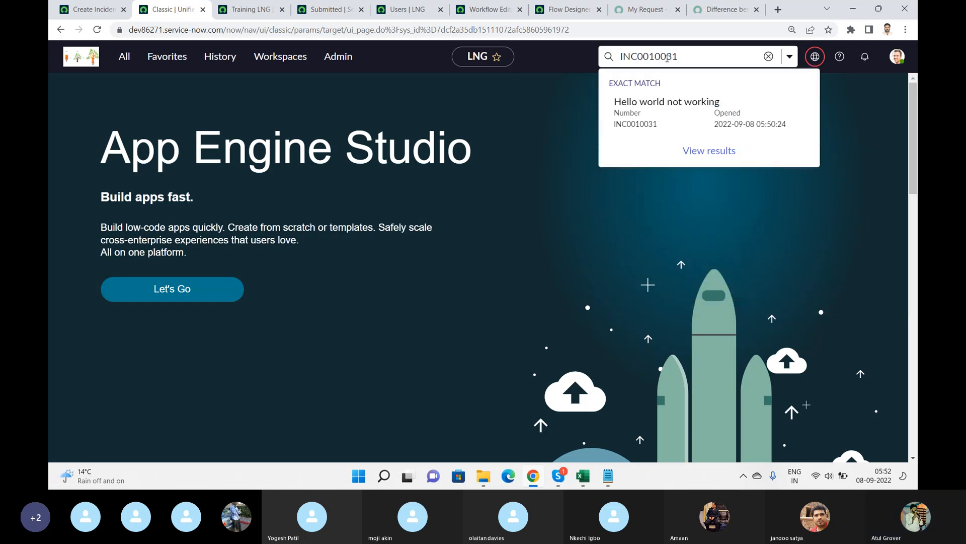
{"action": "key", "text": "Return"}
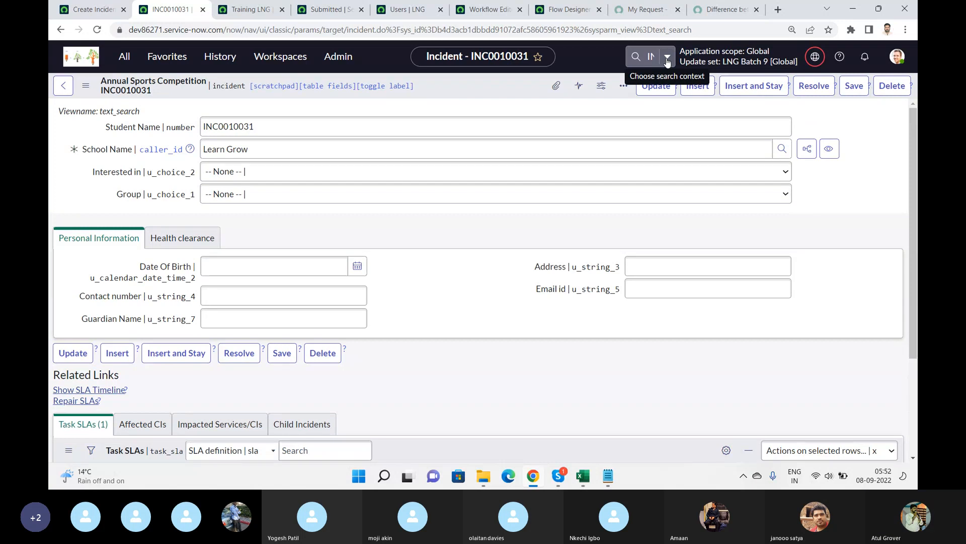
Browse the incident form's available views in its additional actions menu.
{"action": "left_click", "coordinate": [86, 88]}
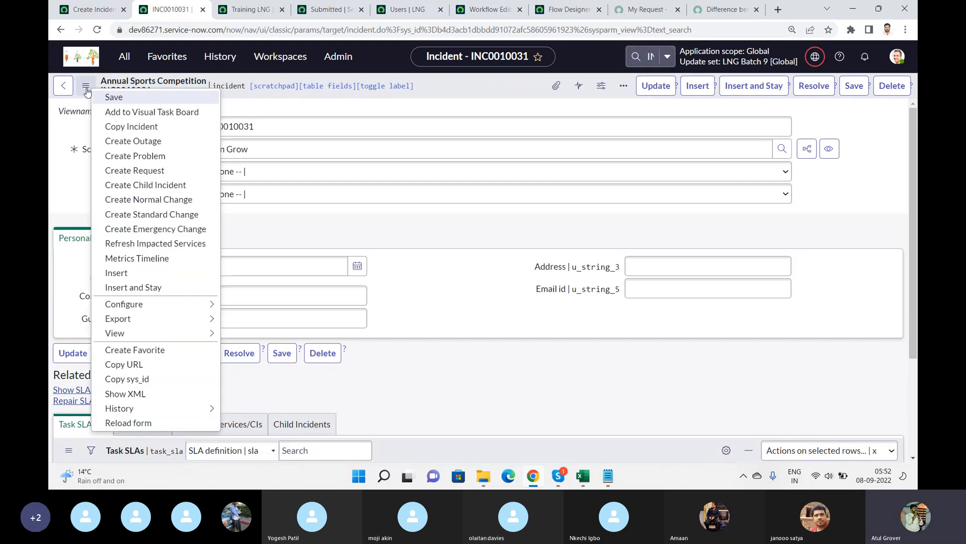
{"action": "mouse_move", "coordinate": [187, 319]}
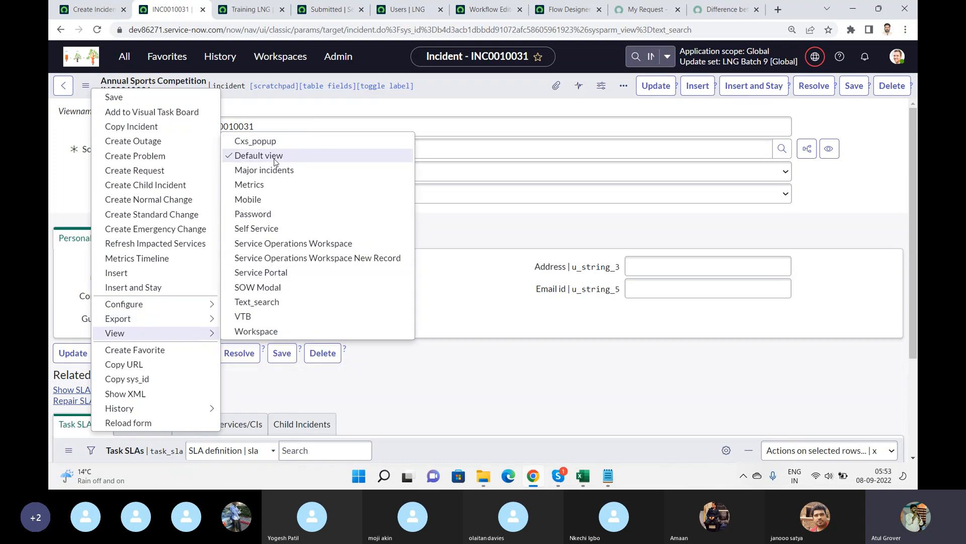
{"action": "left_click_drag", "start_coordinate": [273, 157], "coordinate": [273, 171]}
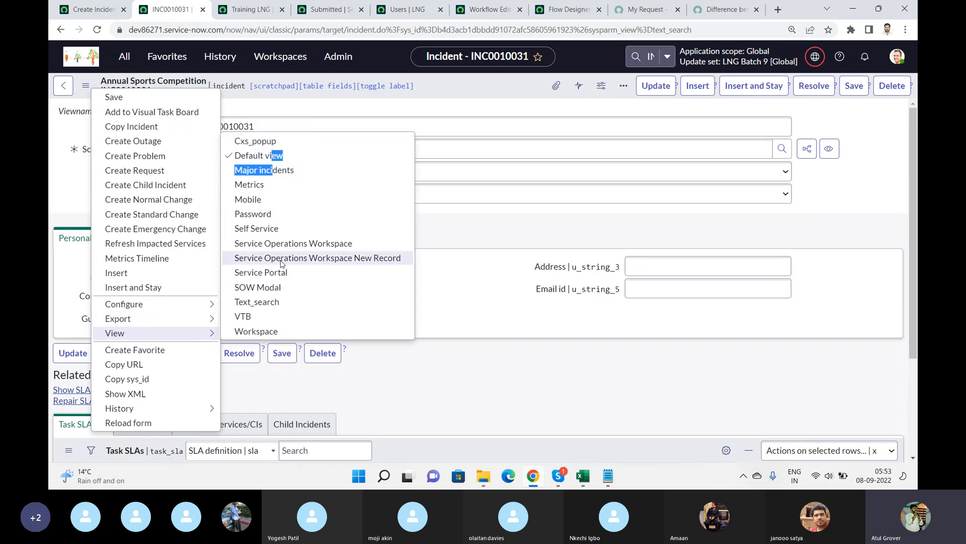
{"action": "key", "text": "Escape"}
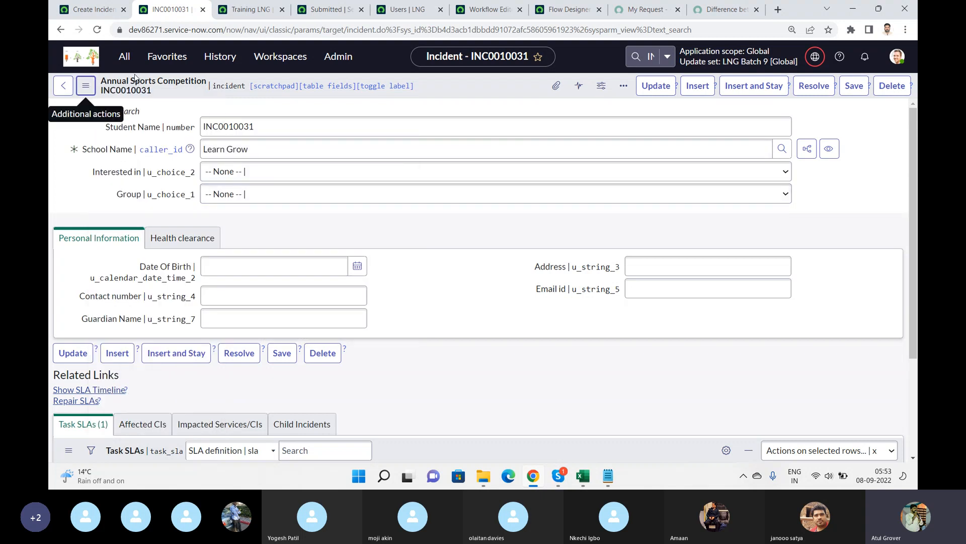
{"action": "left_click", "coordinate": [86, 87]}
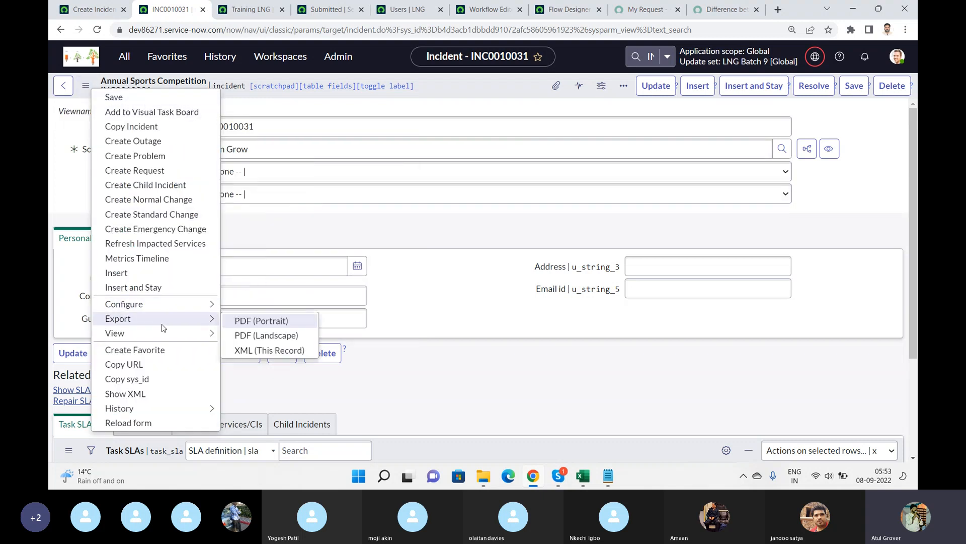
{"action": "mouse_move", "coordinate": [187, 337]}
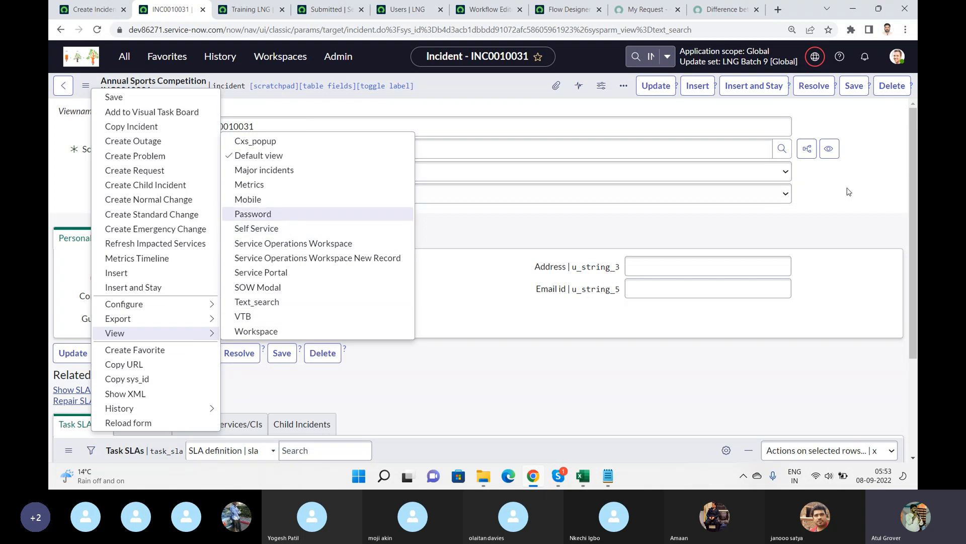
{"action": "key", "text": "Escape"}
{"action": "mouse_move", "coordinate": [915, 134]}
{"action": "left_mouse_down"}
{"action": "mouse_move", "coordinate": [918, 247]}
{"action": "mouse_move", "coordinate": [917, 115]}
{"action": "left_mouse_up"}
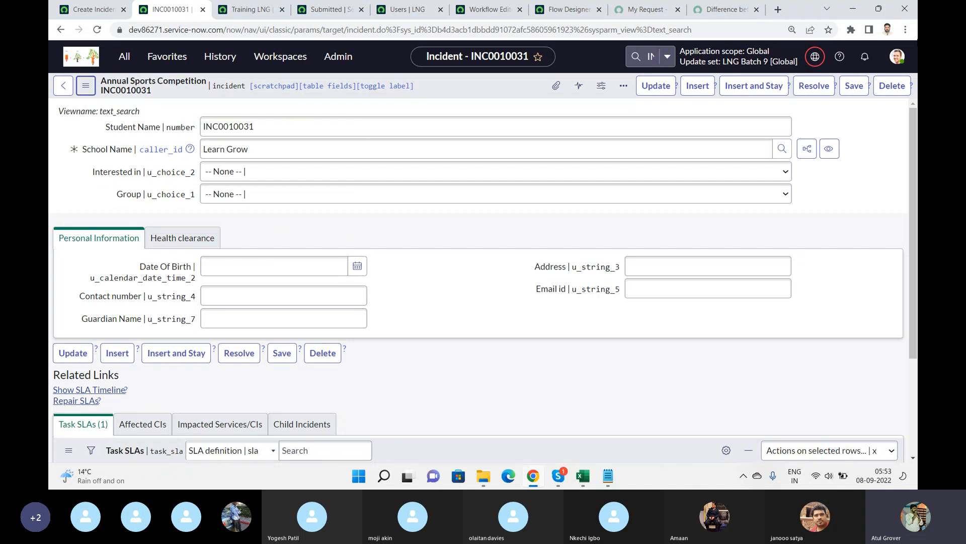
{"action": "left_click", "coordinate": [86, 87]}
{"action": "mouse_move", "coordinate": [195, 332]}
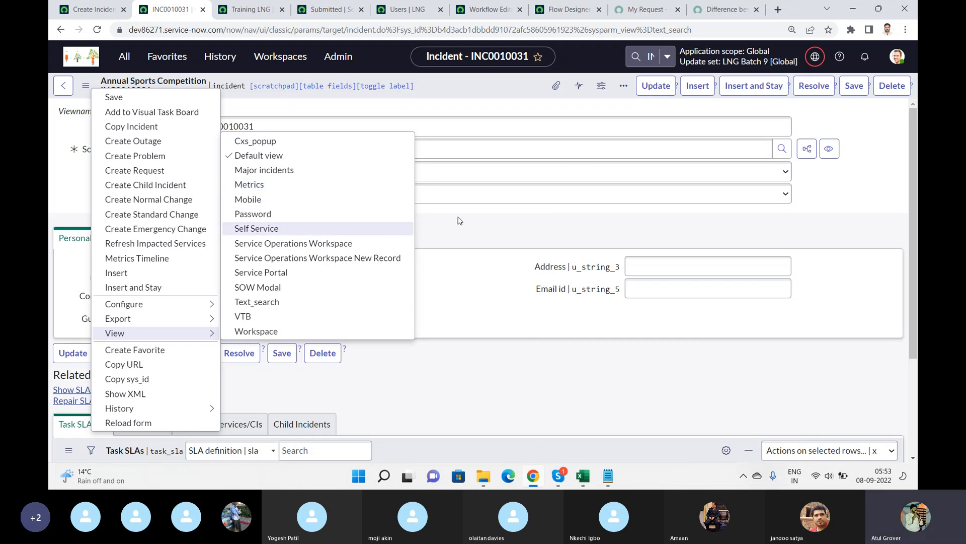
{"action": "left_click", "coordinate": [887, 171]}
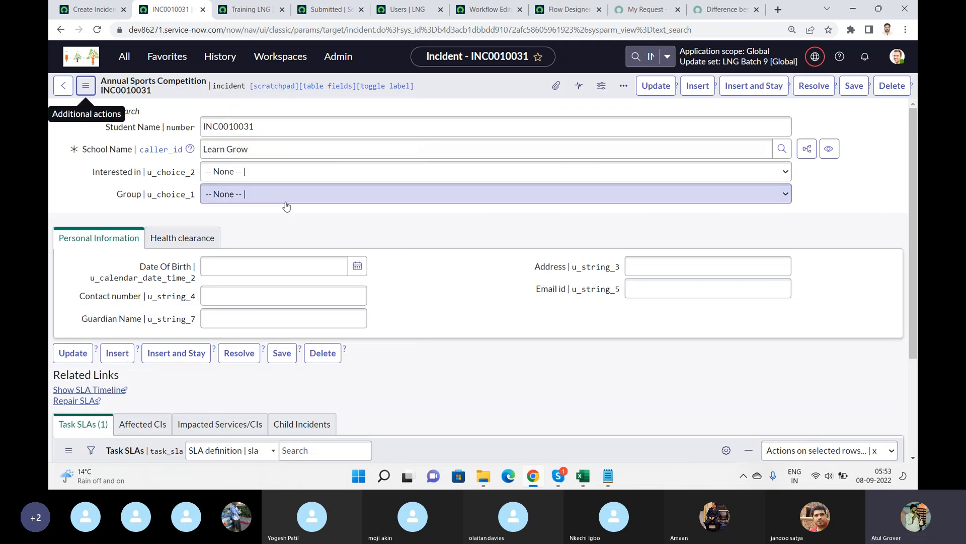
Open the incident form's Form Design from its configure options, then return to the incident record.
{"action": "right_click", "coordinate": [449, 86]}
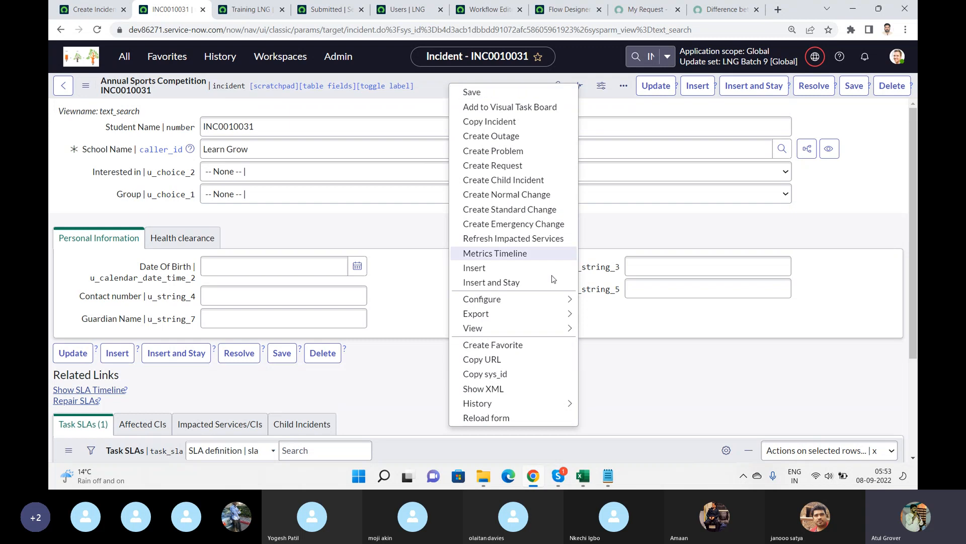
{"action": "mouse_move", "coordinate": [554, 300]}
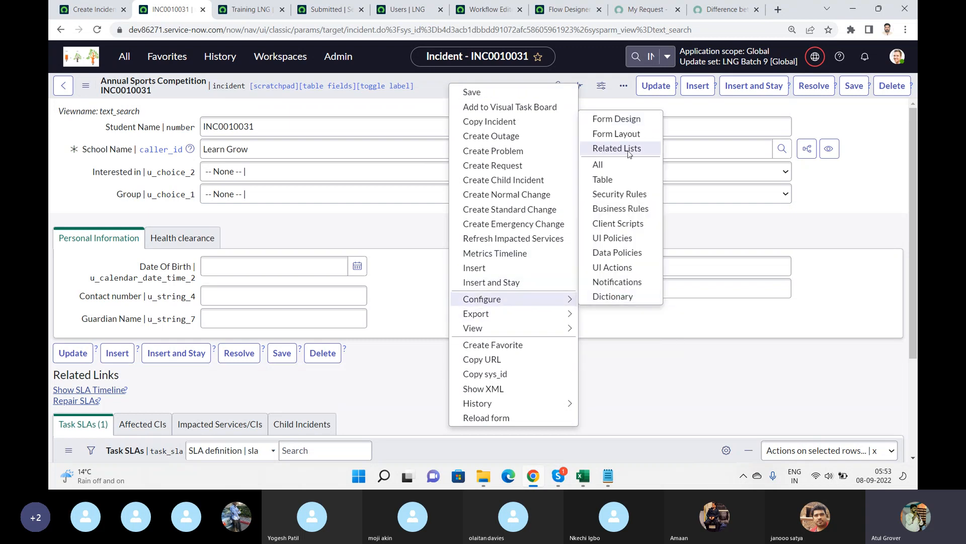
{"action": "left_click", "coordinate": [623, 125]}
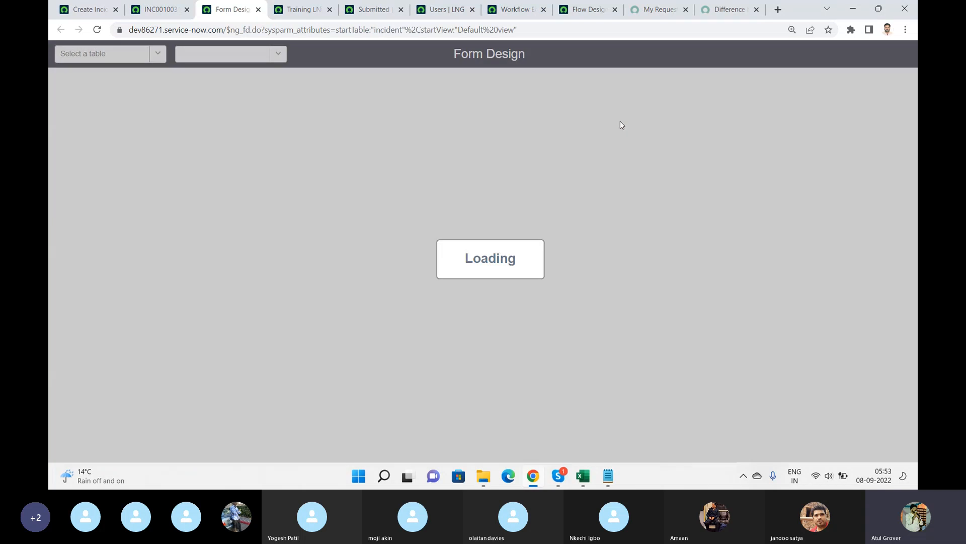
{"action": "left_click", "coordinate": [163, 10]}
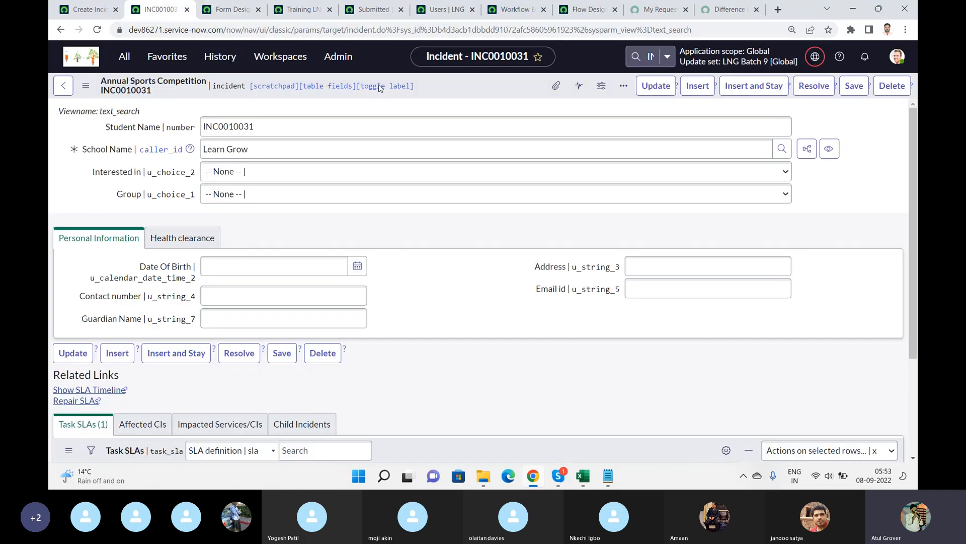
Examine the incident Form Layout's available fields and view names, then cancel without changes.
{"action": "right_click", "coordinate": [451, 85]}
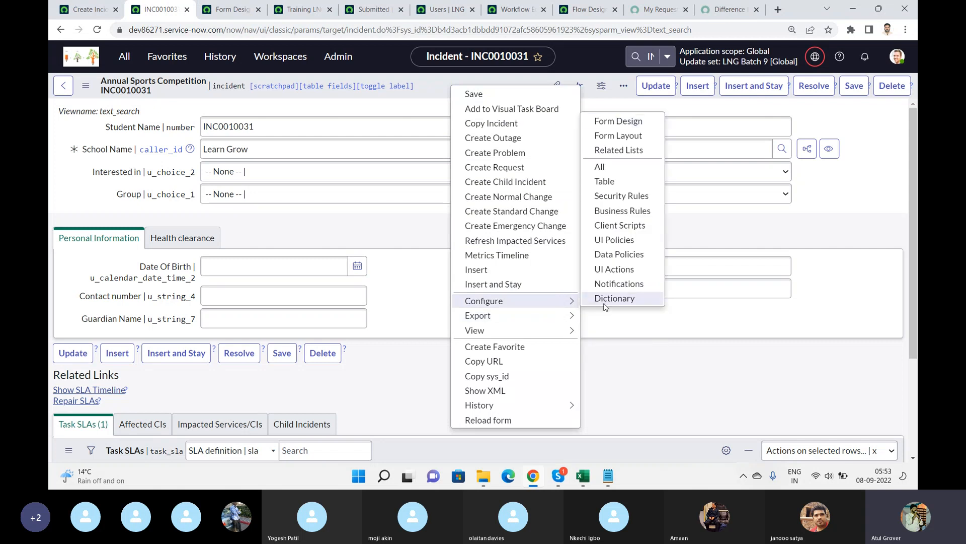
{"action": "left_click", "coordinate": [618, 135]}
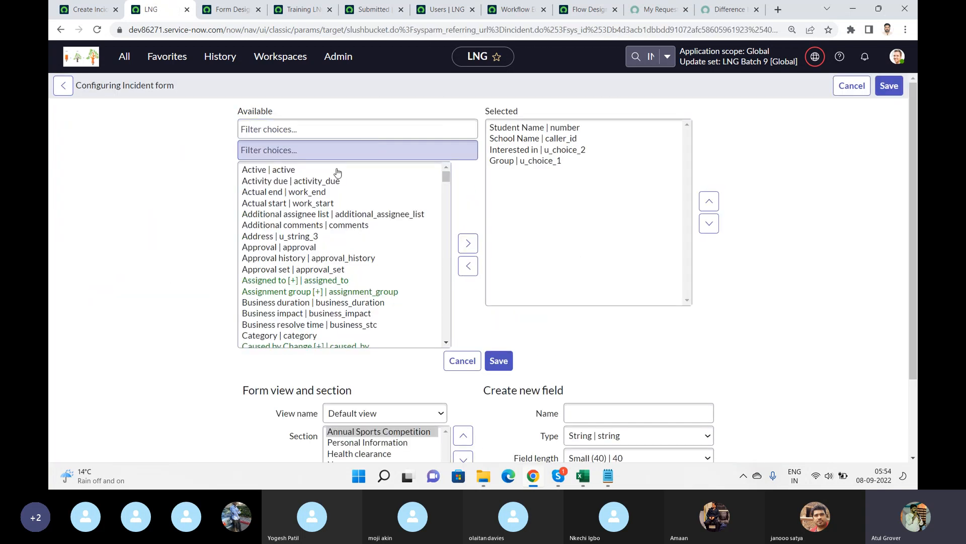
{"action": "left_click", "coordinate": [294, 193]}
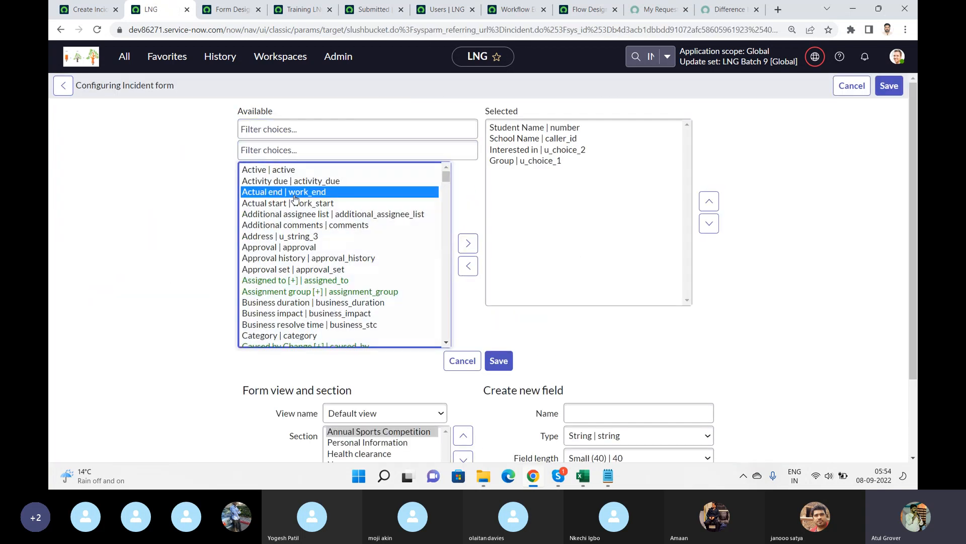
{"action": "key", "text": "c"}
{"action": "key", "text": "o"}
{"action": "key", "text": "Down"}
{"action": "key", "text": "Down"}
{"action": "key", "text": "Down"}
{"action": "key", "text": "Down"}
{"action": "key", "text": "Down"}
{"action": "key", "text": "Down"}
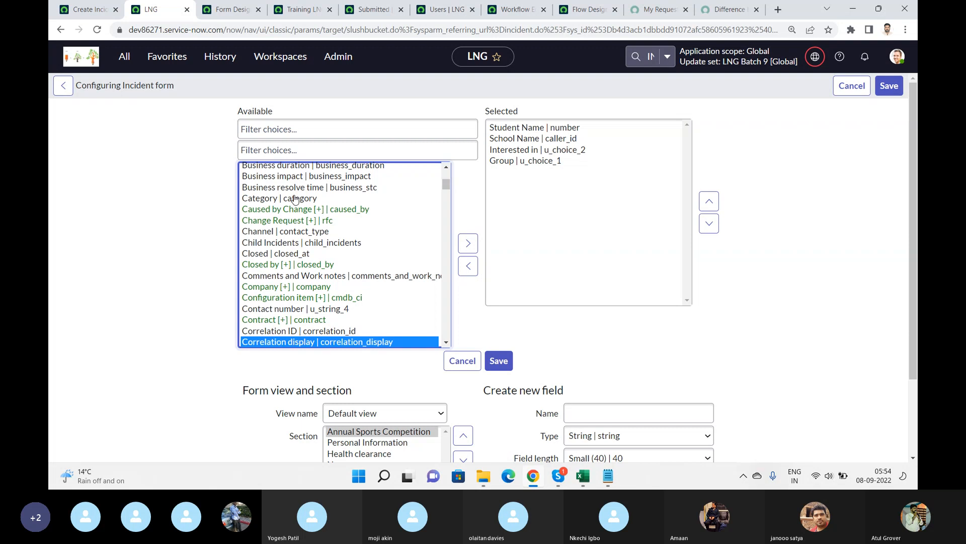
{"action": "key", "text": "Down"}
{"action": "key", "text": "Down"}
{"action": "key", "text": "Down"}
{"action": "key", "text": "Down"}
{"action": "key", "text": "Down"}
{"action": "key", "text": "Down"}
{"action": "key", "text": "Down"}
{"action": "key", "text": "Down"}
{"action": "key", "text": "Down"}
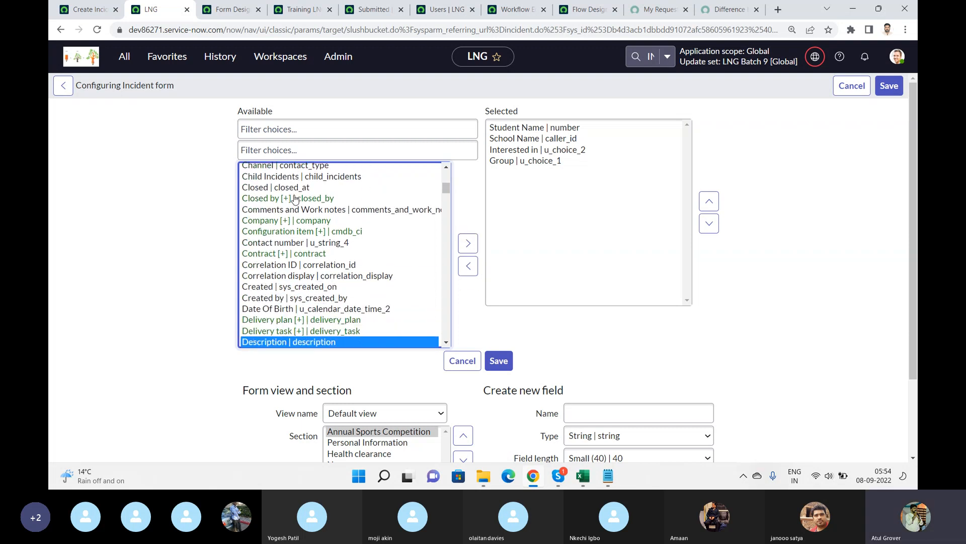
{"action": "key", "text": "Down"}
{"action": "key", "text": "Down"}
{"action": "key", "text": "Down"}
{"action": "key", "text": "Down"}
{"action": "key", "text": "Down"}
{"action": "key", "text": "Down"}
{"action": "key", "text": "Down"}
{"action": "key", "text": "Down"}
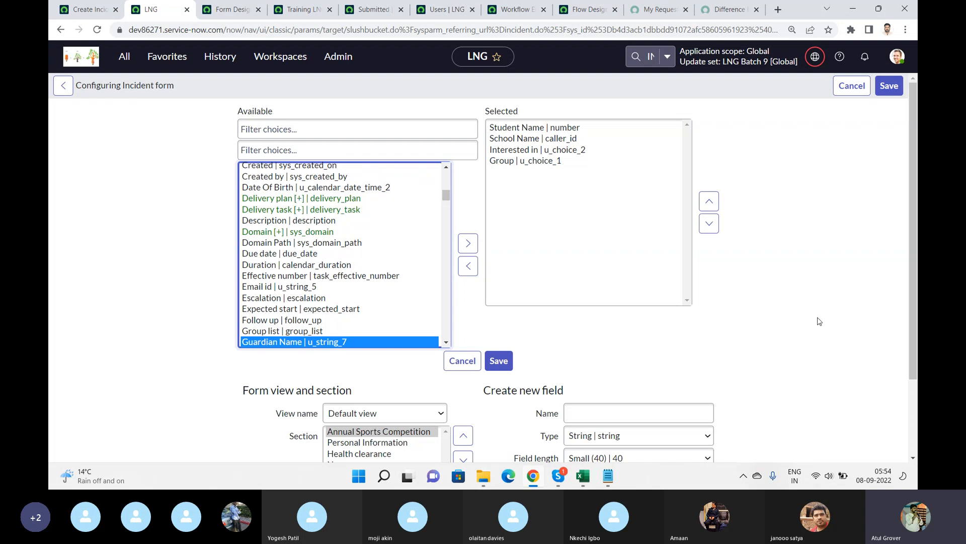
{"action": "left_click_drag", "start_coordinate": [915, 200], "coordinate": [913, 283]}
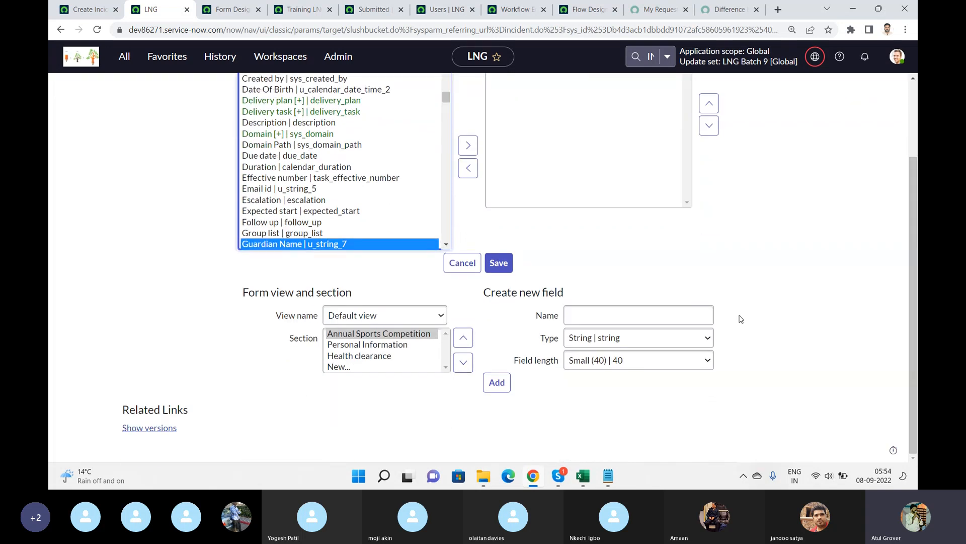
{"action": "left_click", "coordinate": [439, 316]}
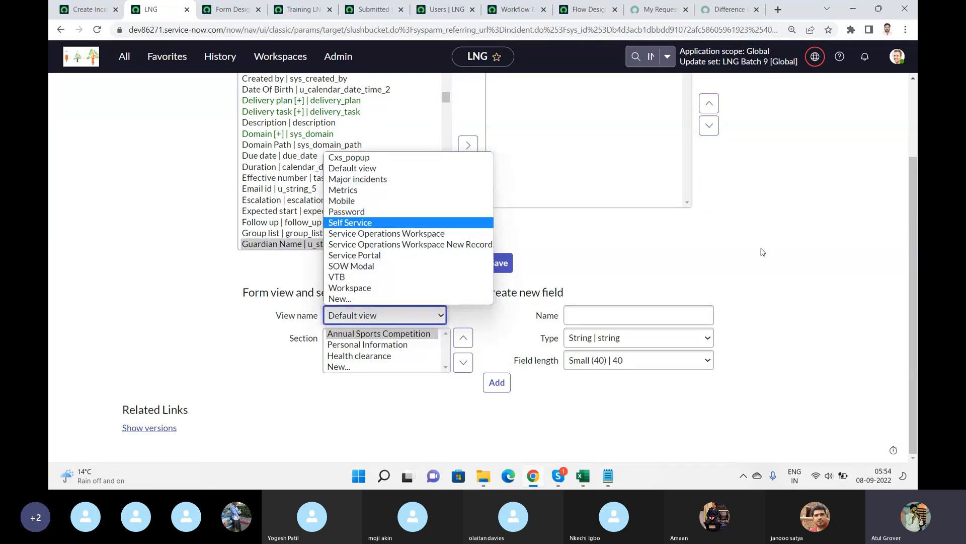
{"action": "left_click", "coordinate": [916, 108]}
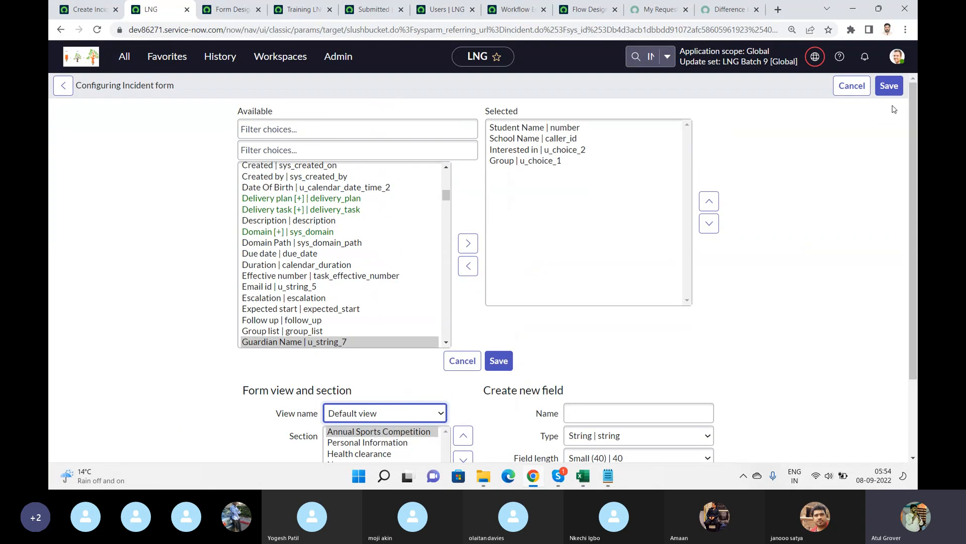
{"action": "left_click", "coordinate": [852, 87]}
Compare the portal page of the submitted incident with the Create Incident producer's script.
{"action": "left_click", "coordinate": [86, 9]}
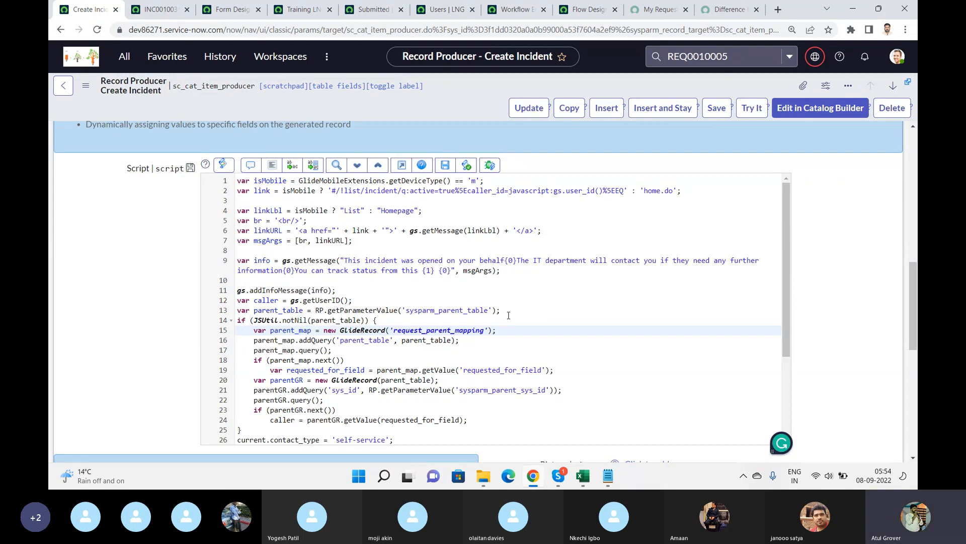
{"action": "left_click", "coordinate": [657, 9]}
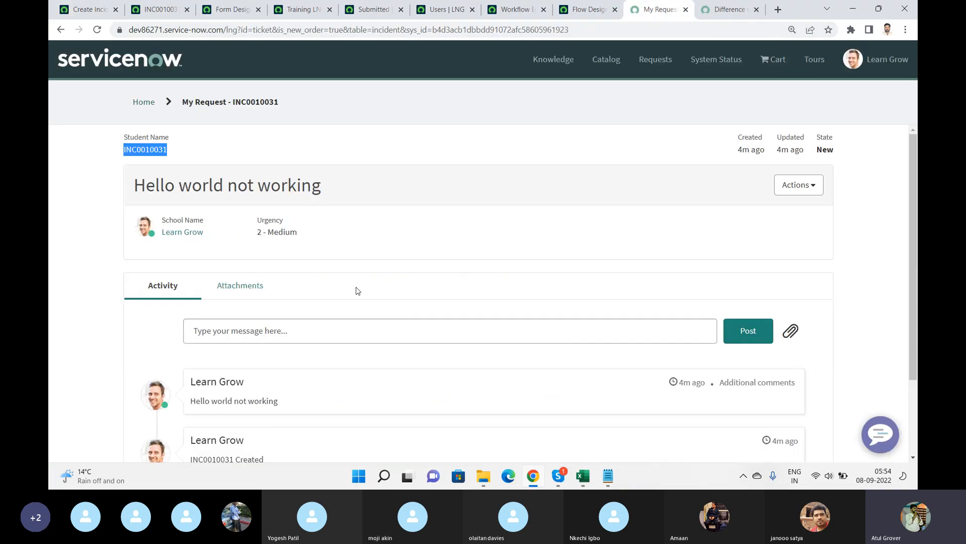
{"action": "left_click", "coordinate": [97, 10]}
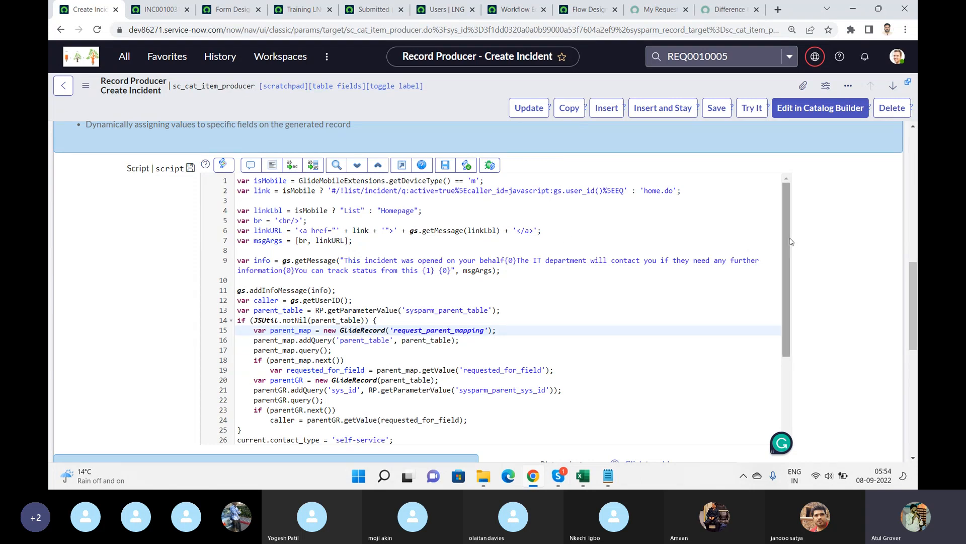
{"action": "left_click_drag", "start_coordinate": [789, 241], "coordinate": [789, 322]}
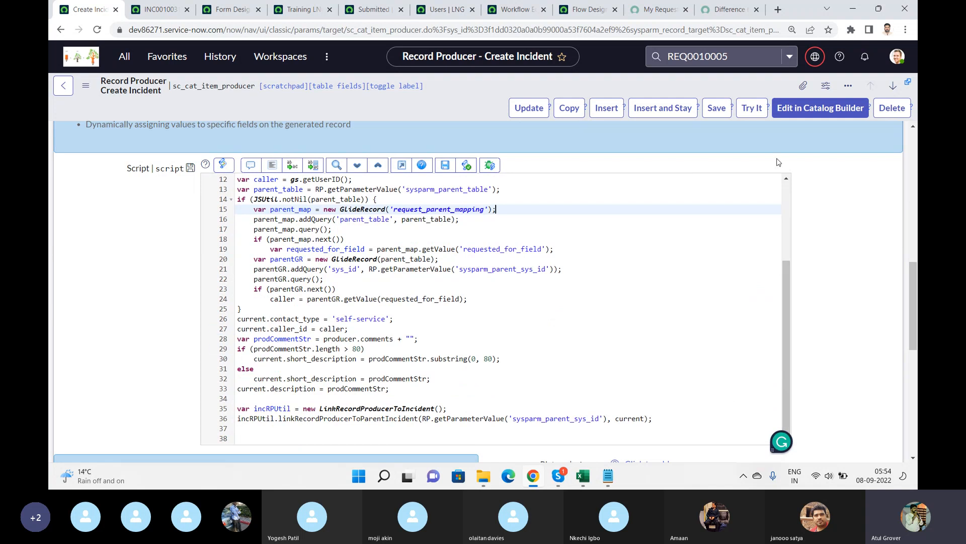
Create a new record producer named LNG Issue Tracker.
{"action": "left_click", "coordinate": [124, 57]}
{"action": "left_click", "coordinate": [113, 178]}
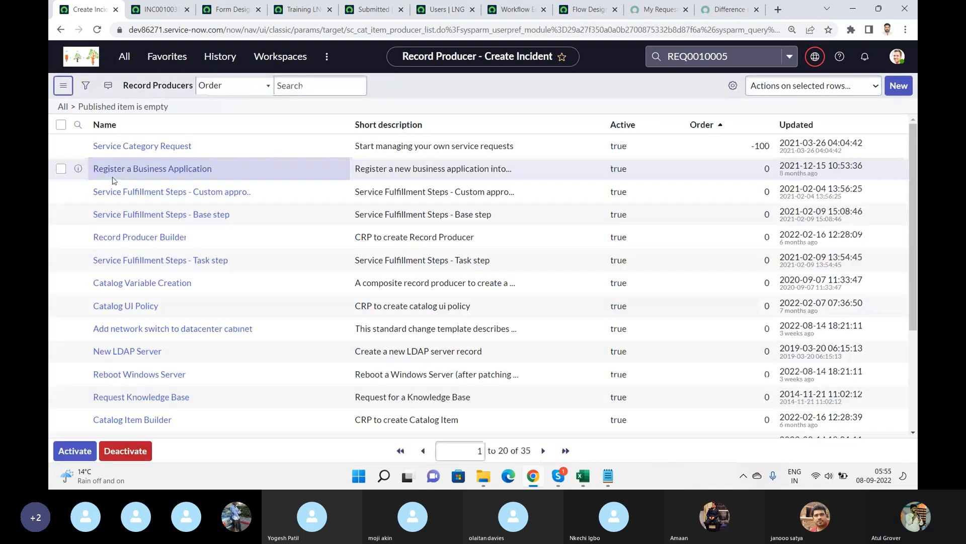
{"action": "left_click", "coordinate": [891, 89]}
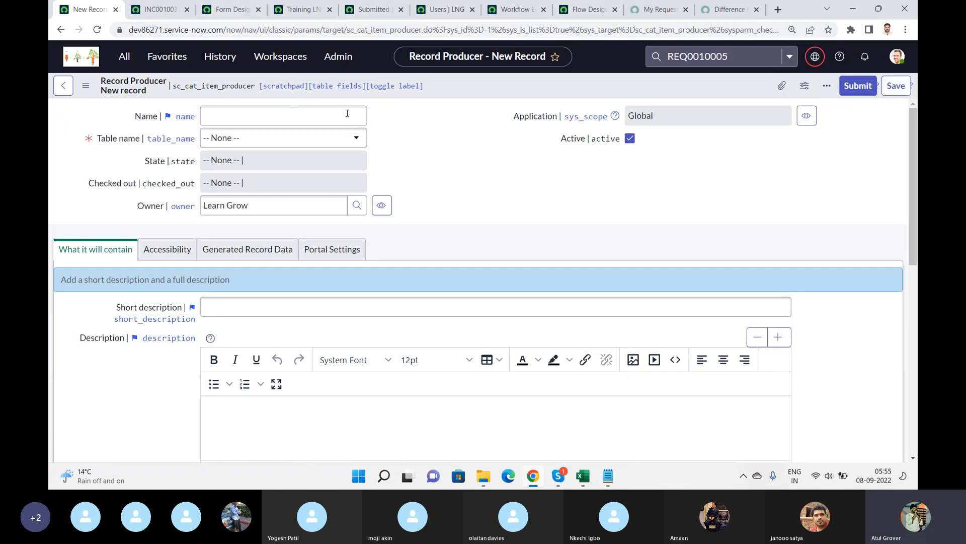
{"action": "left_click", "coordinate": [306, 122]}
{"action": "left_click", "coordinate": [306, 117]}
{"action": "type", "text": "LNG Issye"}
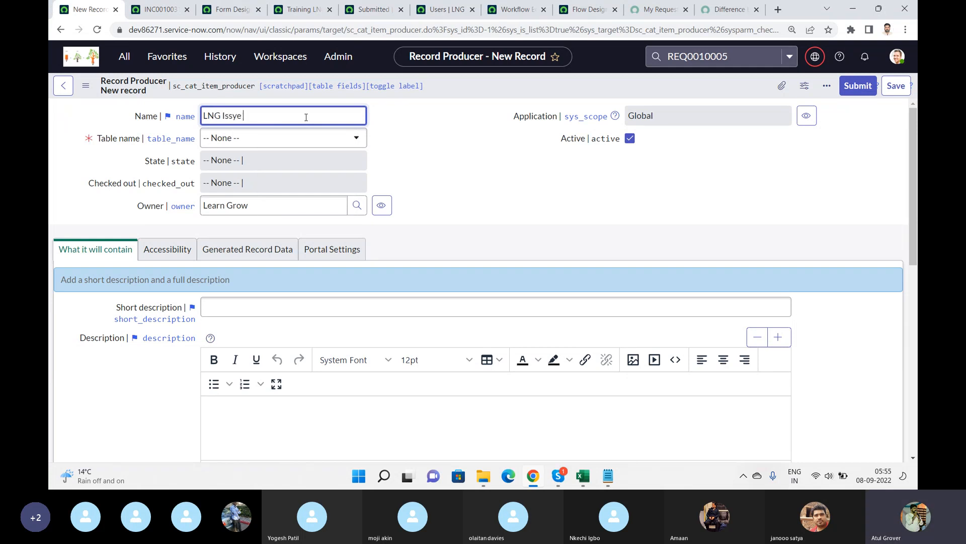
{"action": "key", "text": "BackSpace"}
{"action": "key", "text": "BackSpace"}
{"action": "key", "text": "BackSpace"}
{"action": "type", "text": "ue Tracker"}
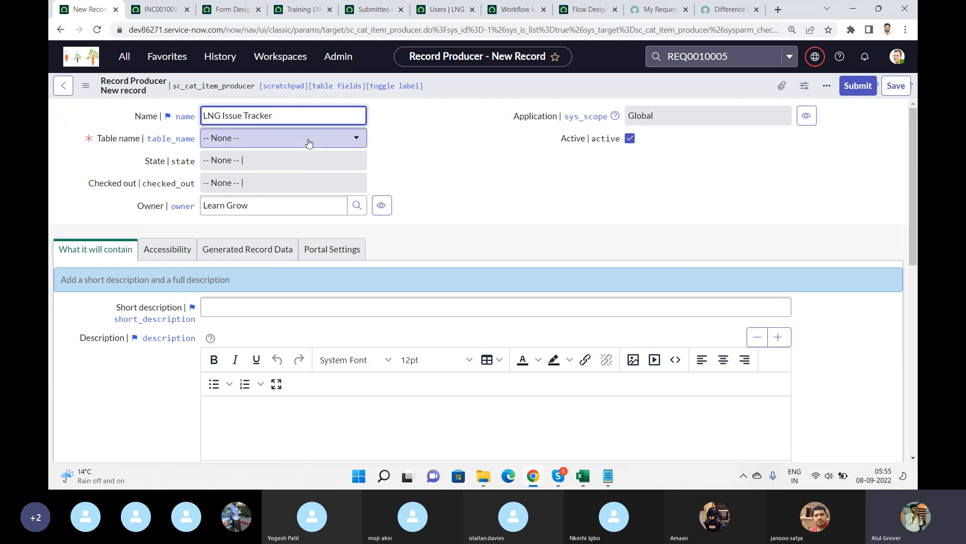
Set the record producer's table to Incident [incident].
{"action": "left_click", "coordinate": [308, 142]}
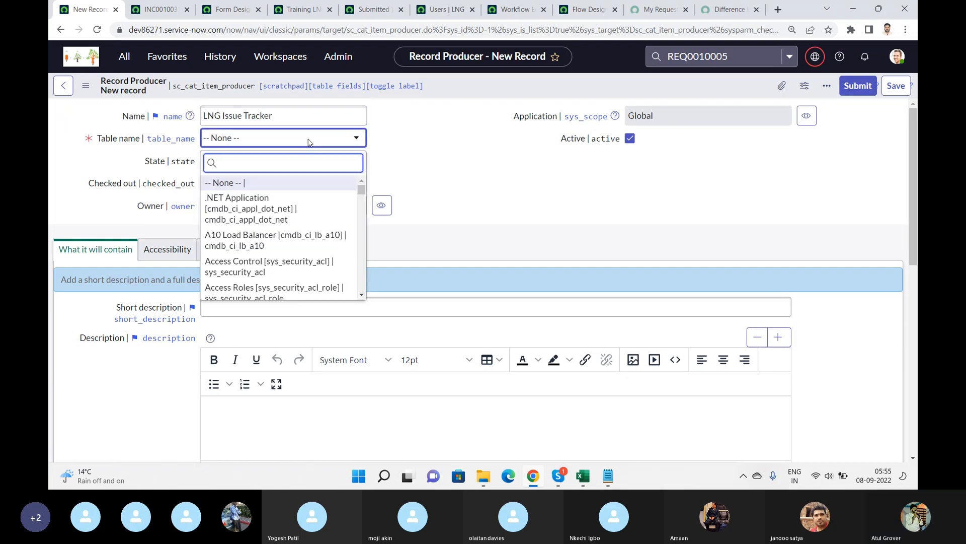
{"action": "type", "text": "req"}
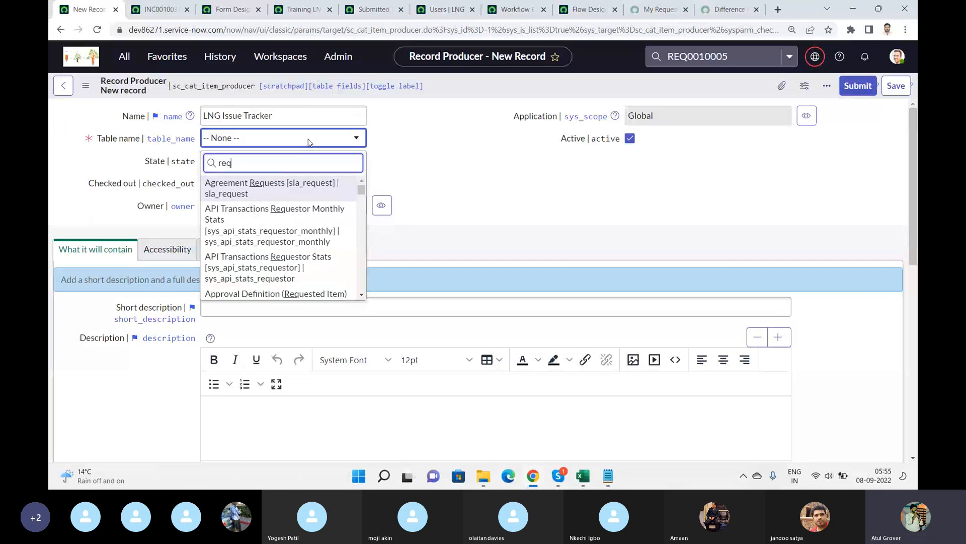
{"action": "type", "text": "uest"}
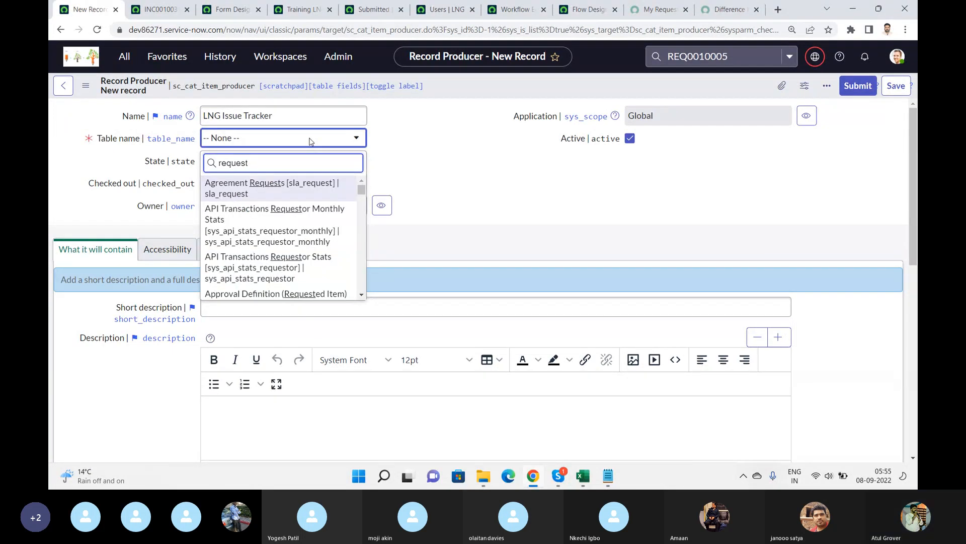
{"action": "key", "text": "BackSpace"}
{"action": "key", "text": "BackSpace"}
{"action": "key", "text": "BackSpace"}
{"action": "key", "text": "BackSpace"}
{"action": "key", "text": "BackSpace"}
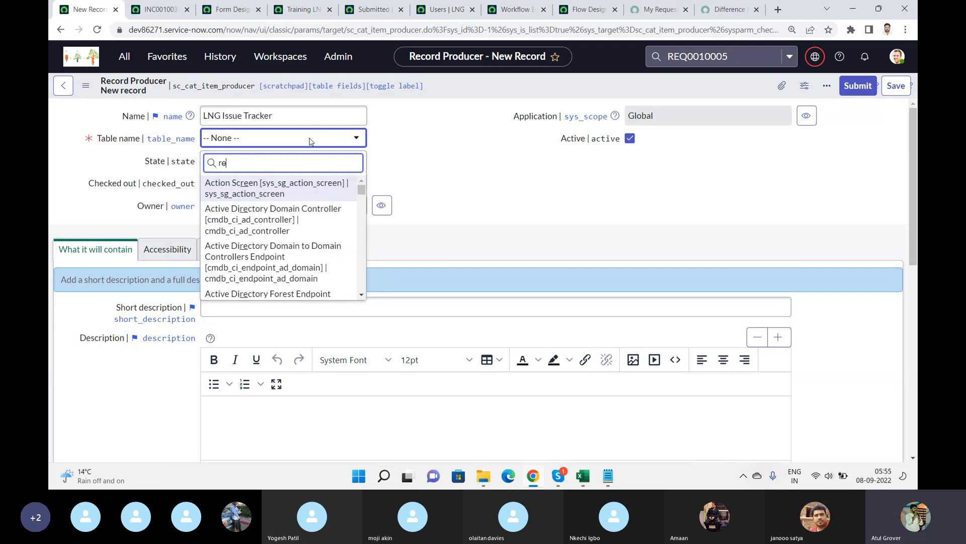
{"action": "key", "text": "BackSpace"}
{"action": "key", "text": "BackSpace"}
{"action": "type", "text": "s"}
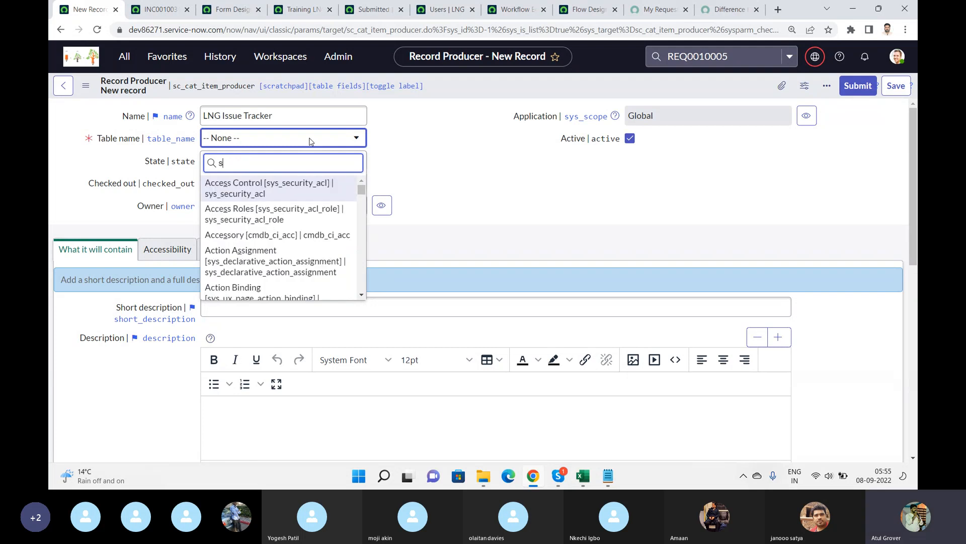
{"action": "type", "text": "c_req"}
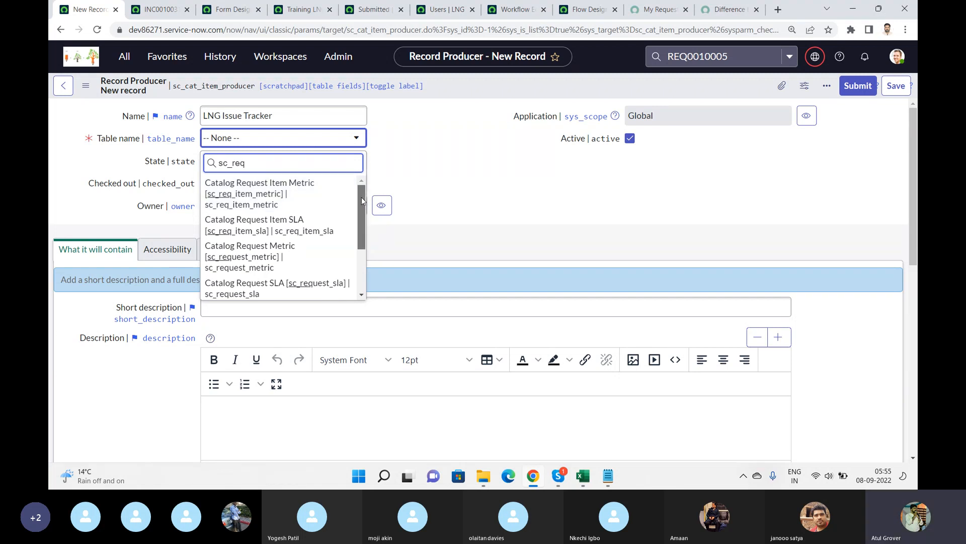
{"action": "mouse_move", "coordinate": [361, 201]}
{"action": "left_mouse_down"}
{"action": "mouse_move", "coordinate": [361, 253]}
{"action": "mouse_move", "coordinate": [361, 192]}
{"action": "left_mouse_up"}
{"action": "key", "text": "BackSpace"}
{"action": "key", "text": "BackSpace"}
{"action": "key", "text": "BackSpace"}
{"action": "key", "text": "BackSpace"}
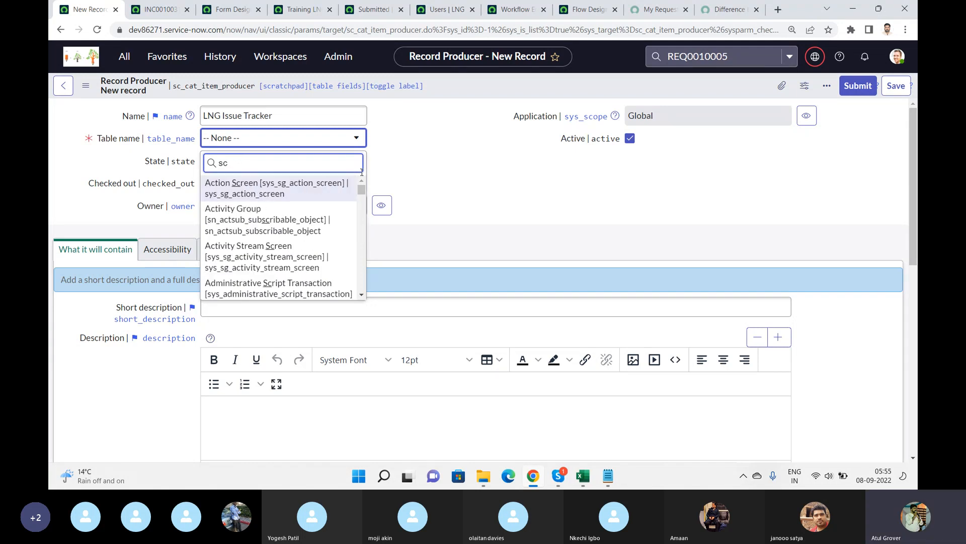
{"action": "key", "text": "BackSpace"}
{"action": "key", "text": "BackSpace"}
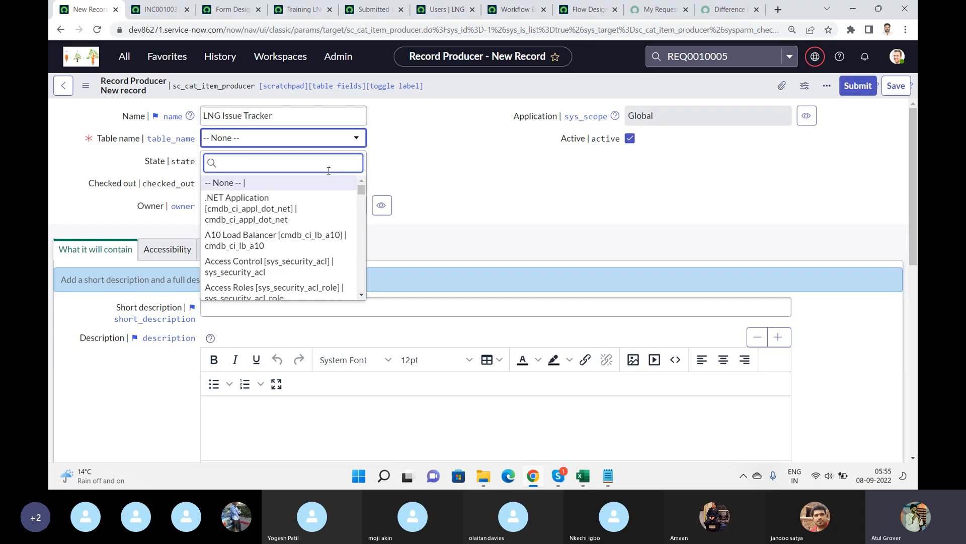
{"action": "type", "text": "inciden"}
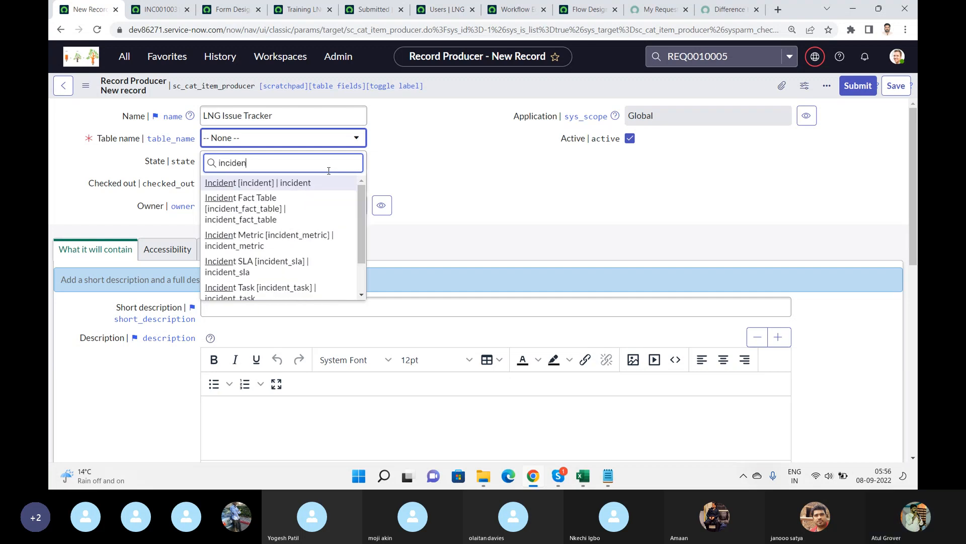
{"action": "left_click", "coordinate": [298, 182]}
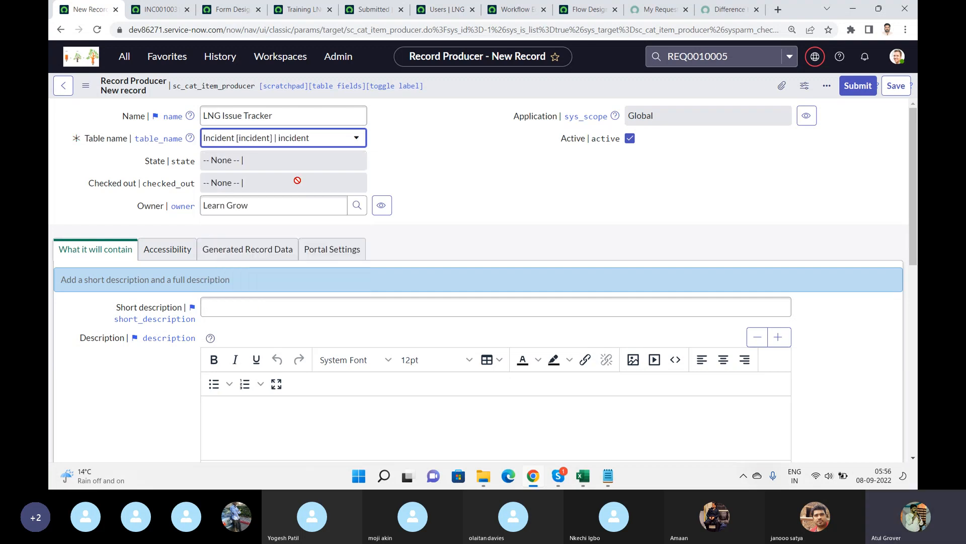
Enter 'Please raise yoru issye' as the short description and paste it into the description.
{"action": "left_click", "coordinate": [310, 309]}
{"action": "type", "text": "P"}
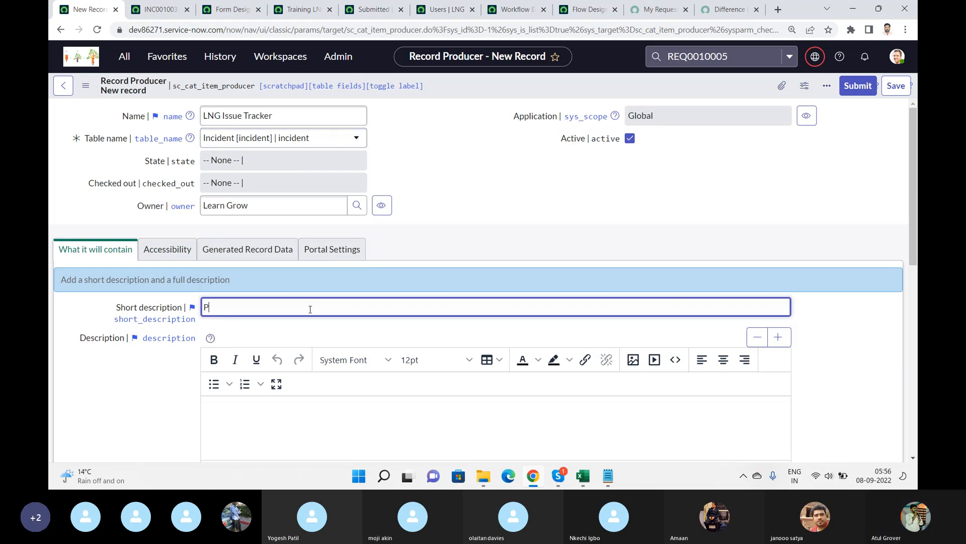
{"action": "type", "text": "lease raise yoru issye"}
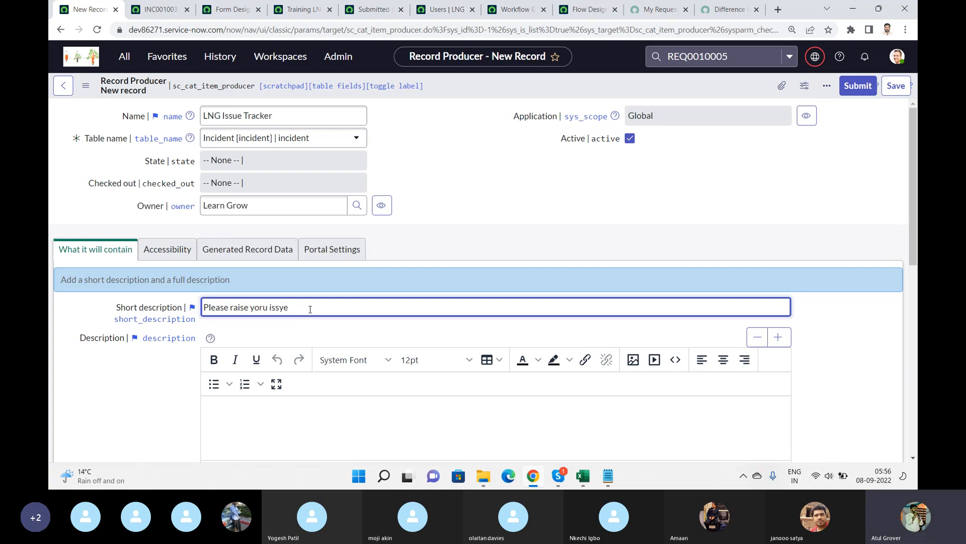
{"action": "key", "text": "ctrl+a"}
{"action": "key", "text": "ctrl+c"}
{"action": "left_click", "coordinate": [301, 426]}
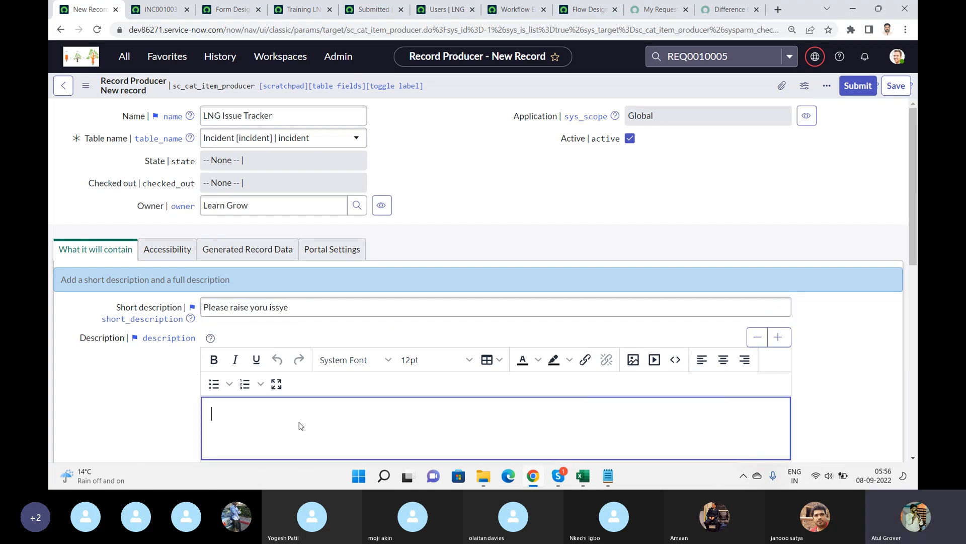
{"action": "key", "text": "ctrl+v"}
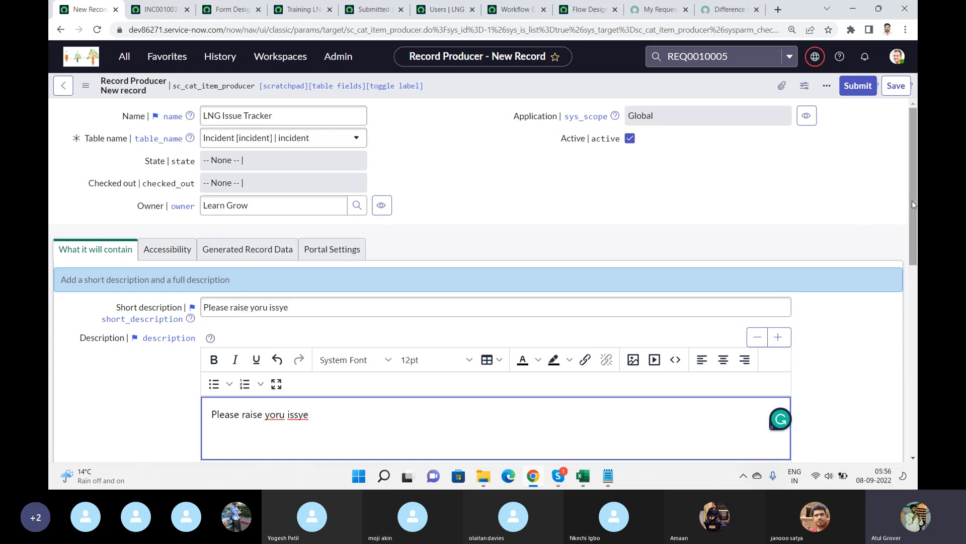
Add the record producer to the LNG Training catalog and set its category to Functional Training.
{"action": "left_click", "coordinate": [167, 251]}
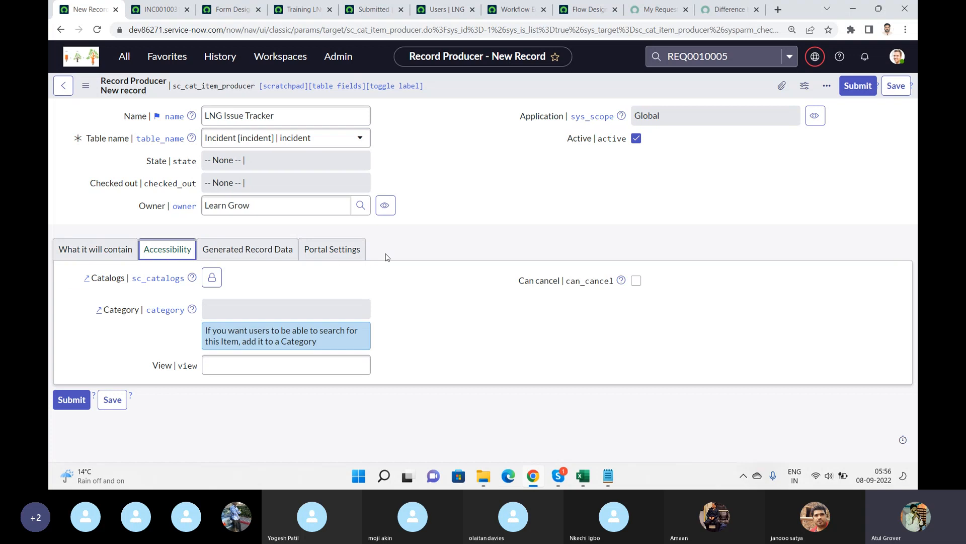
{"action": "left_click", "coordinate": [222, 310]}
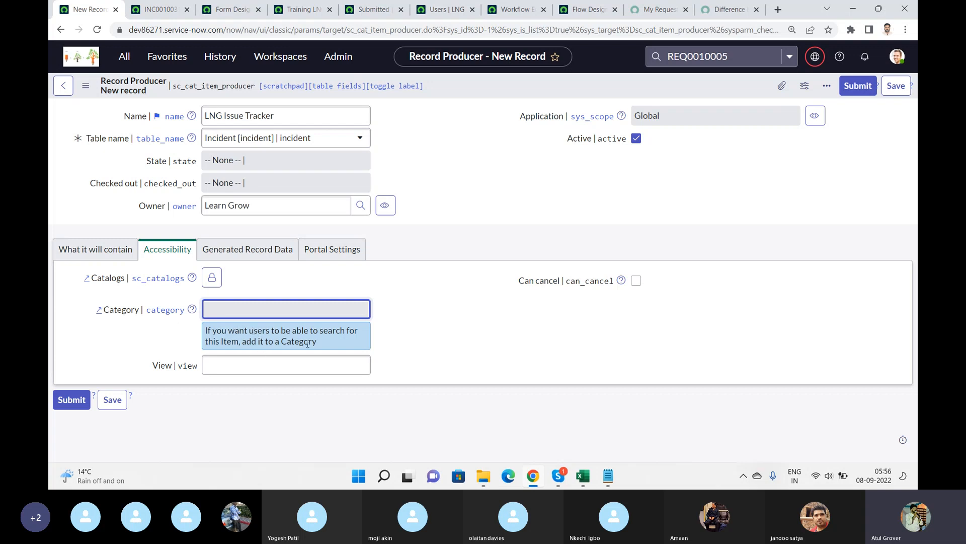
{"action": "left_click", "coordinate": [211, 277]}
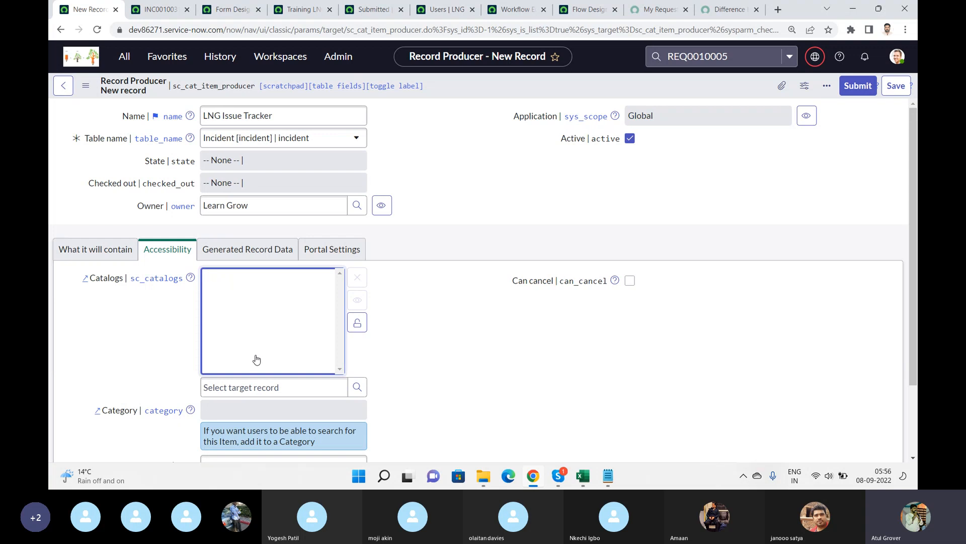
{"action": "left_click", "coordinate": [279, 385]}
{"action": "type", "text": "LN"}
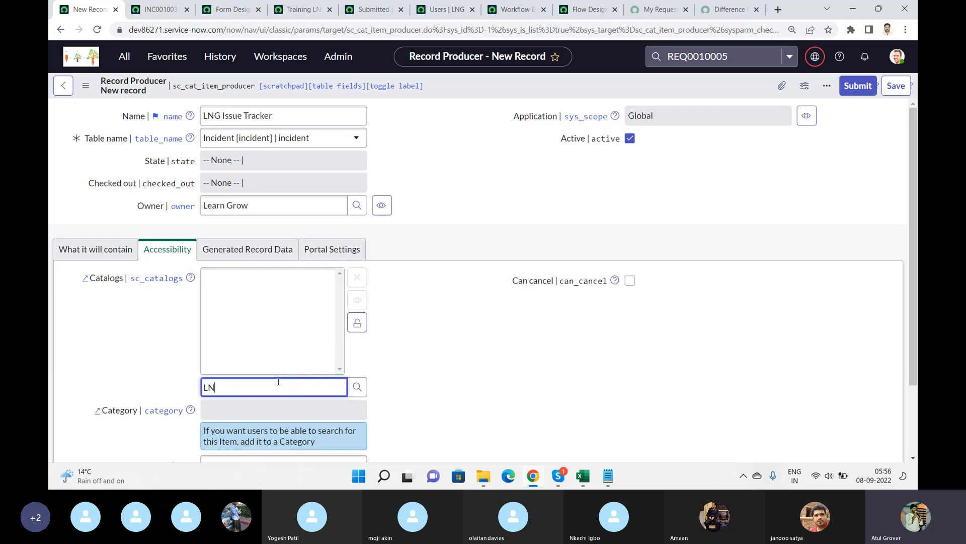
{"action": "type", "text": "G"}
{"action": "left_click", "coordinate": [252, 409]}
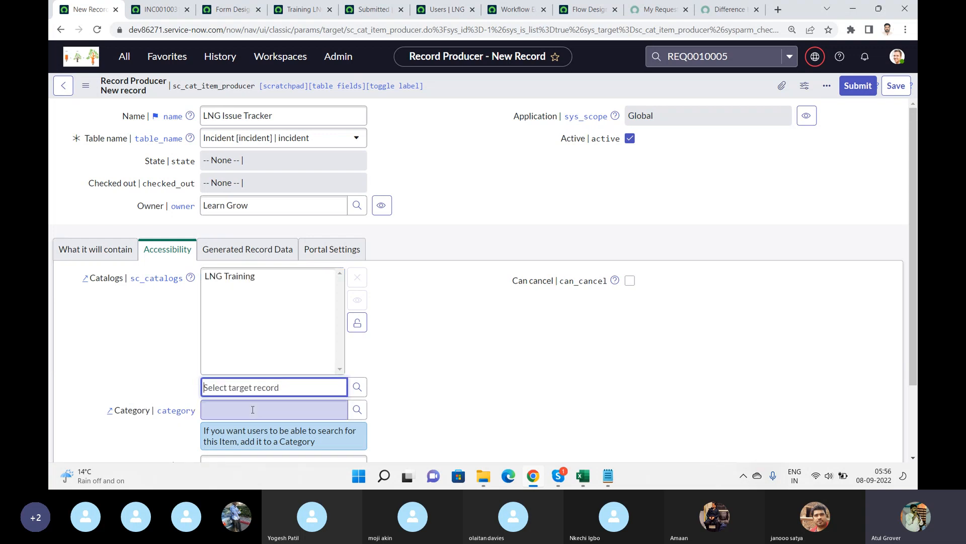
{"action": "left_click", "coordinate": [358, 322]}
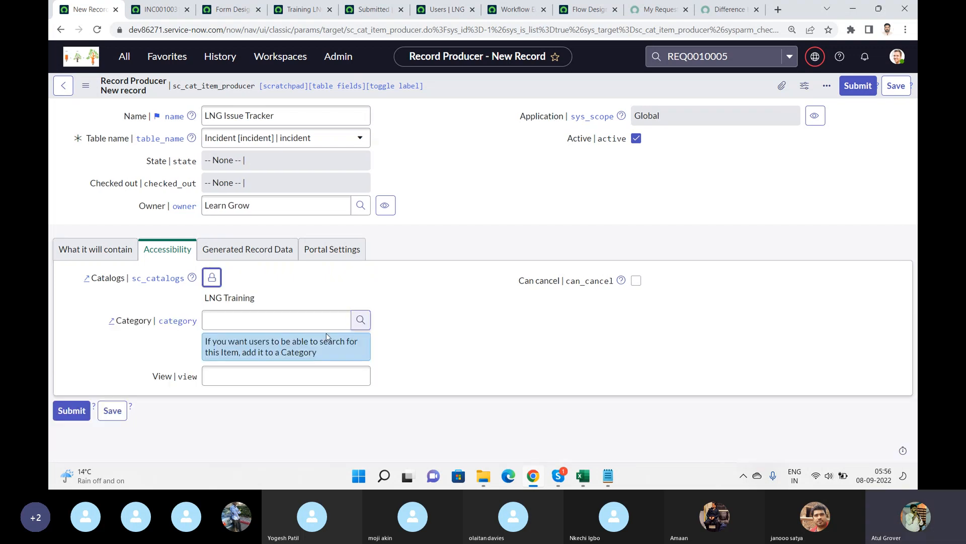
{"action": "left_click", "coordinate": [259, 326]}
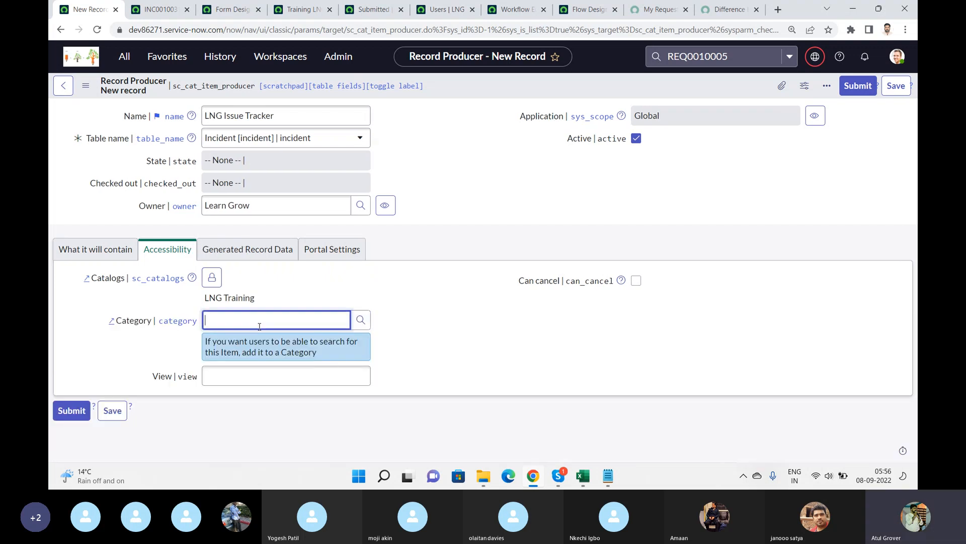
{"action": "type", "text": "**"}
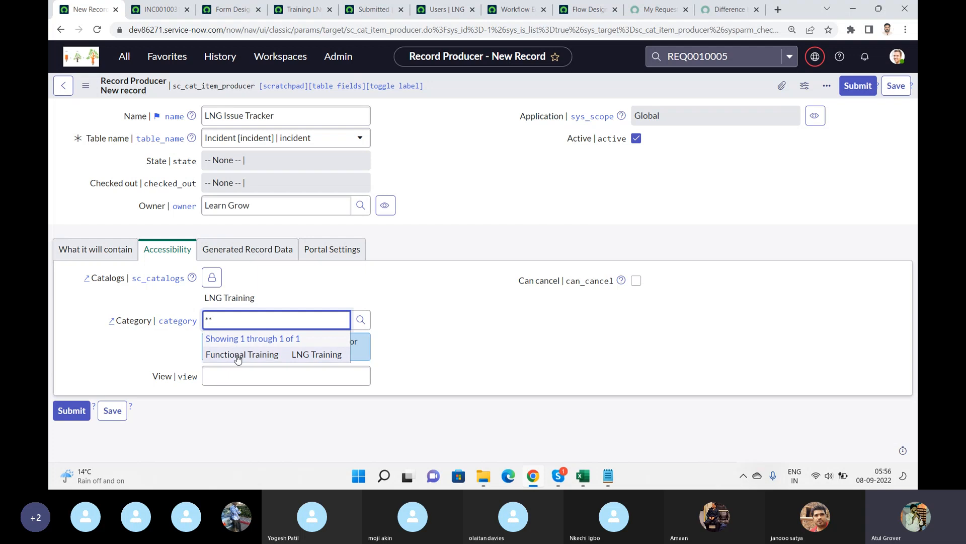
{"action": "left_click", "coordinate": [237, 355]}
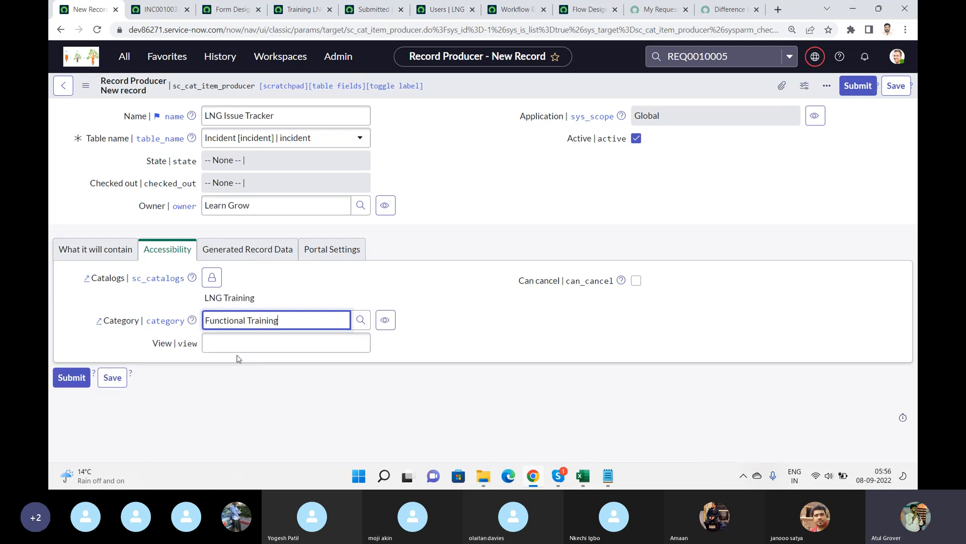
Review the Generated Record Data and Portal Settings tabs, then submit the new record producer.
{"action": "left_click", "coordinate": [248, 255]}
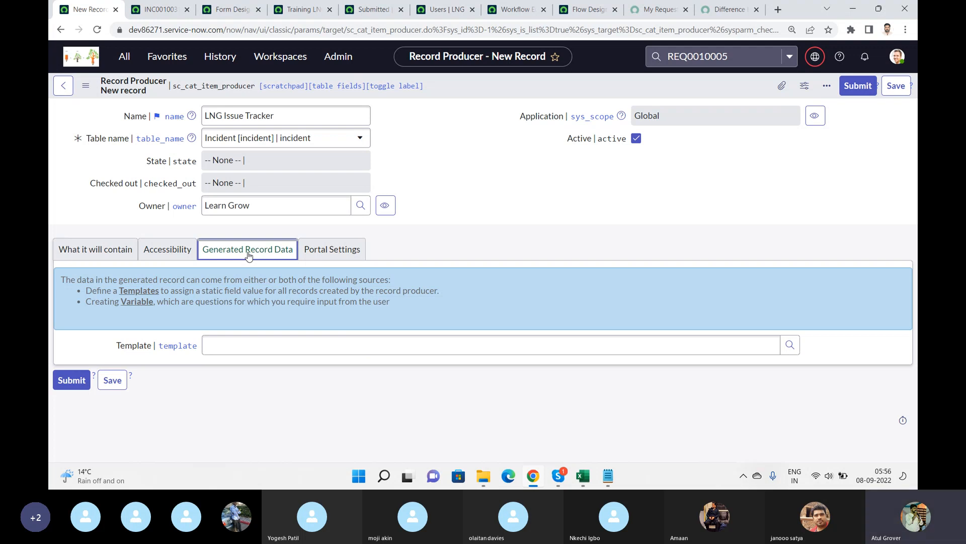
{"action": "left_click", "coordinate": [355, 255]}
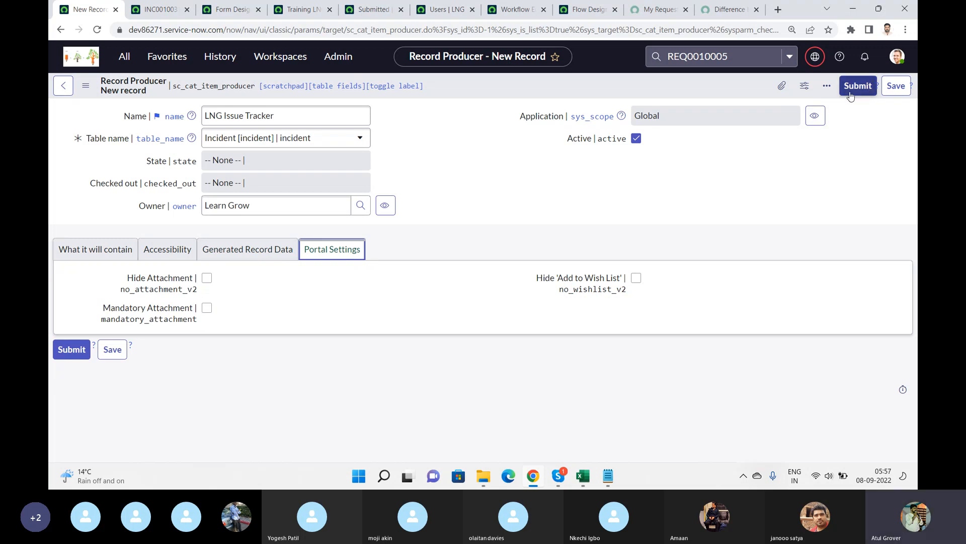
{"action": "left_click", "coordinate": [904, 85]}
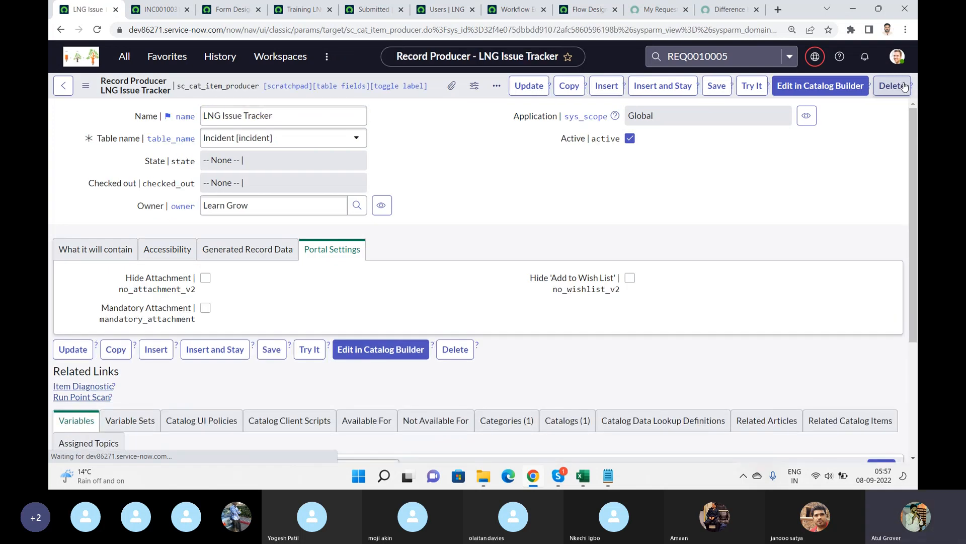
Keep Generated task record as the redirect target, review the producer script, and save the record producer.
{"action": "left_click", "coordinate": [112, 248]}
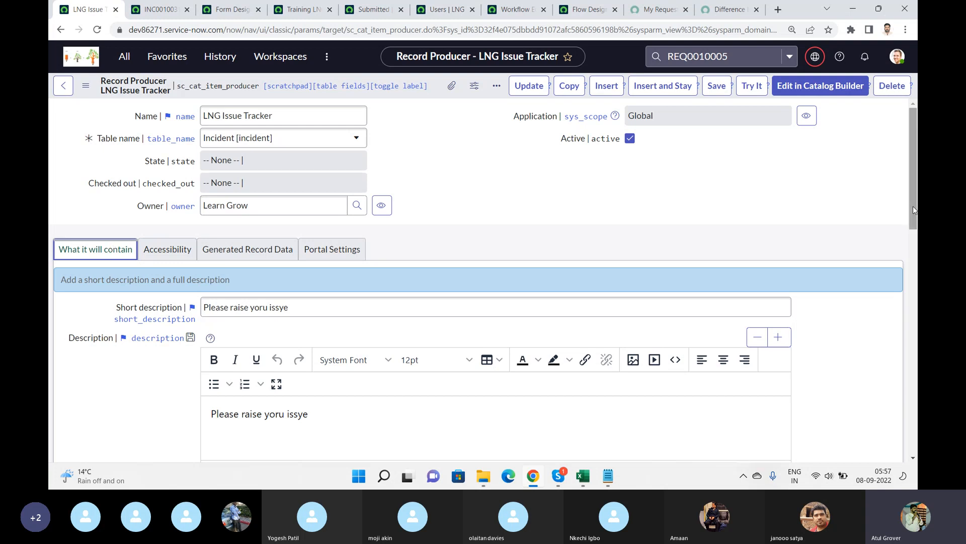
{"action": "left_click_drag", "start_coordinate": [913, 207], "coordinate": [915, 302]}
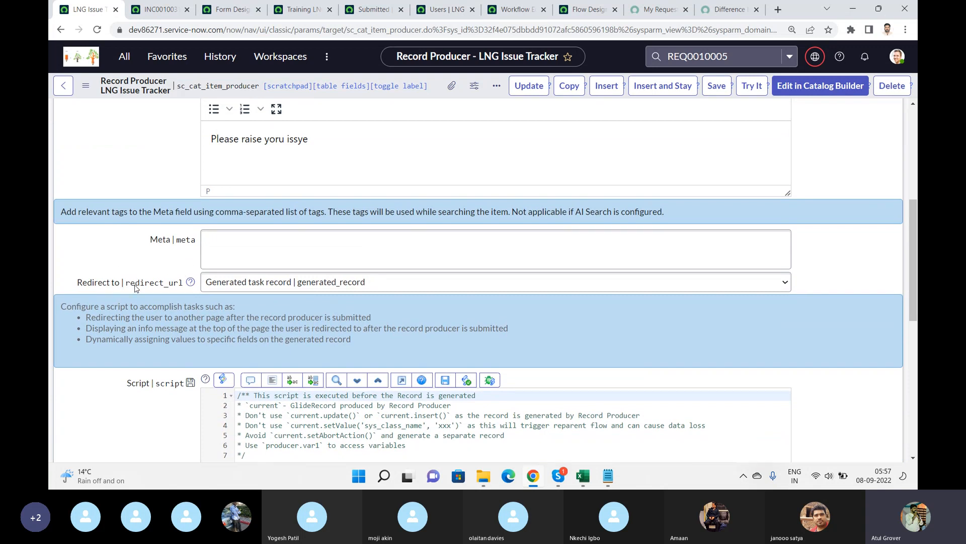
{"action": "left_click", "coordinate": [271, 278]}
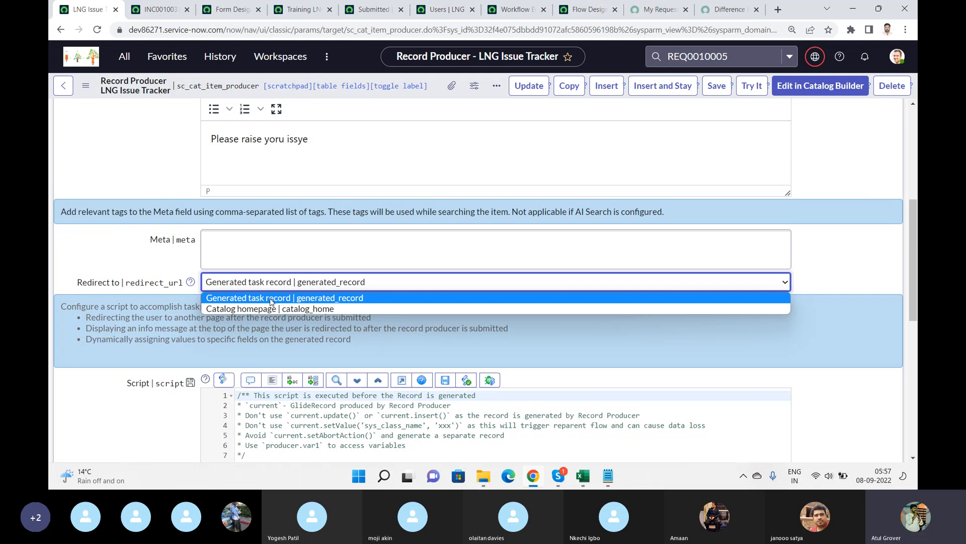
{"action": "left_click", "coordinate": [270, 298]}
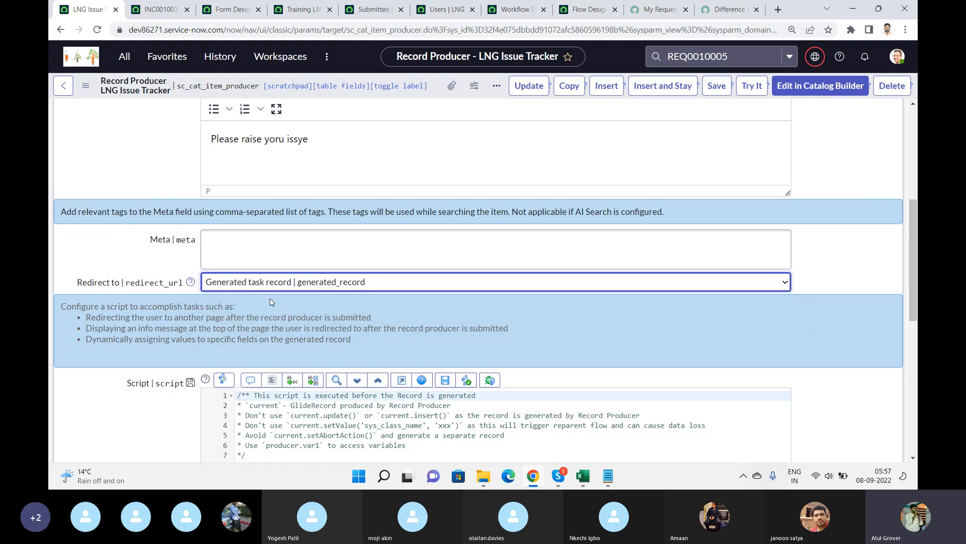
{"action": "left_click", "coordinate": [382, 406]}
{"action": "key", "text": "Down"}
{"action": "key", "text": "Down"}
{"action": "key", "text": "Down"}
{"action": "key", "text": "Down"}
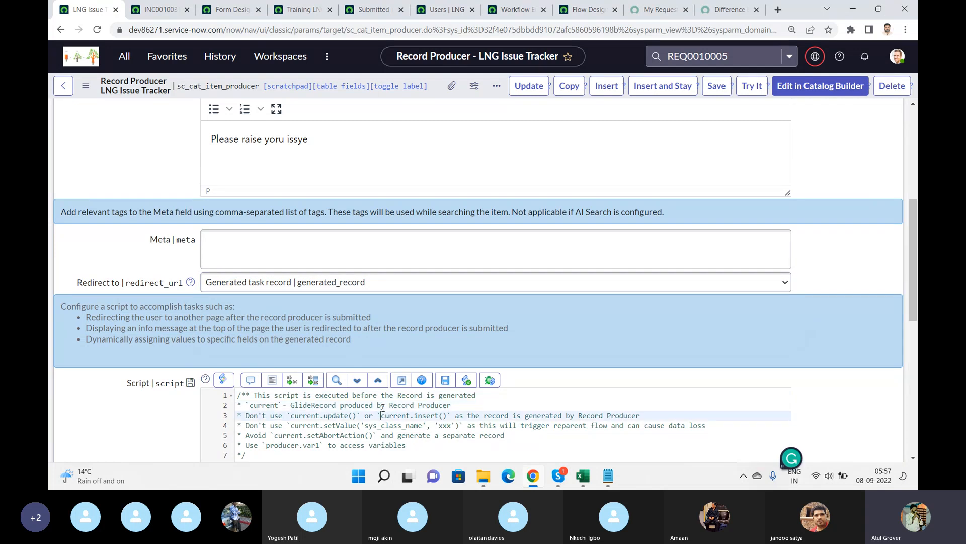
{"action": "key", "text": "Down"}
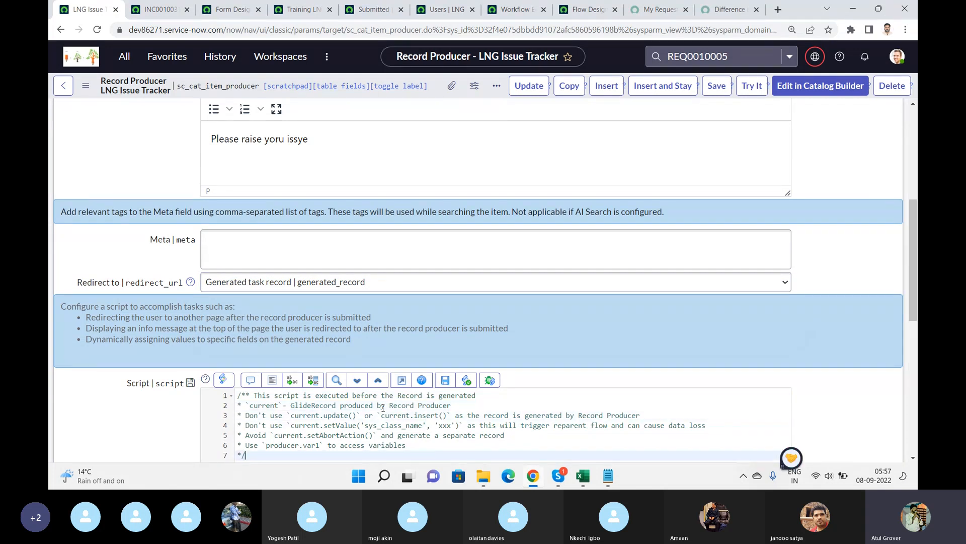
{"action": "left_click_drag", "start_coordinate": [916, 260], "coordinate": [917, 335]}
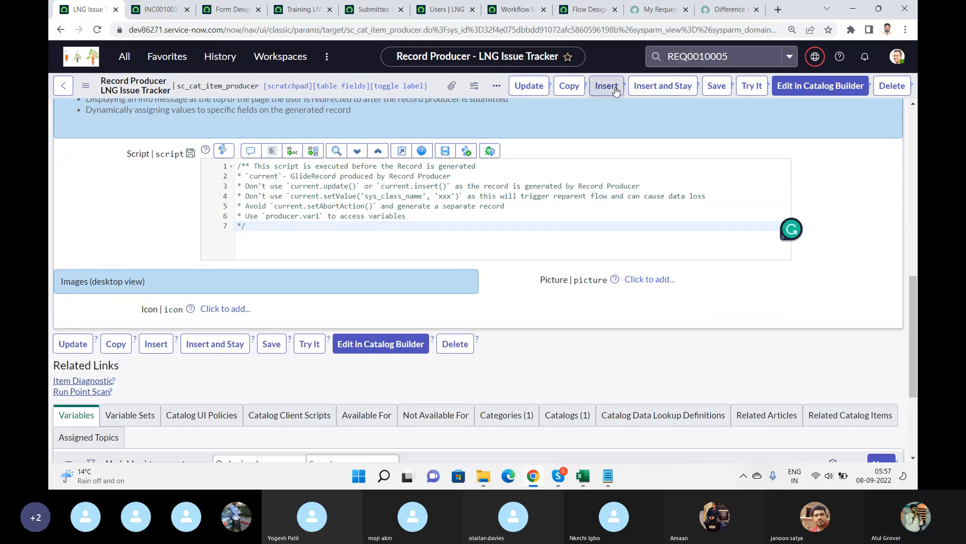
{"action": "left_click", "coordinate": [717, 86]}
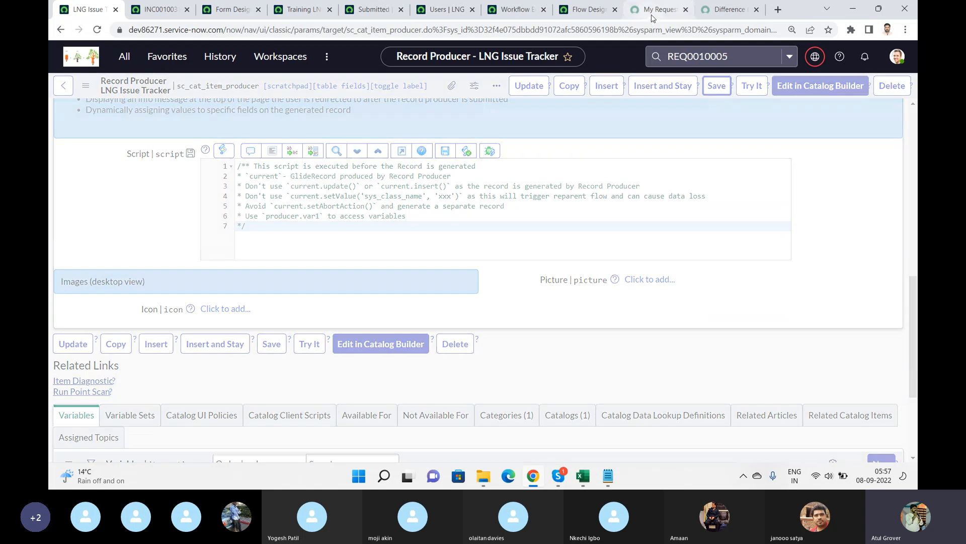
Open the LNG Issue Tracker item from the LNG Training catalog's Functional Training category in the service portal.
{"action": "left_click", "coordinate": [652, 15]}
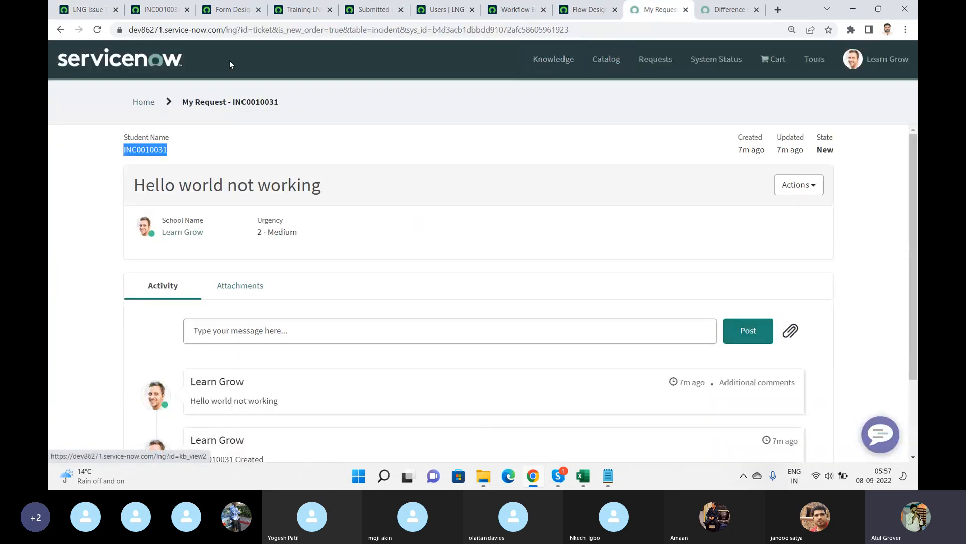
{"action": "left_click", "coordinate": [164, 67]}
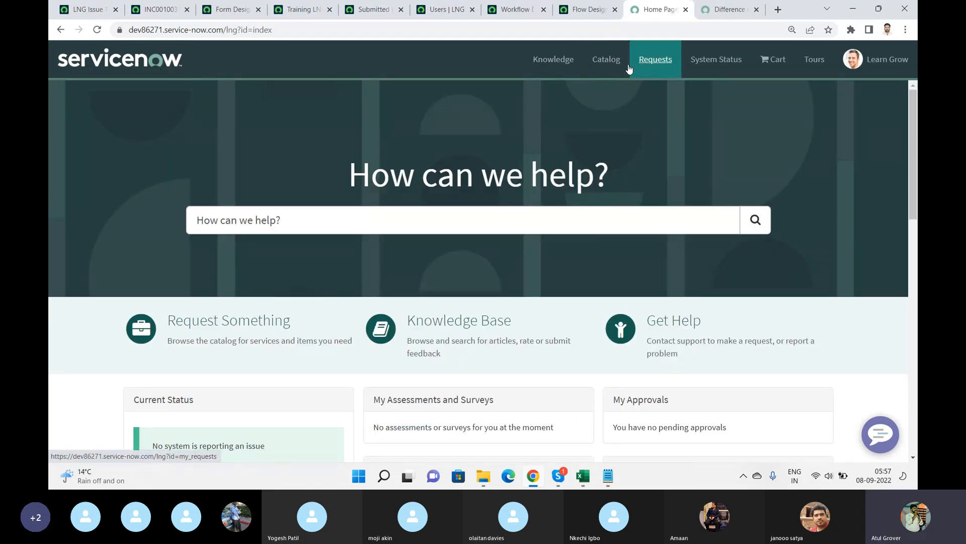
{"action": "left_click", "coordinate": [610, 70]}
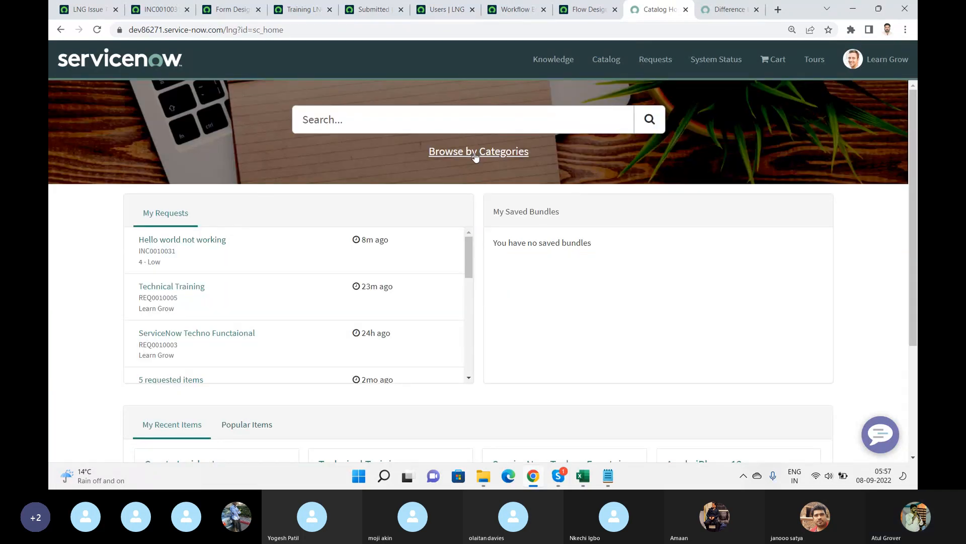
{"action": "left_click", "coordinate": [475, 152]}
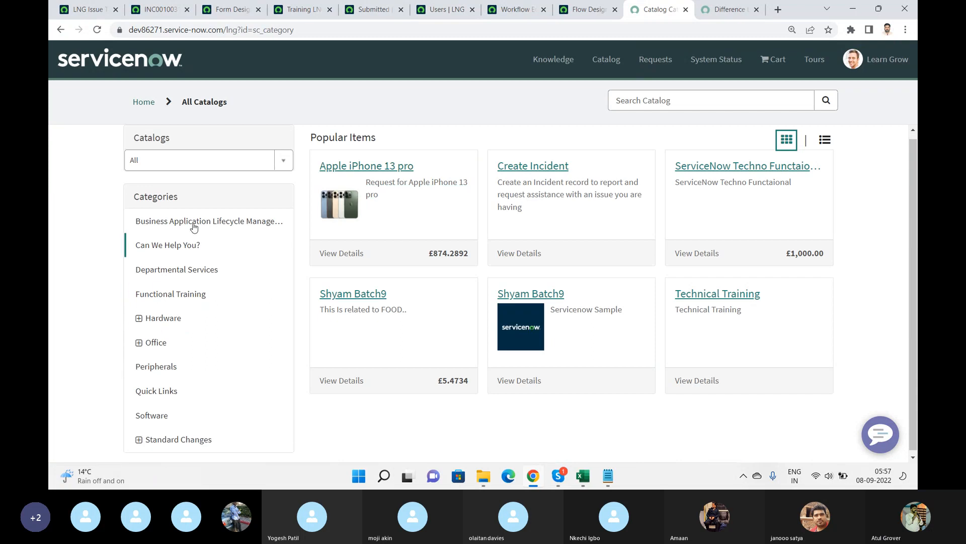
{"action": "left_click", "coordinate": [200, 171]}
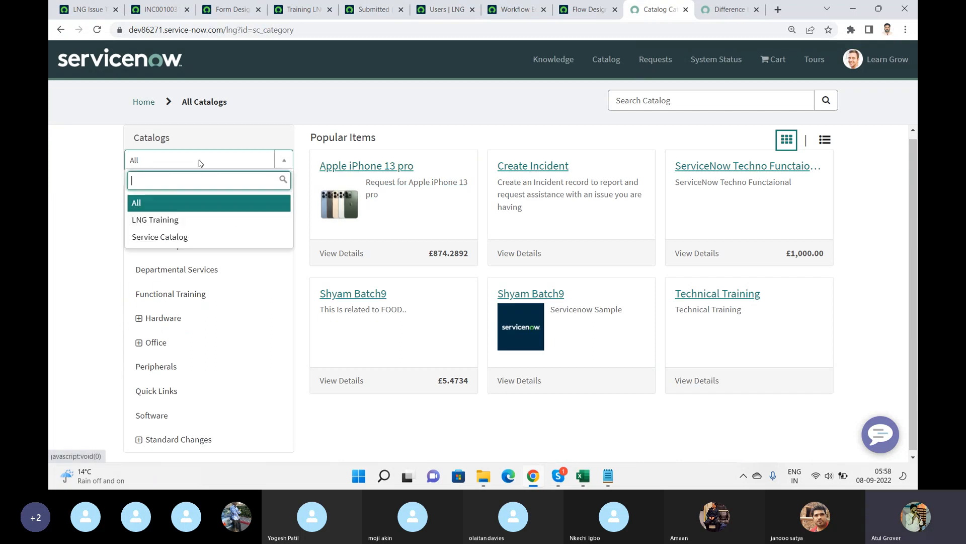
{"action": "left_click", "coordinate": [169, 219]}
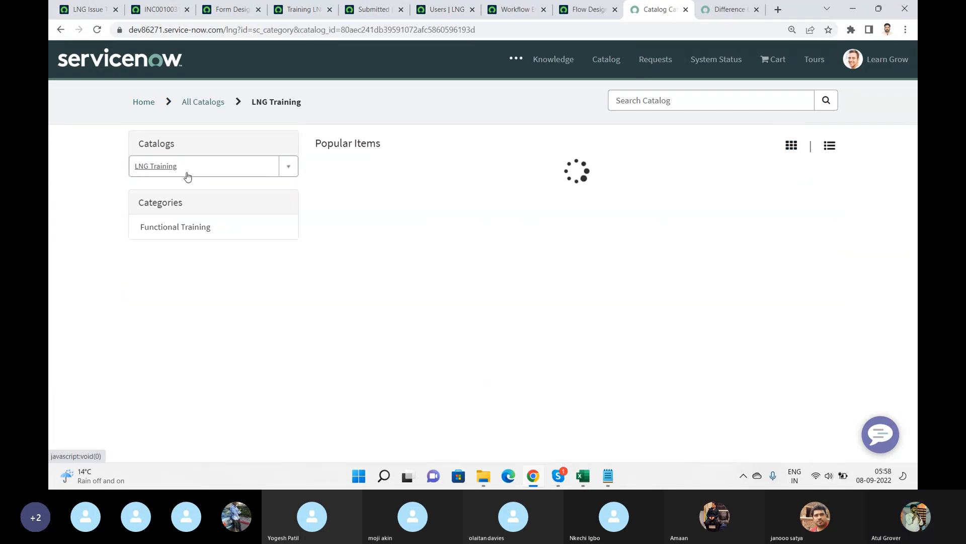
{"action": "left_click", "coordinate": [157, 233]}
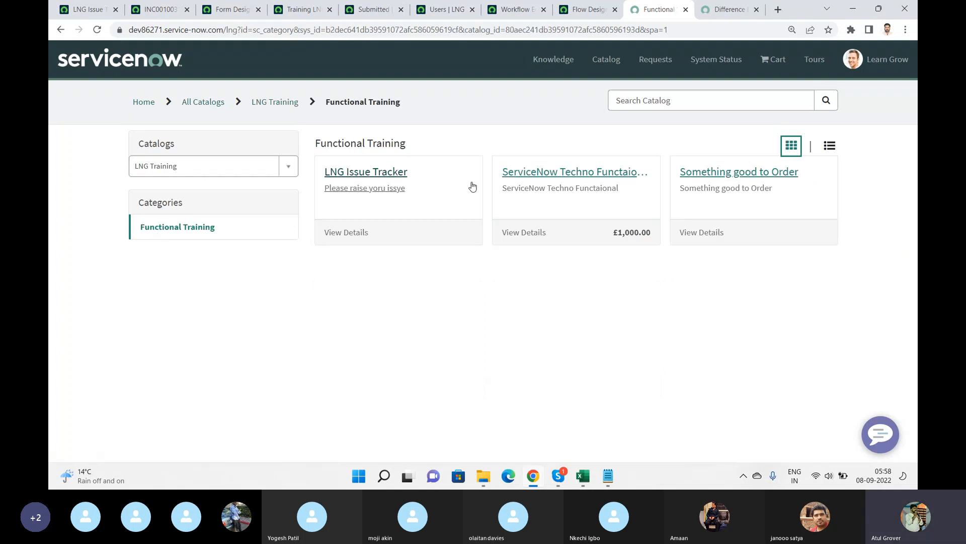
{"action": "left_click", "coordinate": [365, 174]}
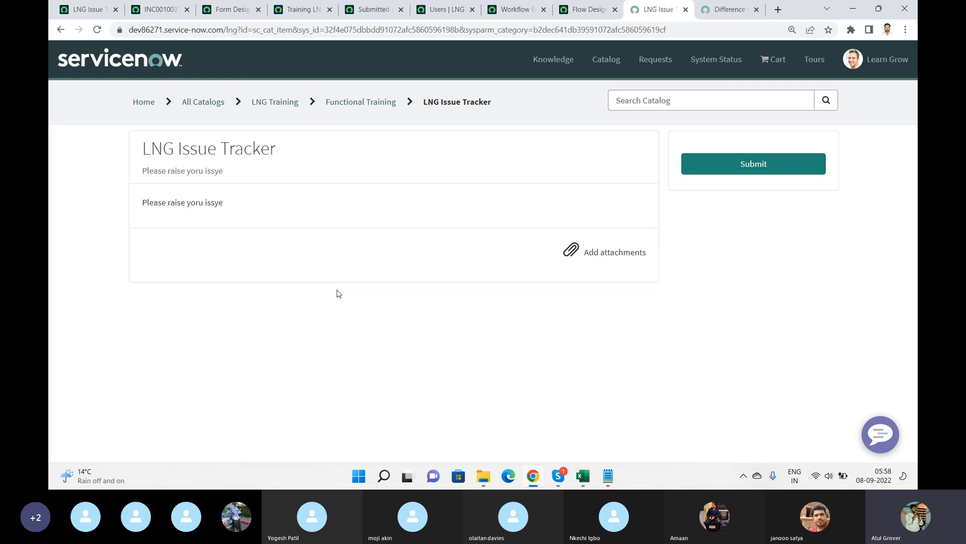
Open the Record Producers list, filter names starting with "create in", and open the Create Incident record producer.
{"action": "left_click", "coordinate": [78, 8]}
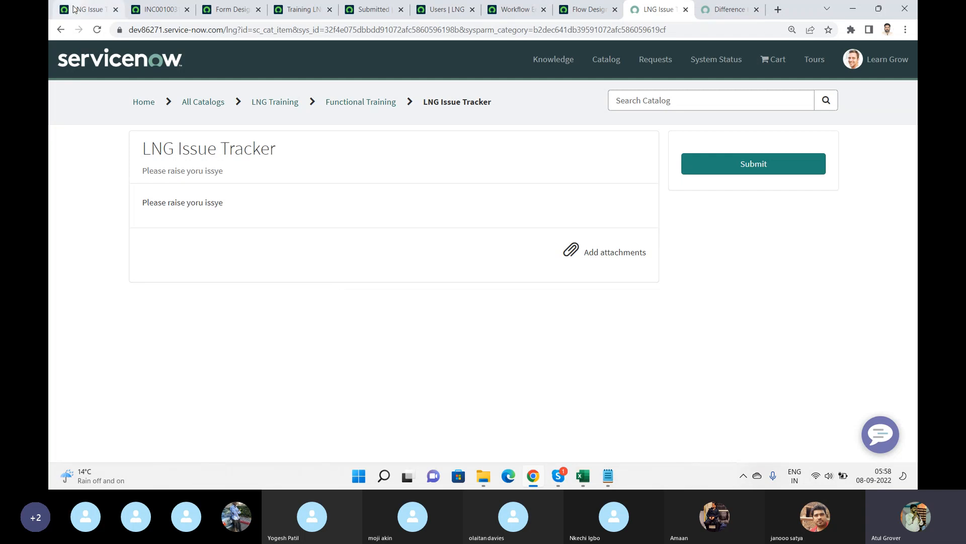
{"action": "left_click", "coordinate": [124, 56]}
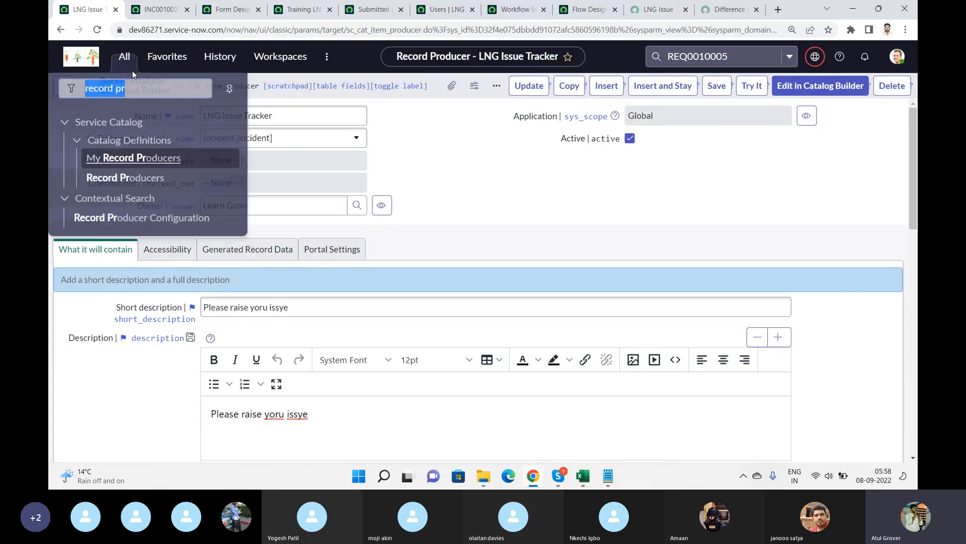
{"action": "left_click", "coordinate": [121, 180], "text": "ctrl"}
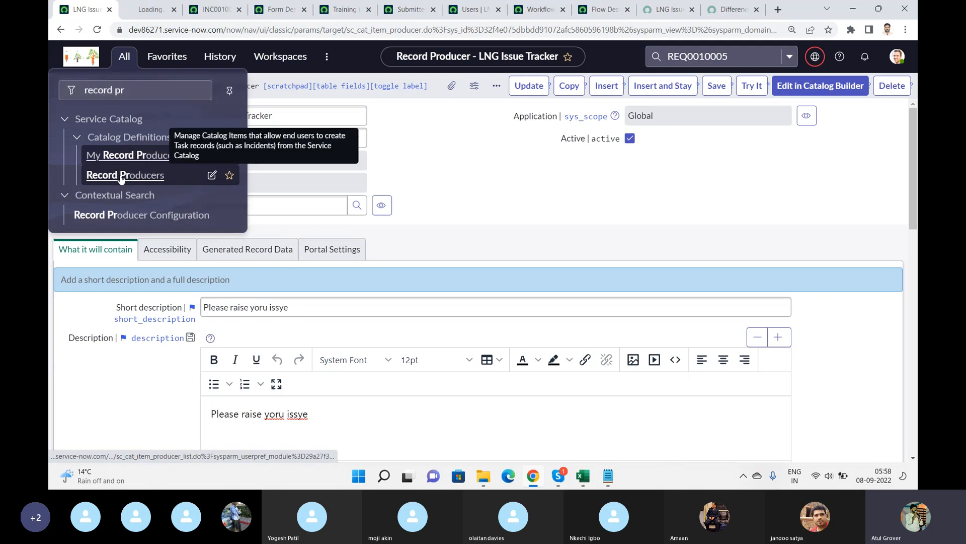
{"action": "left_click", "coordinate": [144, 9]}
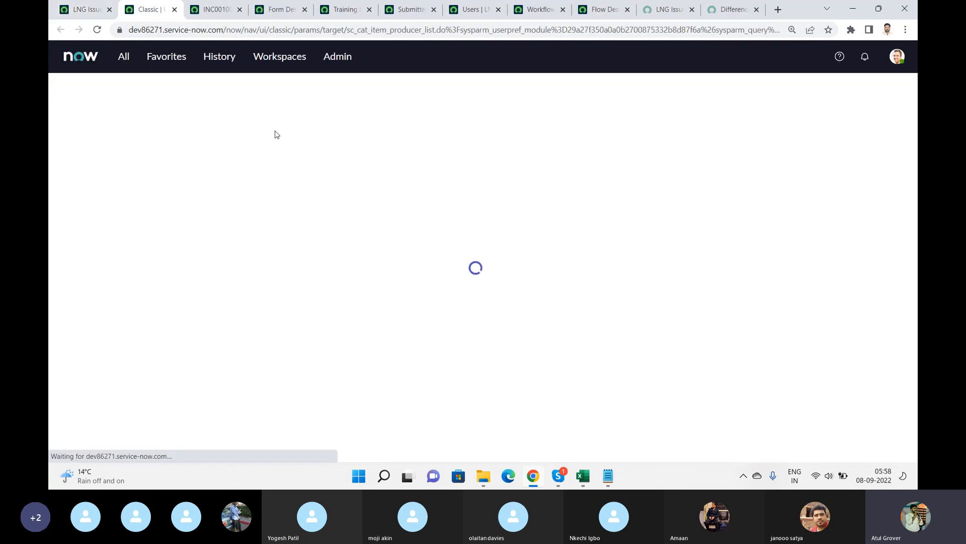
{"action": "left_click", "coordinate": [148, 160]}
{"action": "type", "text": "inc"}
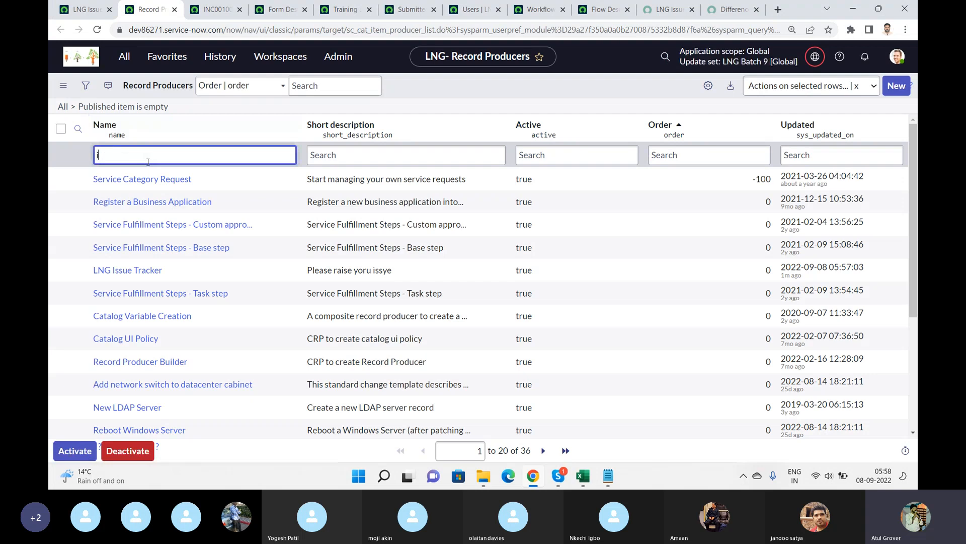
{"action": "key", "text": "BackSpace"}
{"action": "type", "text": "cr"}
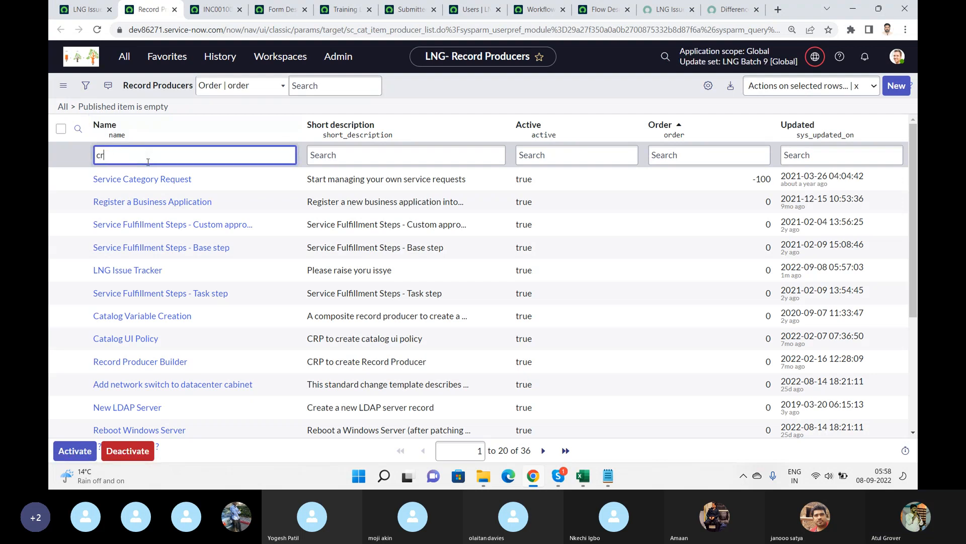
{"action": "type", "text": "eate in"}
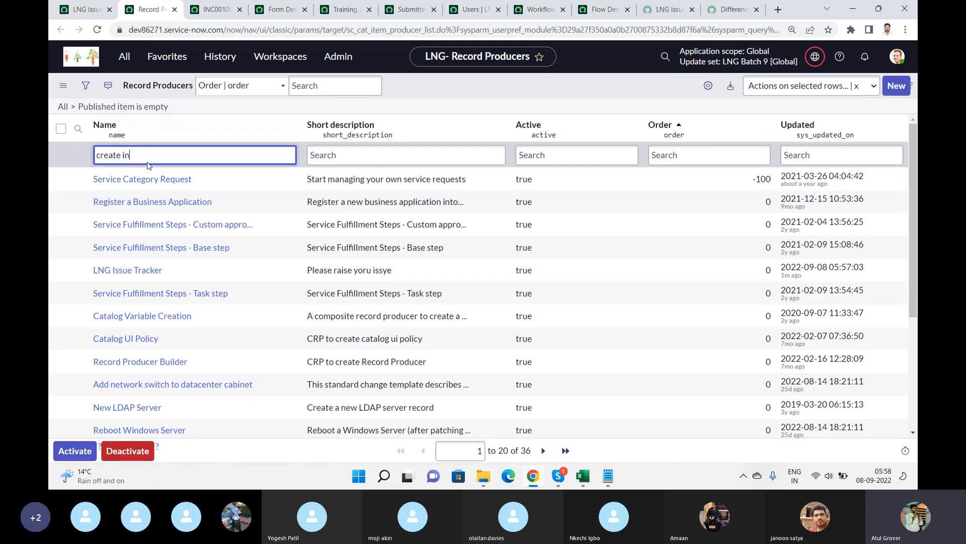
{"action": "key", "text": "Return"}
{"action": "left_click", "coordinate": [131, 186]}
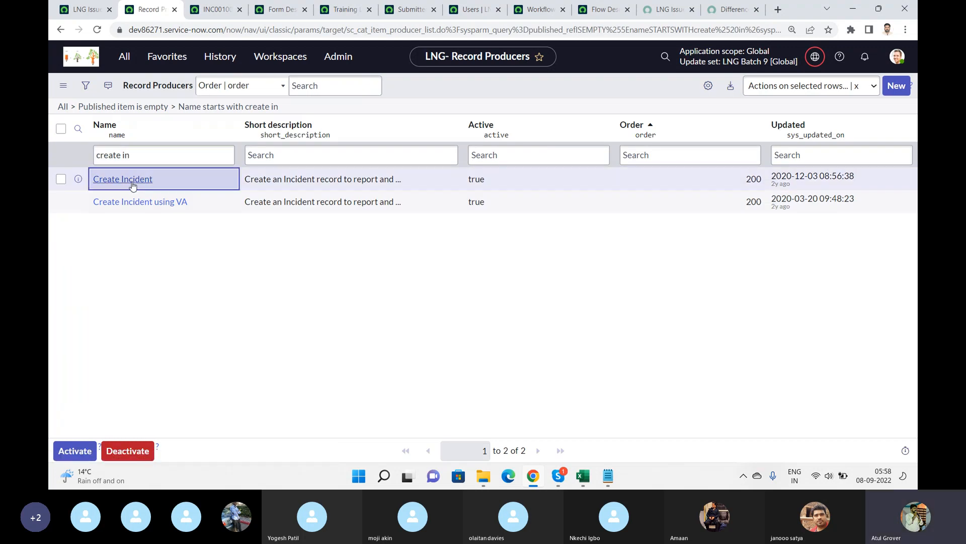
{"action": "left_click", "coordinate": [131, 181]}
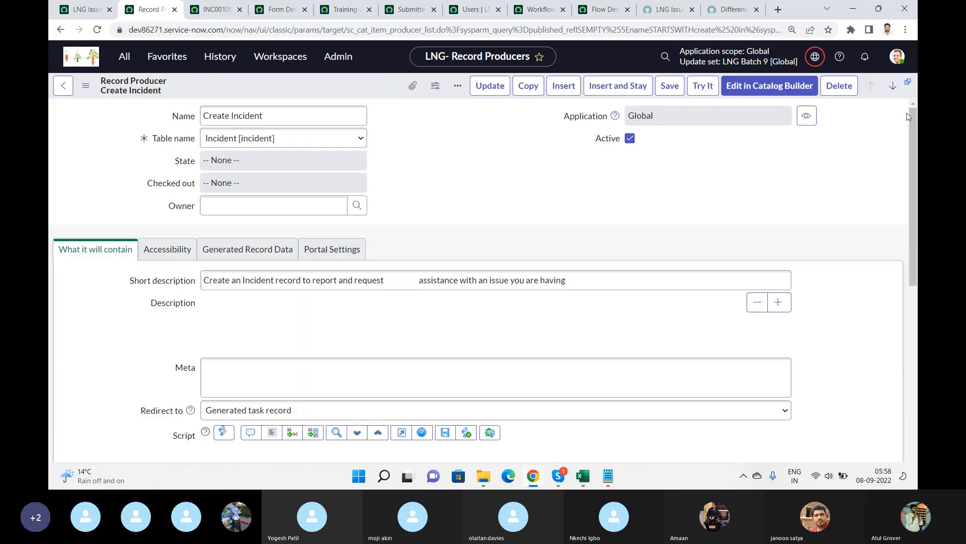
Review the Create Incident producer's script and its variables, and open the Urgency variable.
{"action": "left_click_drag", "start_coordinate": [913, 122], "coordinate": [914, 385]}
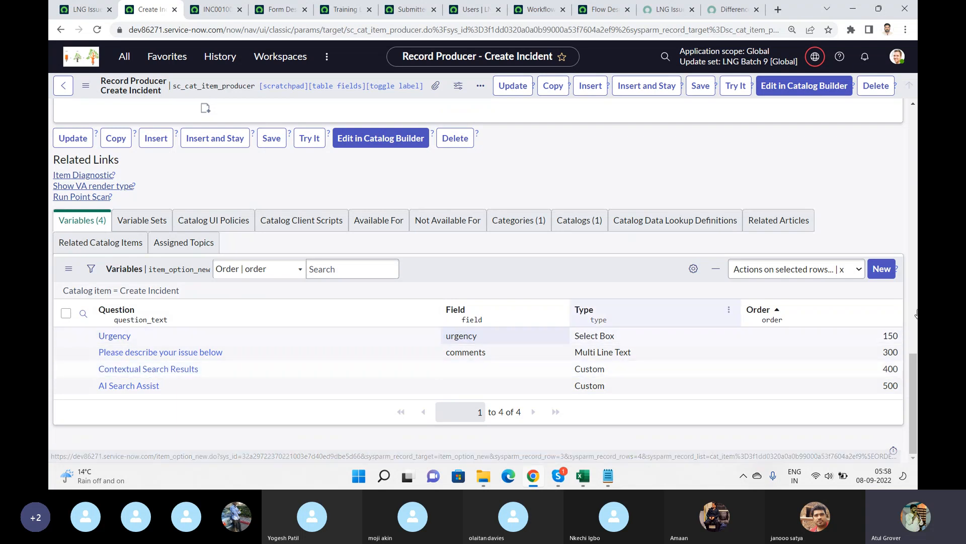
{"action": "scroll", "coordinate": [912, 398], "scroll_direction": "up", "scroll_amount": 1}
{"action": "scroll", "coordinate": [915, 359], "scroll_direction": "up", "scroll_amount": 5}
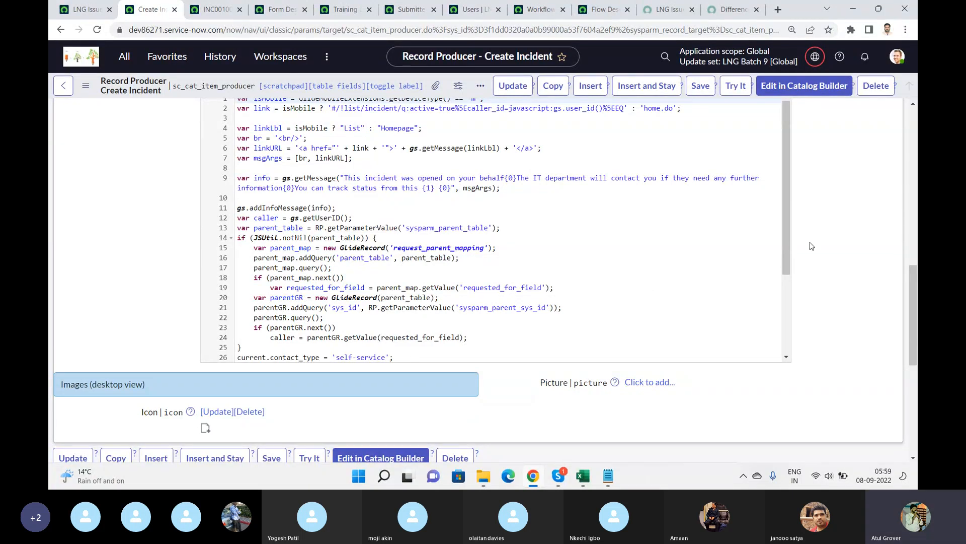
{"action": "scroll", "coordinate": [781, 235], "scroll_direction": "down", "scroll_amount": 3}
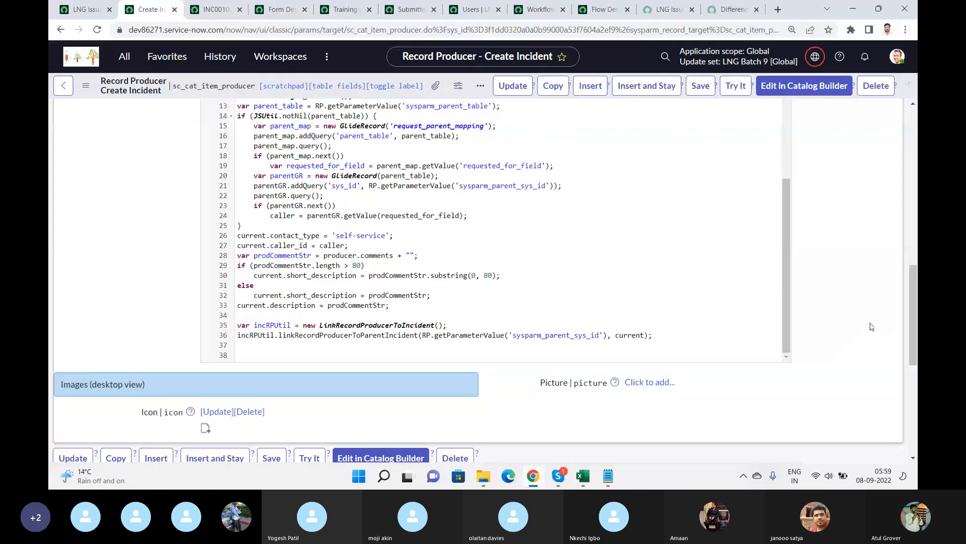
{"action": "left_click_drag", "start_coordinate": [915, 312], "coordinate": [917, 340]}
{"action": "scroll", "coordinate": [104, 352], "scroll_direction": "down", "scroll_amount": 4}
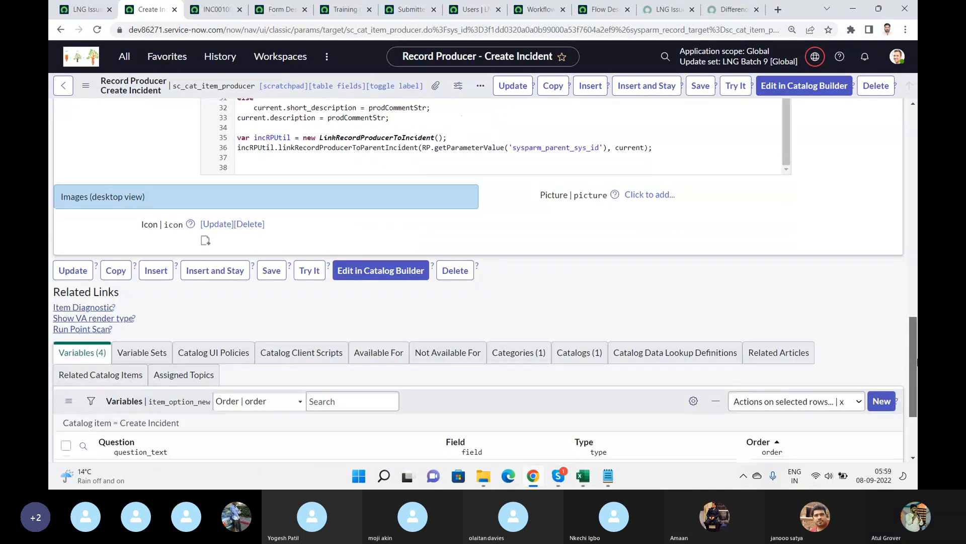
{"action": "left_click", "coordinate": [109, 336]}
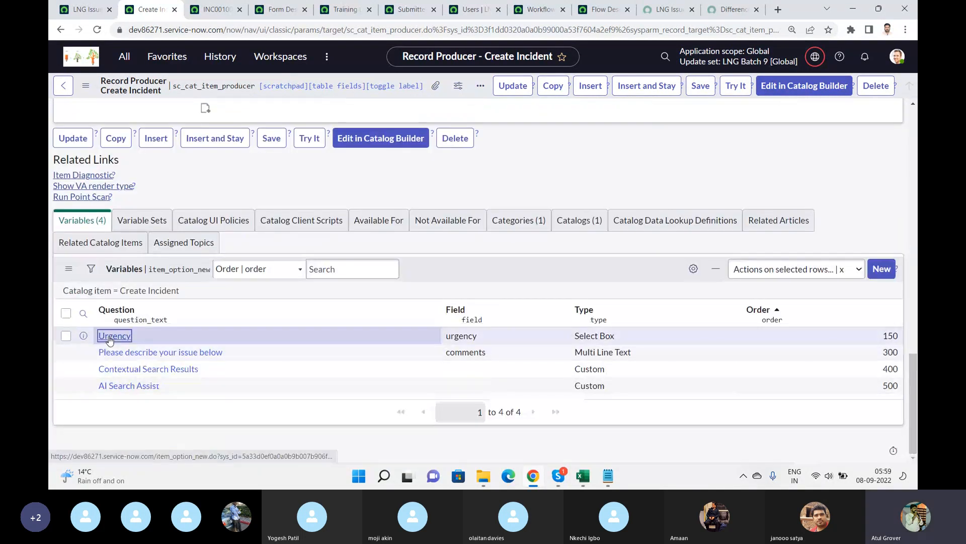
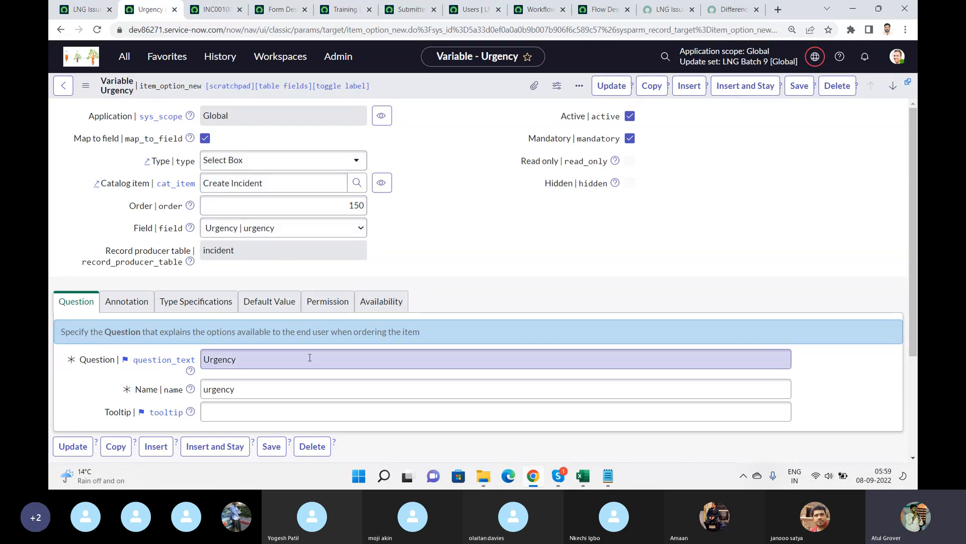
Compare the Urgency variable with the LNG Issue Tracker's Variables list, then return to the Create Incident record producer.
{"action": "left_click_drag", "start_coordinate": [914, 175], "coordinate": [914, 197]}
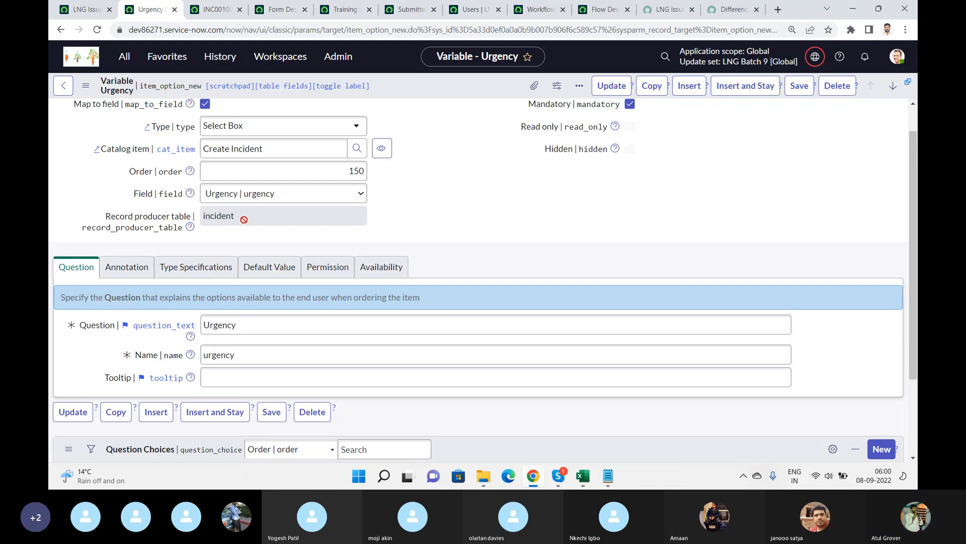
{"action": "left_click", "coordinate": [82, 14]}
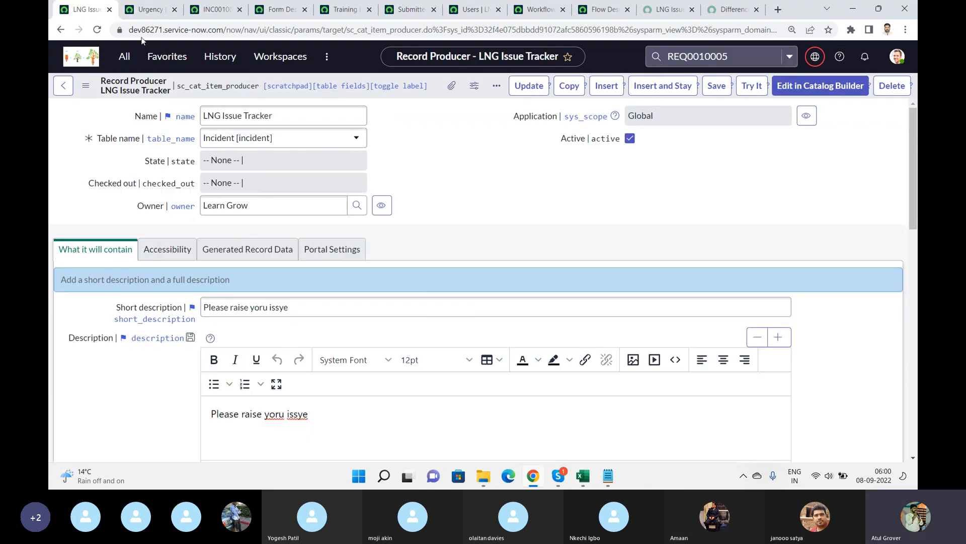
{"action": "left_click_drag", "start_coordinate": [913, 116], "coordinate": [913, 329]}
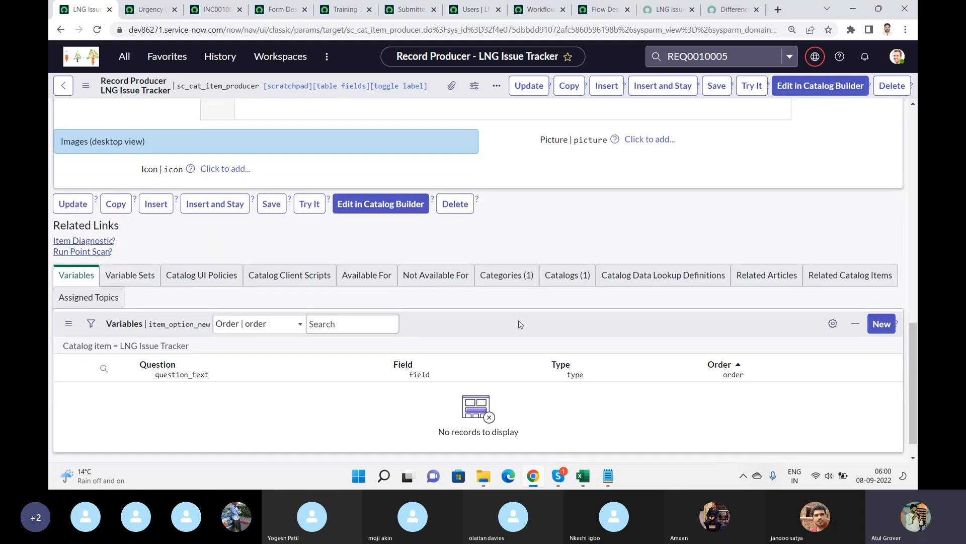
{"action": "left_click", "coordinate": [880, 325]}
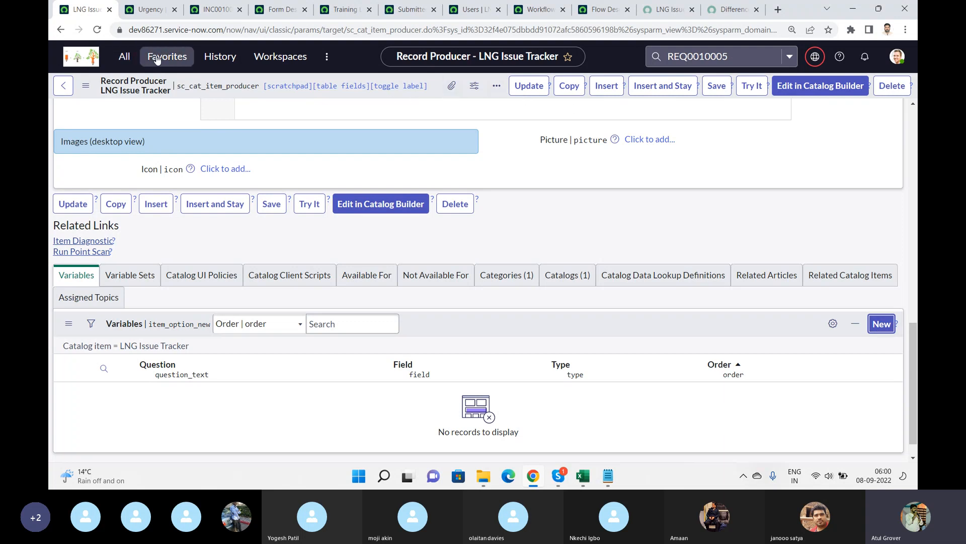
{"action": "left_click", "coordinate": [148, 10]}
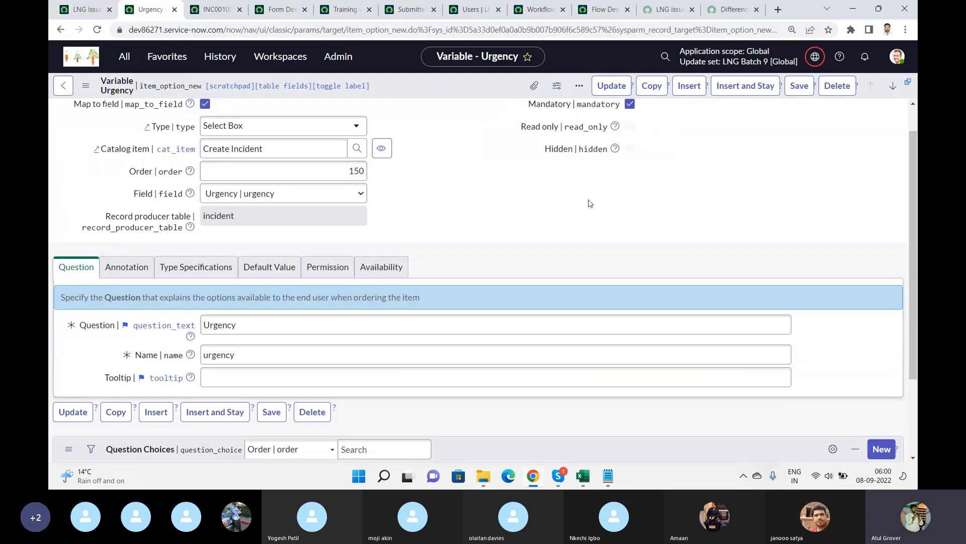
{"action": "left_click_drag", "start_coordinate": [913, 241], "coordinate": [913, 217]}
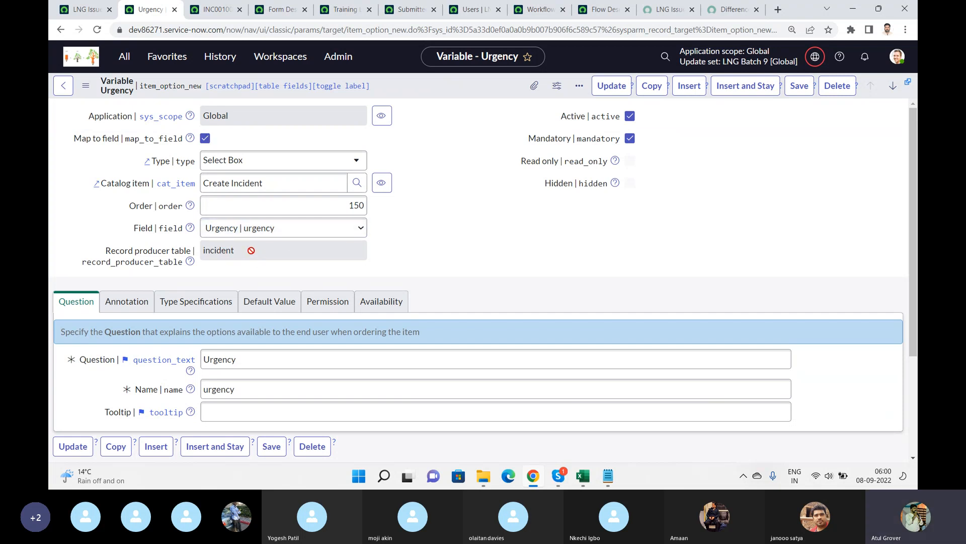
{"action": "left_click", "coordinate": [81, 9]}
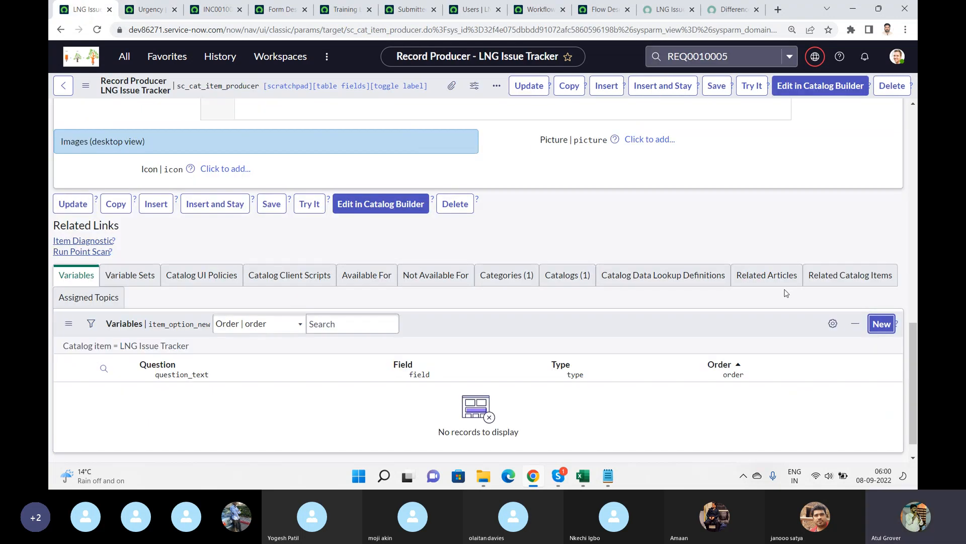
{"action": "left_click", "coordinate": [875, 330]}
{"action": "left_click", "coordinate": [160, 11]}
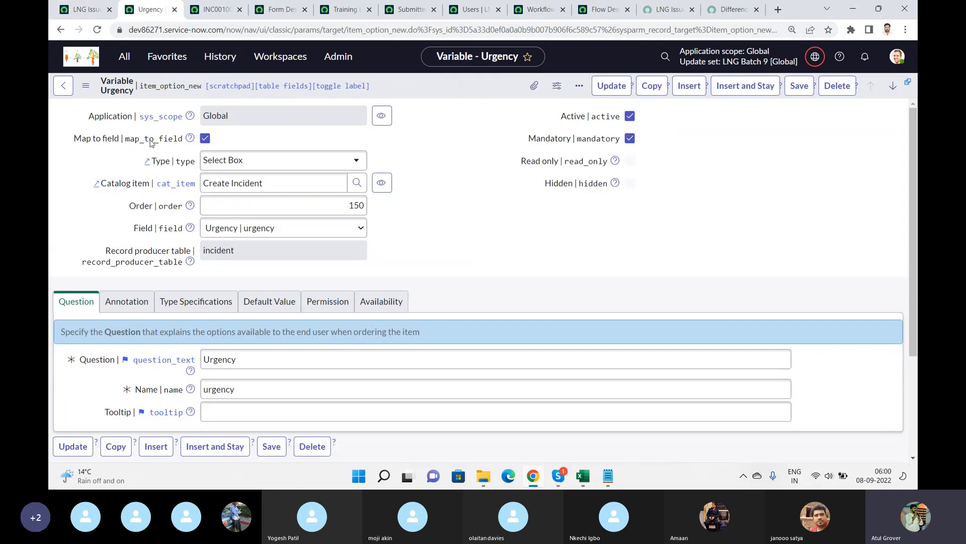
{"action": "left_click", "coordinate": [63, 86]}
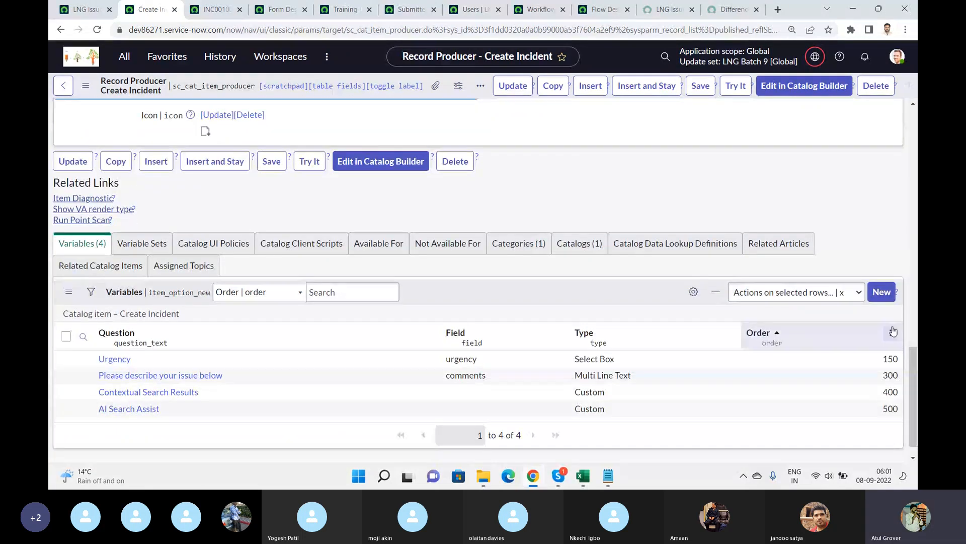
Add a new variable to the Create Incident producer, mapped to the Short description field.
{"action": "left_click", "coordinate": [882, 297]}
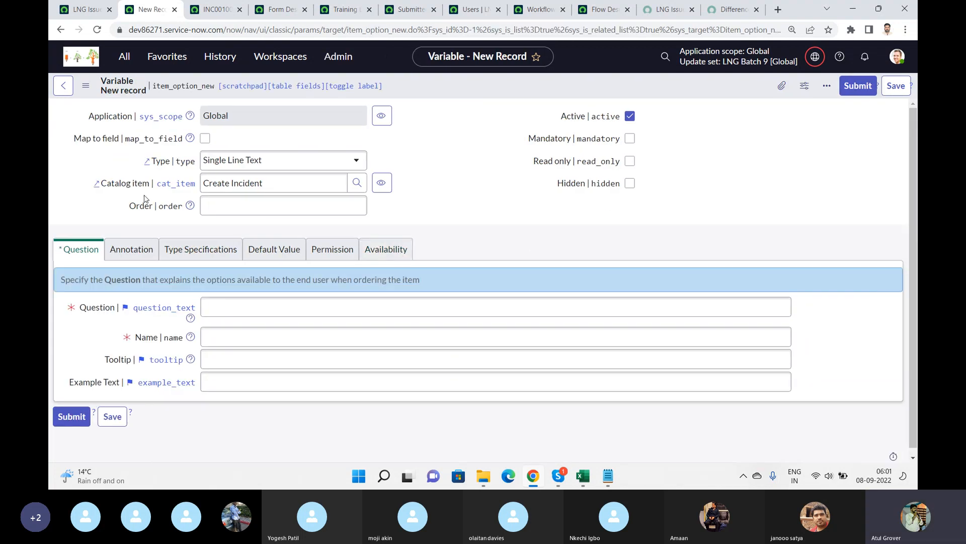
{"action": "left_click", "coordinate": [205, 138]}
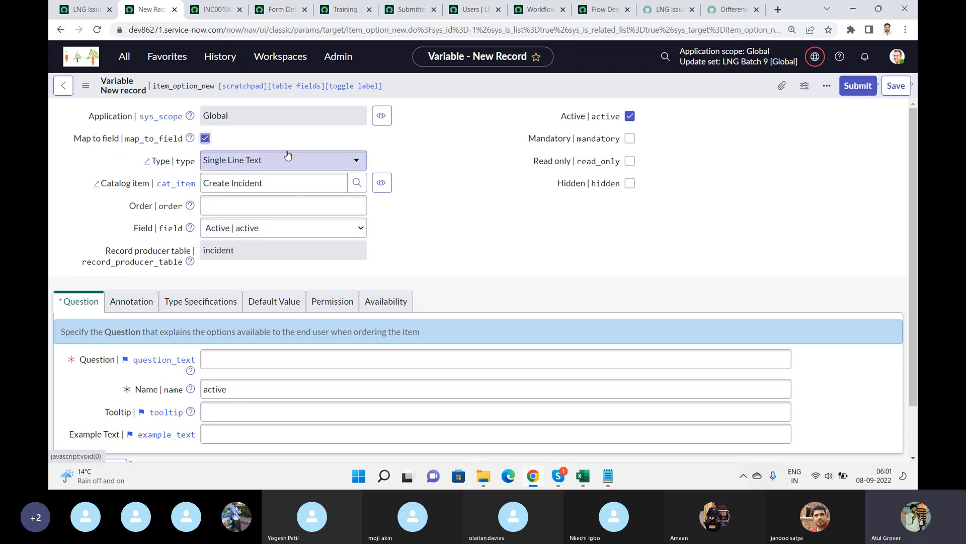
{"action": "left_click", "coordinate": [289, 230]}
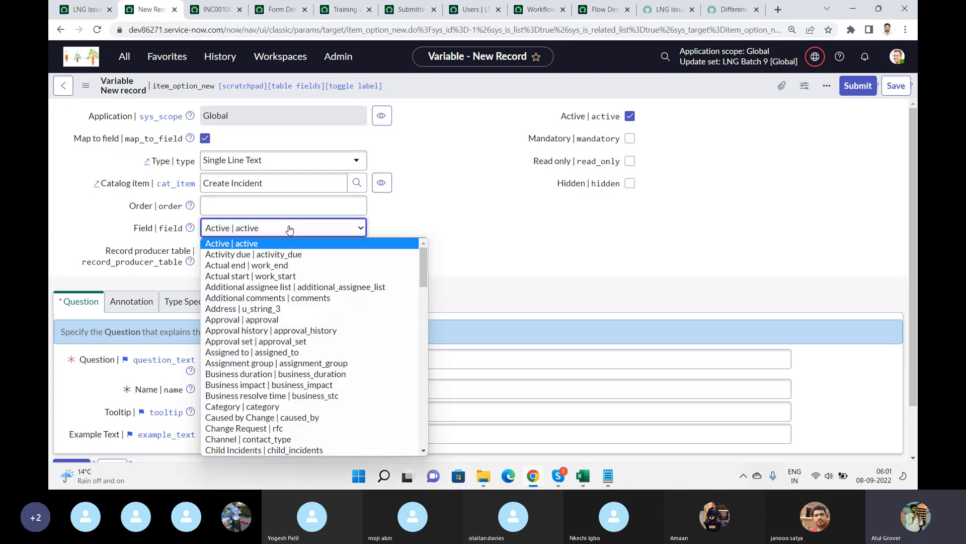
{"action": "type", "text": "short_description"}
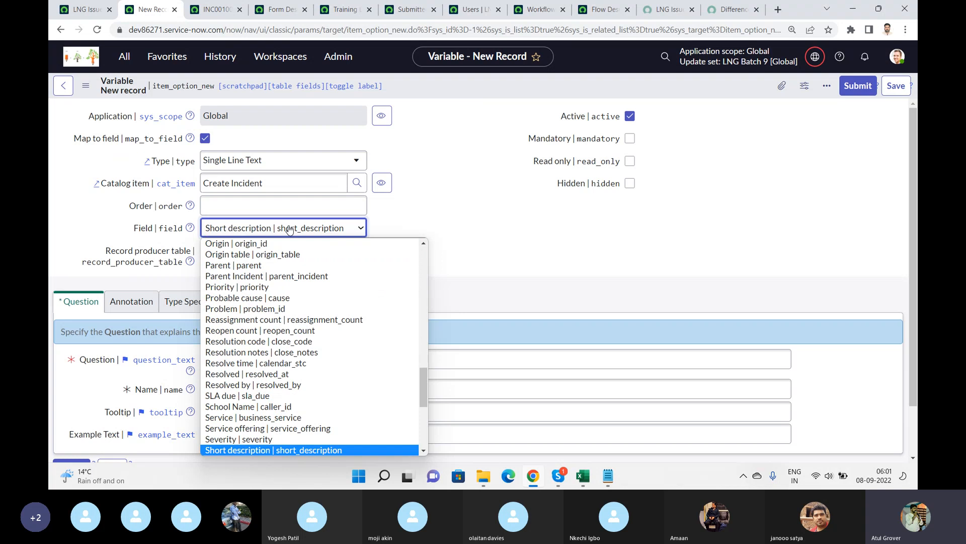
{"action": "key", "text": "Return"}
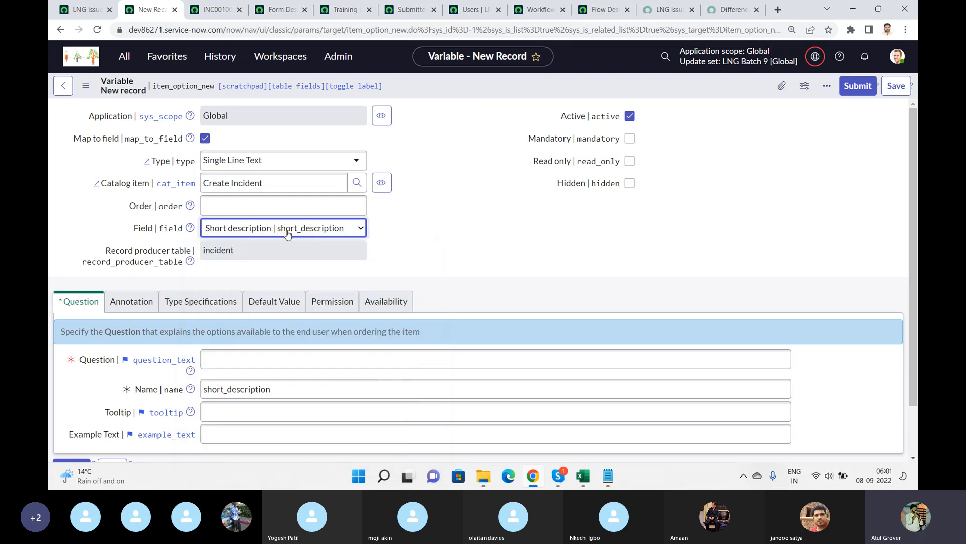
Set the new variable's question to LNG and submit the variable.
{"action": "left_click", "coordinate": [718, 15]}
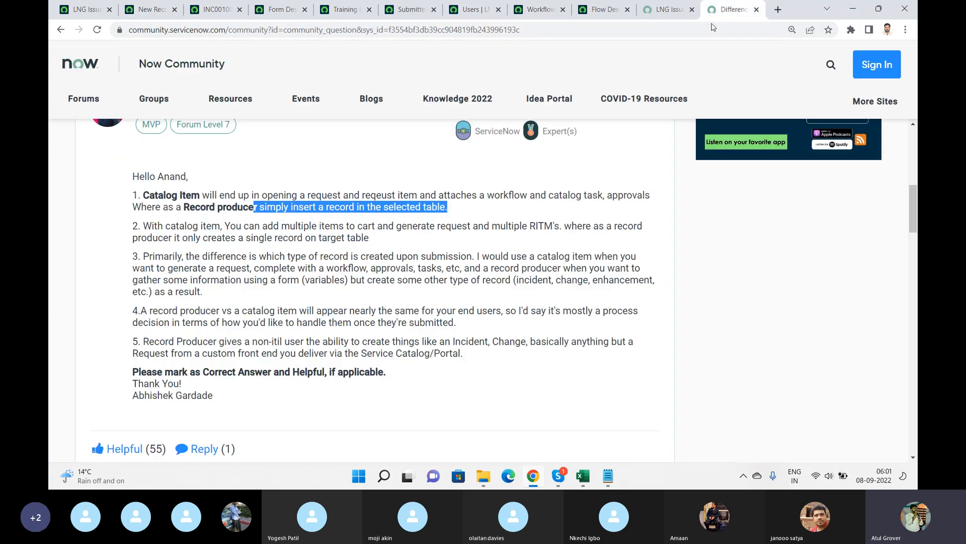
{"action": "left_click", "coordinate": [647, 6]}
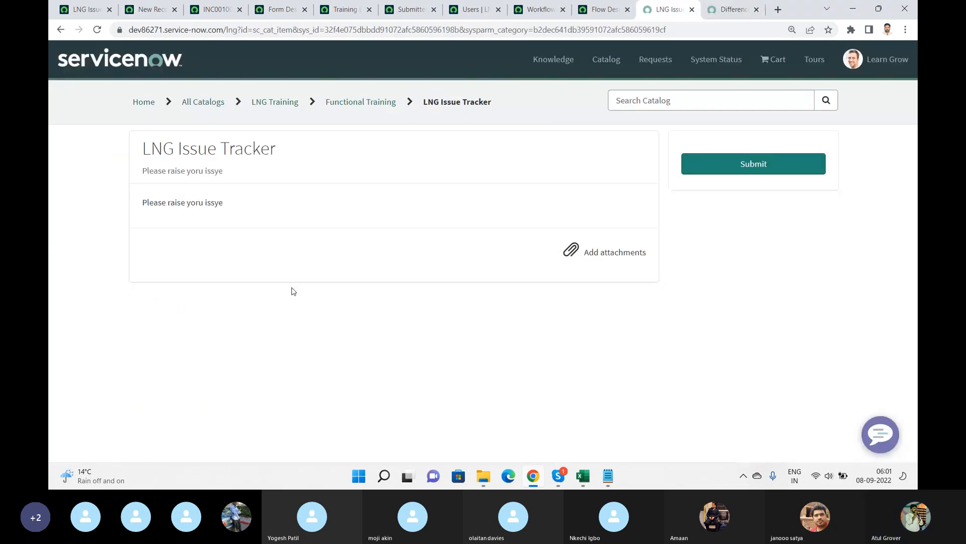
{"action": "left_click", "coordinate": [92, 12]}
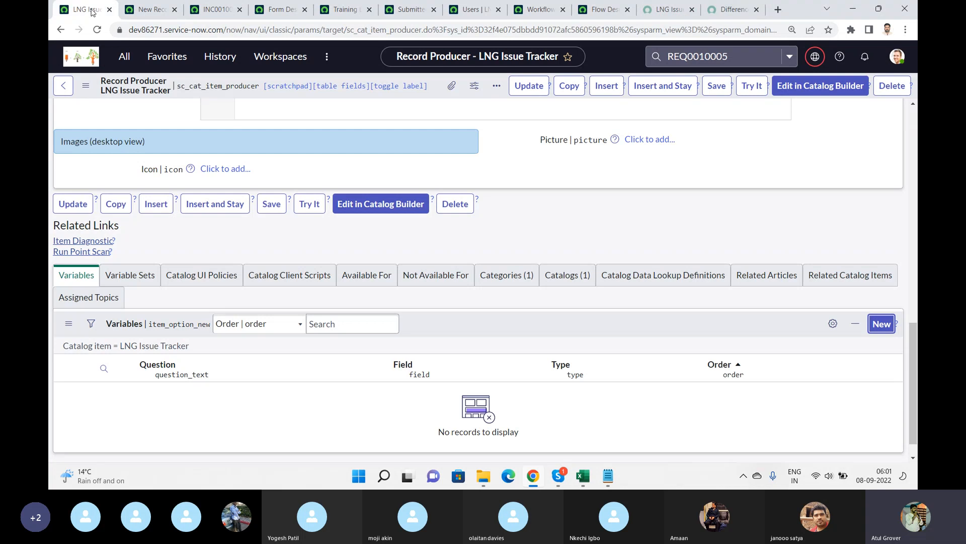
{"action": "left_click", "coordinate": [132, 9]}
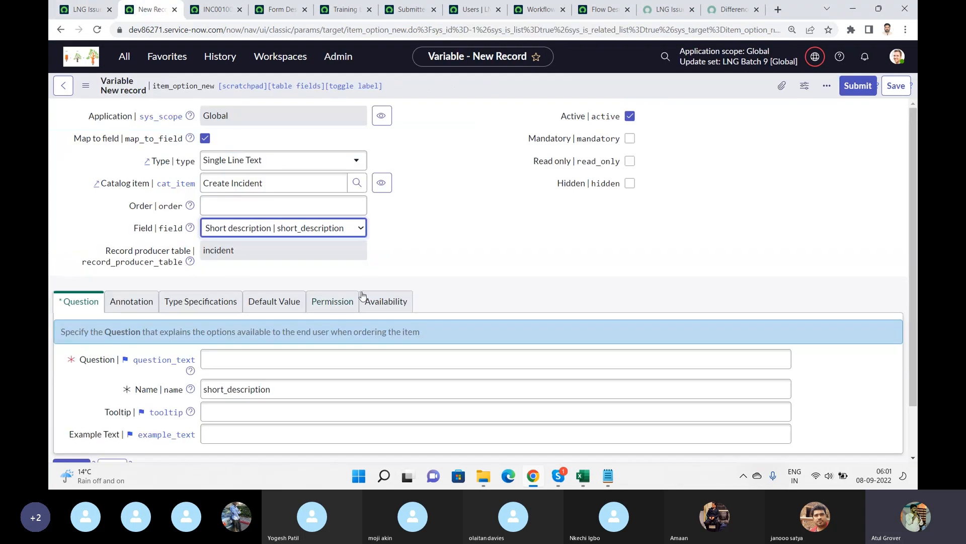
{"action": "left_click", "coordinate": [237, 355]}
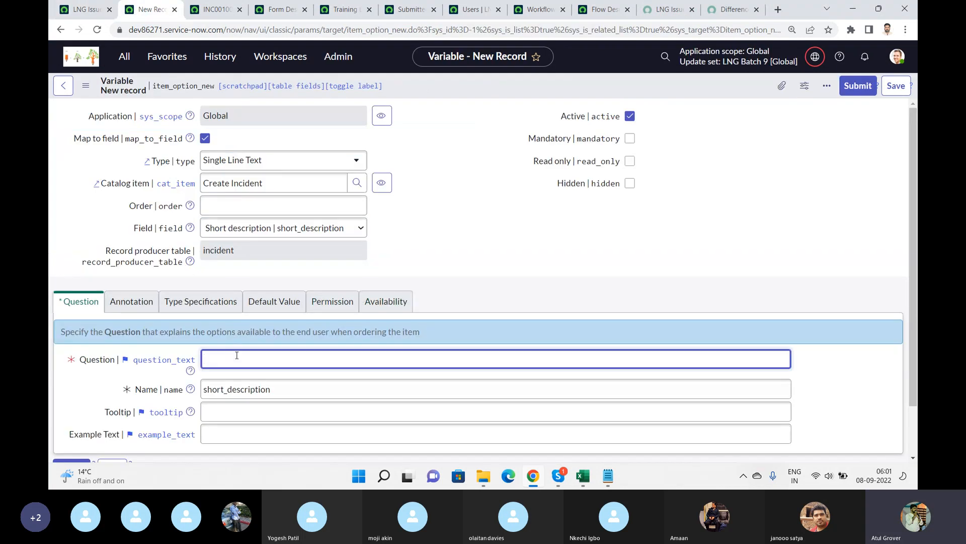
{"action": "type", "text": "LNG"}
{"action": "left_click", "coordinate": [865, 87]}
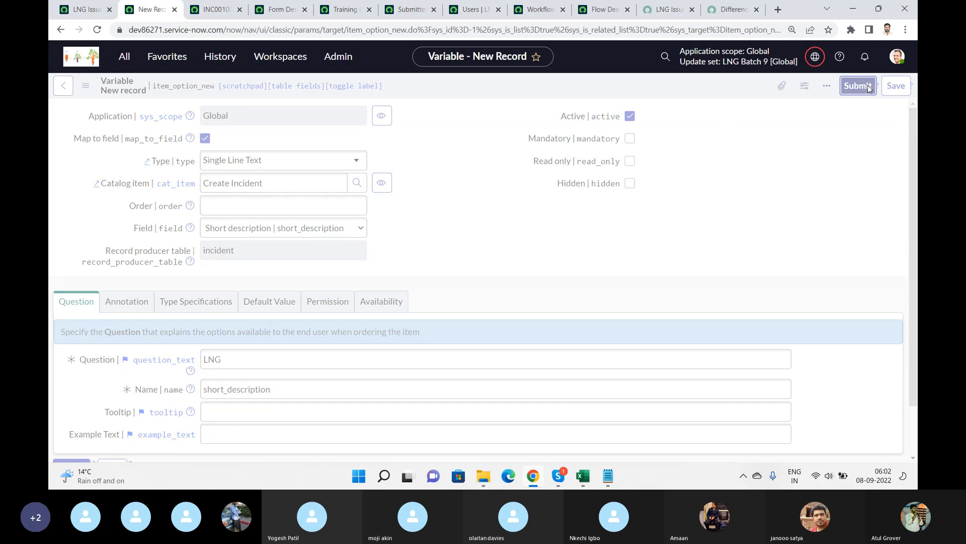
Open the Create Incident item from the Can We Help You? category in the service portal.
{"action": "left_click", "coordinate": [652, 12]}
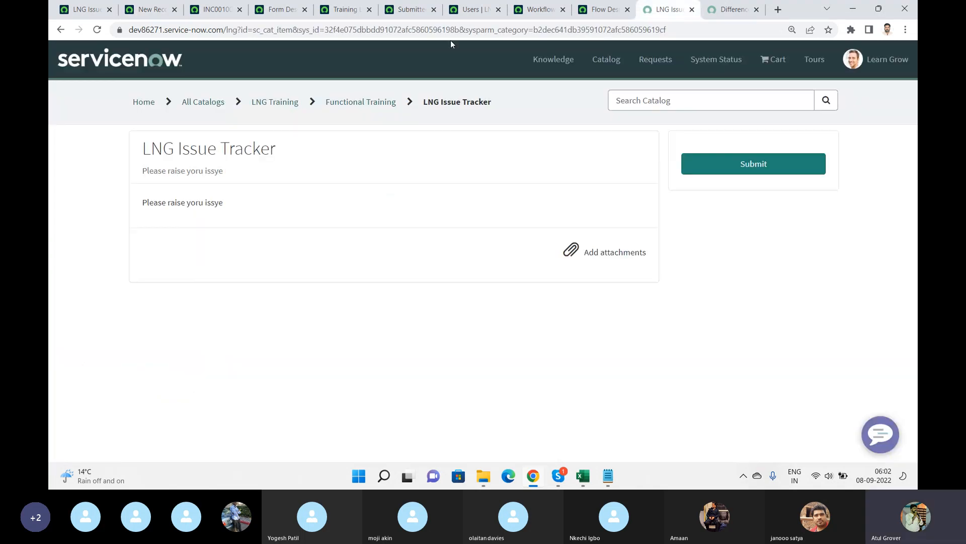
{"action": "left_click", "coordinate": [203, 104]}
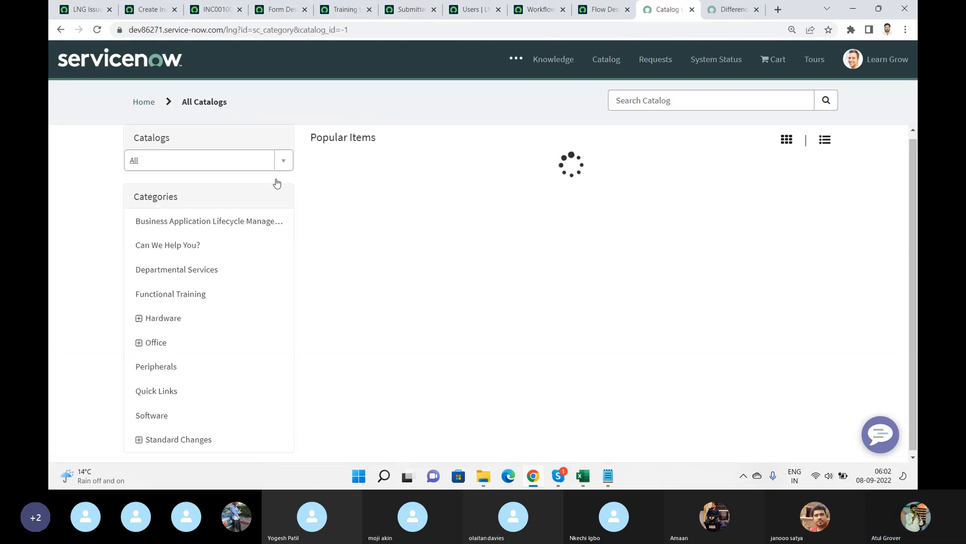
{"action": "left_click", "coordinate": [169, 245]}
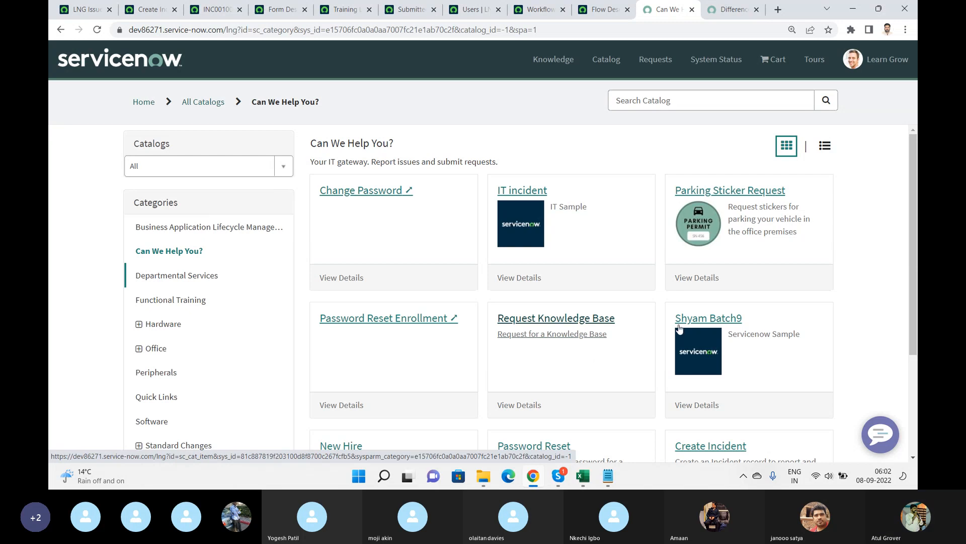
{"action": "left_click_drag", "start_coordinate": [912, 191], "coordinate": [908, 256]}
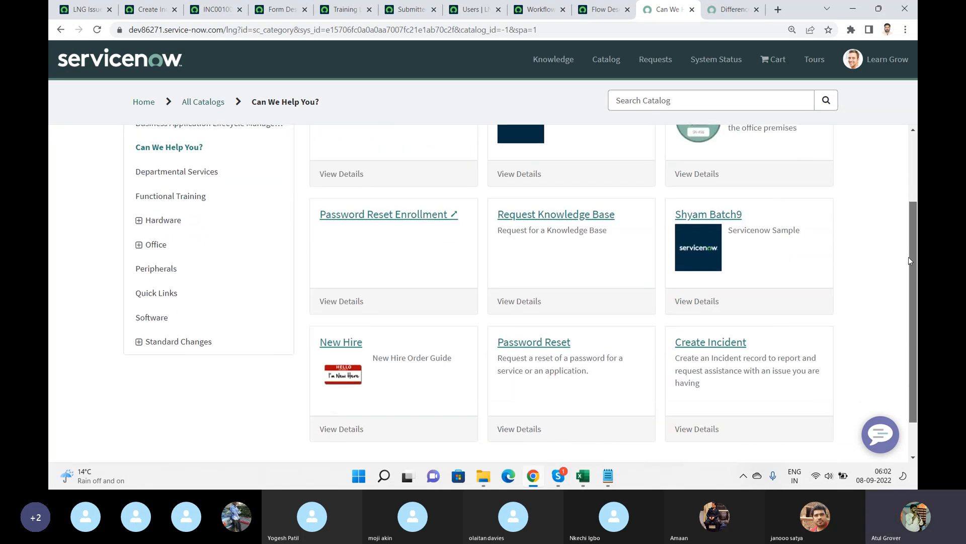
{"action": "left_click", "coordinate": [711, 343]}
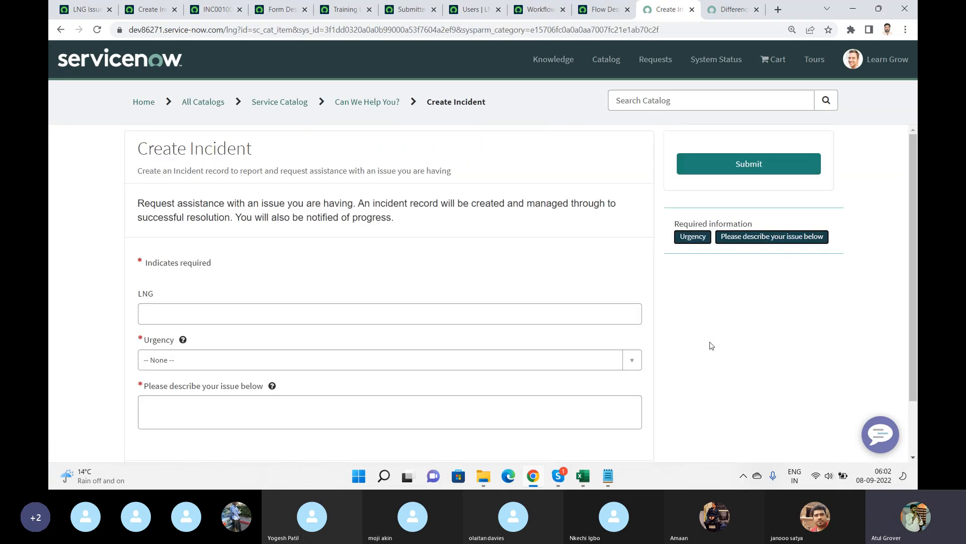
Fill in LNG as "welcoem", Urgency as 3 - Low, the issue description as "wleocme", and submit the form.
{"action": "left_click", "coordinate": [218, 305]}
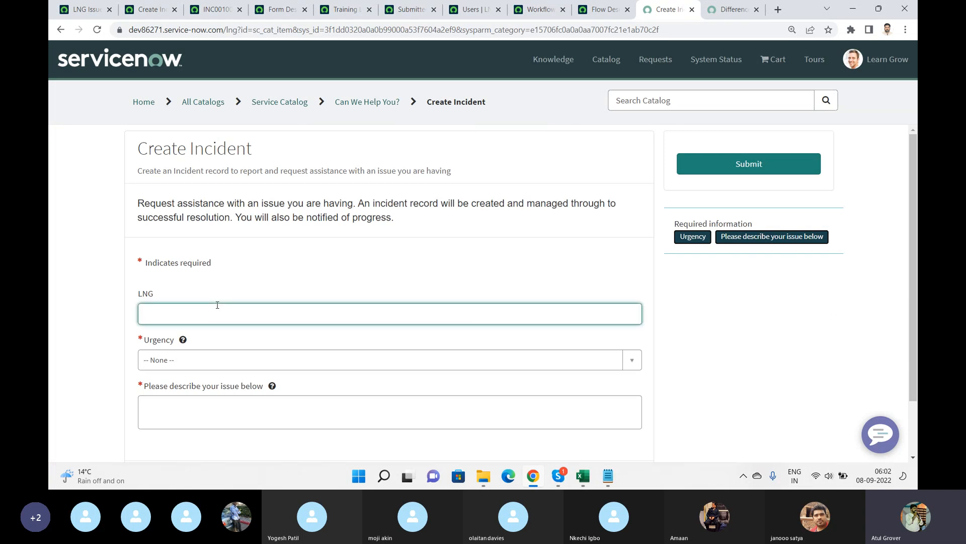
{"action": "type", "text": "welcoem"}
{"action": "key", "text": "Tab"}
{"action": "key", "text": "Tab"}
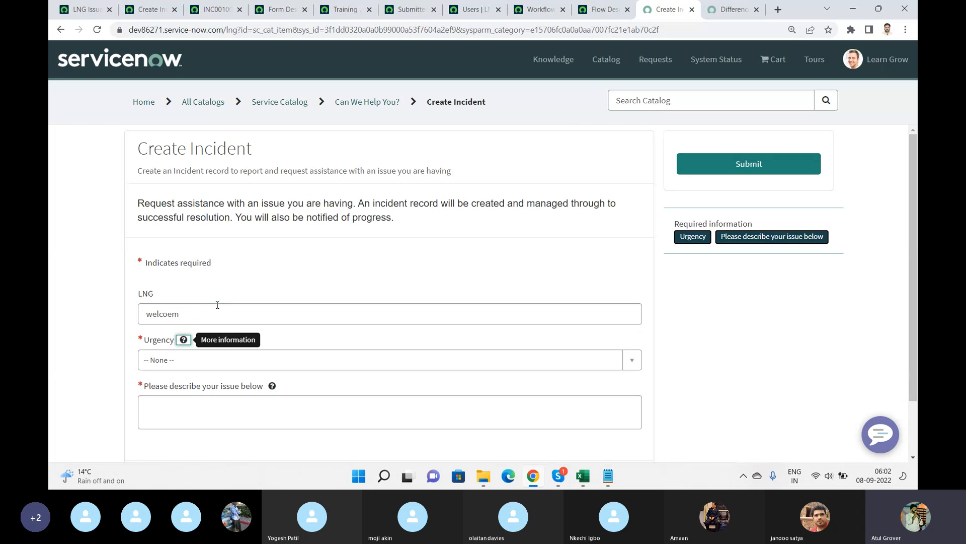
{"action": "left_click", "coordinate": [285, 367]}
{"action": "left_click", "coordinate": [209, 340]}
{"action": "left_click", "coordinate": [252, 400]}
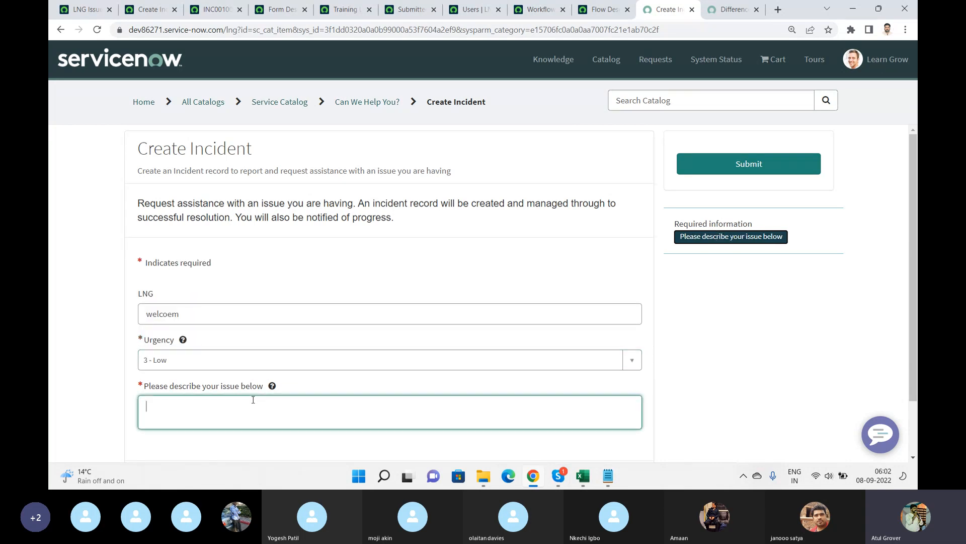
{"action": "type", "text": "wleocme"}
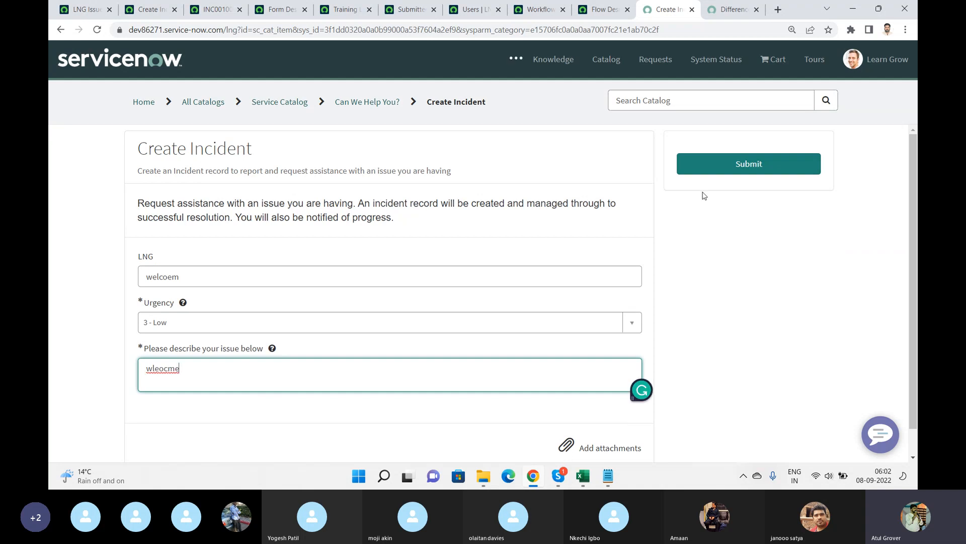
{"action": "left_click", "coordinate": [737, 166]}
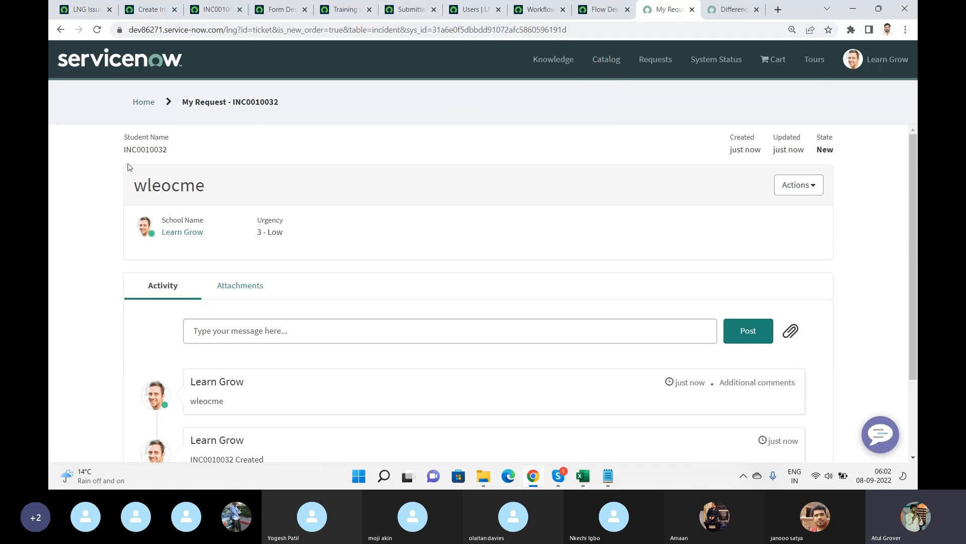
Copy the new incident's number and search for it in the platform to open the incident record.
{"action": "double_click", "coordinate": [140, 149]}
{"action": "key", "text": "ctrl+c"}
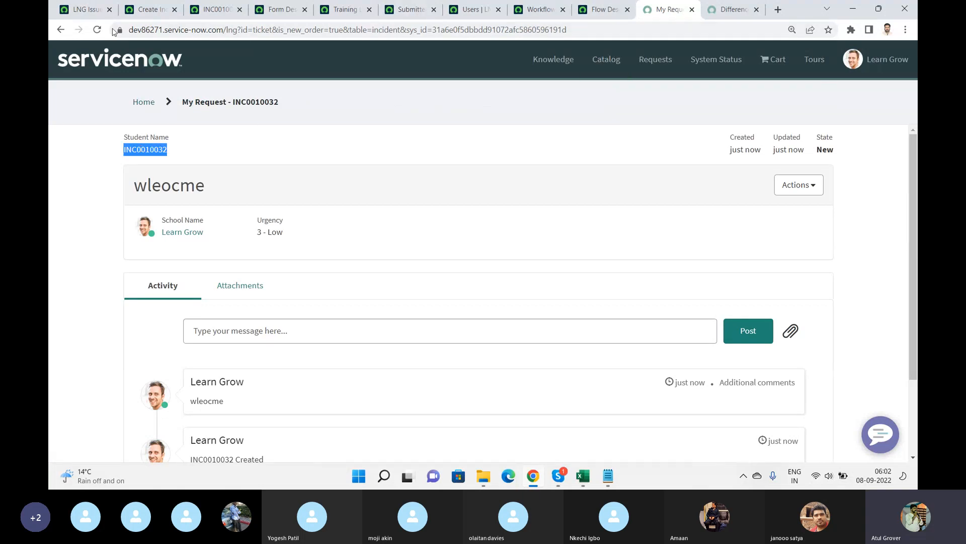
{"action": "left_click", "coordinate": [94, 11]}
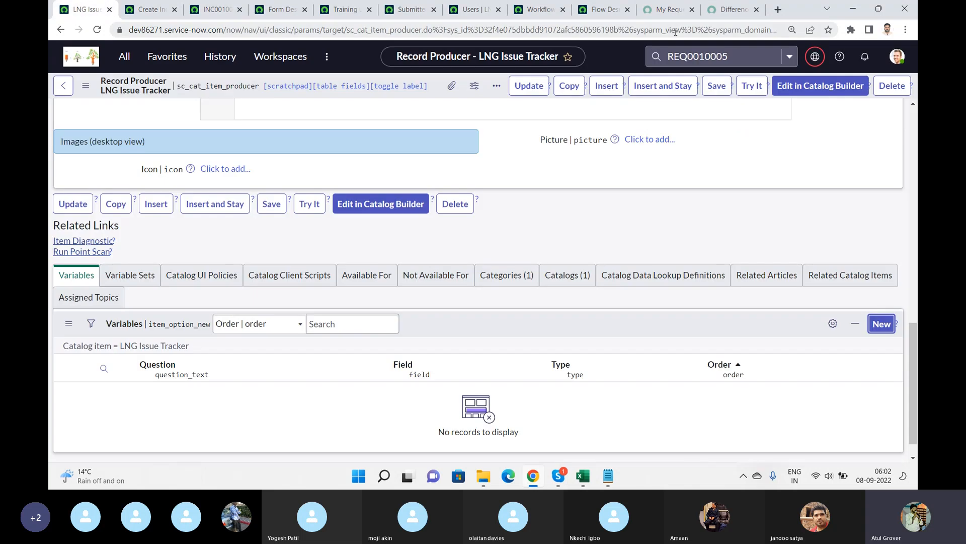
{"action": "left_click", "coordinate": [750, 56]}
{"action": "key", "text": "ctrl+v"}
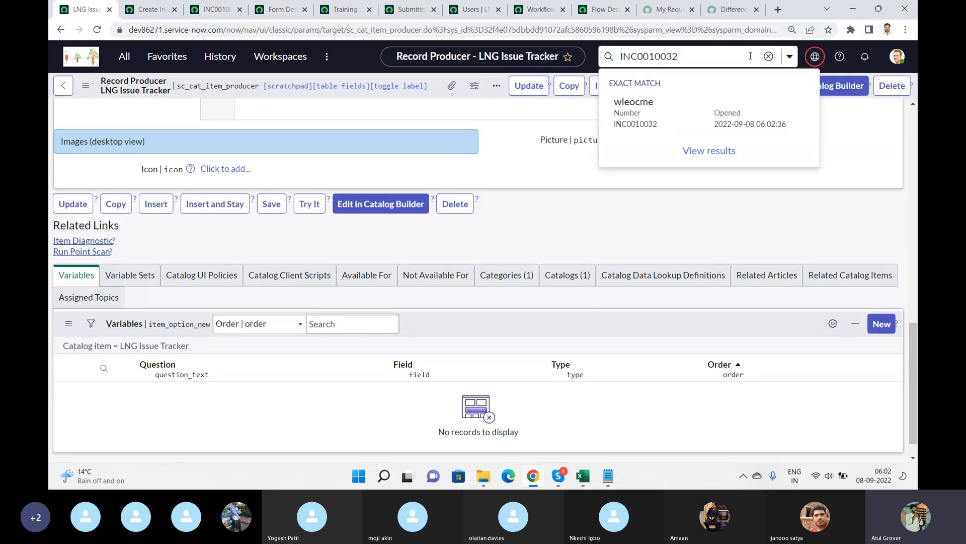
{"action": "key", "text": "Return"}
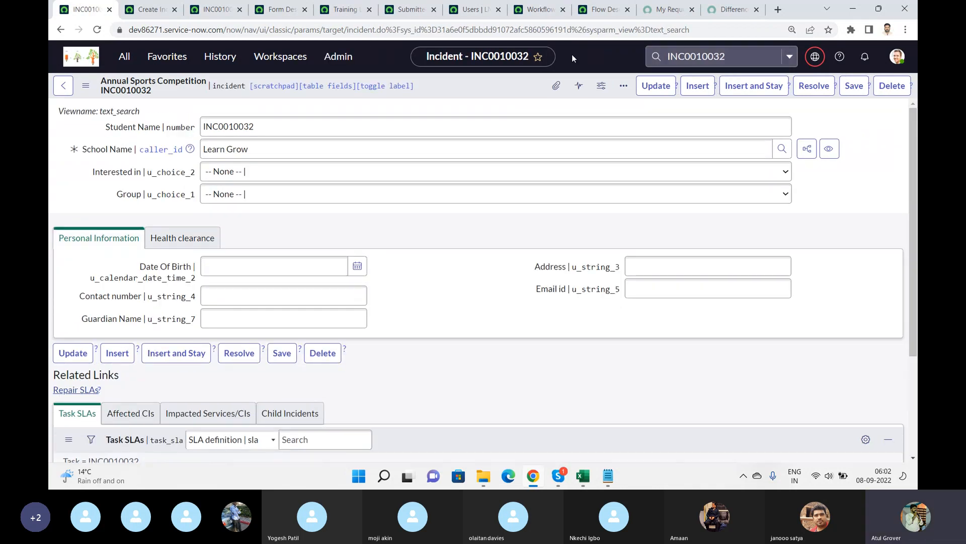
Open the incident record's XML view and search it for short.
{"action": "right_click", "coordinate": [451, 91]}
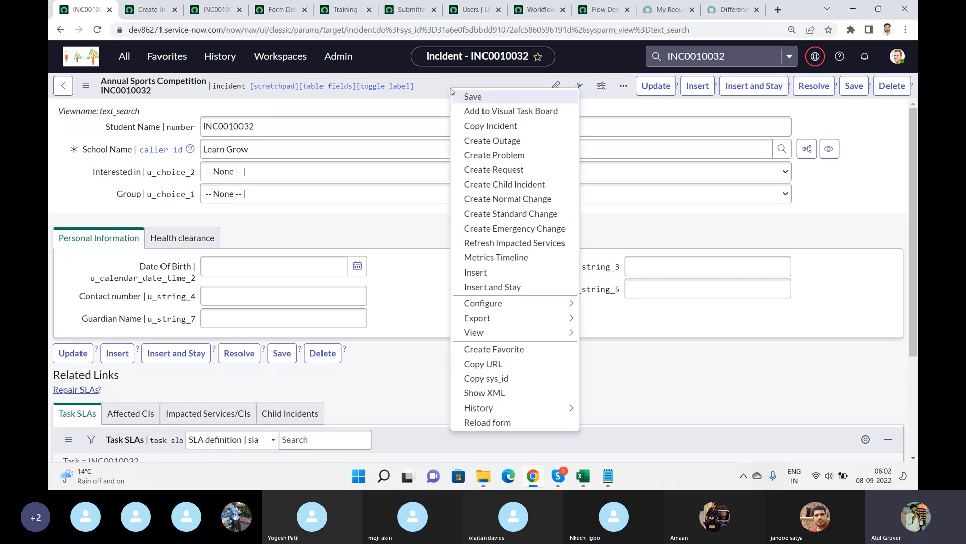
{"action": "left_click", "coordinate": [500, 395]}
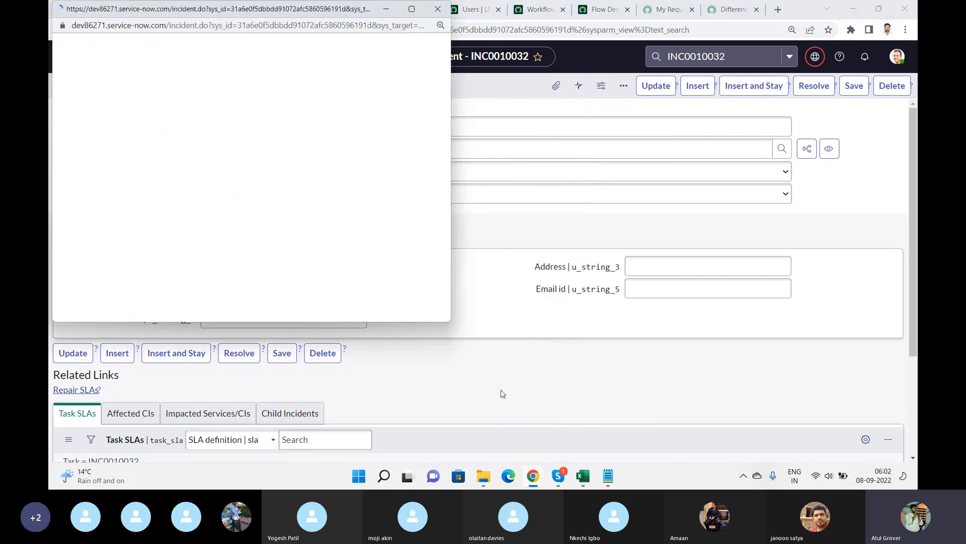
{"action": "left_click", "coordinate": [411, 9]}
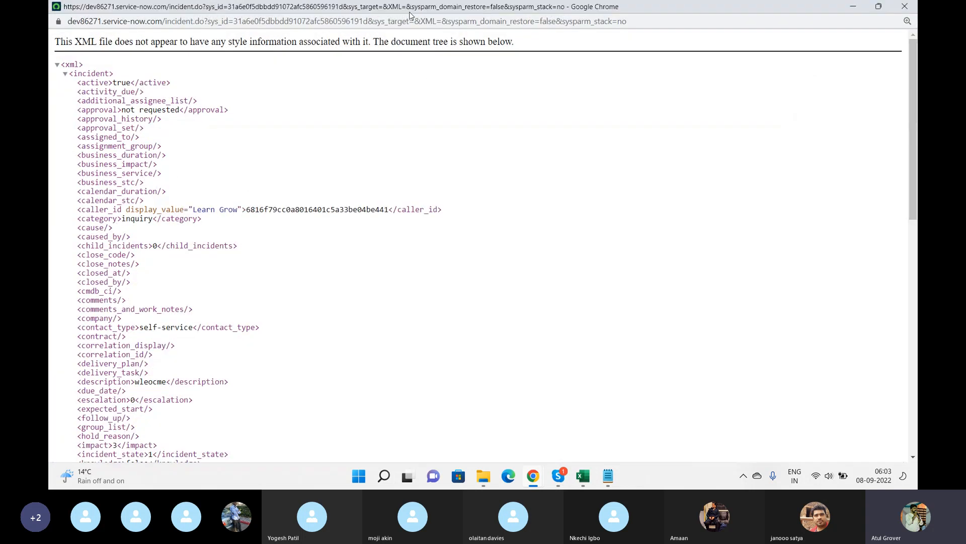
{"action": "key", "text": "ctrl+f"}
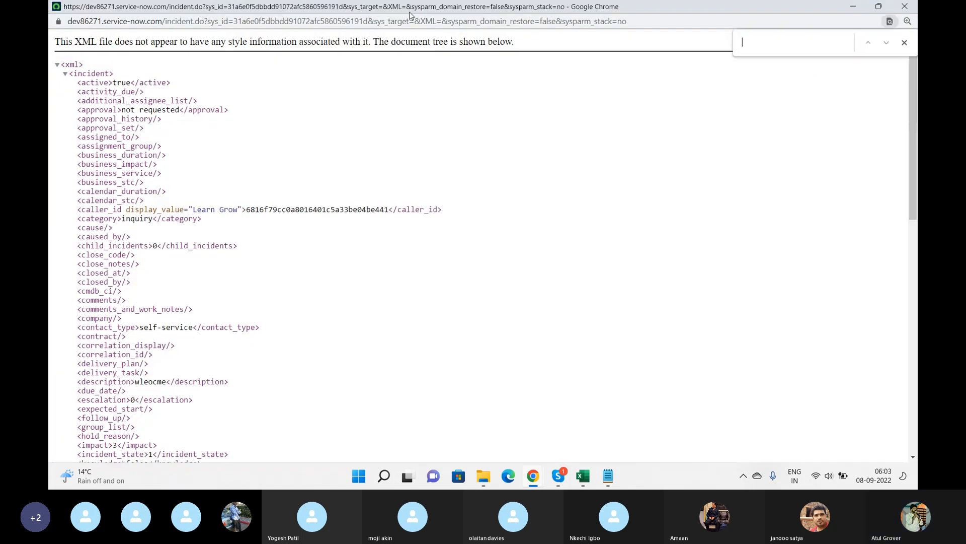
{"action": "type", "text": "shrt"}
{"action": "type", "text": "ort"}
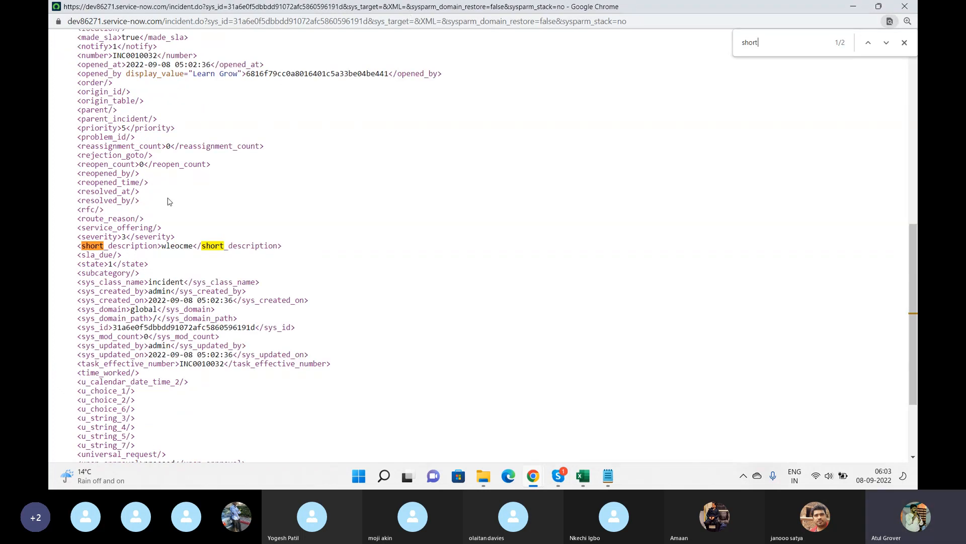
Search the incident XML for des to locate the description fields.
{"action": "double_click", "coordinate": [181, 246]}
{"action": "left_click", "coordinate": [768, 45]}
{"action": "key", "text": "BackSpace"}
{"action": "key", "text": "BackSpace"}
{"action": "key", "text": "BackSpace"}
{"action": "key", "text": "BackSpace"}
{"action": "key", "text": "BackSpace"}
{"action": "type", "text": "des"}
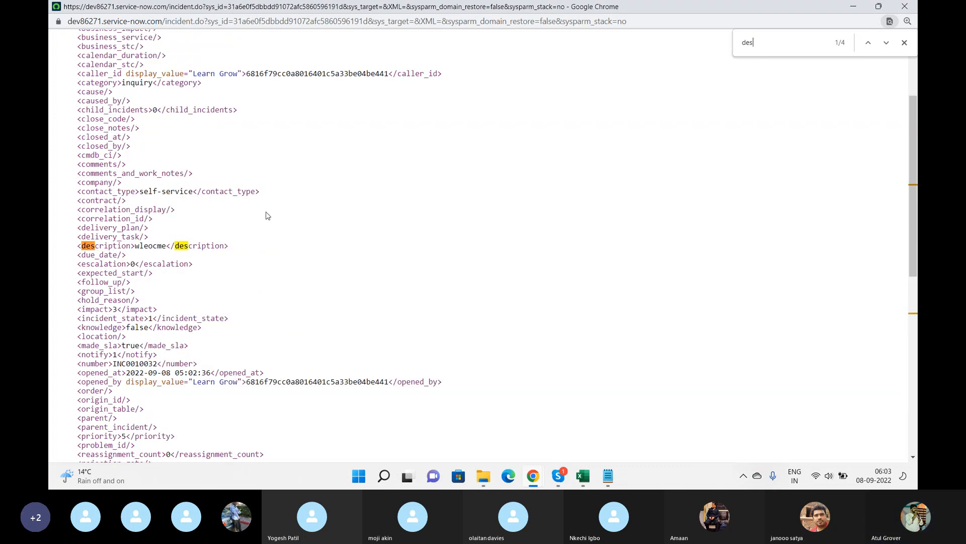
{"action": "key", "text": "Return"}
{"action": "key", "text": "Return"}
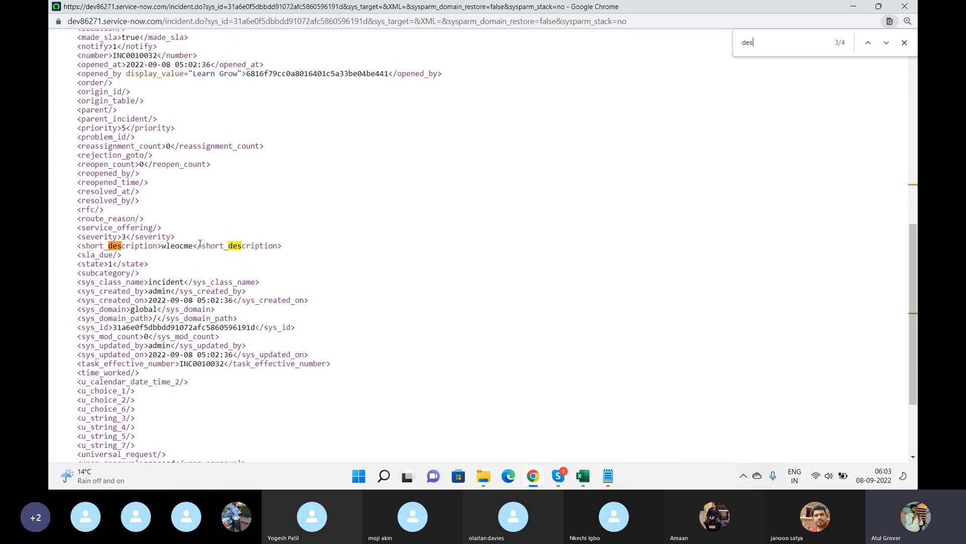
{"action": "key", "text": "alt+Tab"}
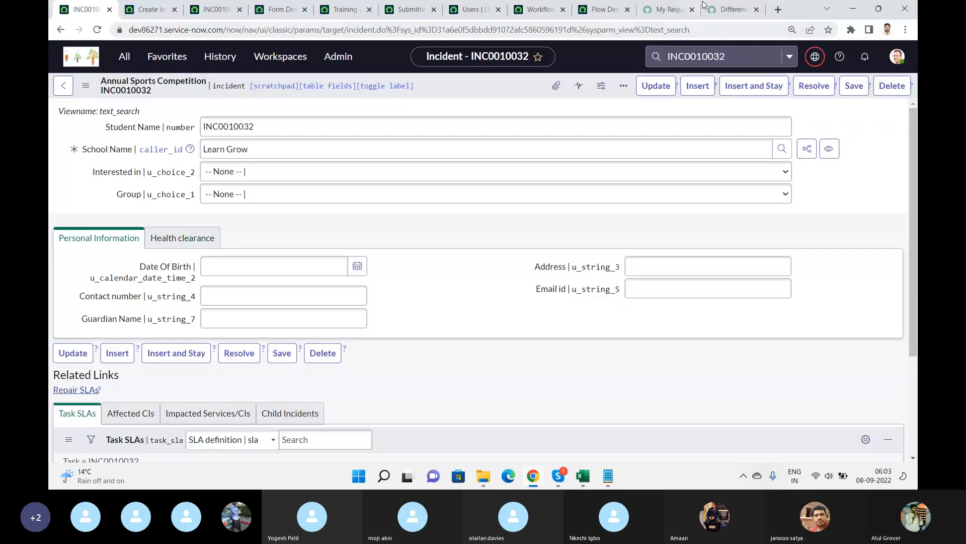
Compare the portal request's activity with the Create Incident record producer's script.
{"action": "left_click", "coordinate": [669, 9]}
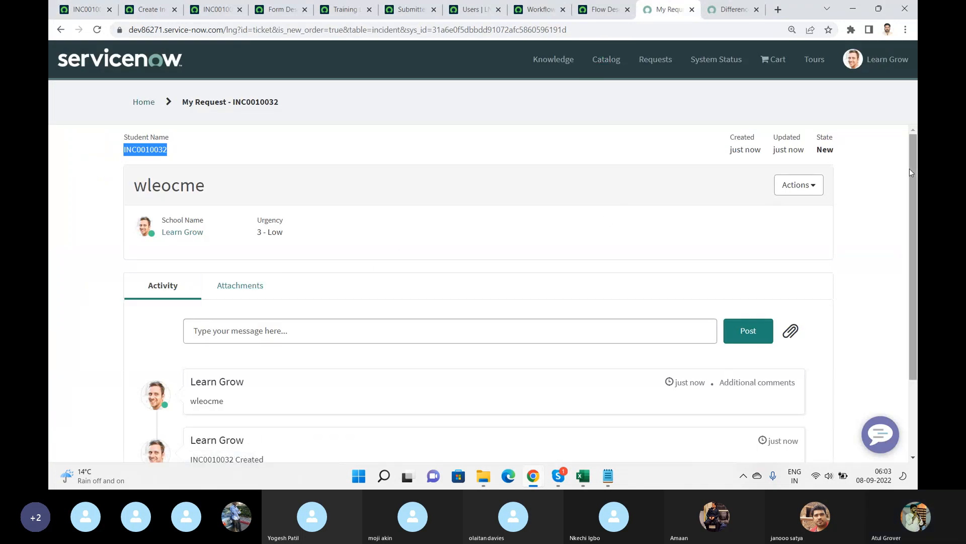
{"action": "left_click_drag", "start_coordinate": [913, 168], "coordinate": [916, 242]}
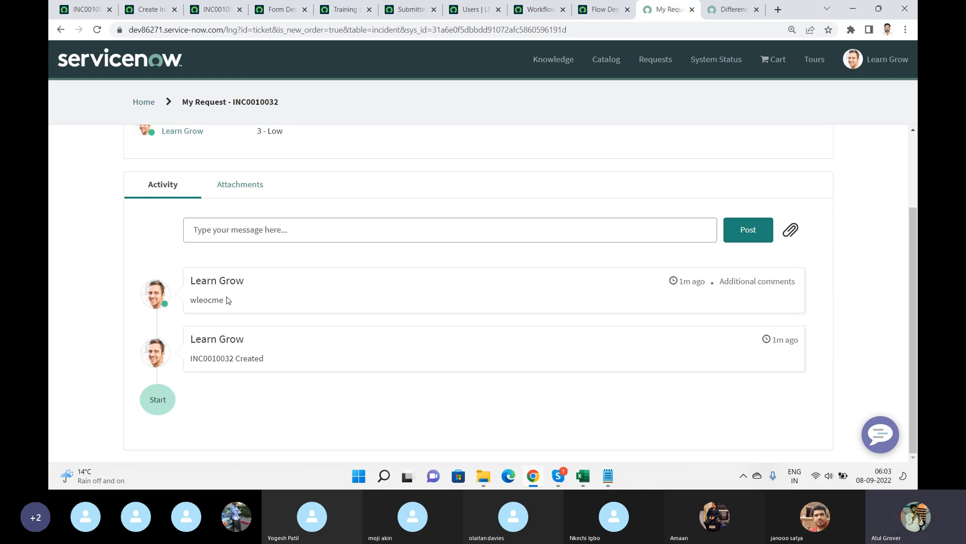
{"action": "left_click", "coordinate": [151, 9]}
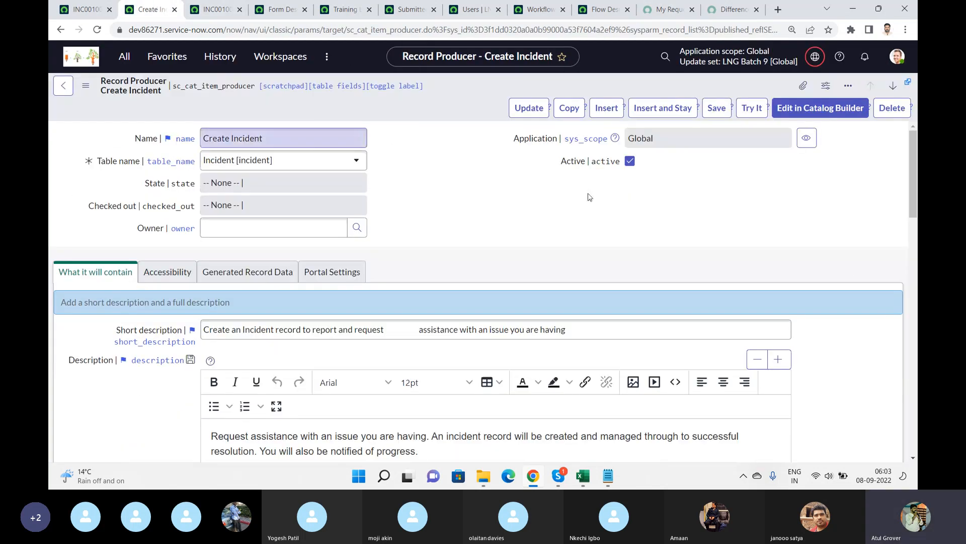
{"action": "left_click_drag", "start_coordinate": [913, 154], "coordinate": [910, 303]}
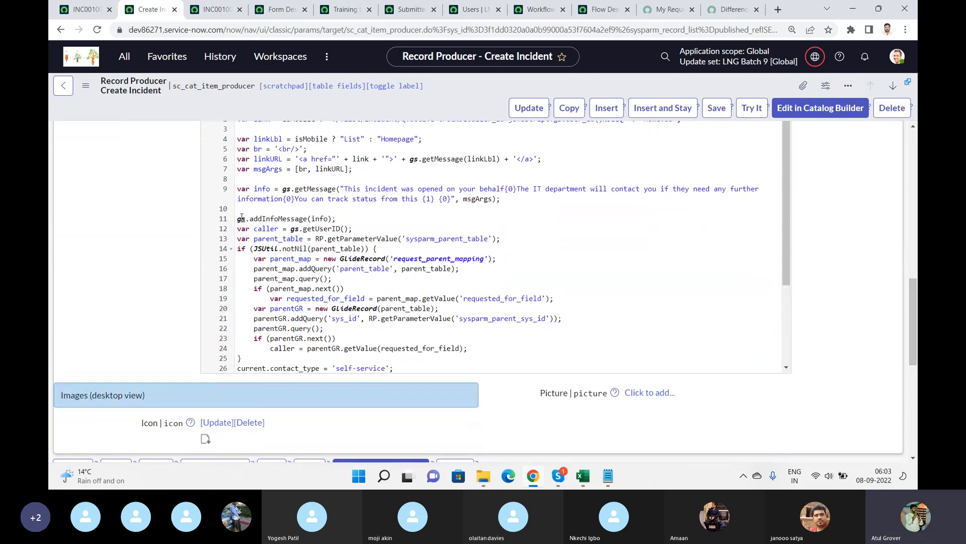
{"action": "left_click_drag", "start_coordinate": [238, 219], "coordinate": [624, 379]}
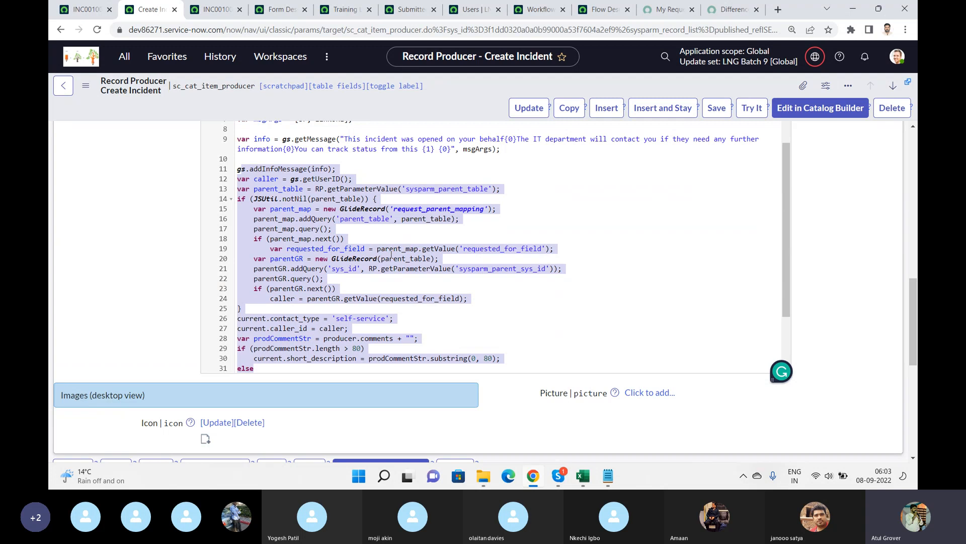
Reload the incident form.
{"action": "left_click", "coordinate": [670, 9]}
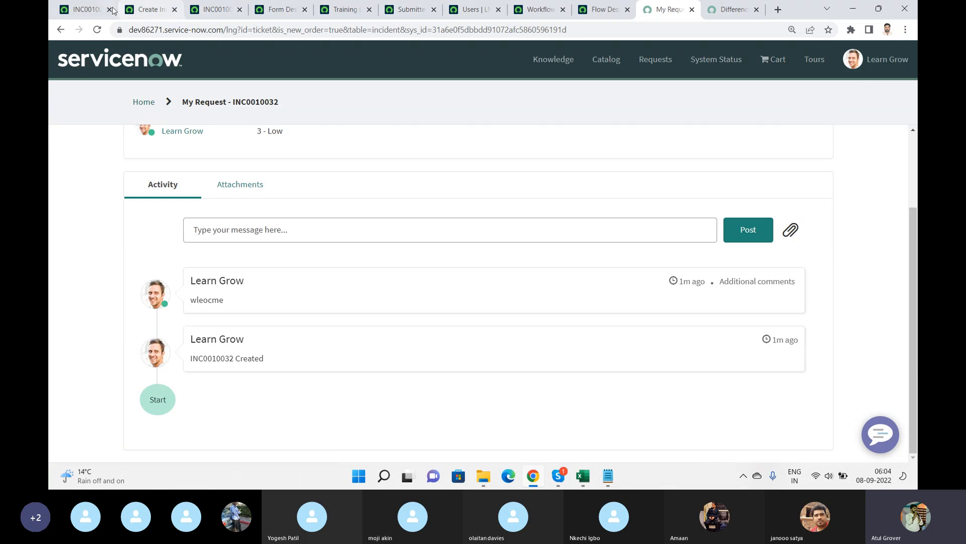
{"action": "left_click", "coordinate": [83, 9]}
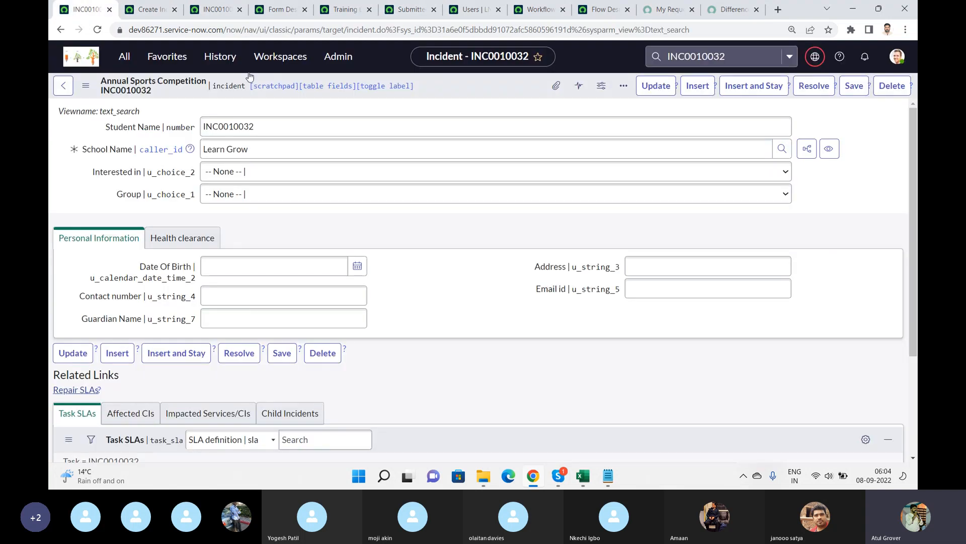
{"action": "right_click", "coordinate": [450, 92]}
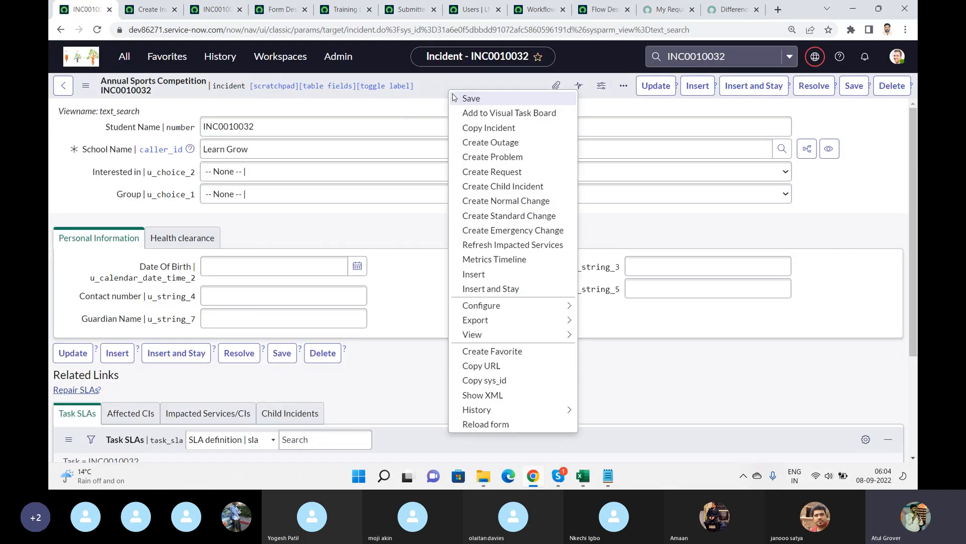
{"action": "left_click", "coordinate": [520, 421]}
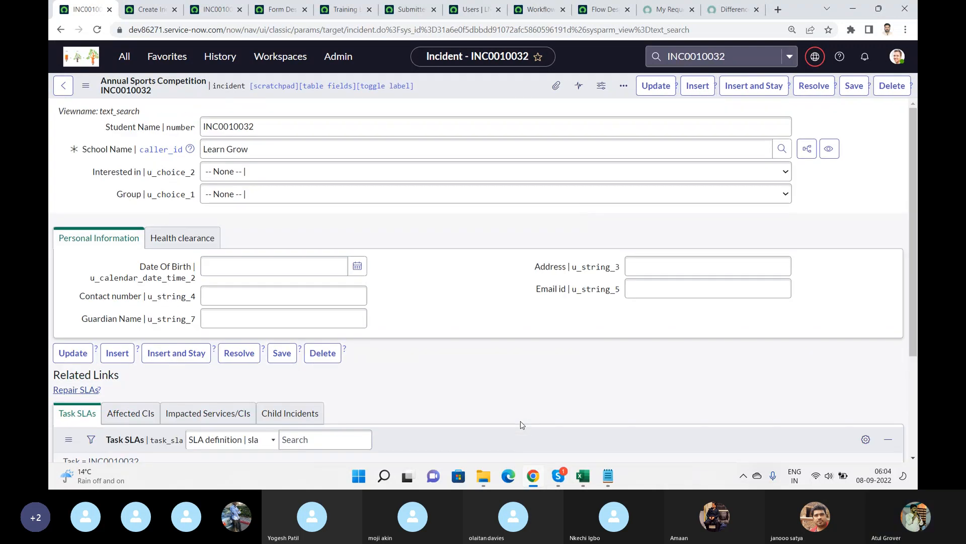
Open the incident XML again and search it for create.
{"action": "right_click", "coordinate": [473, 92]}
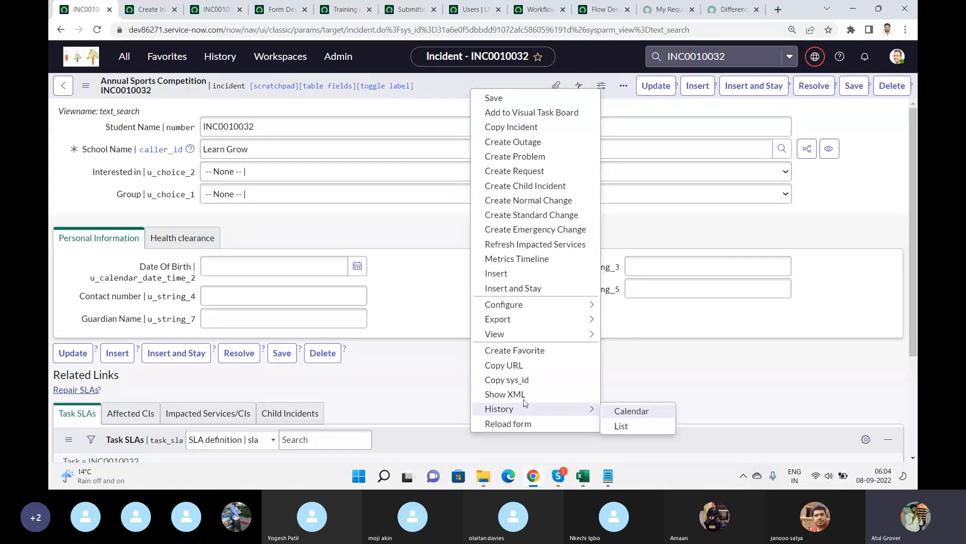
{"action": "left_click", "coordinate": [505, 394]}
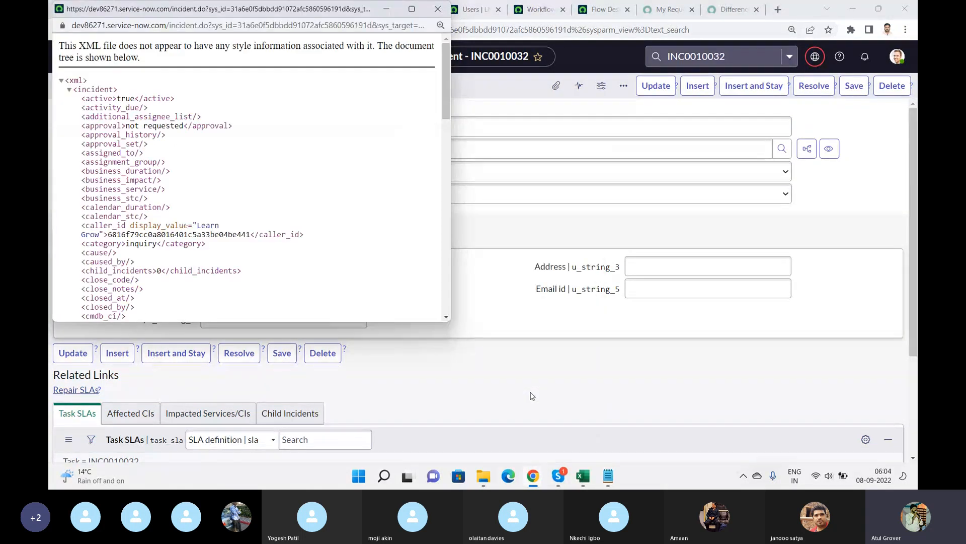
{"action": "key", "text": "ctrl+f"}
{"action": "type", "text": "creea"}
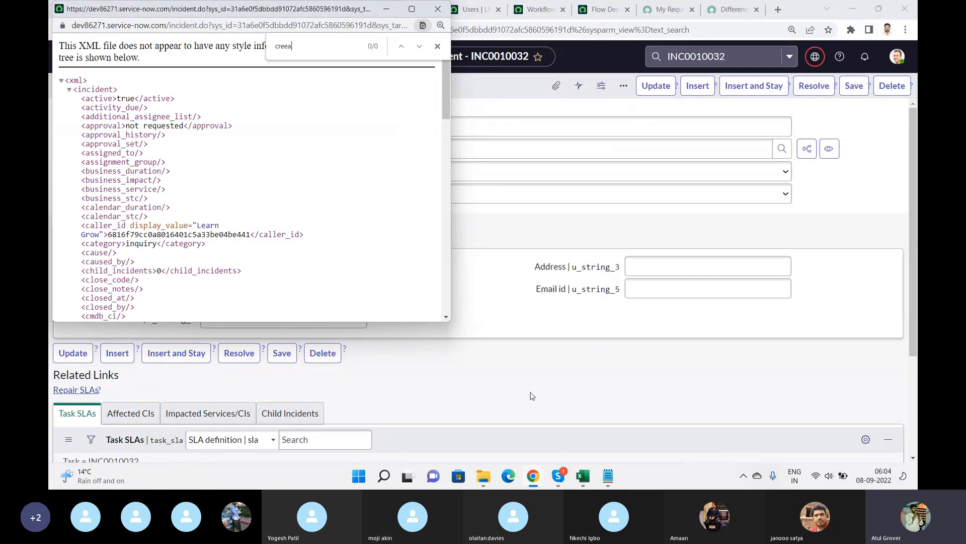
{"action": "key", "text": "BackSpace"}
{"action": "key", "text": "BackSpace"}
{"action": "type", "text": "ate"}
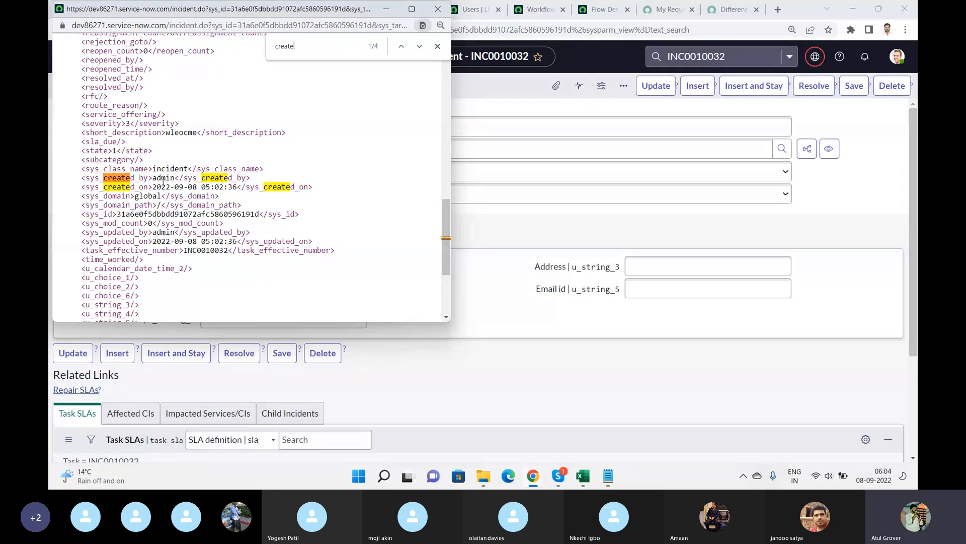
{"action": "left_click", "coordinate": [432, 13]}
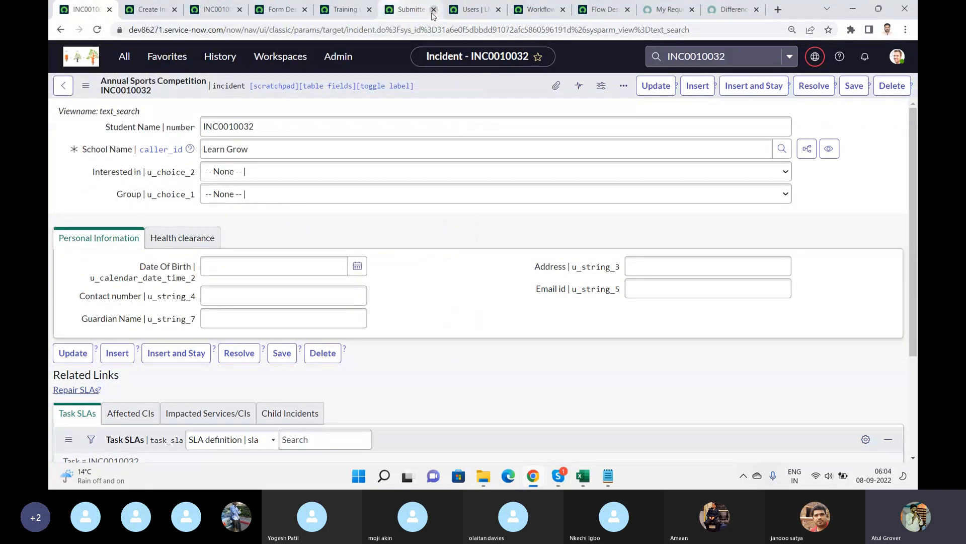
Search the service portal catalog for new hire and open the New Hire order guide.
{"action": "key", "text": "alt+Tab"}
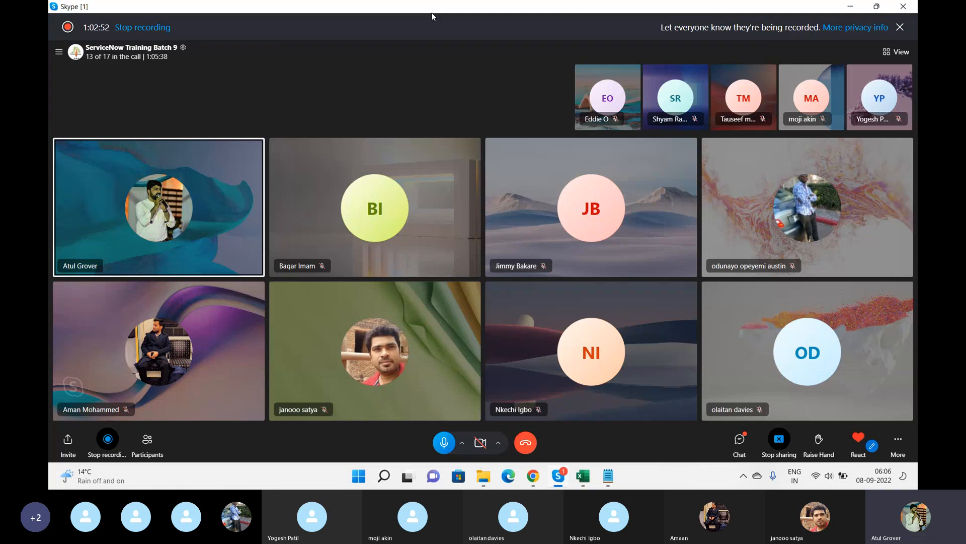
{"action": "left_click", "coordinate": [533, 476]}
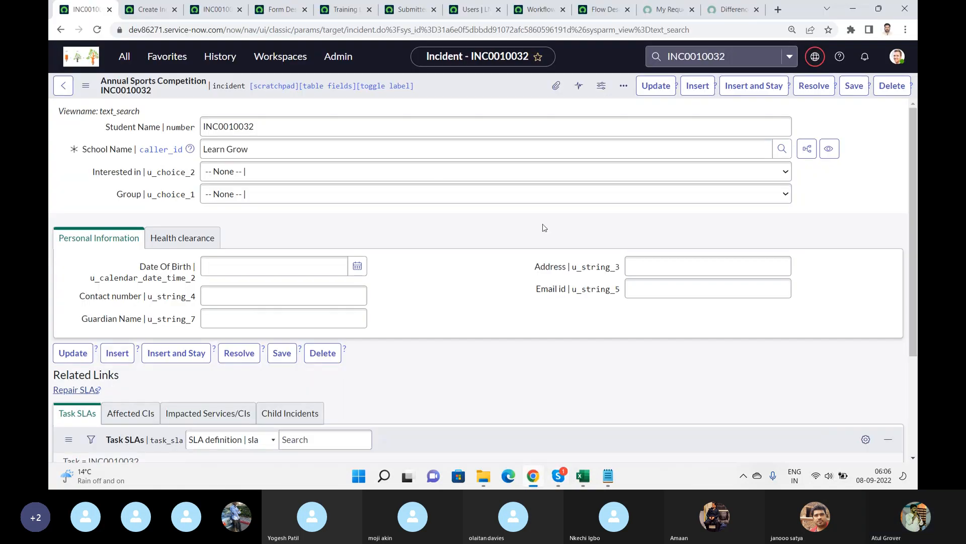
{"action": "left_click", "coordinate": [663, 15]}
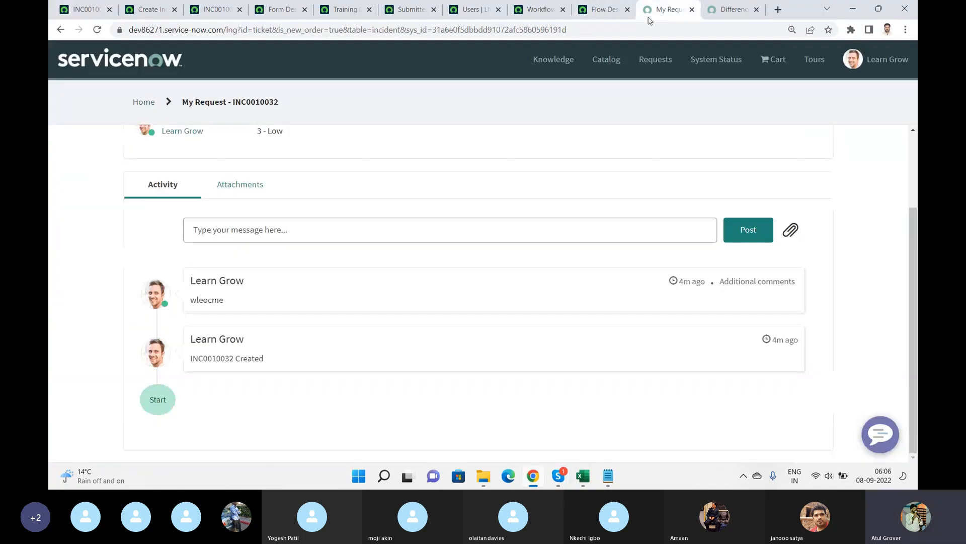
{"action": "left_click", "coordinate": [602, 61]}
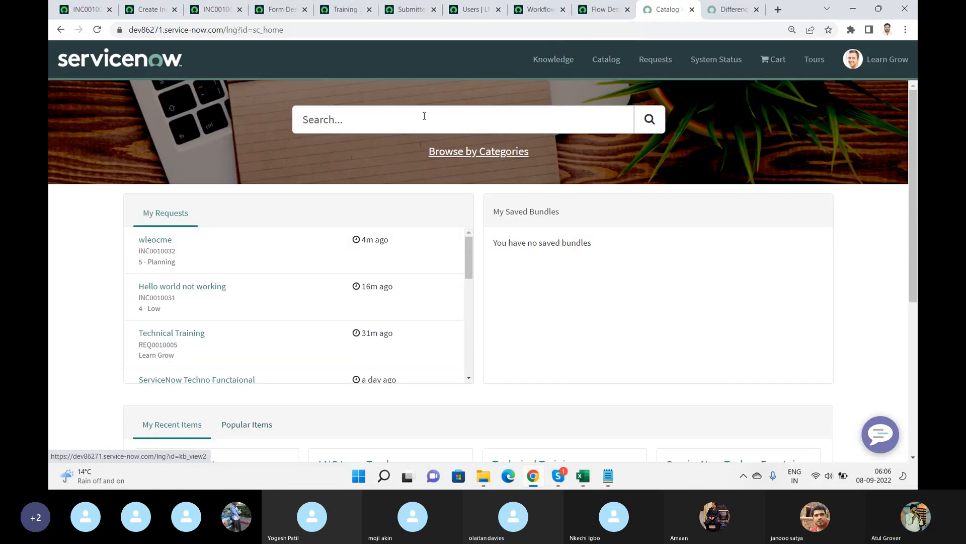
{"action": "left_click", "coordinate": [415, 122]}
{"action": "type", "text": "new hire"}
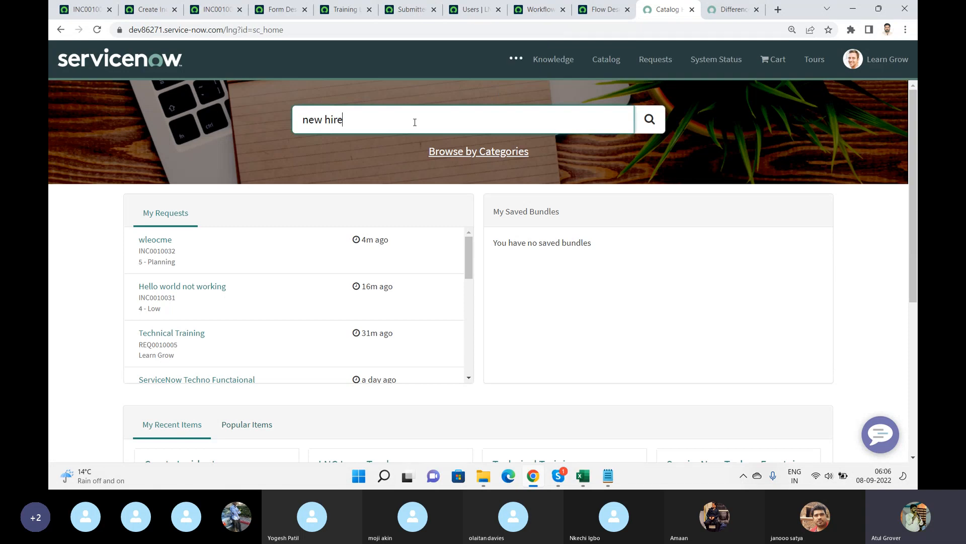
{"action": "key", "text": "Return"}
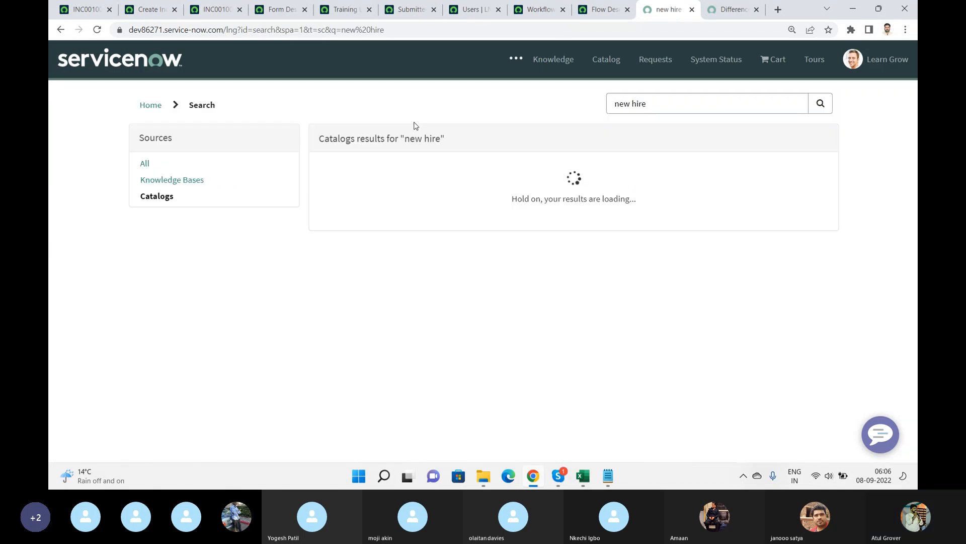
{"action": "left_click", "coordinate": [367, 176]}
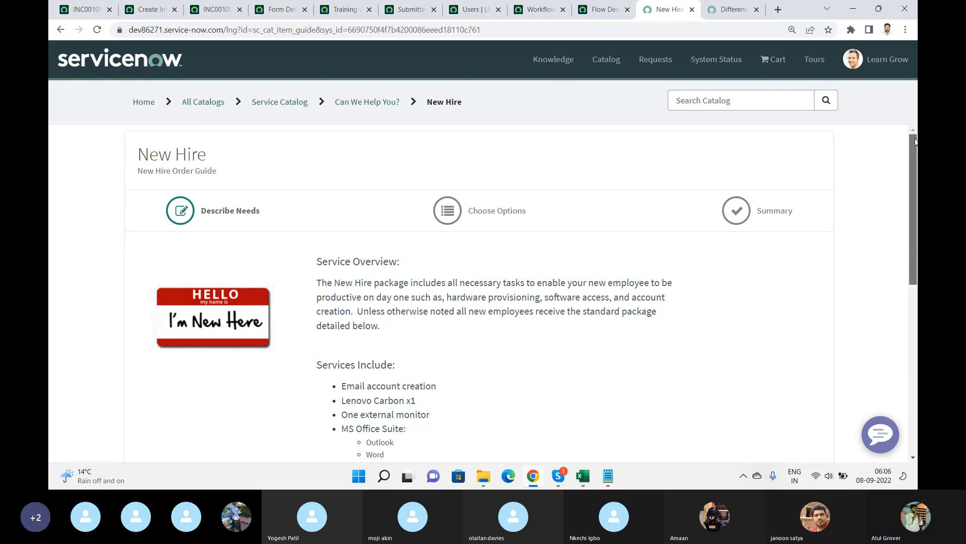
Review the services included in the New Hire order guide.
{"action": "left_click_drag", "start_coordinate": [915, 142], "coordinate": [916, 217]}
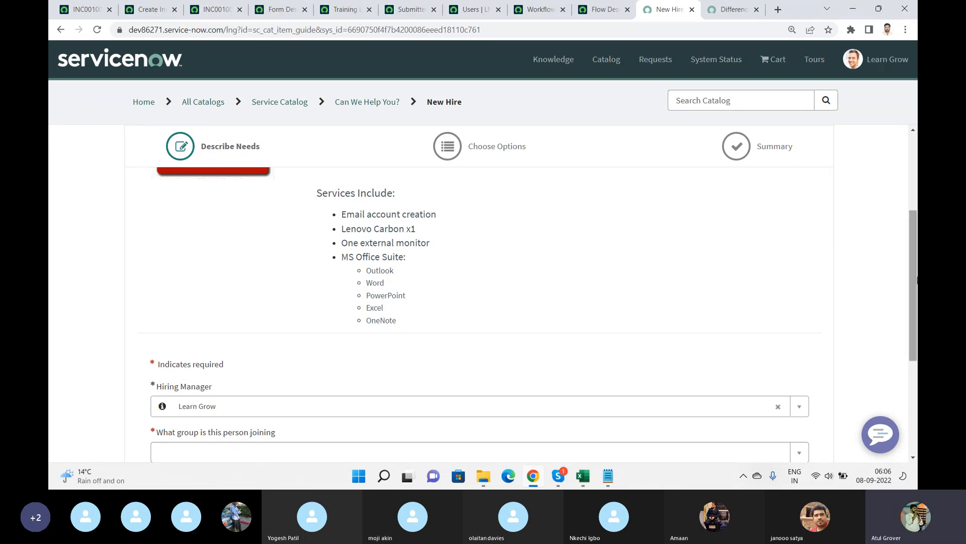
{"action": "mouse_move", "coordinate": [916, 256]}
{"action": "left_mouse_down"}
{"action": "mouse_move", "coordinate": [916, 278]}
{"action": "mouse_move", "coordinate": [917, 269]}
{"action": "left_mouse_up"}
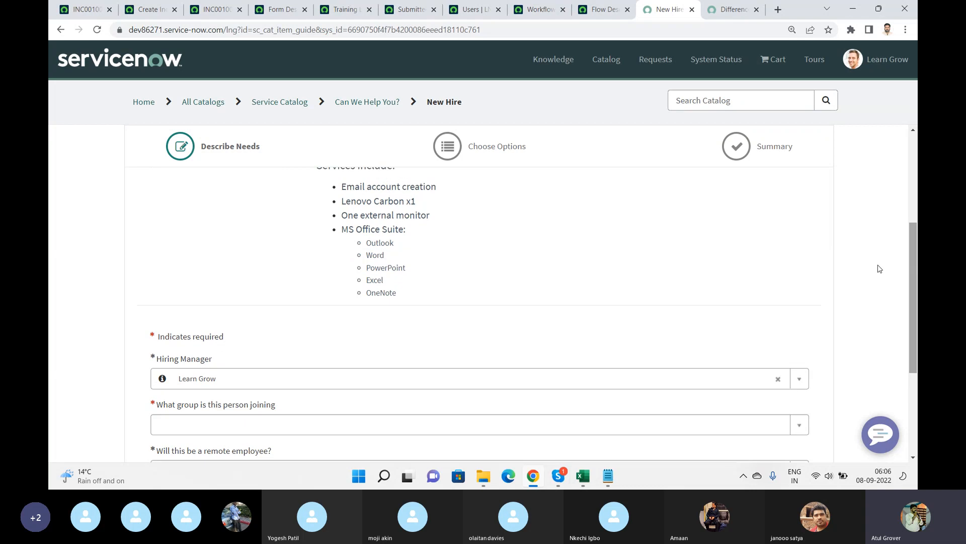
{"action": "left_click_drag", "start_coordinate": [345, 186], "coordinate": [397, 293]}
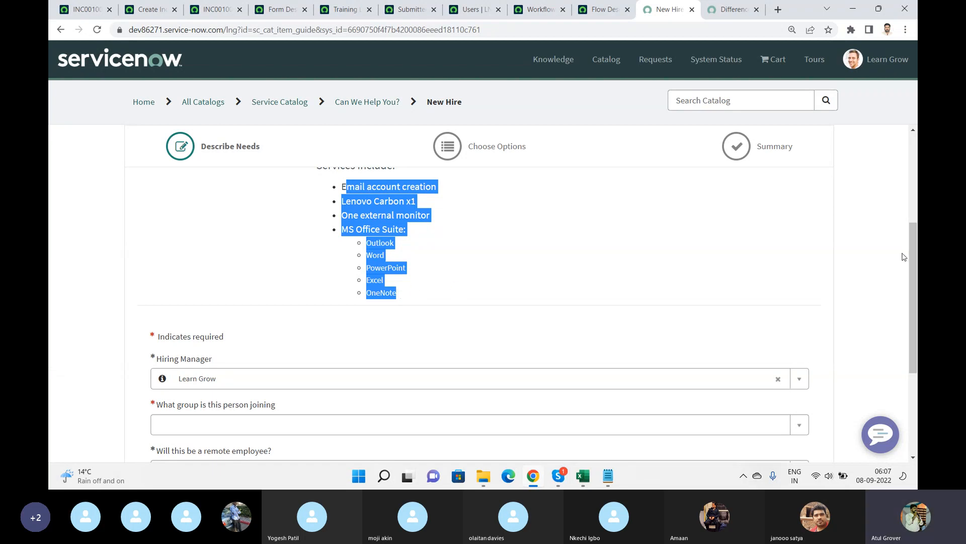
{"action": "left_click_drag", "start_coordinate": [911, 246], "coordinate": [911, 312]}
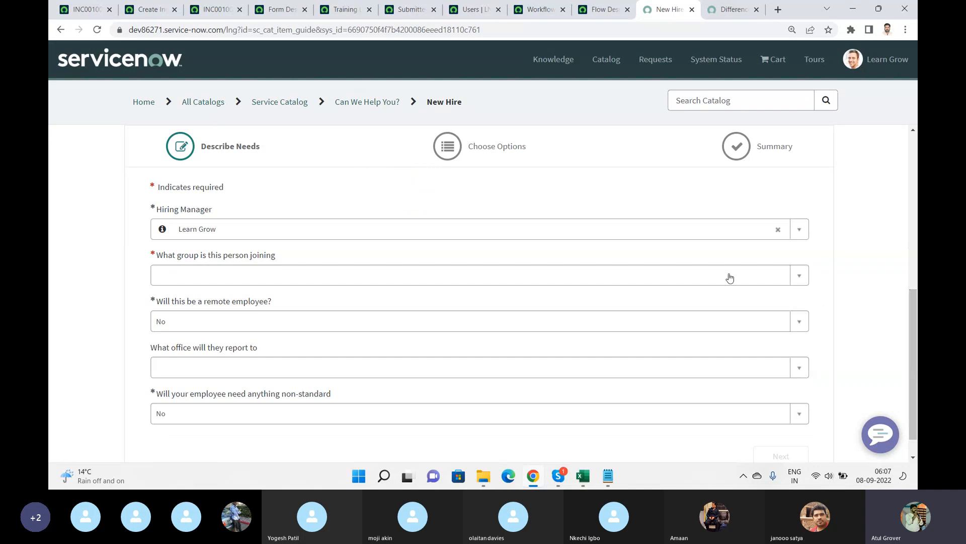
In the New Hire order guide, set the hiring manager to a user and the joining group to Finance.
{"action": "left_click", "coordinate": [439, 230]}
{"action": "type", "text": "sh"}
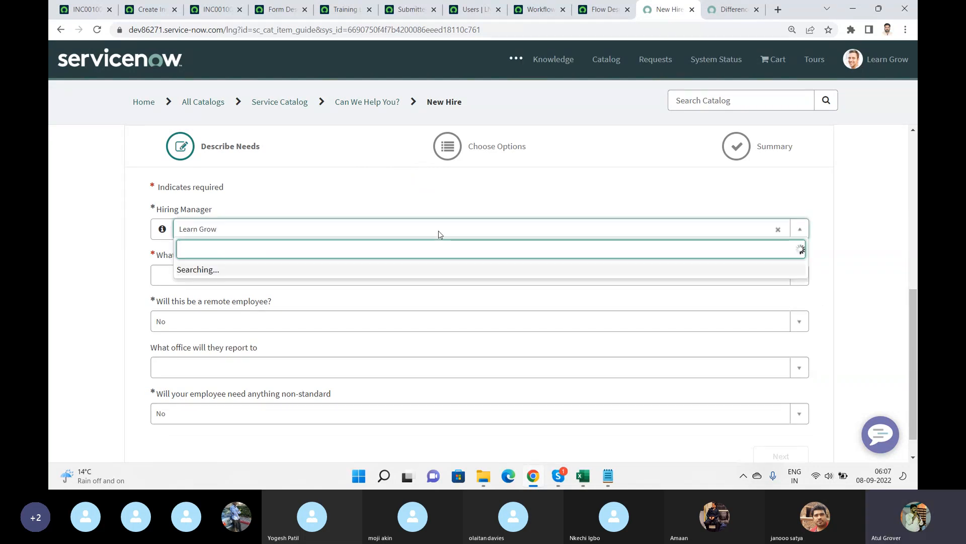
{"action": "type", "text": "yam"}
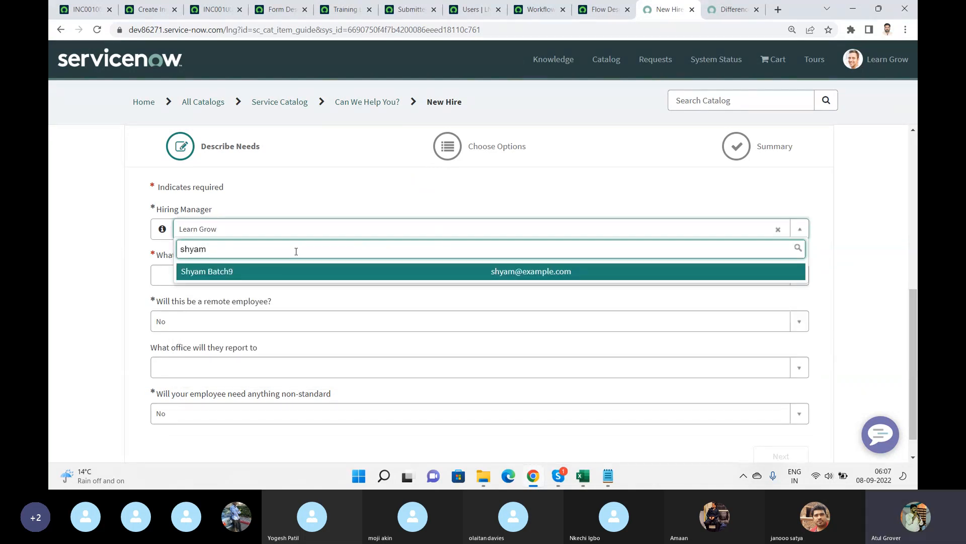
{"action": "left_click", "coordinate": [262, 272]}
{"action": "left_click", "coordinate": [235, 278]}
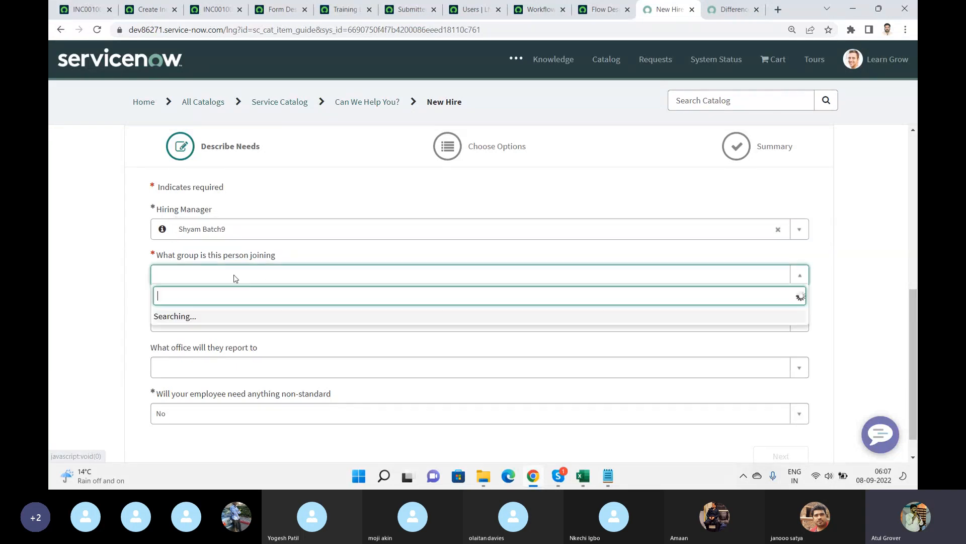
{"action": "left_click", "coordinate": [185, 351]}
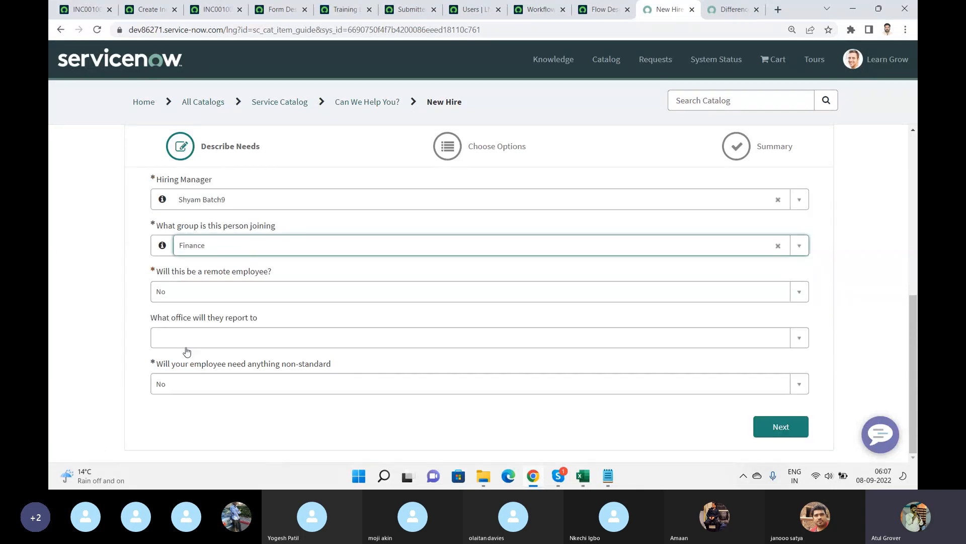
Keep the remote employee answer as No and choose an office location to report to.
{"action": "left_click", "coordinate": [222, 299]}
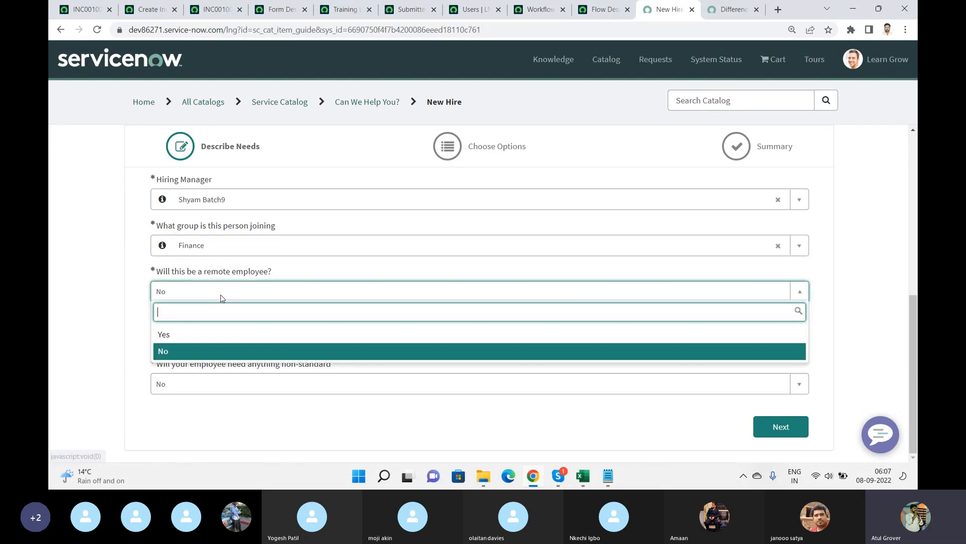
{"action": "left_click", "coordinate": [178, 351]}
{"action": "left_click", "coordinate": [217, 342]}
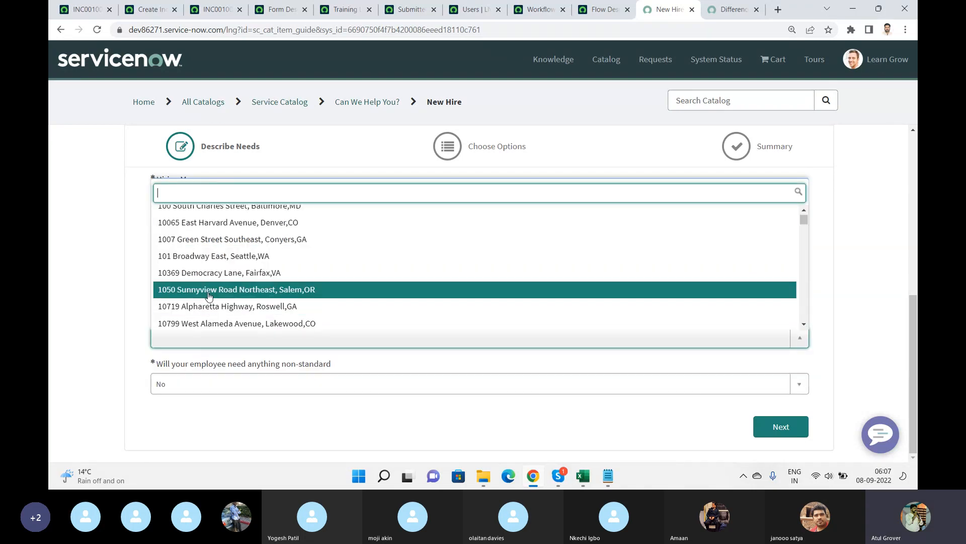
{"action": "left_click", "coordinate": [210, 290]}
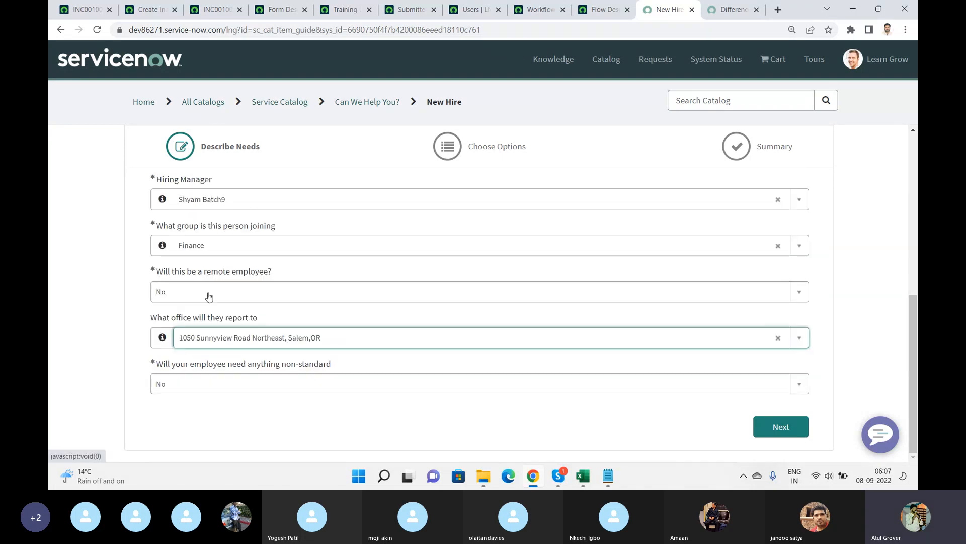
Set the non-standard needs answer to Yes and the device type to Sales.
{"action": "left_click", "coordinate": [200, 383]}
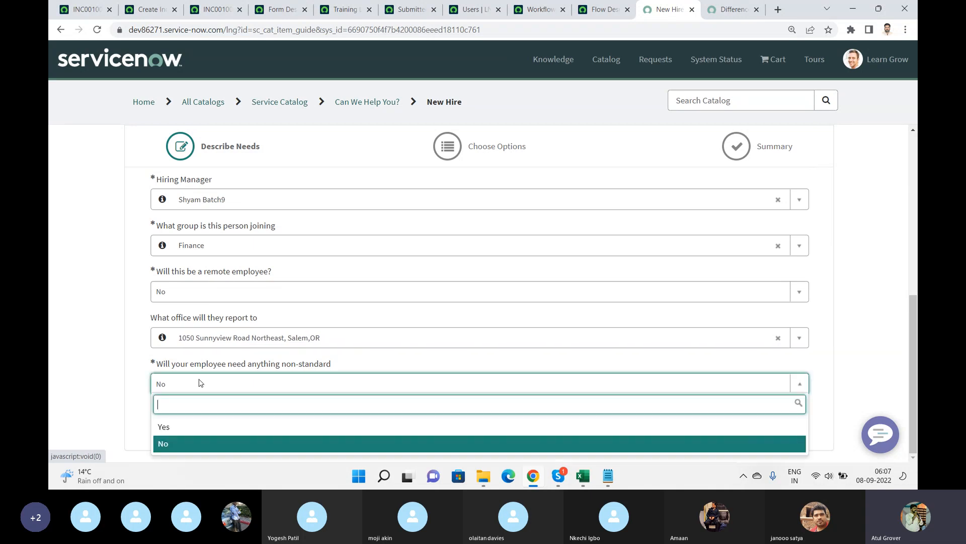
{"action": "left_click", "coordinate": [174, 427]}
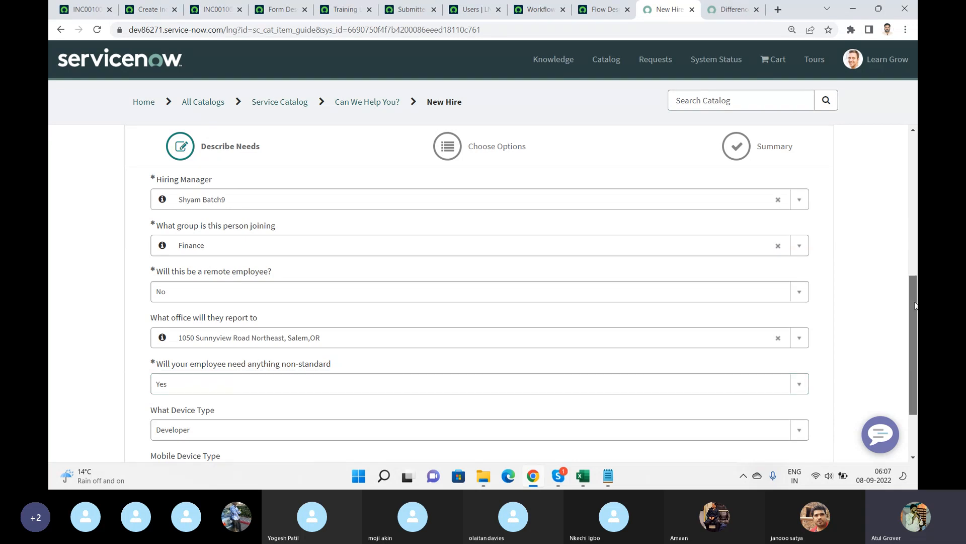
{"action": "left_click_drag", "start_coordinate": [915, 304], "coordinate": [915, 344]}
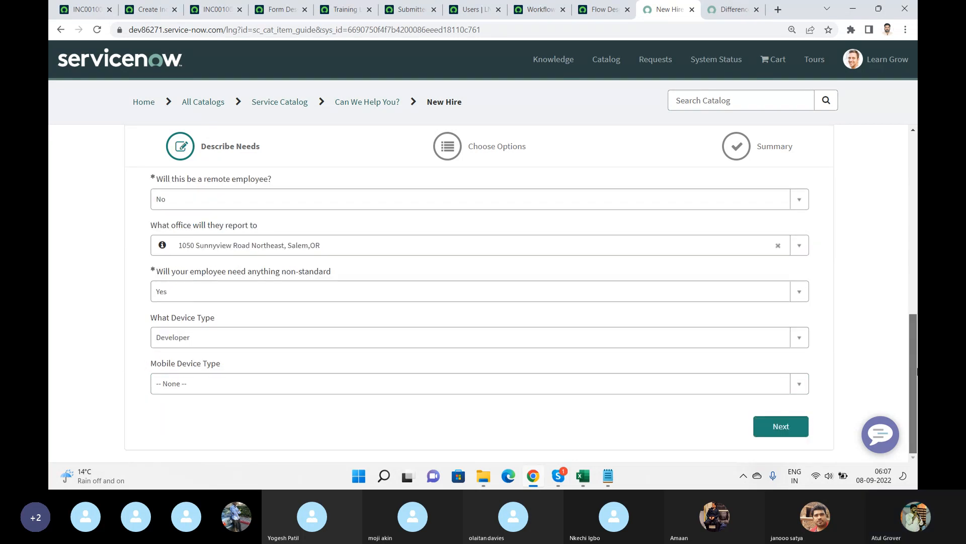
{"action": "left_click", "coordinate": [174, 340]}
{"action": "left_click", "coordinate": [177, 397]}
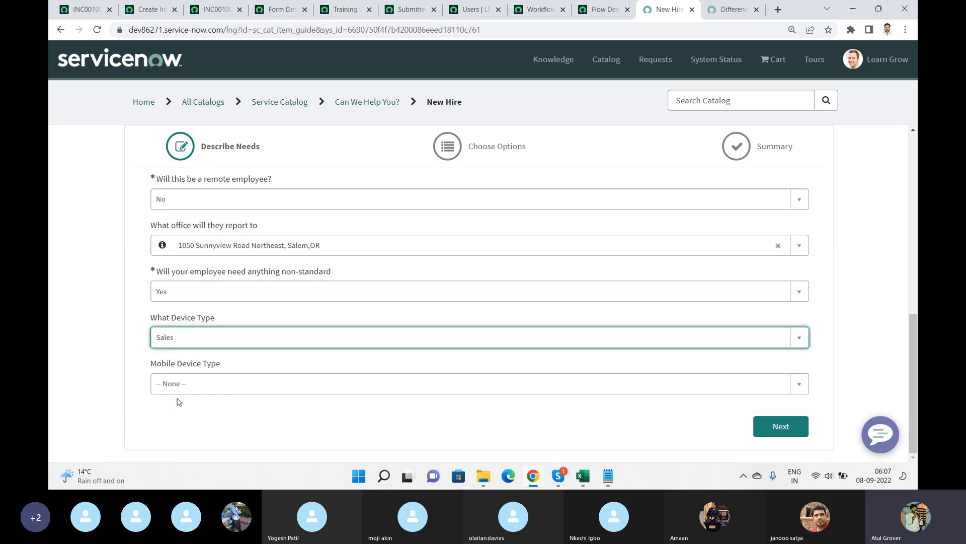
Set the mobile device type to iPhone and continue to the options stage.
{"action": "left_click", "coordinate": [222, 385]}
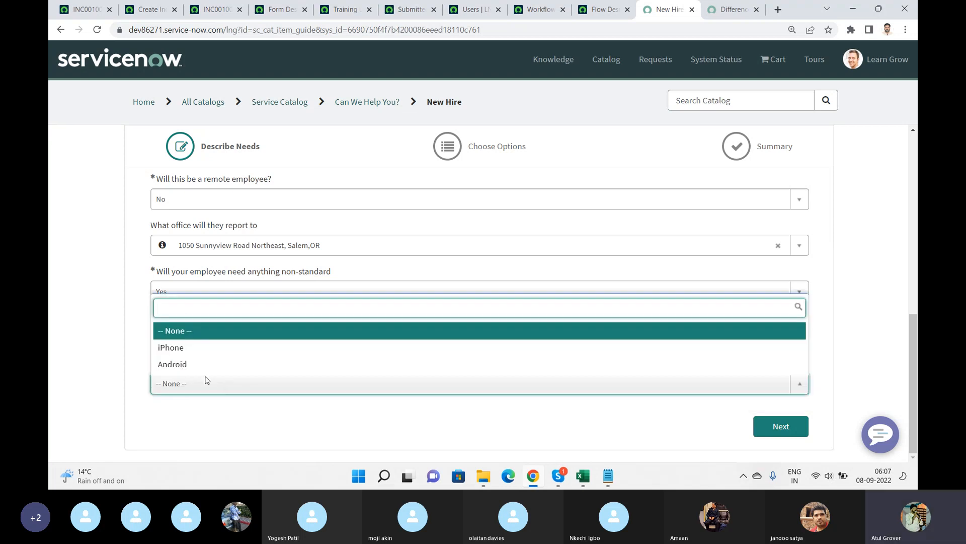
{"action": "left_click", "coordinate": [180, 347]}
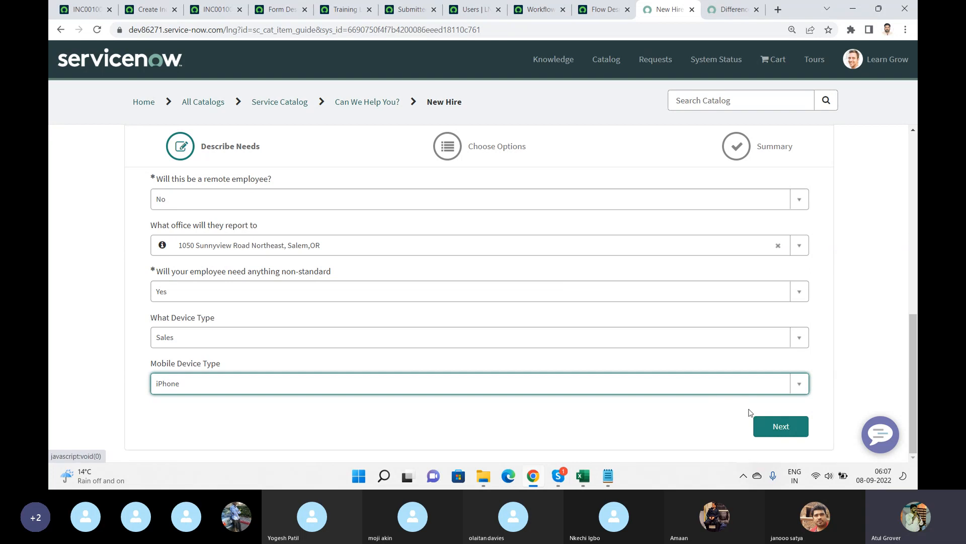
{"action": "left_click", "coordinate": [791, 426]}
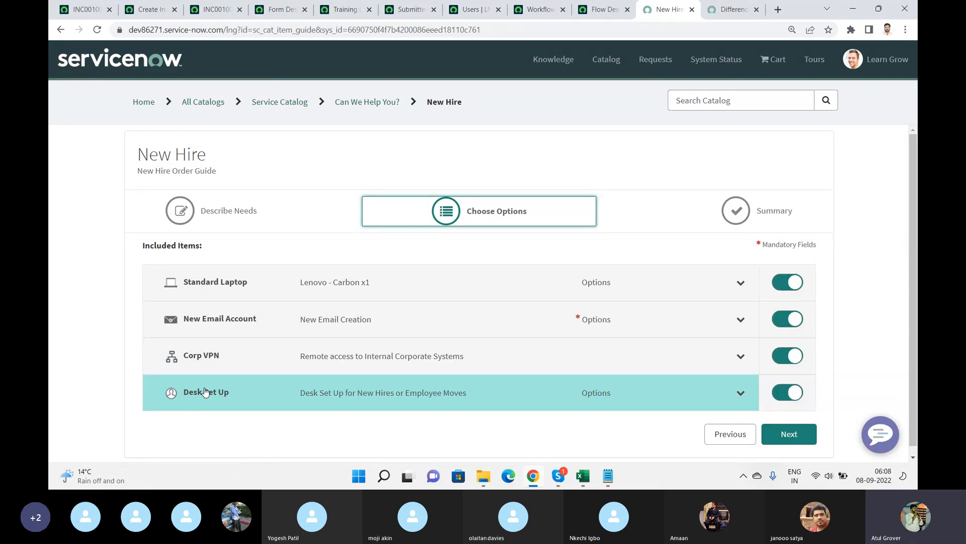
Expand the Standard Laptop options and select Adobe Acrobat and Adobe Photoshop as optional software.
{"action": "left_click", "coordinate": [741, 283]}
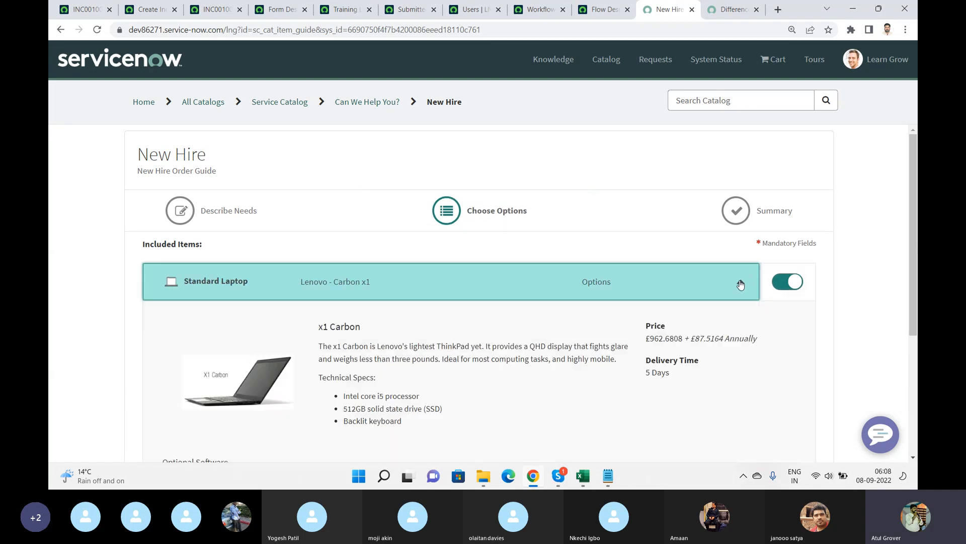
{"action": "scroll", "coordinate": [806, 280], "scroll_direction": "down", "scroll_amount": 2}
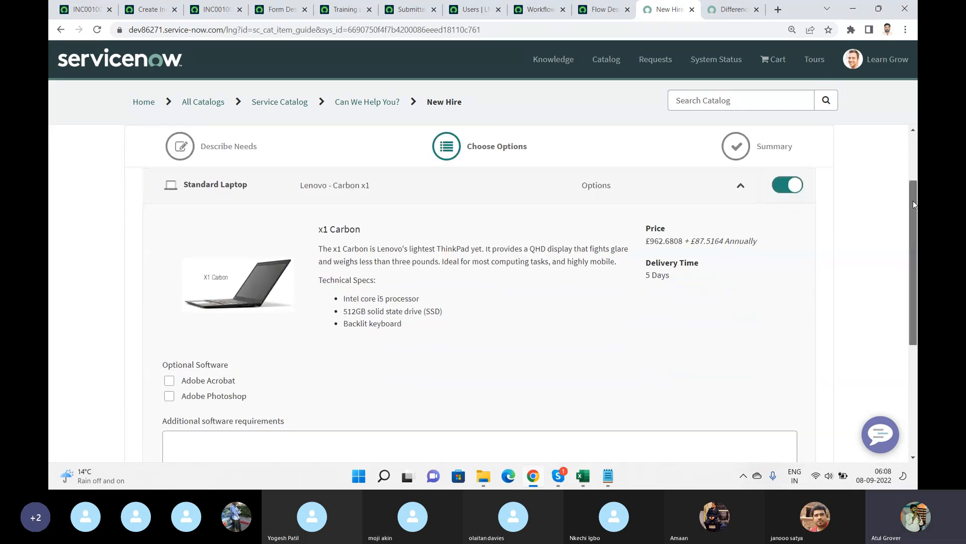
{"action": "left_click_drag", "start_coordinate": [913, 201], "coordinate": [911, 262]}
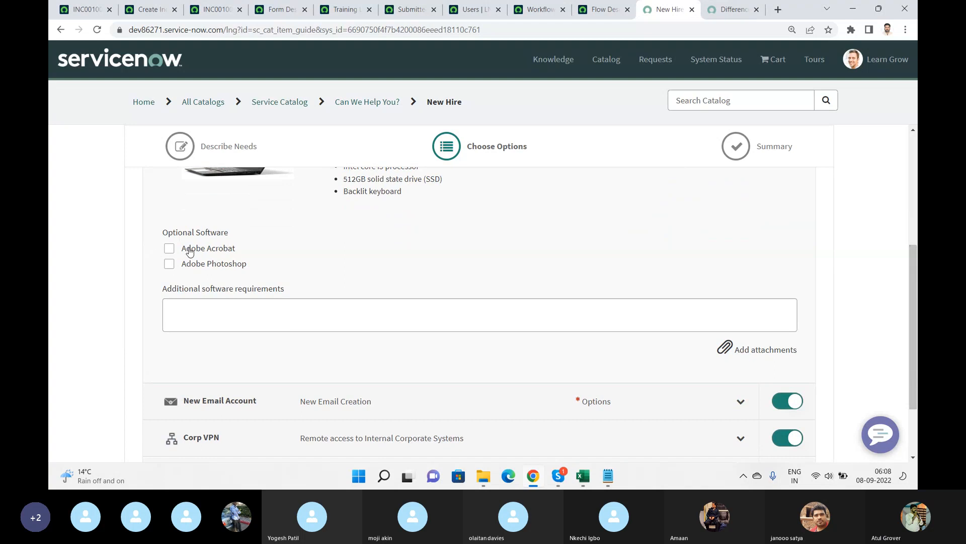
{"action": "left_click", "coordinate": [169, 249]}
{"action": "left_click", "coordinate": [169, 264]}
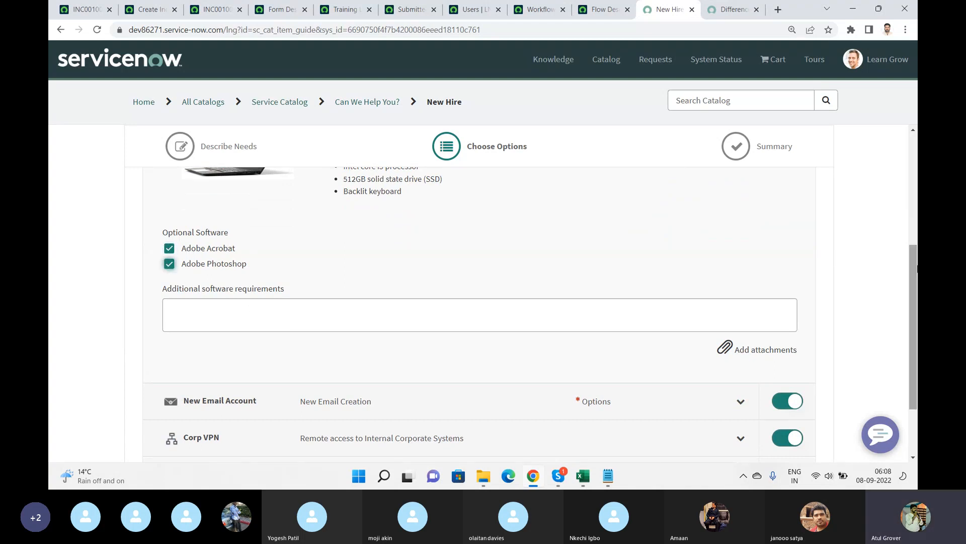
{"action": "scroll", "coordinate": [917, 268], "scroll_direction": "down", "scroll_amount": 2}
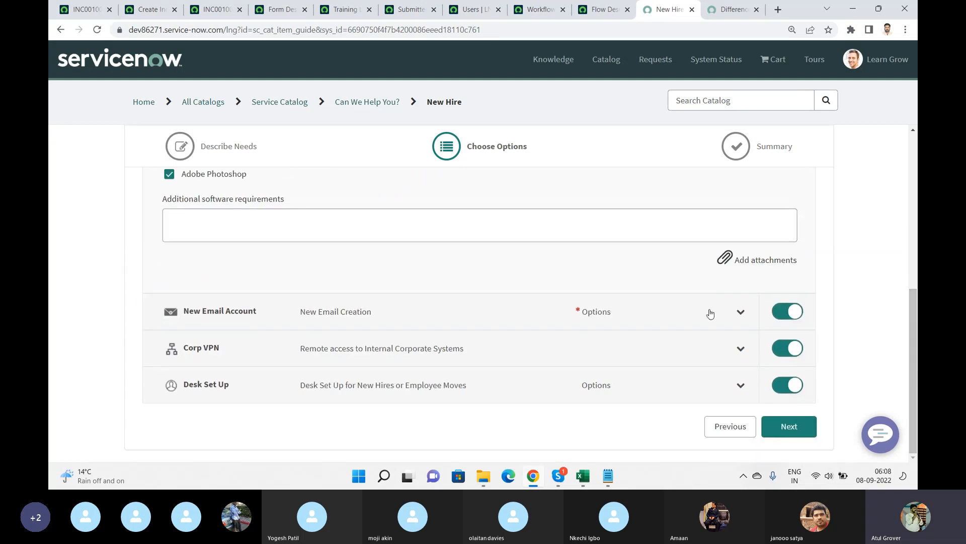
Expand the New Email Account options and enter a preferred email address.
{"action": "left_click", "coordinate": [517, 318]}
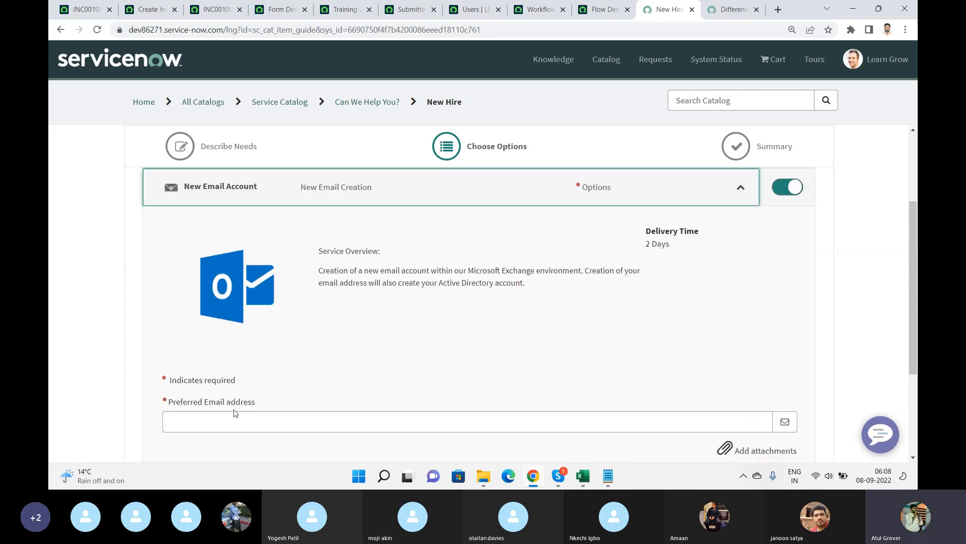
{"action": "left_click", "coordinate": [226, 416]}
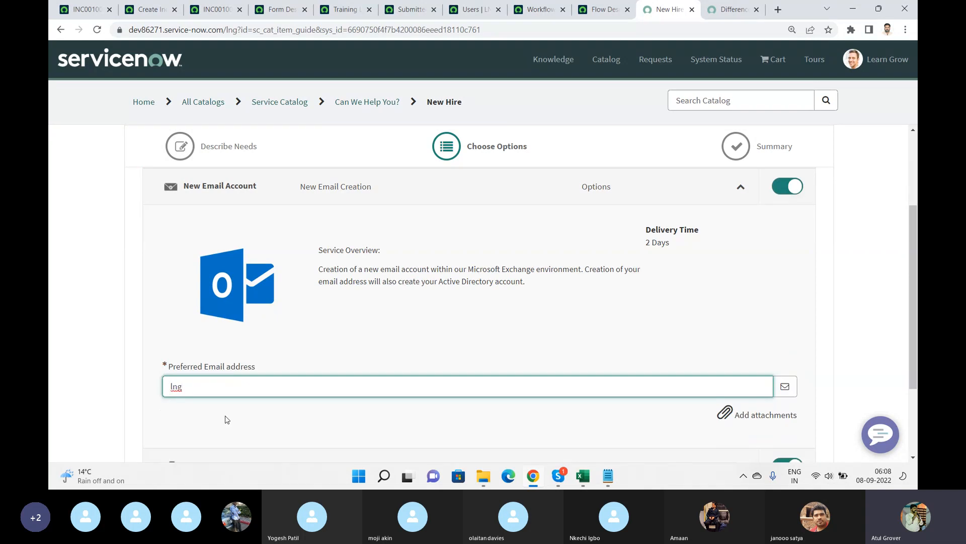
{"action": "left_click_drag", "start_coordinate": [914, 249], "coordinate": [915, 314]}
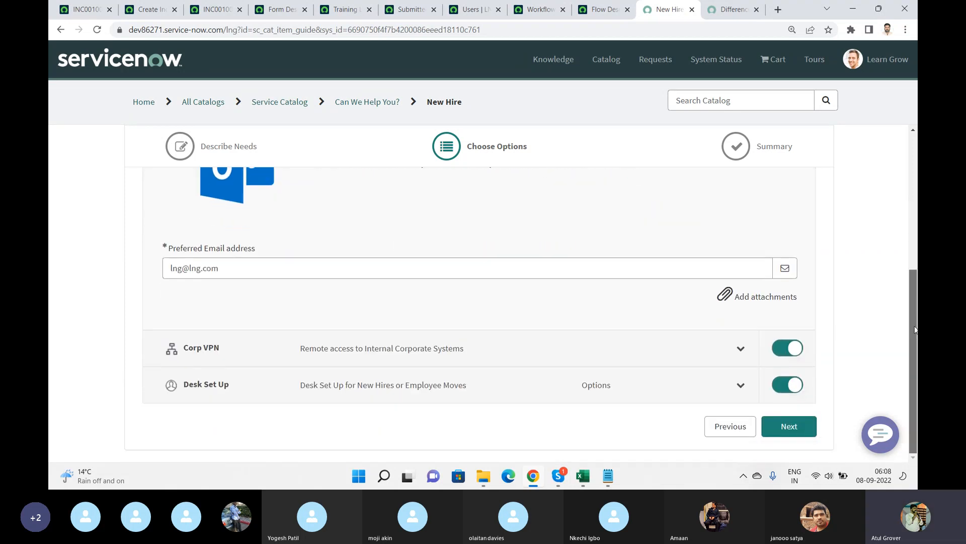
Expand Corp VPN and exclude it from the order.
{"action": "left_click", "coordinate": [458, 338]}
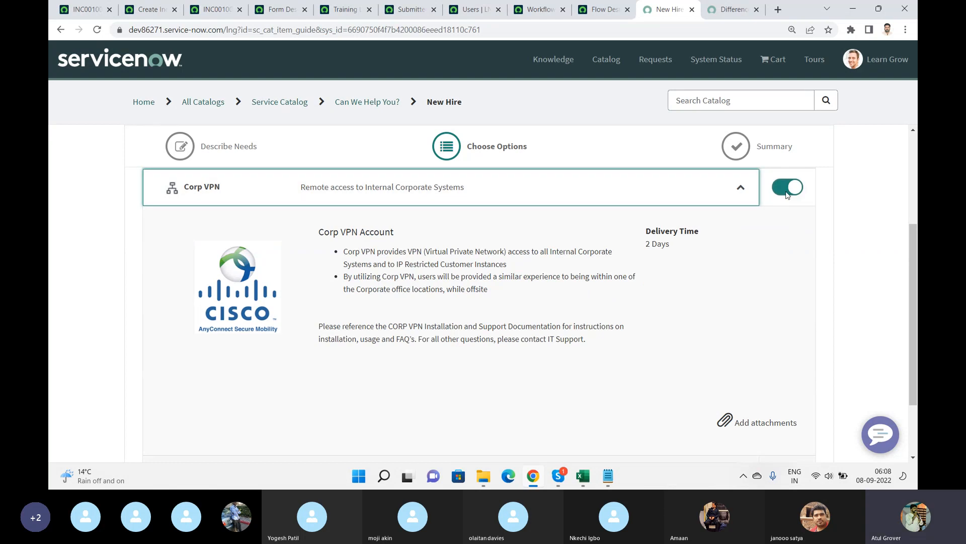
{"action": "left_click", "coordinate": [786, 188]}
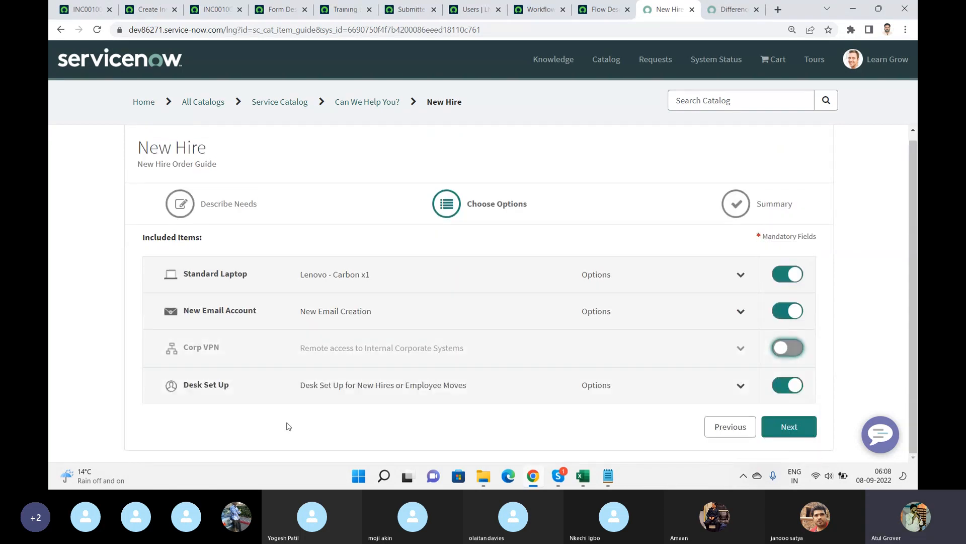
Expand Desk Set Up, enter yes as the ergonomic requirements, and continue to the summary.
{"action": "left_click", "coordinate": [710, 384]}
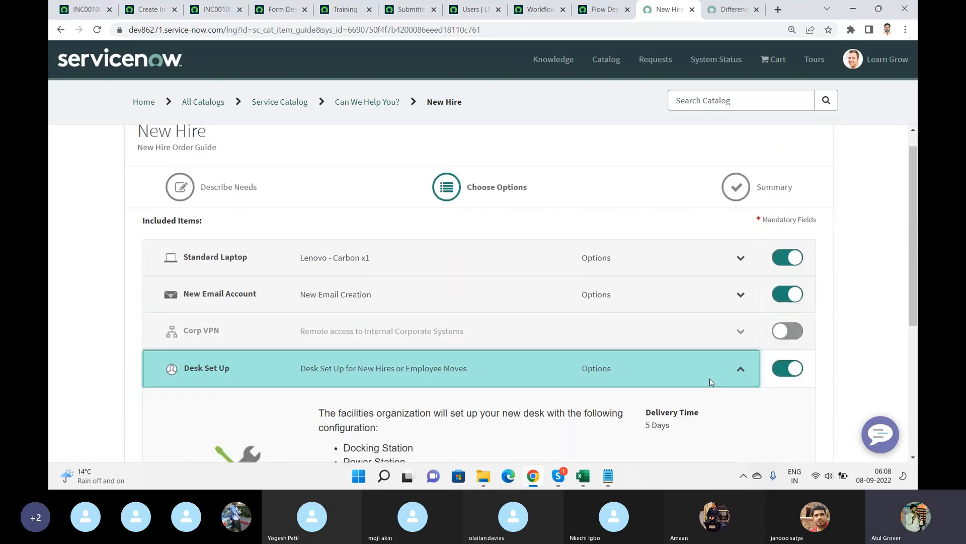
{"action": "left_click", "coordinate": [272, 386]}
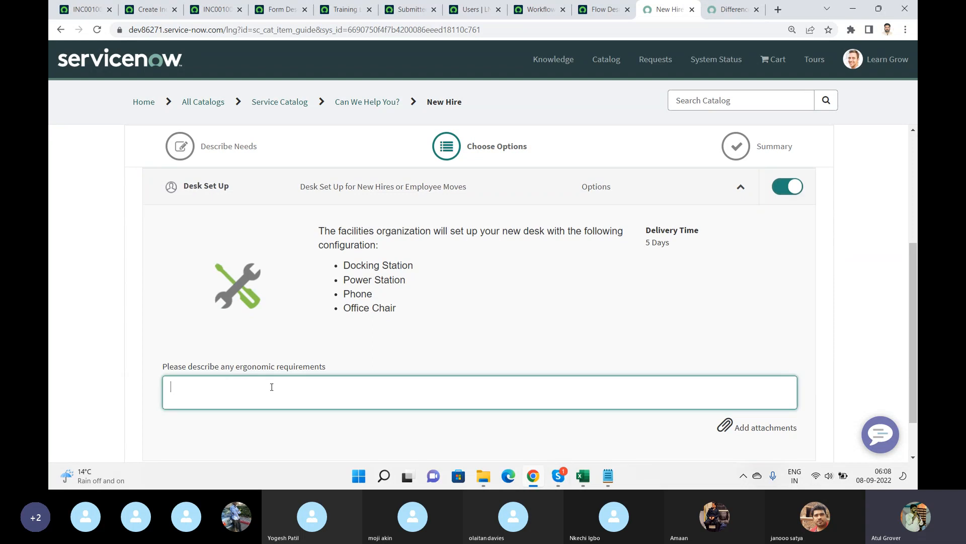
{"action": "type", "text": "yes"}
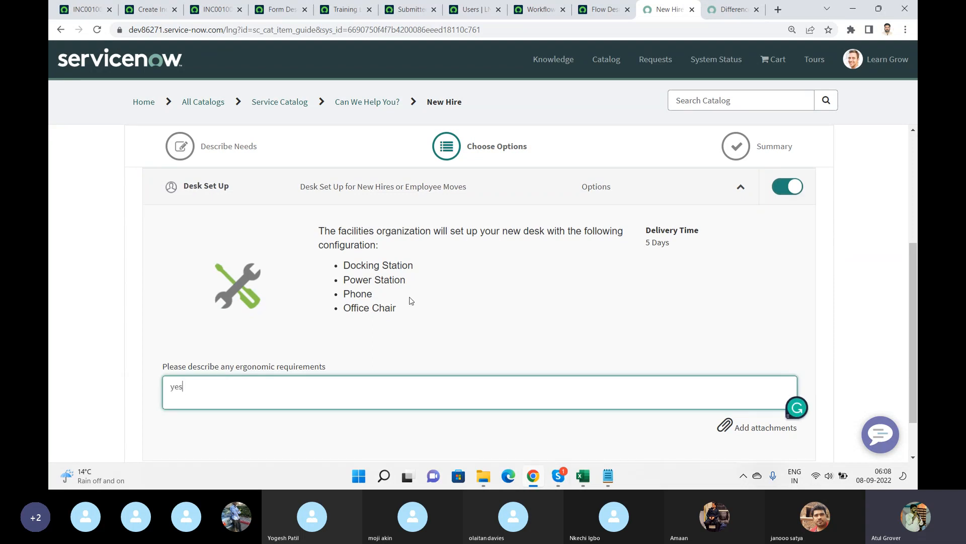
{"action": "left_click_drag", "start_coordinate": [915, 296], "coordinate": [917, 185]}
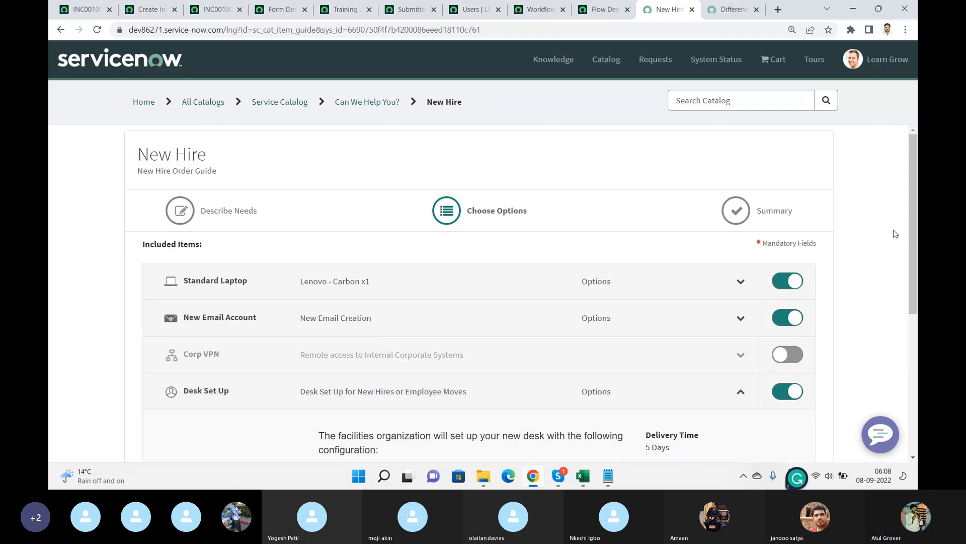
{"action": "left_click_drag", "start_coordinate": [911, 234], "coordinate": [916, 377]}
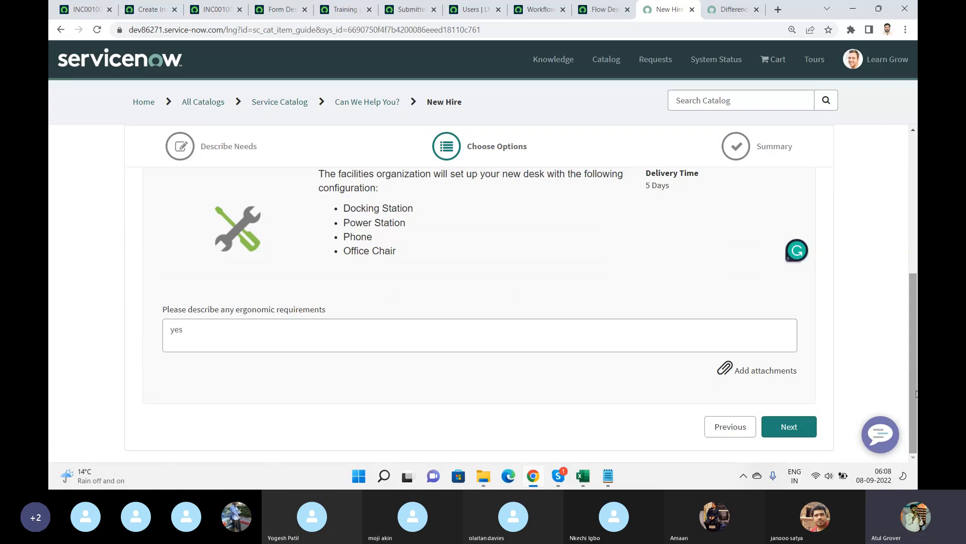
{"action": "left_click", "coordinate": [787, 436]}
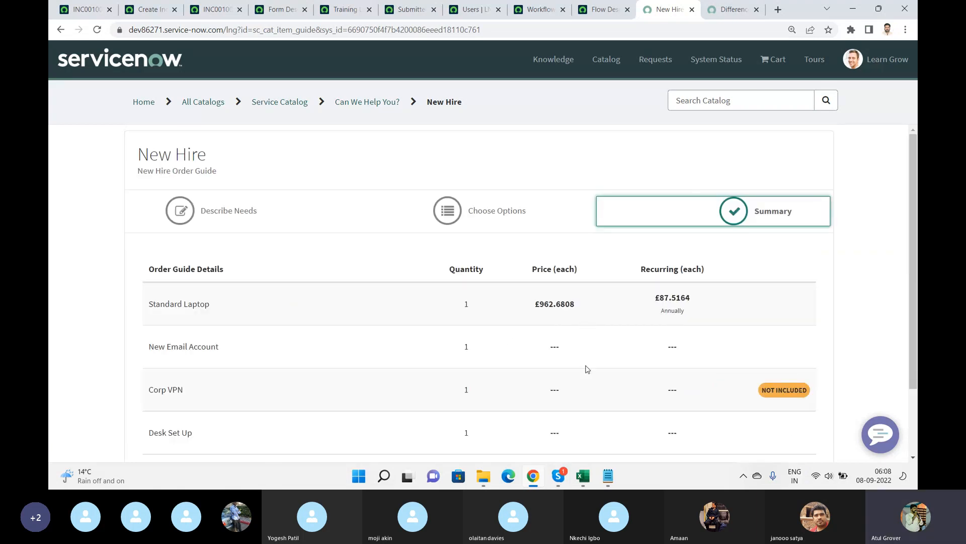
Order the New Hire items now and check out.
{"action": "left_click_drag", "start_coordinate": [916, 272], "coordinate": [916, 335]}
{"action": "left_click", "coordinate": [784, 402]}
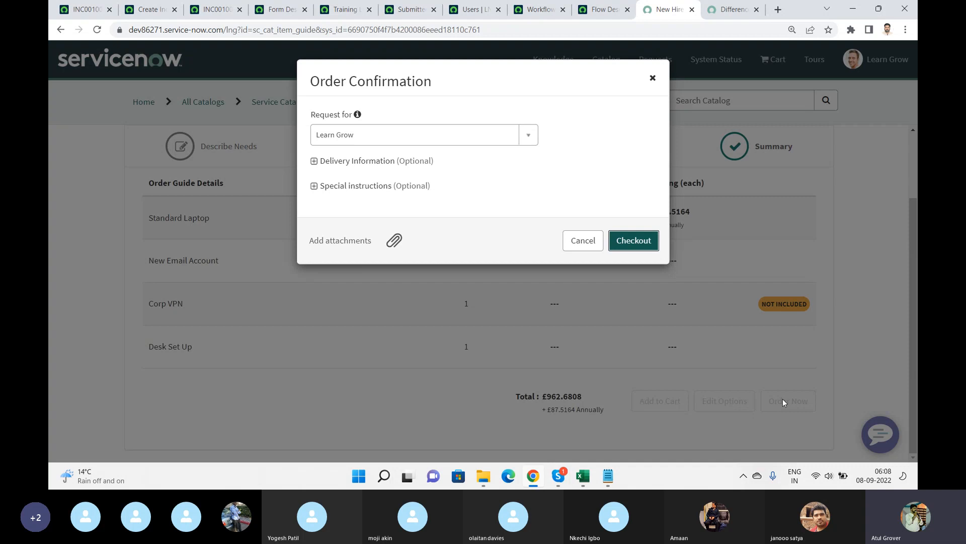
{"action": "left_click", "coordinate": [651, 240]}
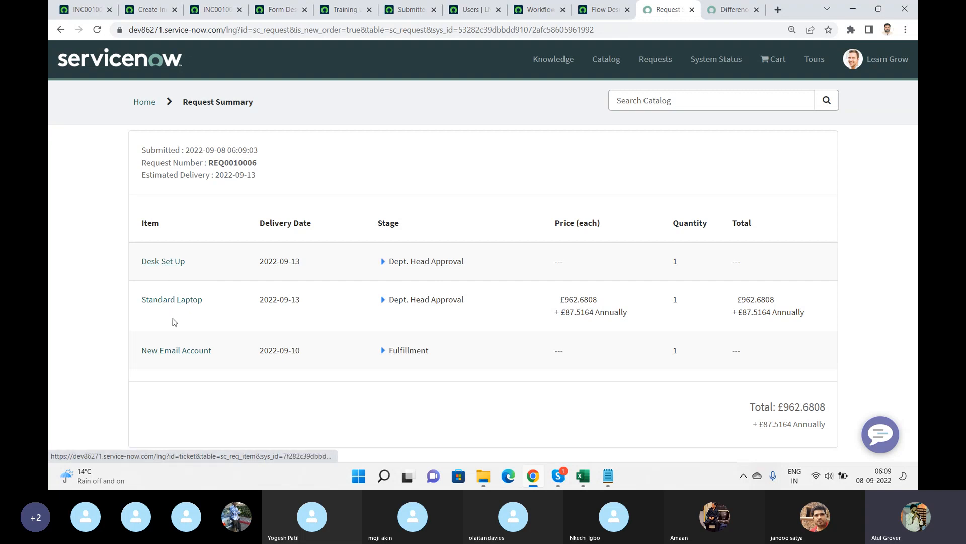
Copy the new request number and open that request through the global search in the platform tab.
{"action": "double_click", "coordinate": [248, 162]}
{"action": "key", "text": "ctrl+c"}
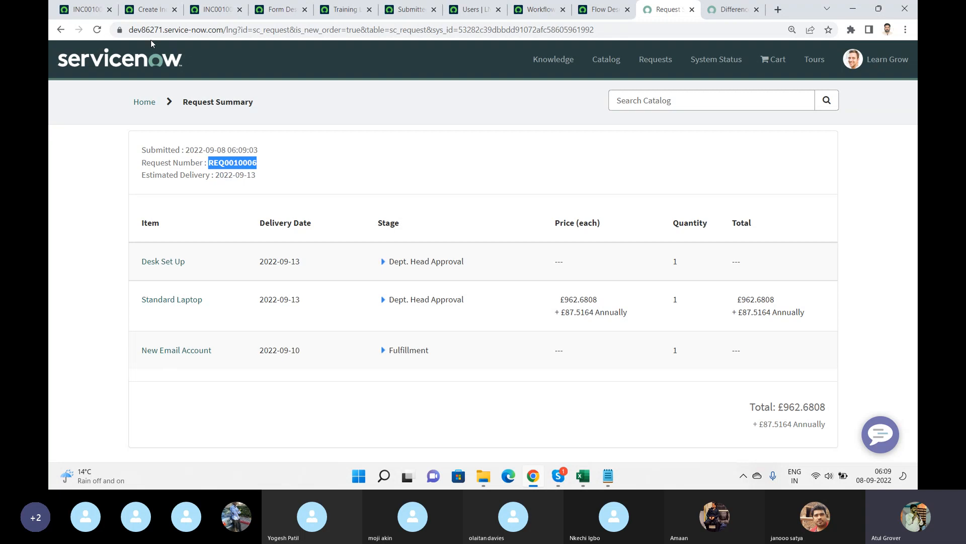
{"action": "left_click", "coordinate": [84, 11]}
{"action": "left_click", "coordinate": [735, 61]}
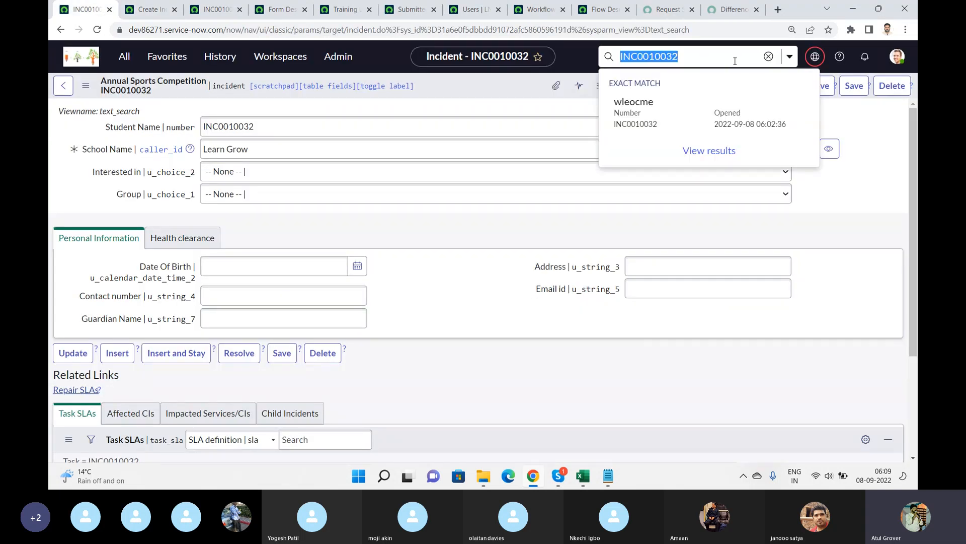
{"action": "key", "text": "ctrl+v"}
{"action": "key", "text": "Return"}
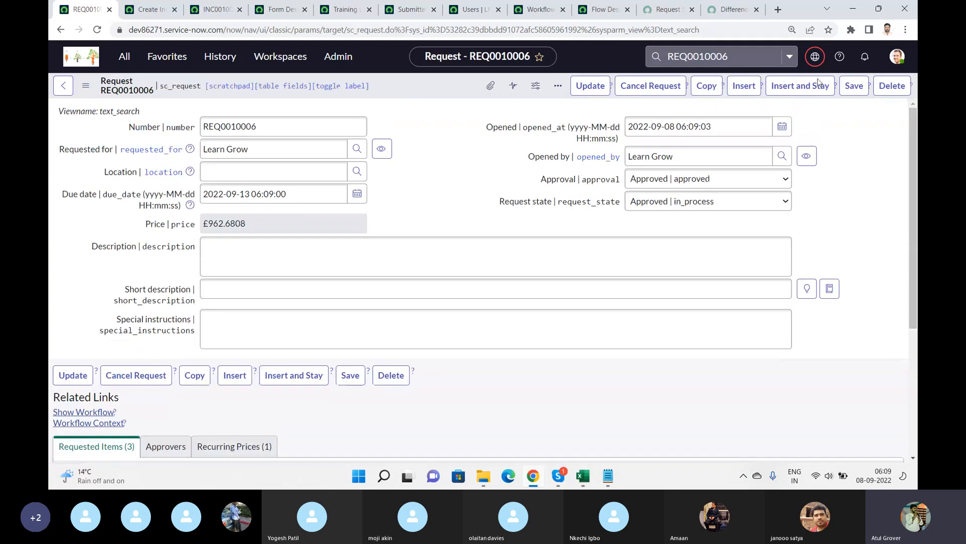
Open the New Hire order guide from the Order Guides list and view its rule base.
{"action": "scroll", "coordinate": [201, 338], "scroll_direction": "down", "scroll_amount": 4}
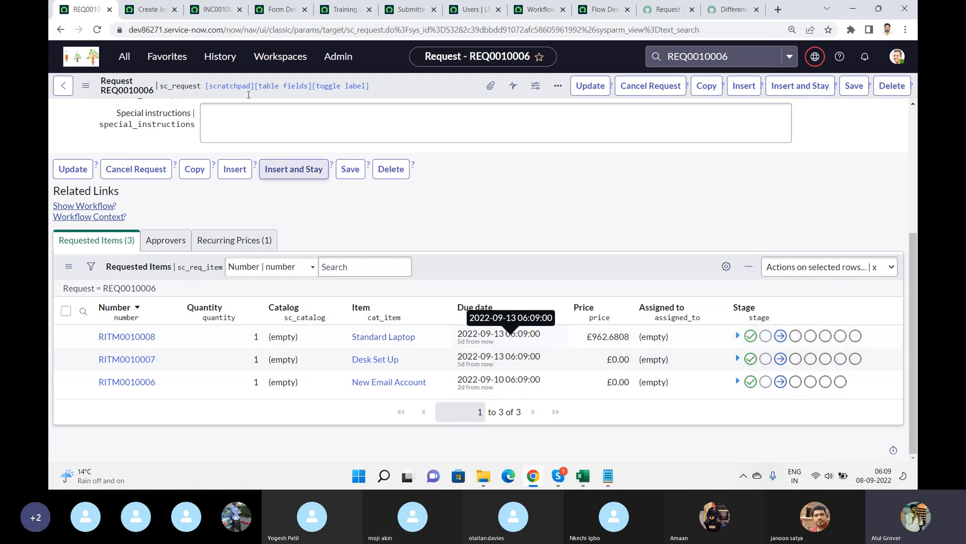
{"action": "left_click", "coordinate": [124, 56]}
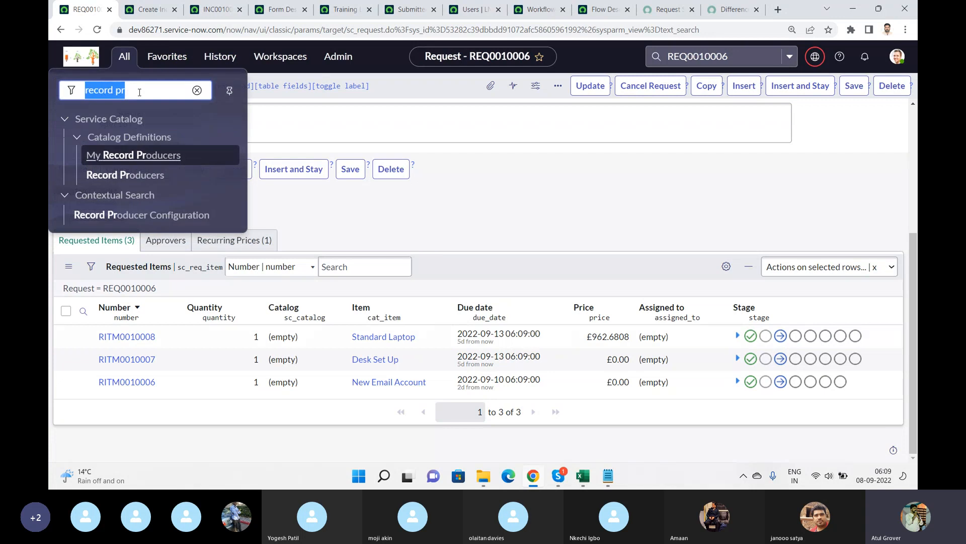
{"action": "type", "text": "ou"}
{"action": "key", "text": "BackSpace"}
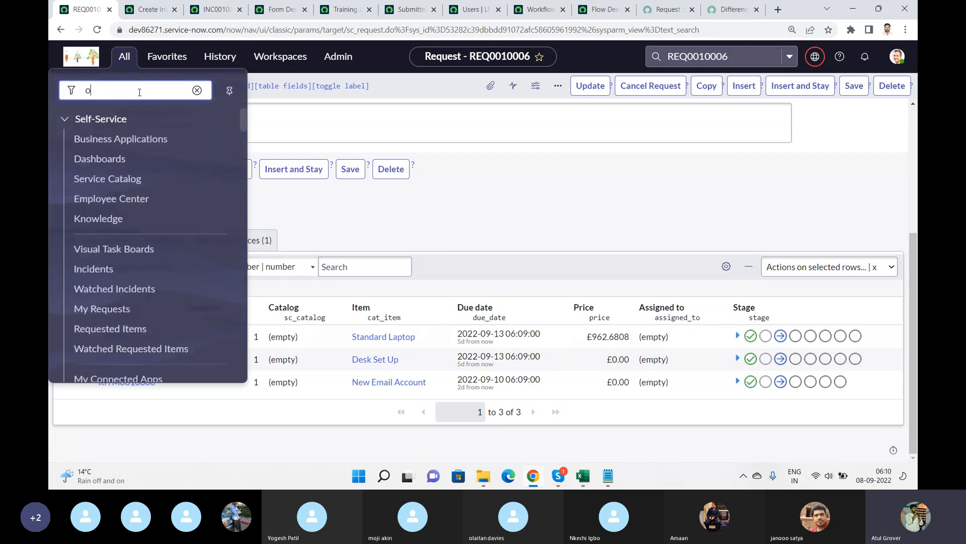
{"action": "type", "text": "rder"}
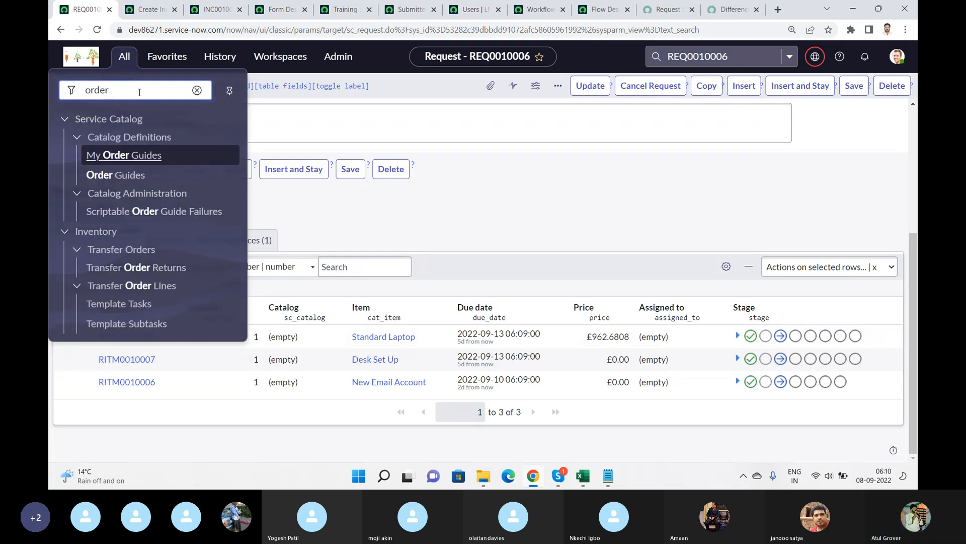
{"action": "type", "text": " guide"}
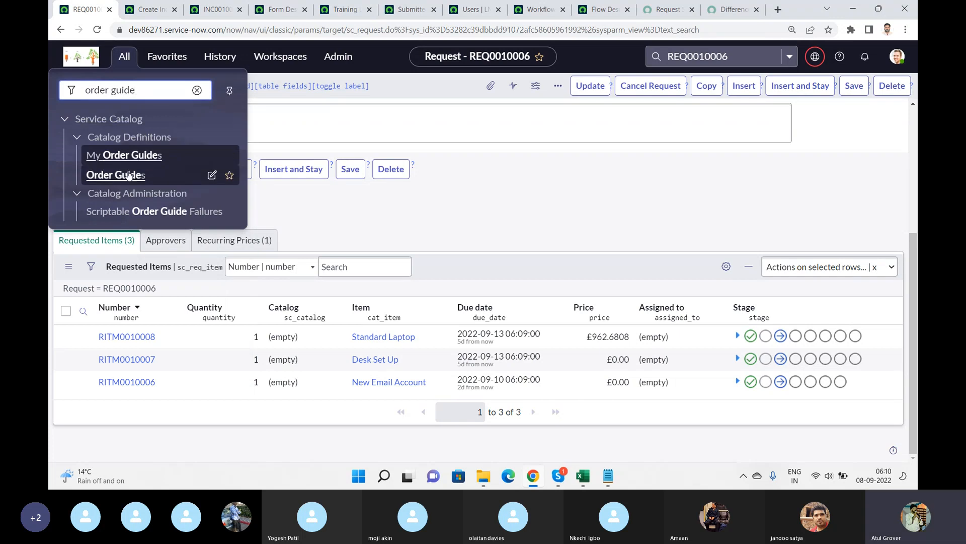
{"action": "left_click", "coordinate": [129, 175]}
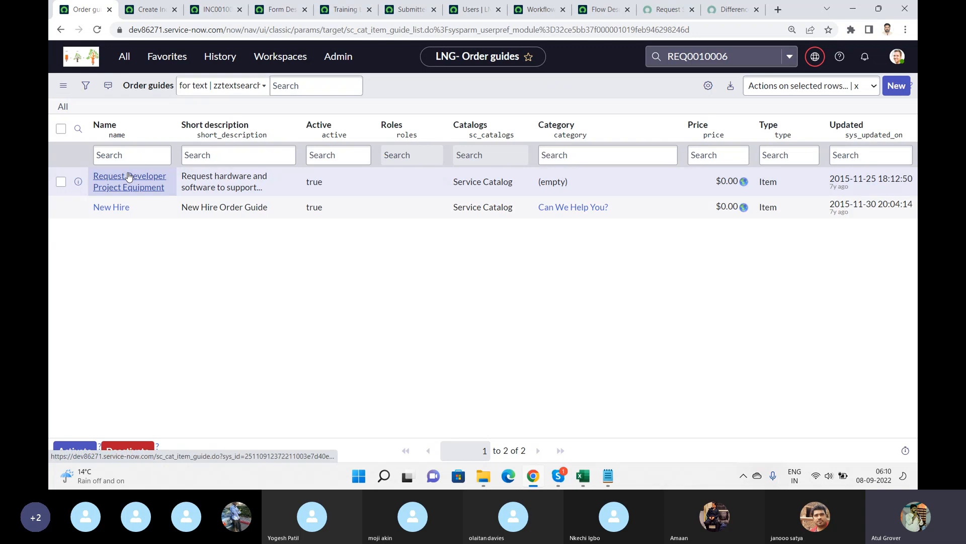
{"action": "left_click", "coordinate": [110, 211]}
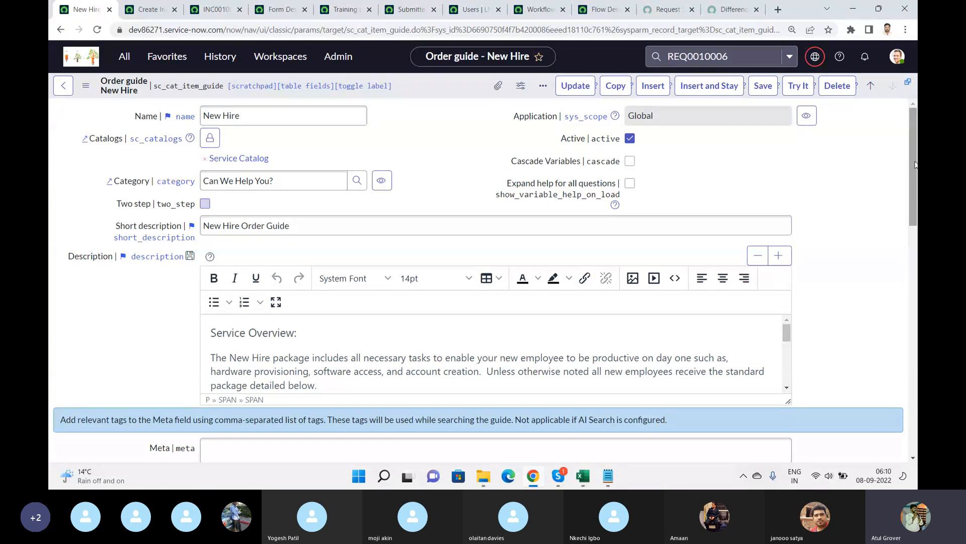
{"action": "left_click_drag", "start_coordinate": [915, 164], "coordinate": [916, 393]}
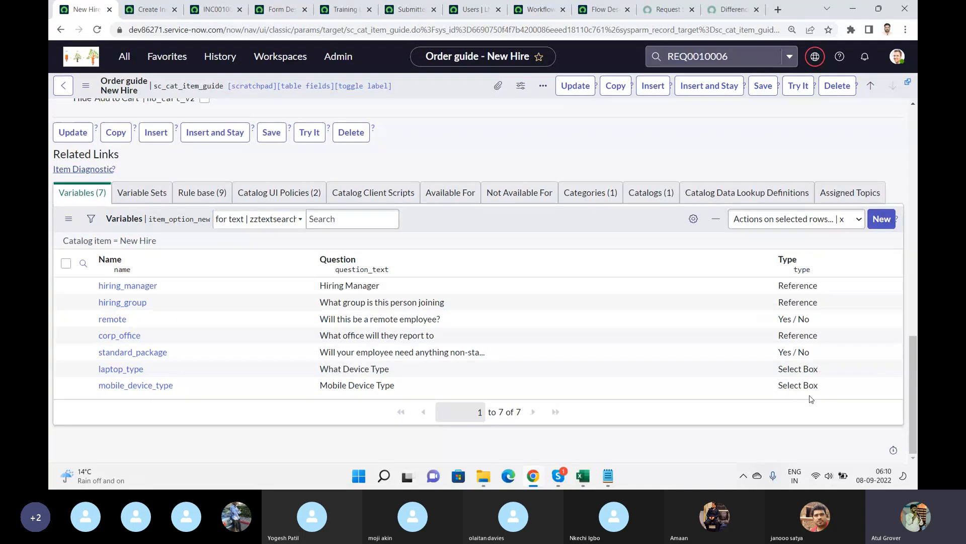
{"action": "left_click", "coordinate": [199, 192]}
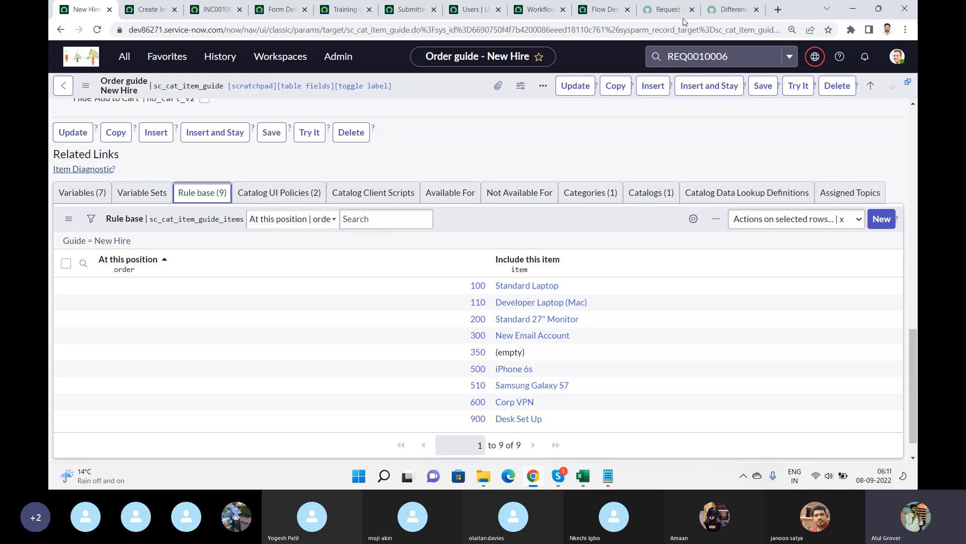
Search the service portal catalog for new hire and open the New Hire order guide.
{"action": "left_click", "coordinate": [672, 10]}
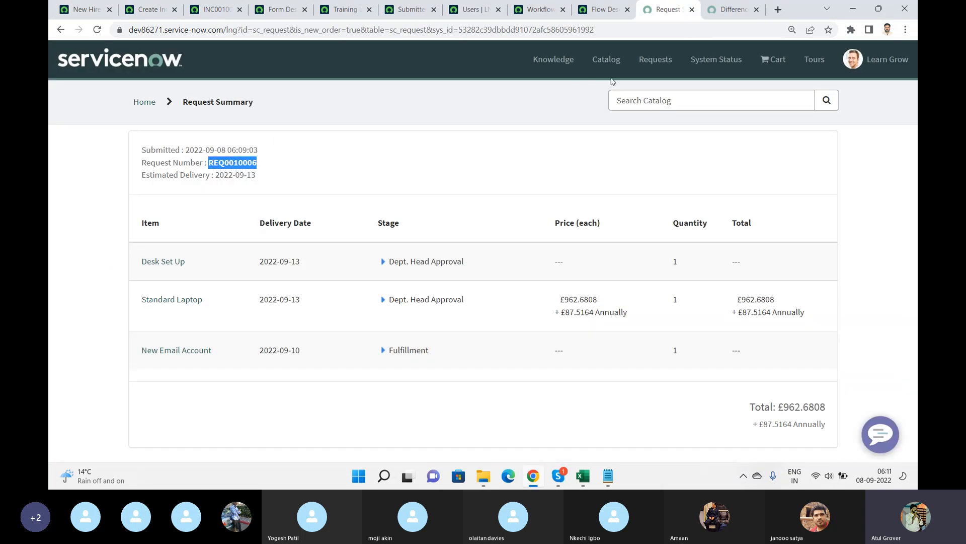
{"action": "left_click", "coordinate": [644, 100]}
{"action": "type", "text": "new "}
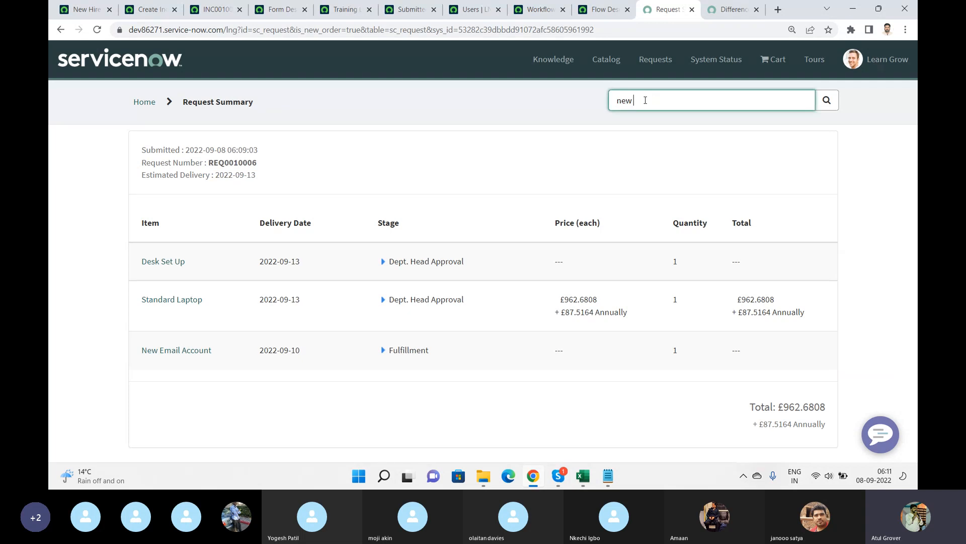
{"action": "type", "text": "hoe"}
{"action": "key", "text": "BackSpace"}
{"action": "key", "text": "Return"}
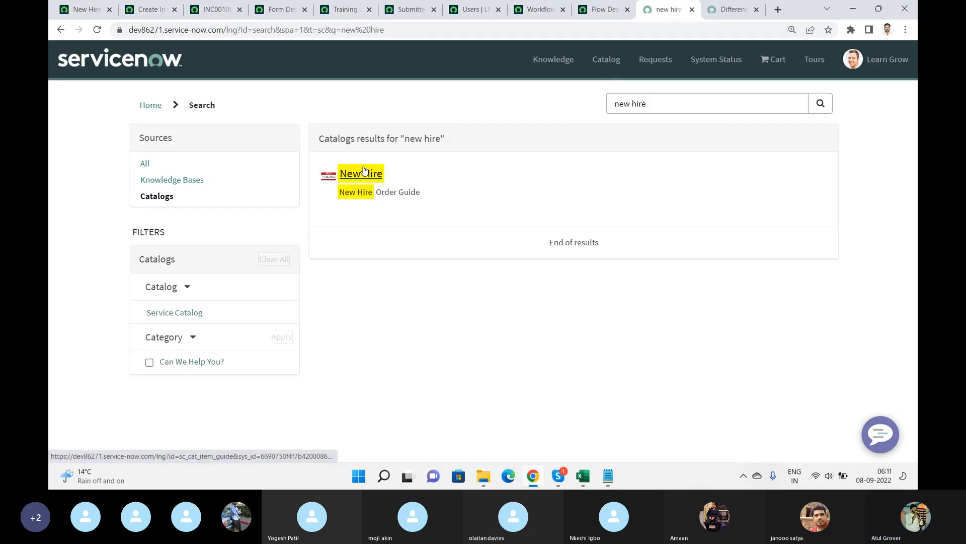
{"action": "left_click", "coordinate": [364, 172]}
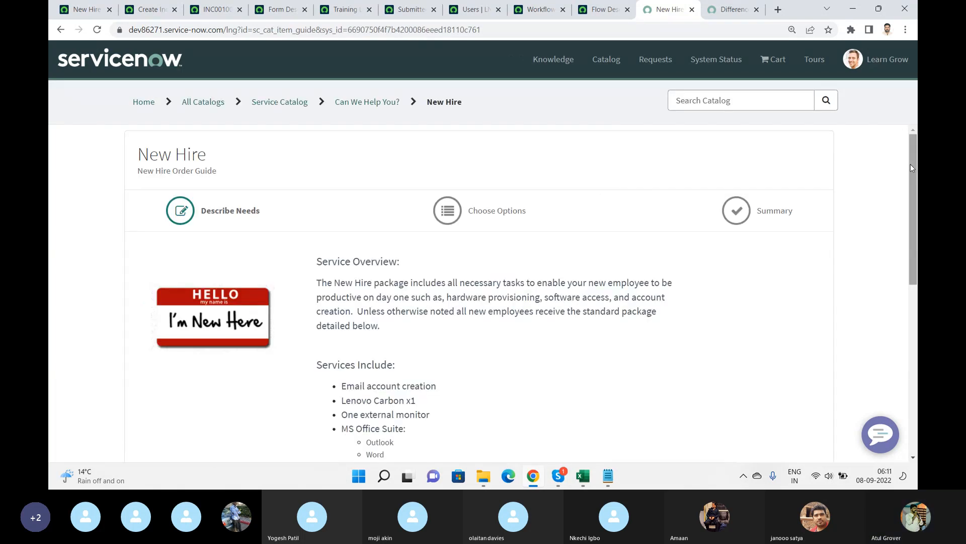
Set the group to Development, remote employee to No, the office to the Lakewood, CO location, and non-standard needs to Yes.
{"action": "left_click_drag", "start_coordinate": [910, 164], "coordinate": [912, 332]}
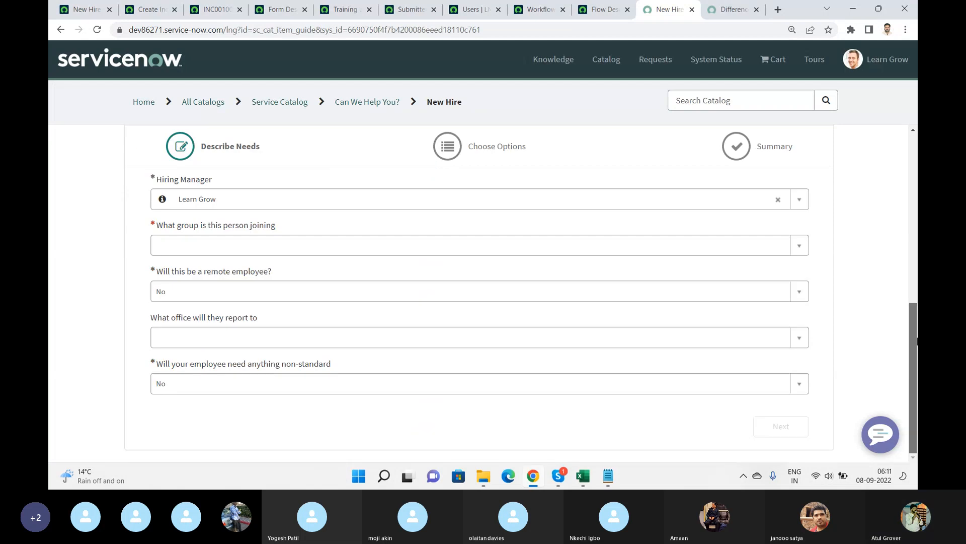
{"action": "left_click", "coordinate": [400, 246]}
{"action": "left_click", "coordinate": [259, 304]}
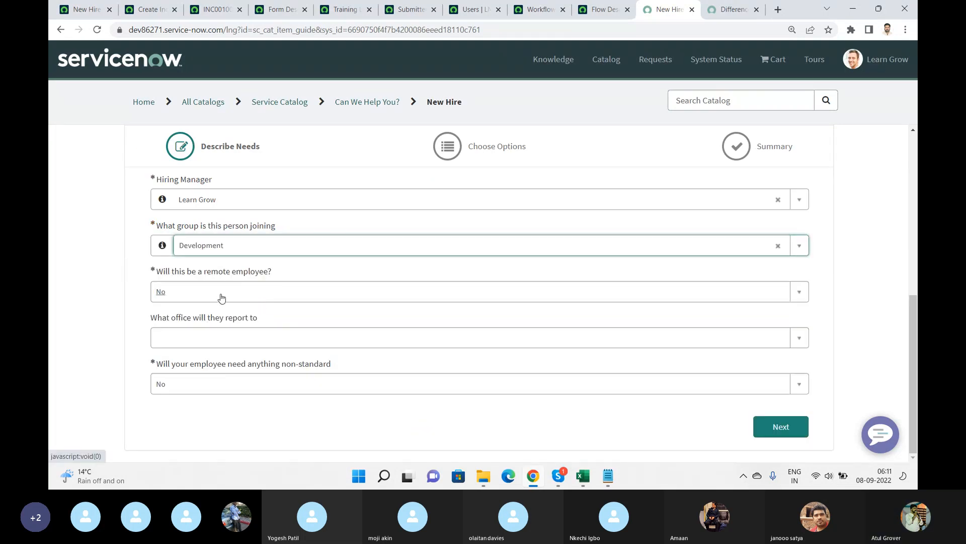
{"action": "left_click", "coordinate": [231, 294]}
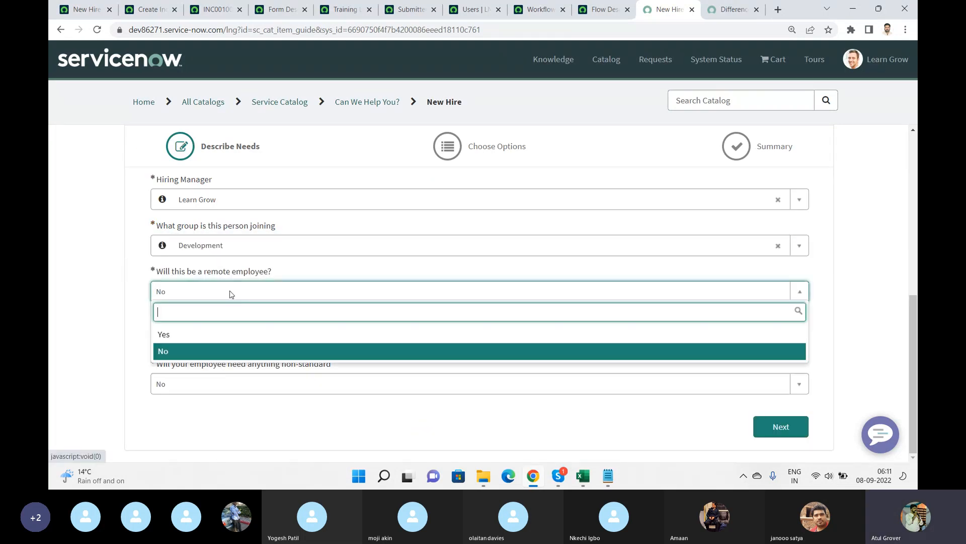
{"action": "left_click", "coordinate": [170, 353]}
{"action": "left_click", "coordinate": [215, 337]}
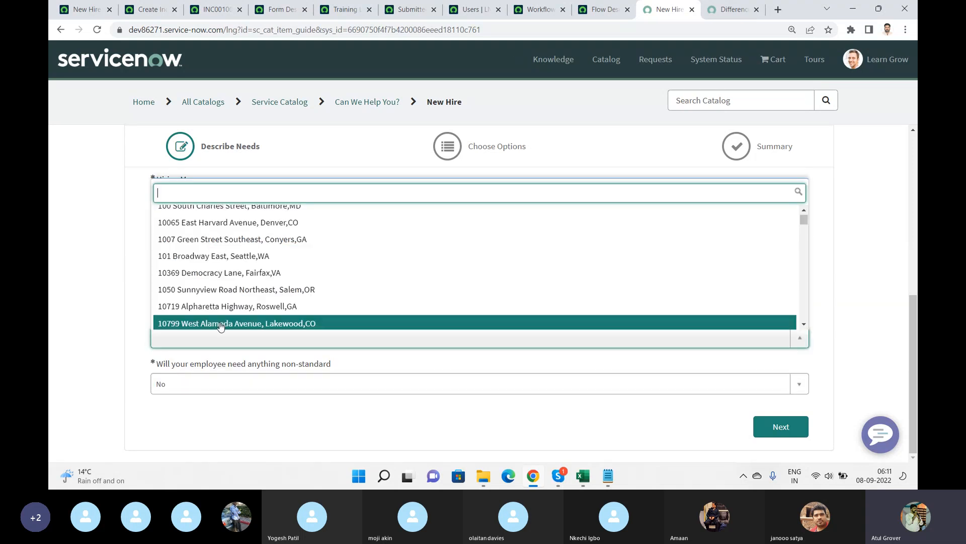
{"action": "left_click", "coordinate": [219, 324]}
{"action": "left_click", "coordinate": [272, 382]}
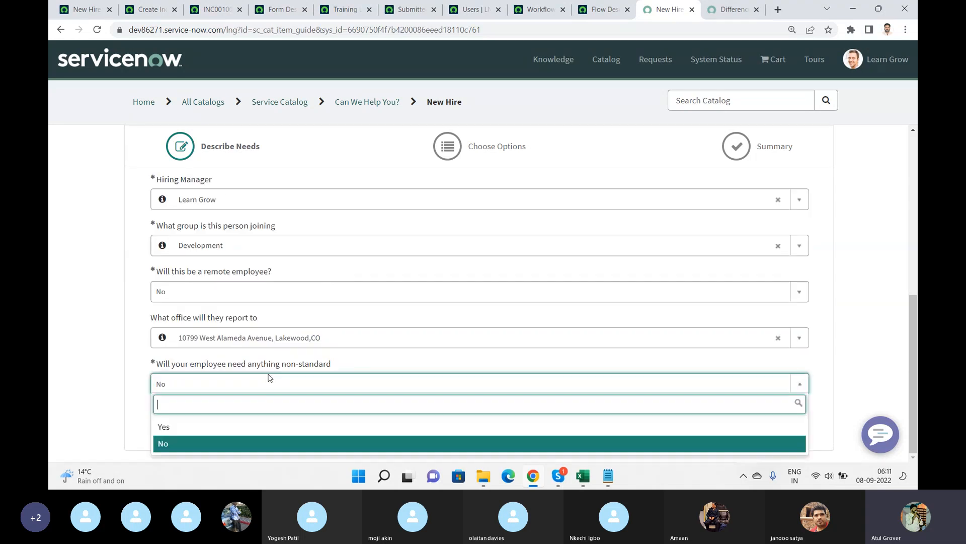
{"action": "left_click", "coordinate": [167, 425]}
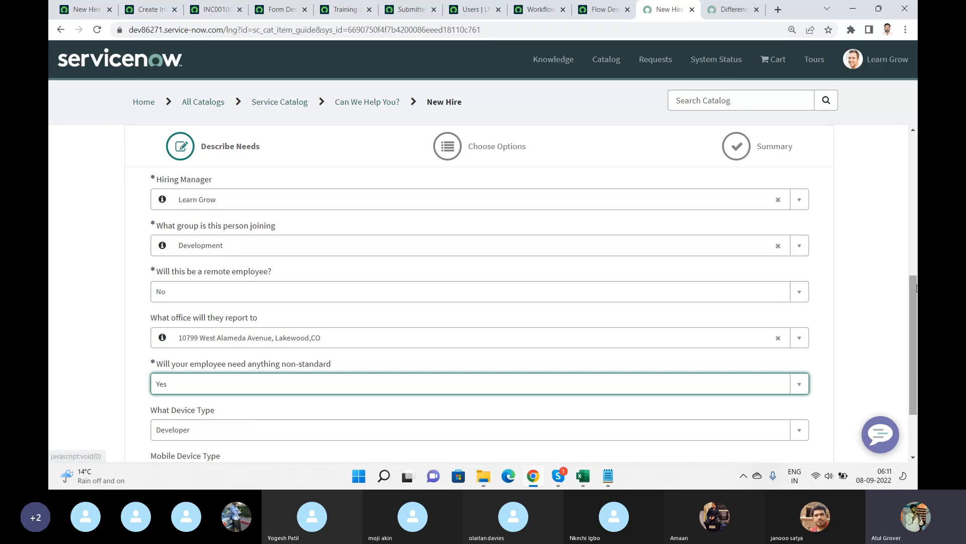
Choose Android as the mobile device type and continue to the item options.
{"action": "left_click_drag", "start_coordinate": [916, 287], "coordinate": [898, 334]}
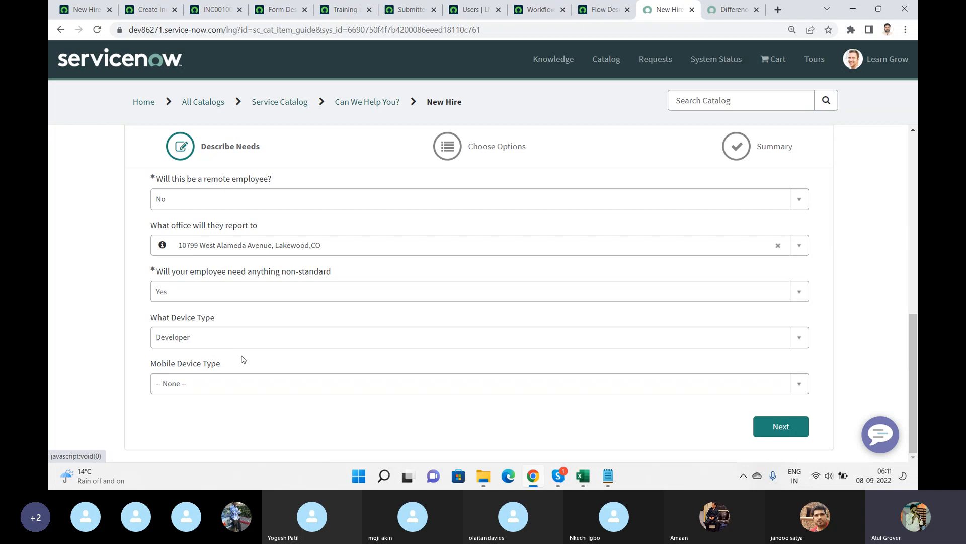
{"action": "left_click", "coordinate": [244, 391]}
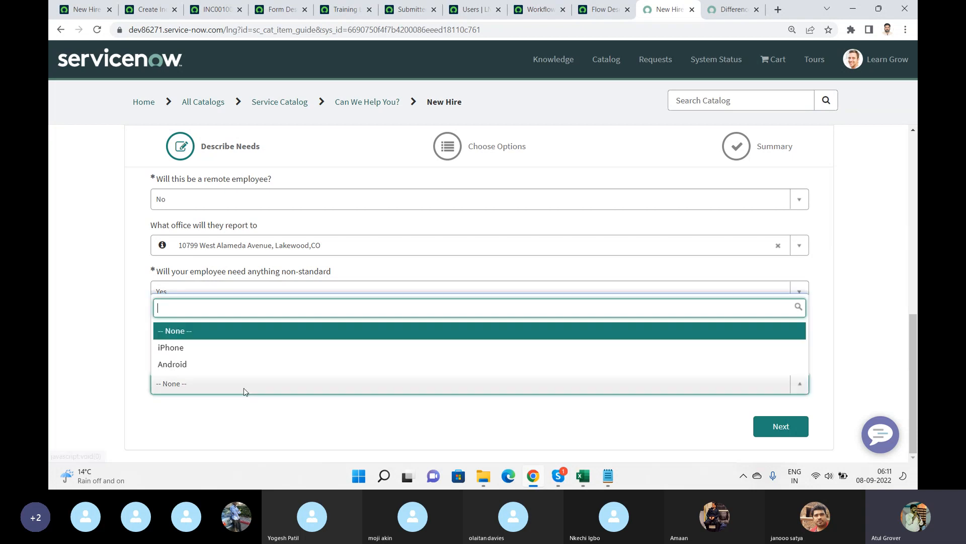
{"action": "left_click", "coordinate": [197, 366]}
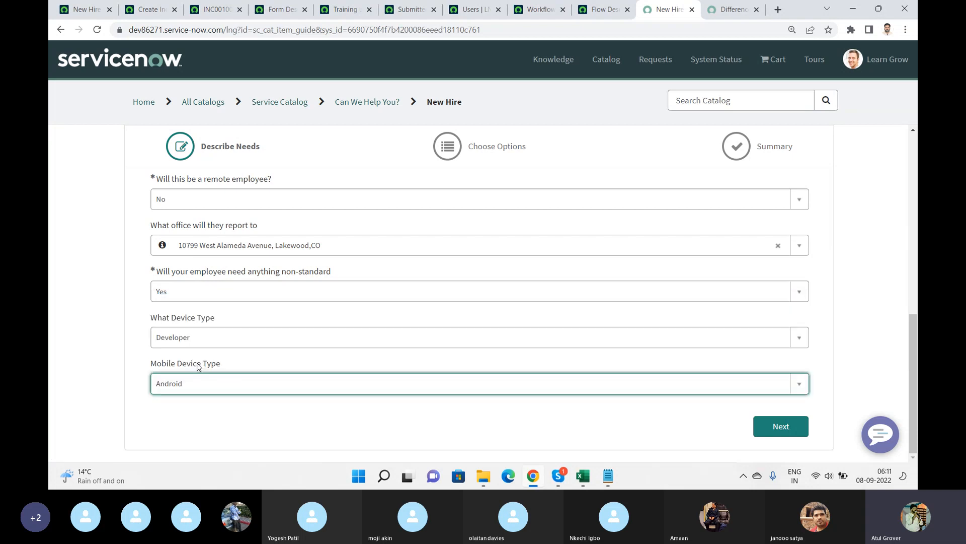
{"action": "left_click", "coordinate": [768, 431]}
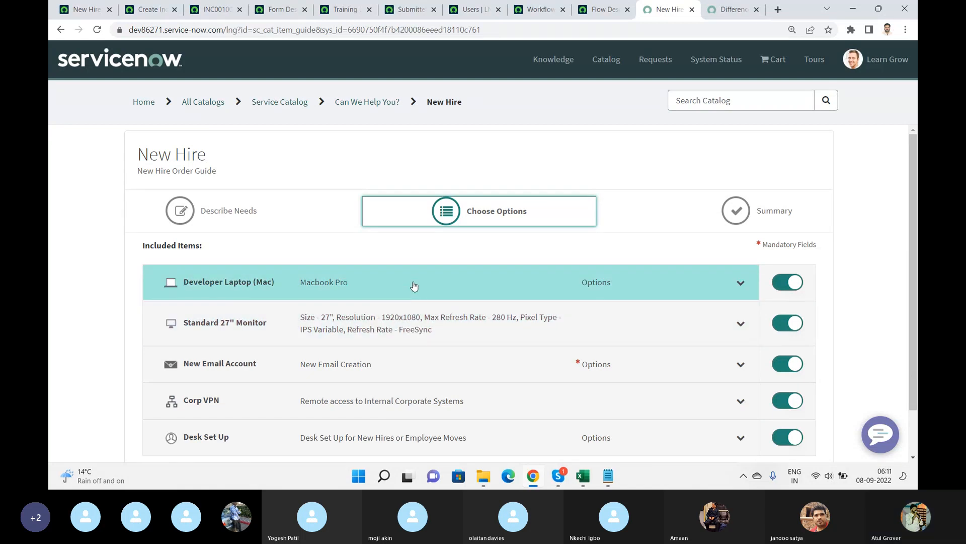
Open the order guide's laptop_type variable and examine its question choices.
{"action": "left_click", "coordinate": [95, 13]}
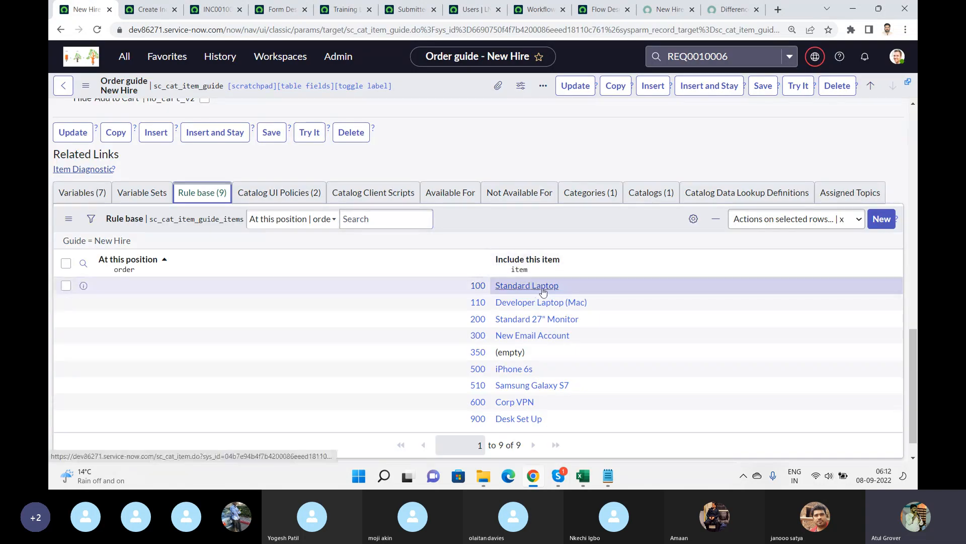
{"action": "left_click", "coordinate": [83, 198]}
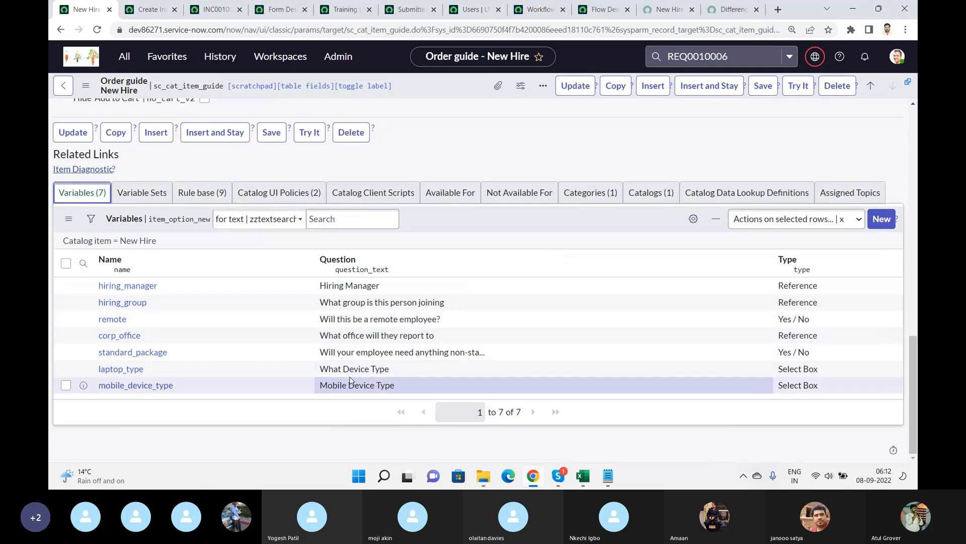
{"action": "left_click", "coordinate": [123, 370]}
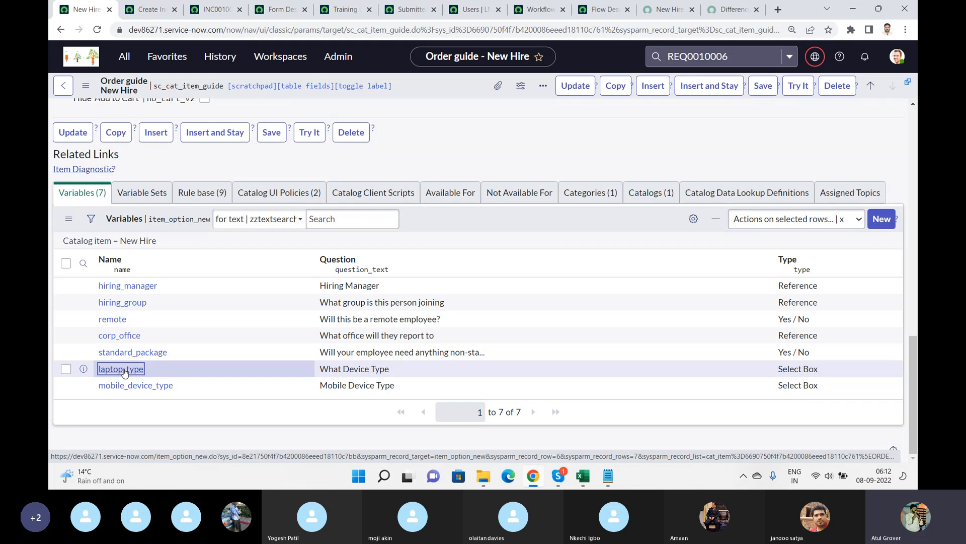
{"action": "left_click", "coordinate": [122, 369]}
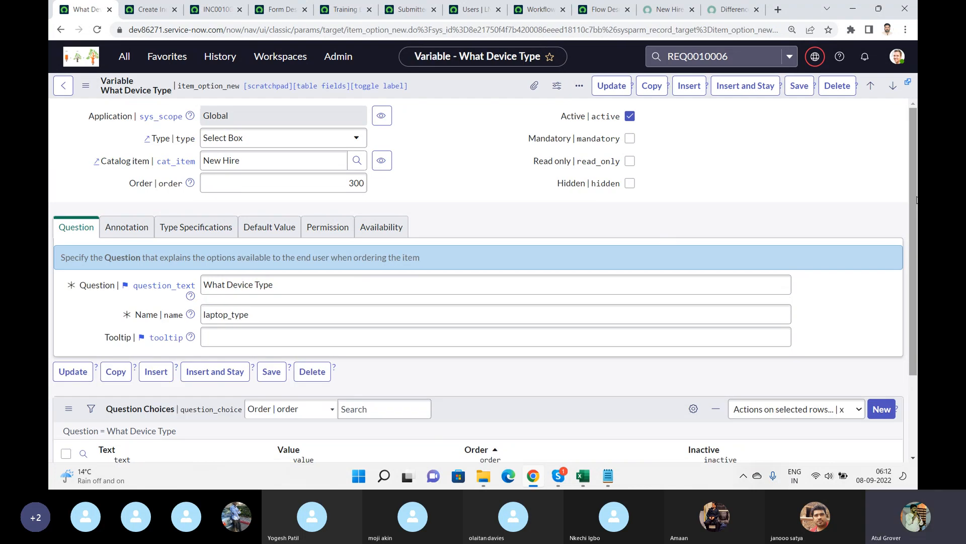
{"action": "scroll", "coordinate": [908, 267], "scroll_direction": "down", "scroll_amount": 3}
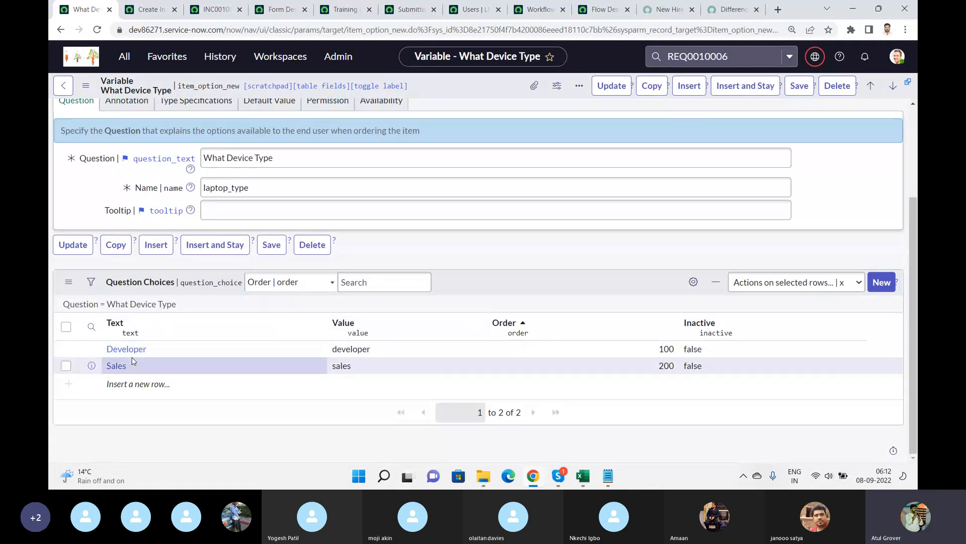
Open the Developer Laptop (Mac) rule from the New Hire order guide's rule base.
{"action": "left_click", "coordinate": [63, 86]}
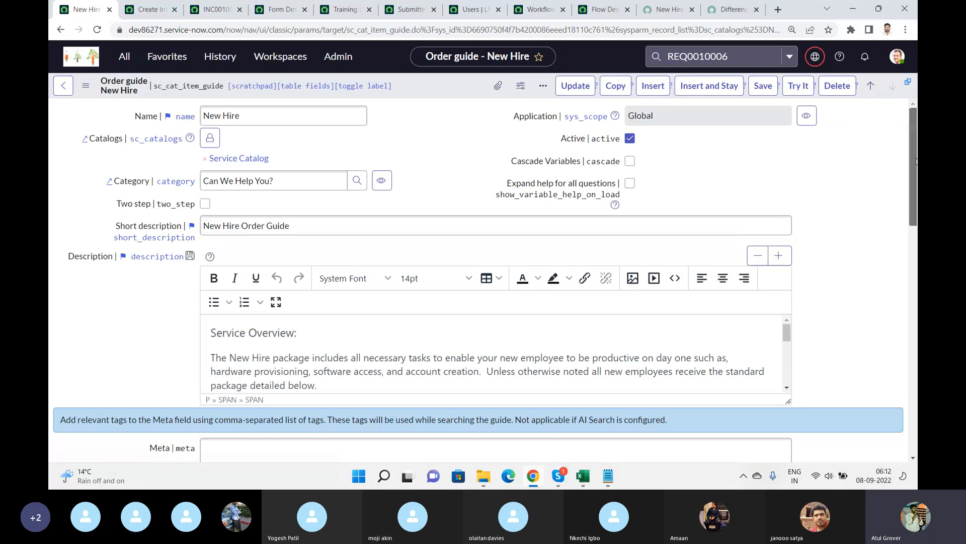
{"action": "left_click_drag", "start_coordinate": [917, 174], "coordinate": [914, 353]}
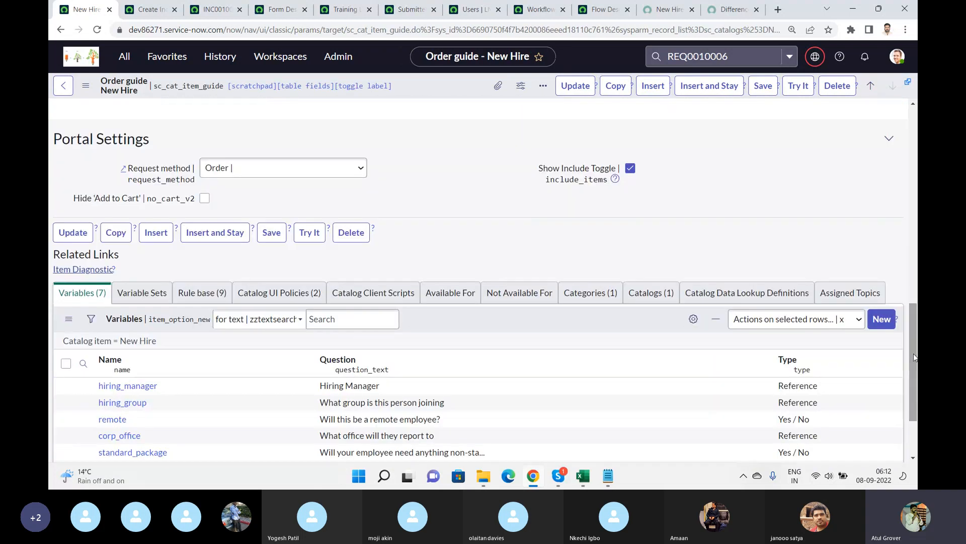
{"action": "left_click", "coordinate": [202, 293]}
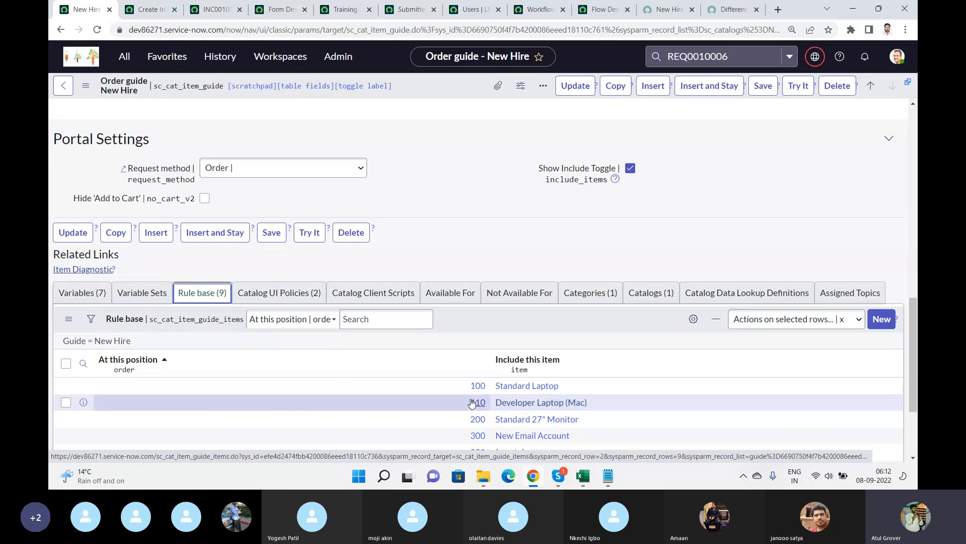
{"action": "left_click", "coordinate": [478, 403]}
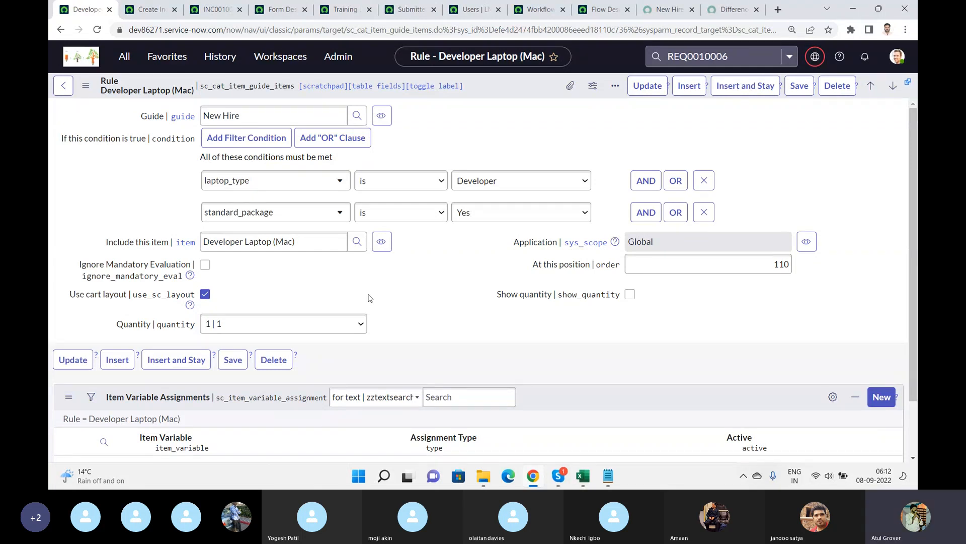
Return from the rule to the New Hire order guide.
{"action": "key", "text": "alt+Tab"}
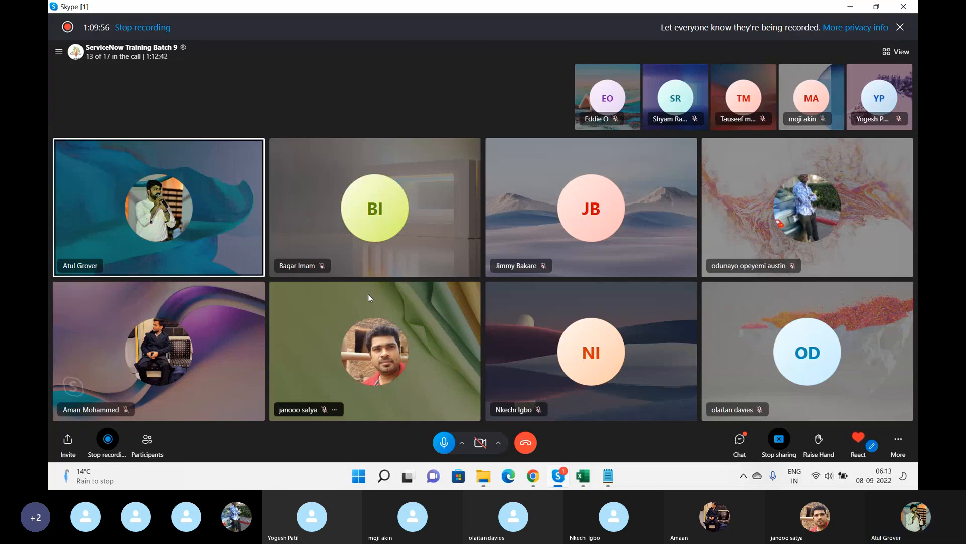
{"action": "key", "text": "alt+Tab"}
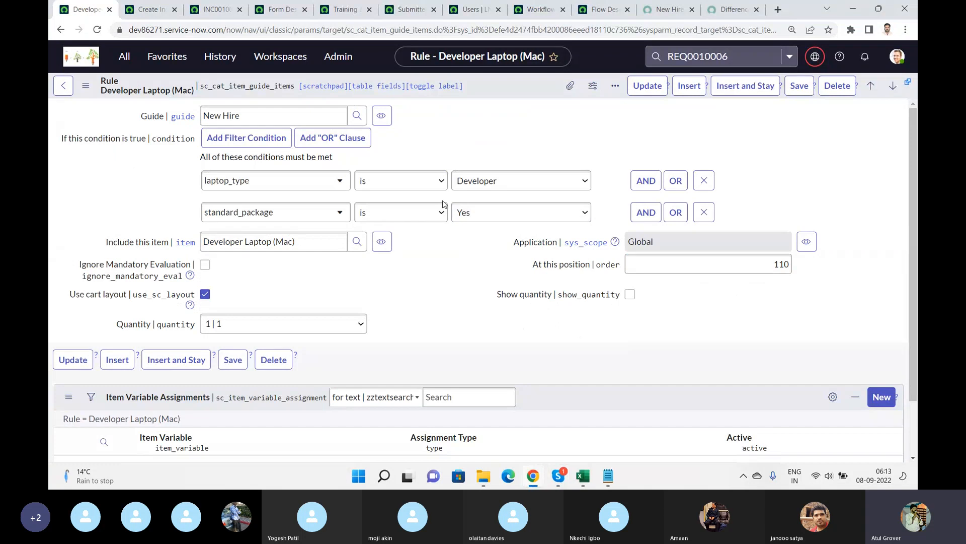
{"action": "left_click", "coordinate": [71, 85]}
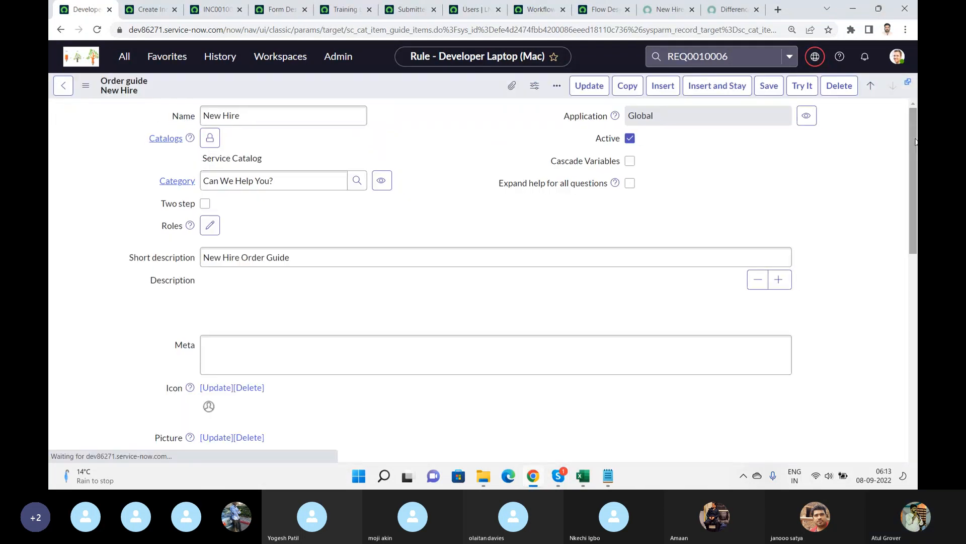
Open the iPhone 6s rule from the New Hire order guide's rule base and return to the order guide.
{"action": "left_click_drag", "start_coordinate": [915, 142], "coordinate": [914, 385]}
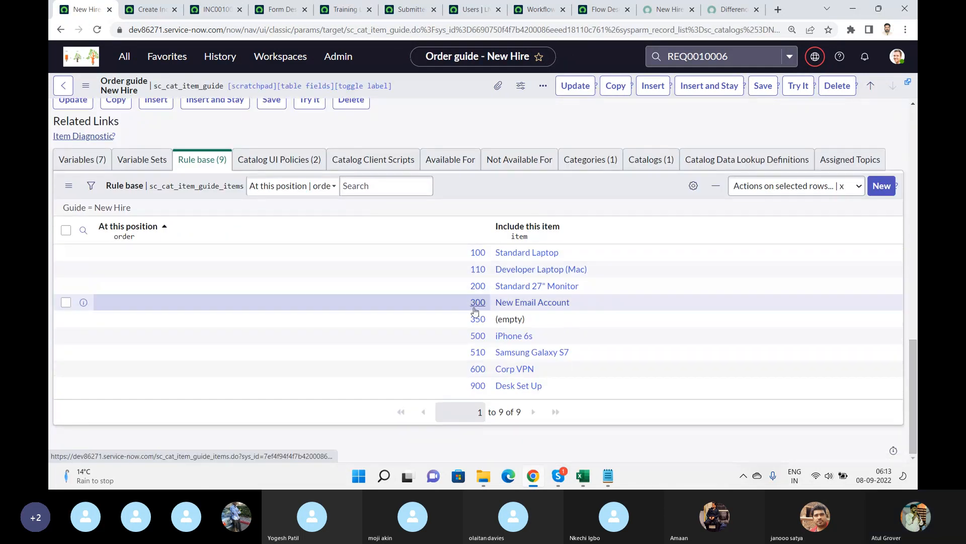
{"action": "left_click", "coordinate": [478, 338]}
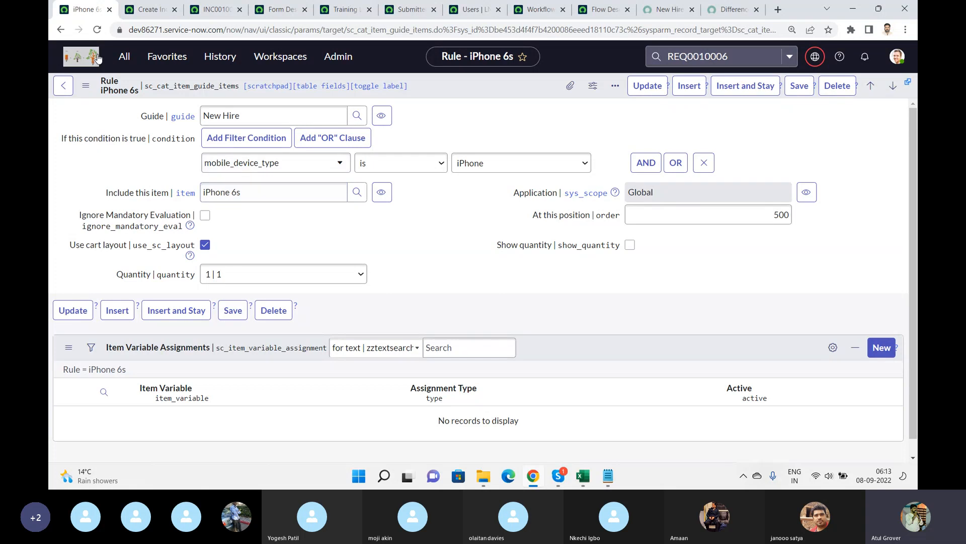
{"action": "left_click", "coordinate": [68, 87]}
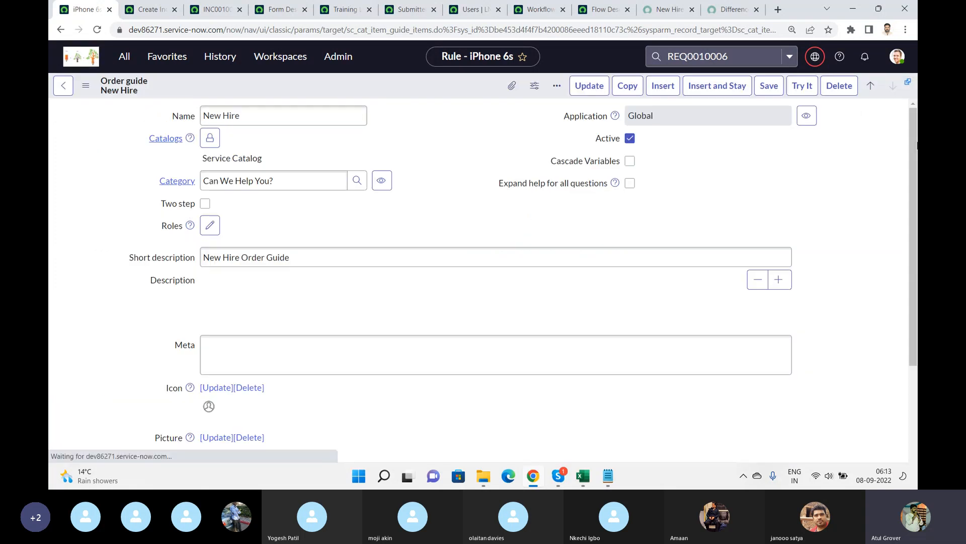
Open the Samsung Galaxy S7 rule from the order guide's rule base.
{"action": "left_click_drag", "start_coordinate": [915, 136], "coordinate": [910, 382]}
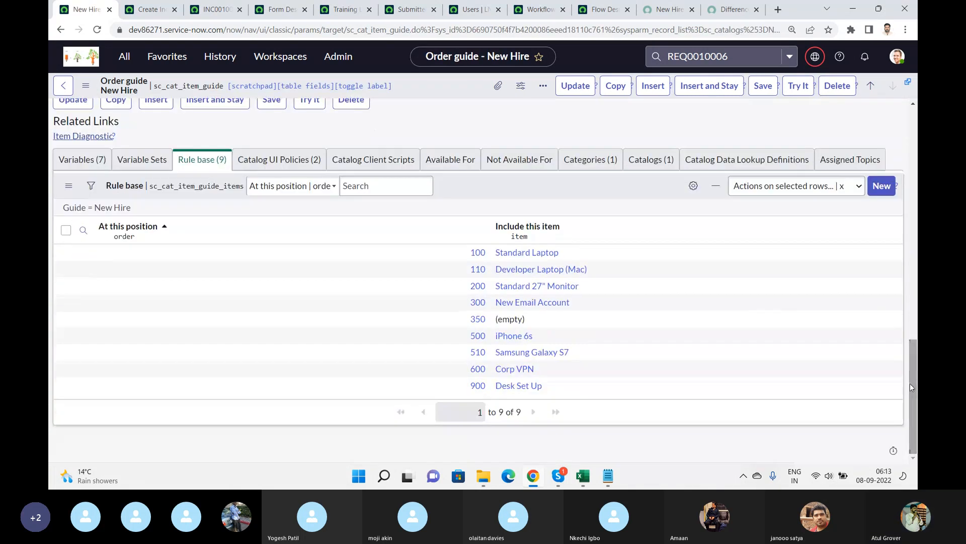
{"action": "left_click", "coordinate": [477, 354]}
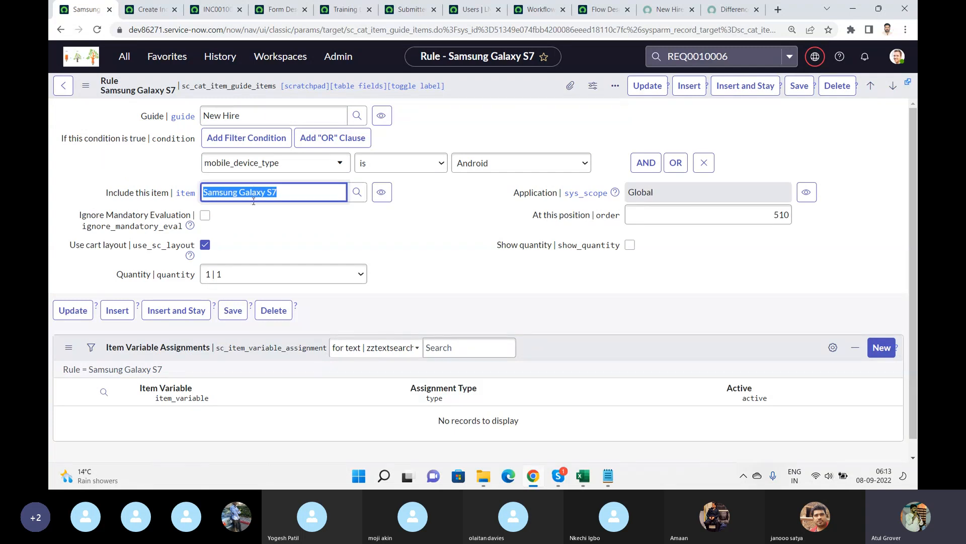
Open Maintain Items in a new tab and filter the catalog items by name Samsung Galaxy S7.
{"action": "left_click", "coordinate": [125, 63]}
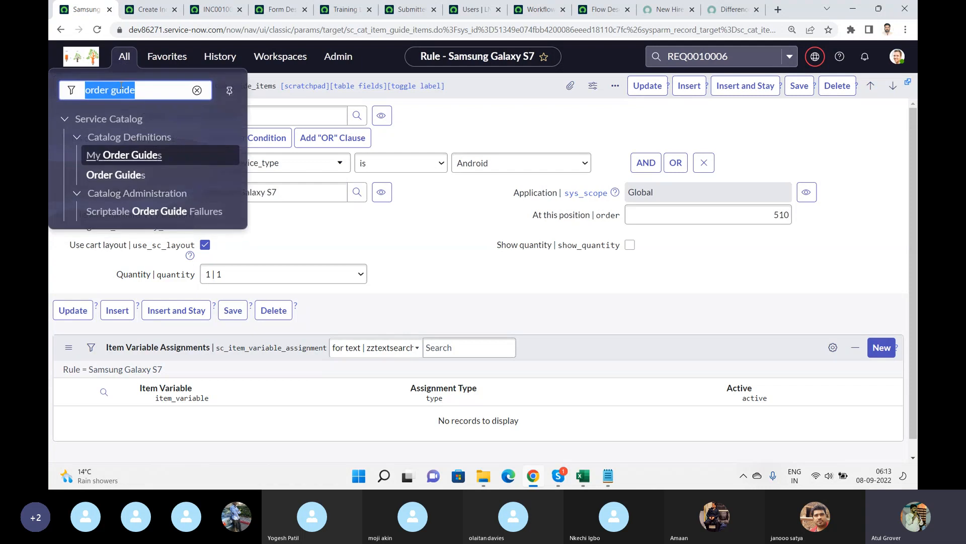
{"action": "type", "text": "maintain"}
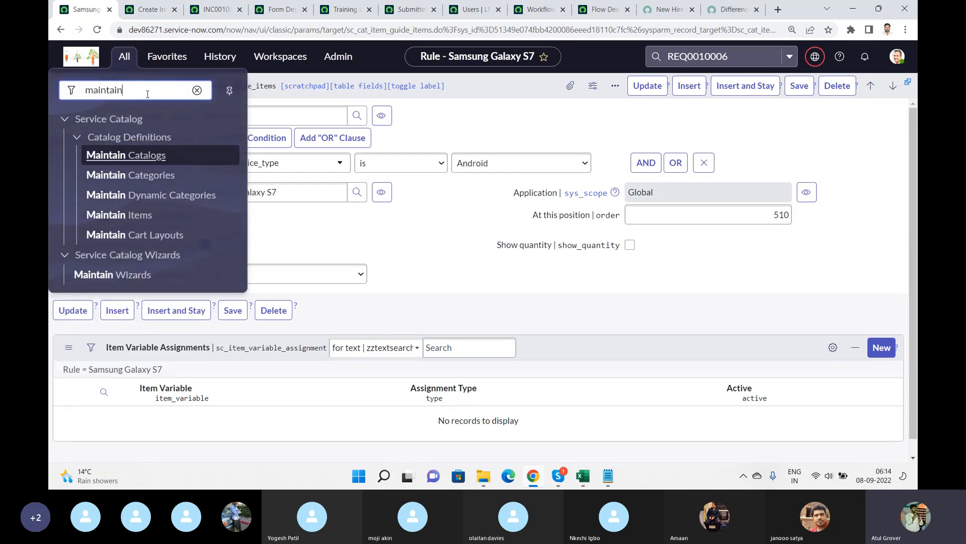
{"action": "left_click", "coordinate": [136, 214]}
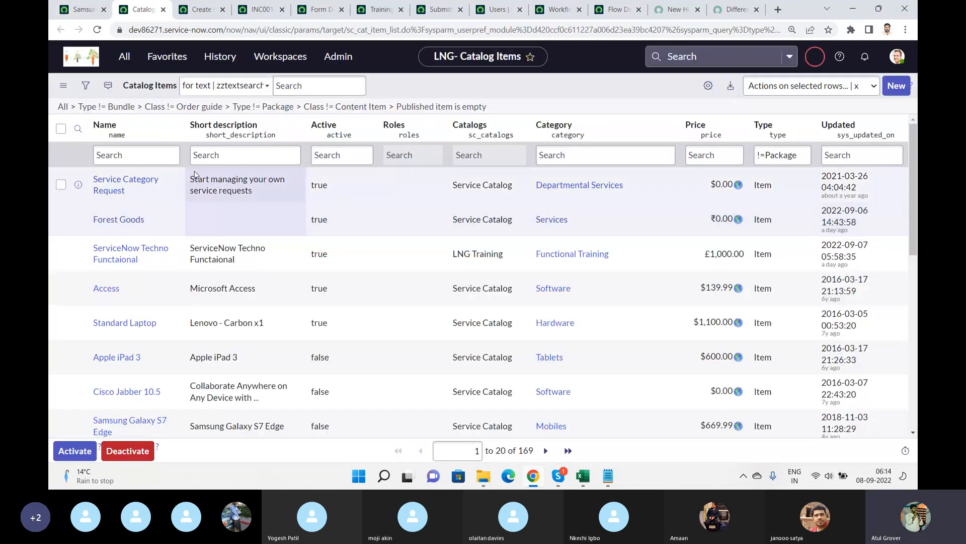
{"action": "left_click", "coordinate": [158, 161]}
{"action": "type", "text": "Samsung Galaxy S7"}
{"action": "key", "text": "Return"}
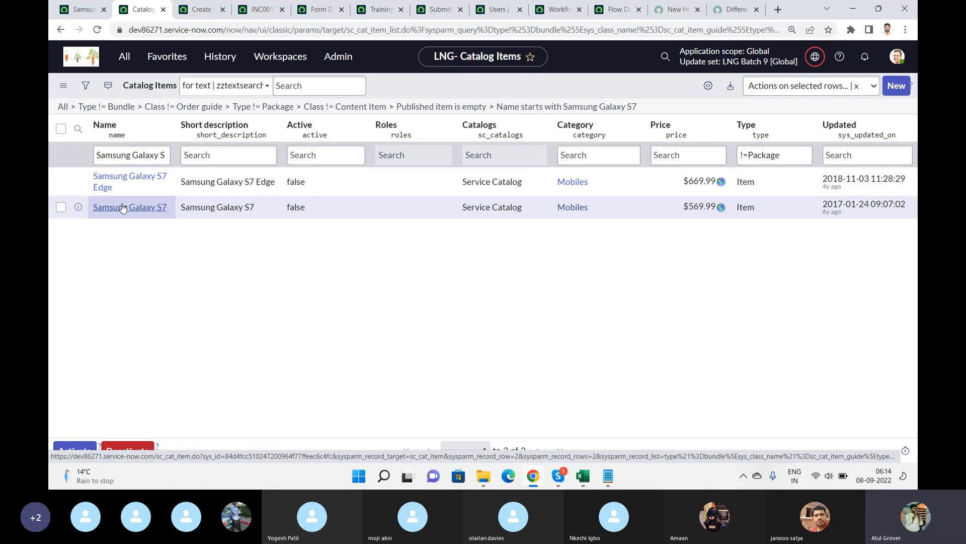
{"action": "key", "text": "alt+Tab"}
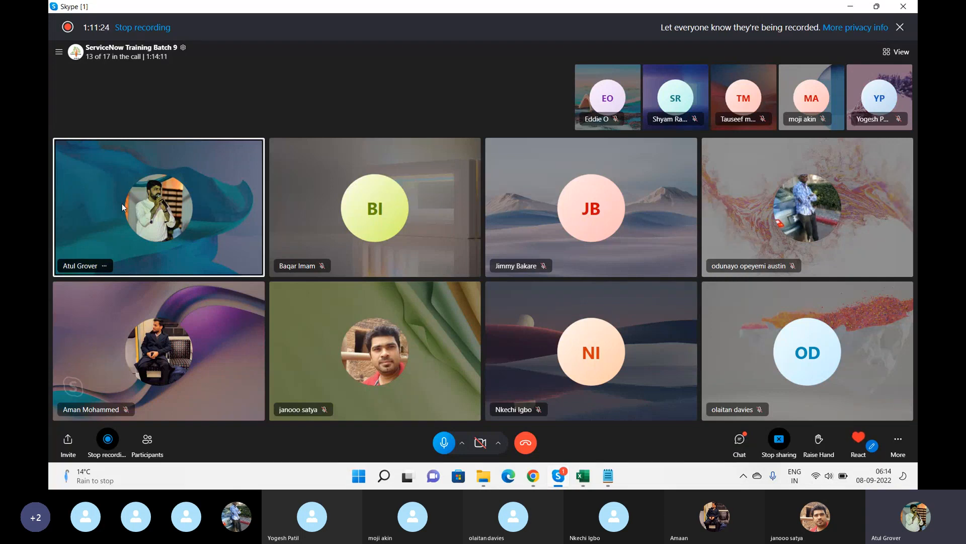
{"action": "key", "text": "alt+Tab"}
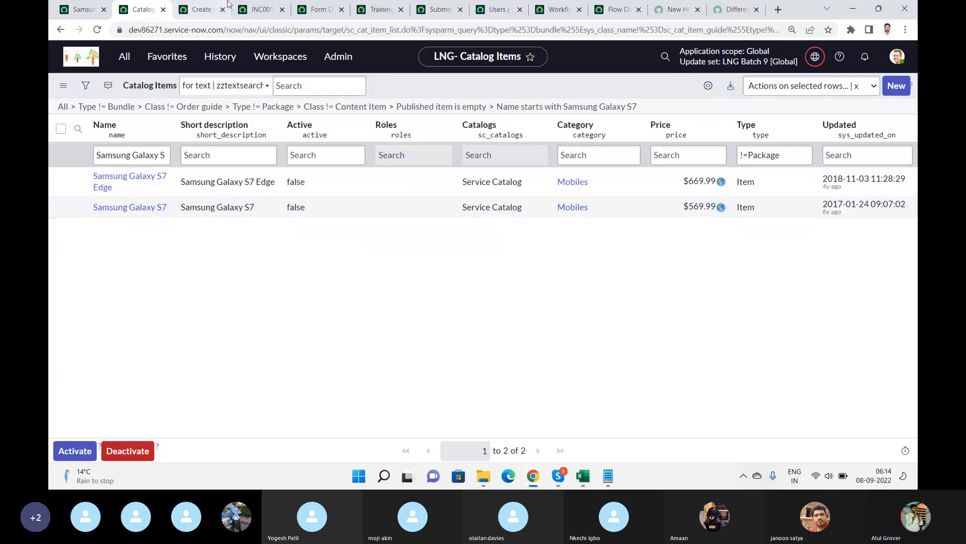
{"action": "left_click", "coordinate": [66, 7]}
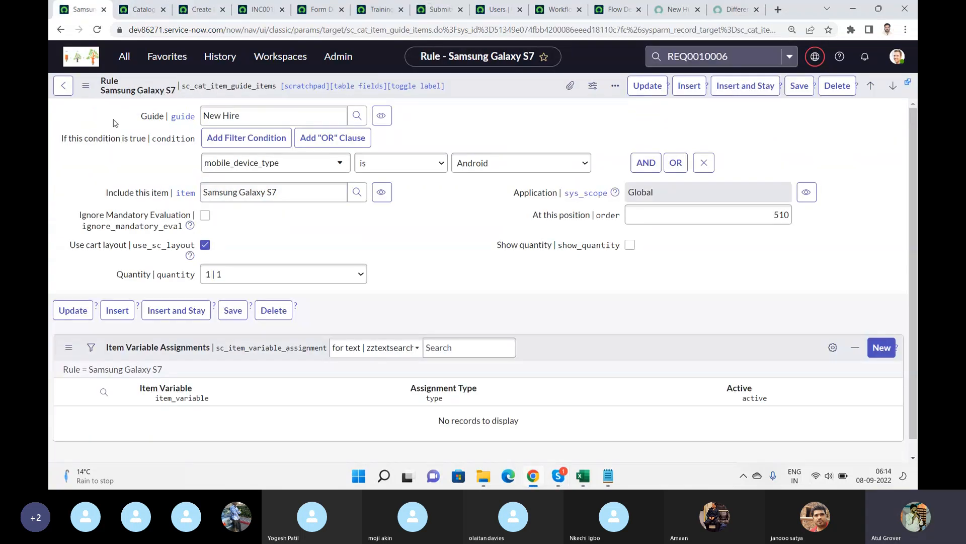
{"action": "left_click", "coordinate": [67, 86]}
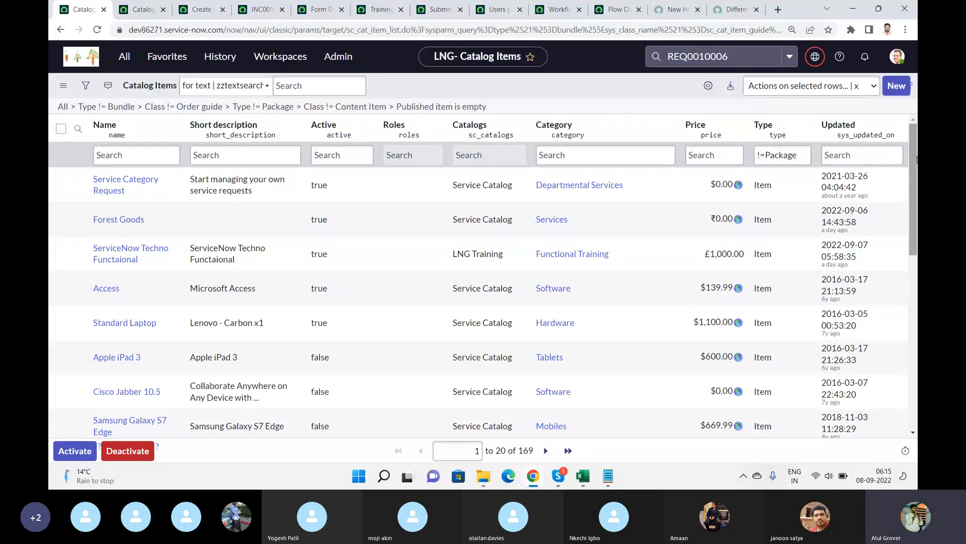
{"action": "key", "text": "alt+Tab"}
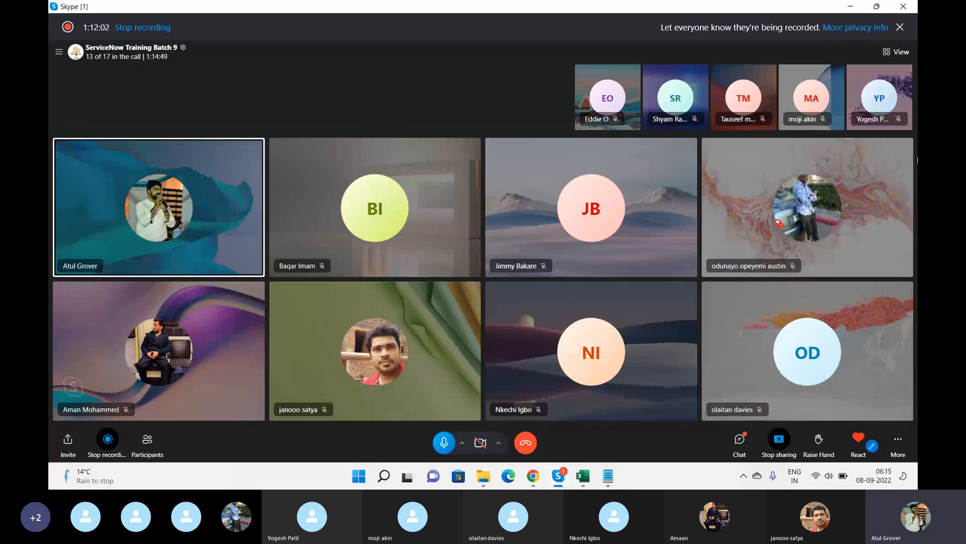